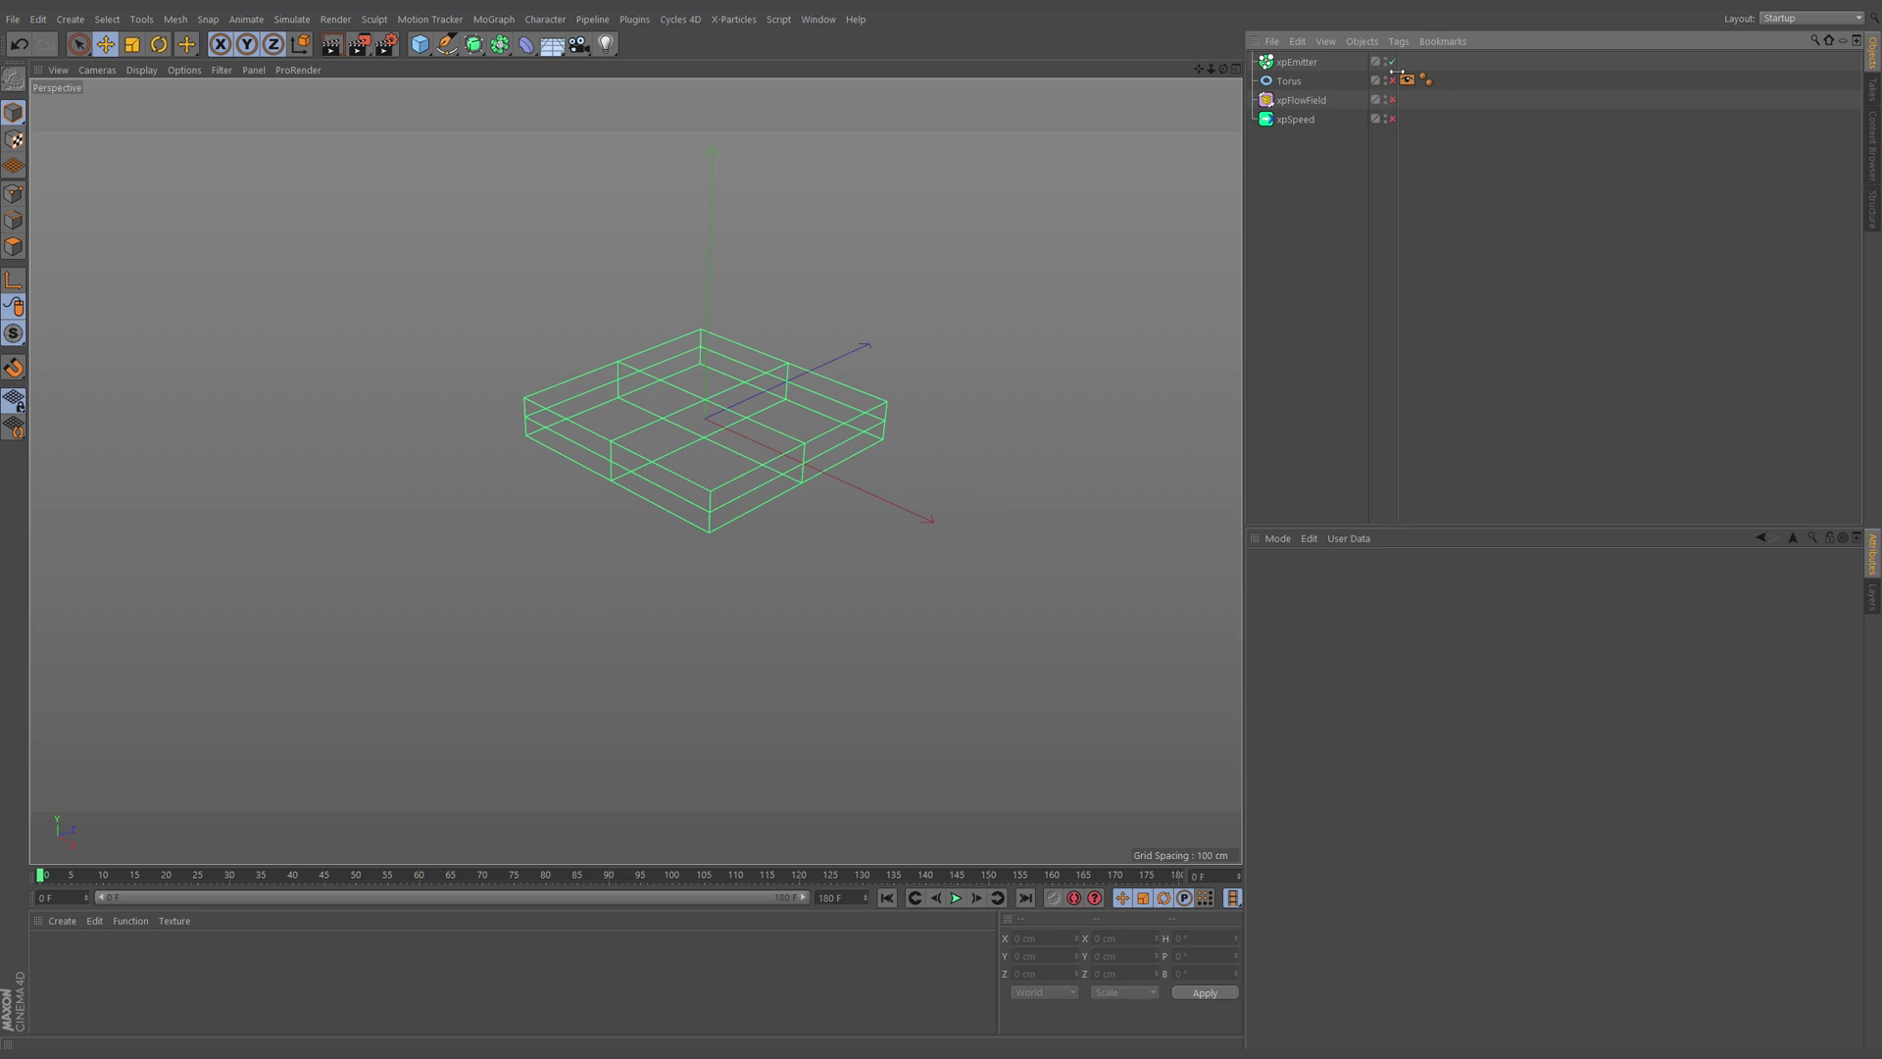
Step: Preview the xpEmitter particles alone and with the xpSpeed modifier temporarily enabled, and return playback to the first frame
{"action": "left_click", "coordinate": [1299, 65]}
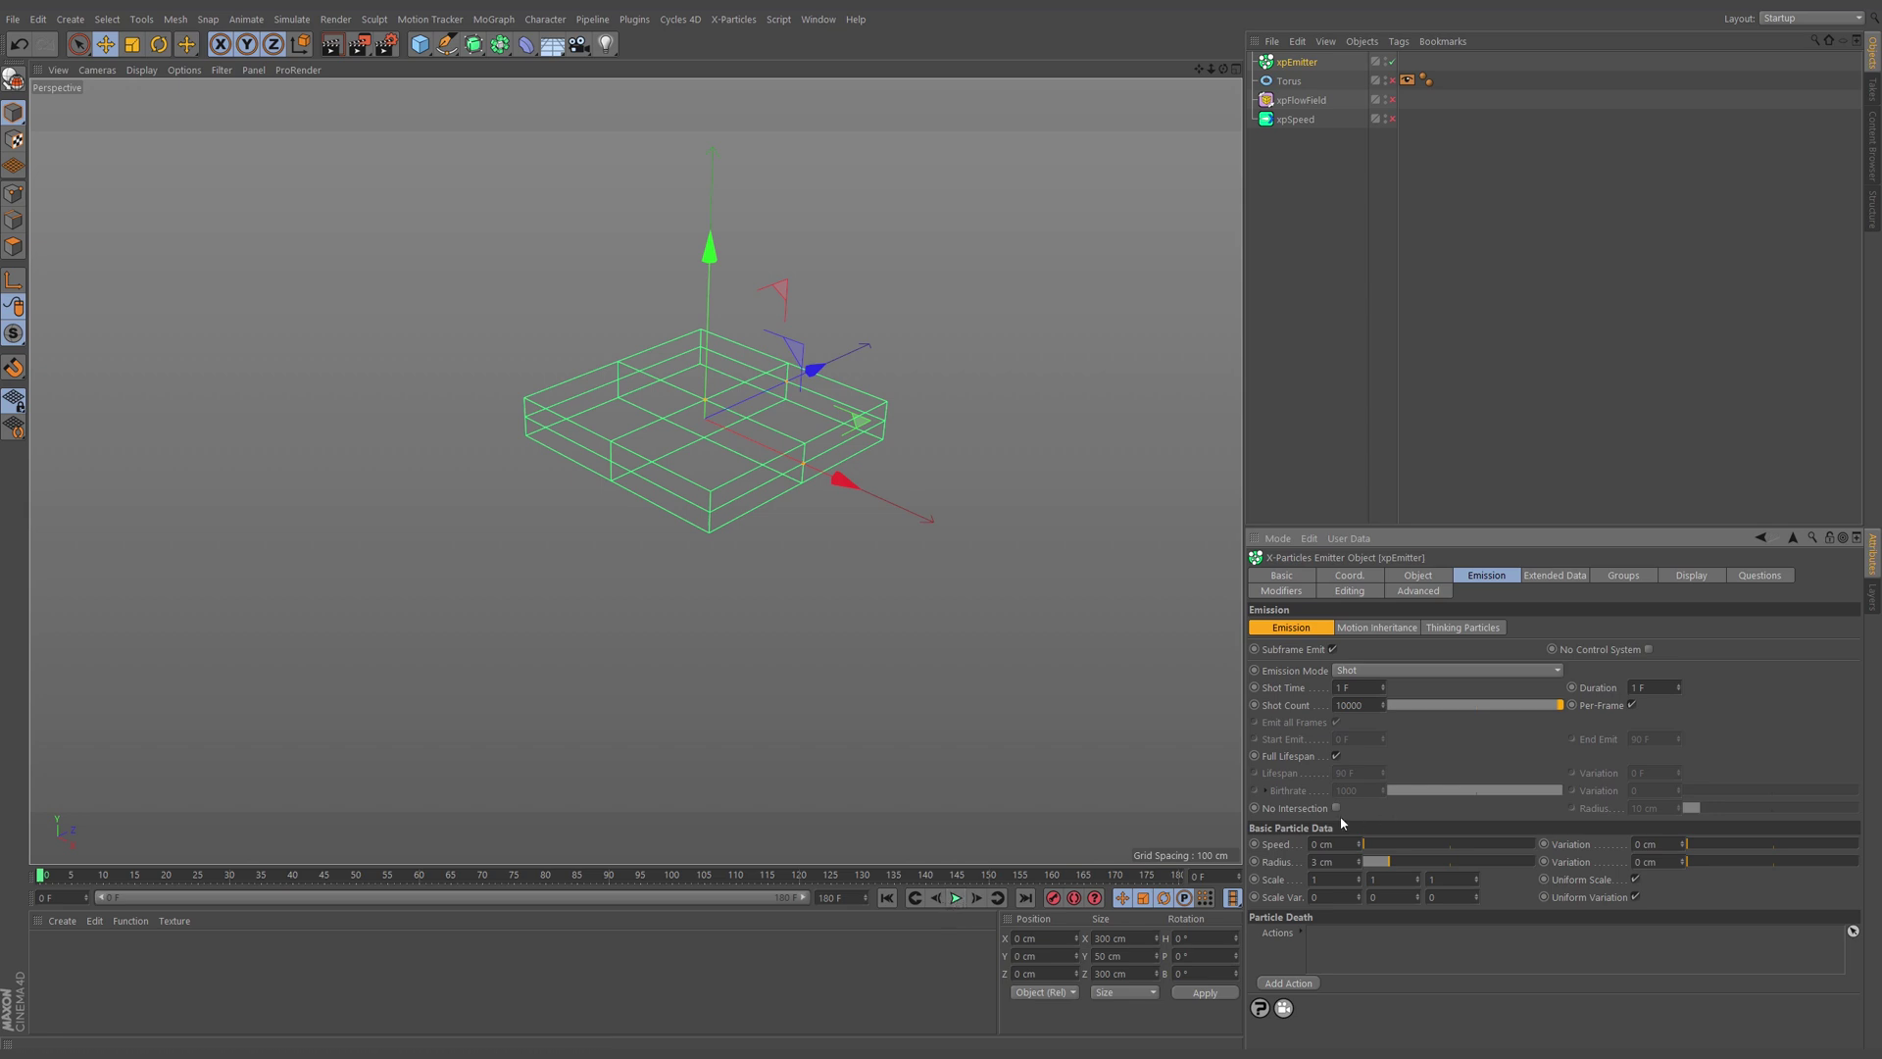
{"action": "left_click", "coordinate": [958, 900]}
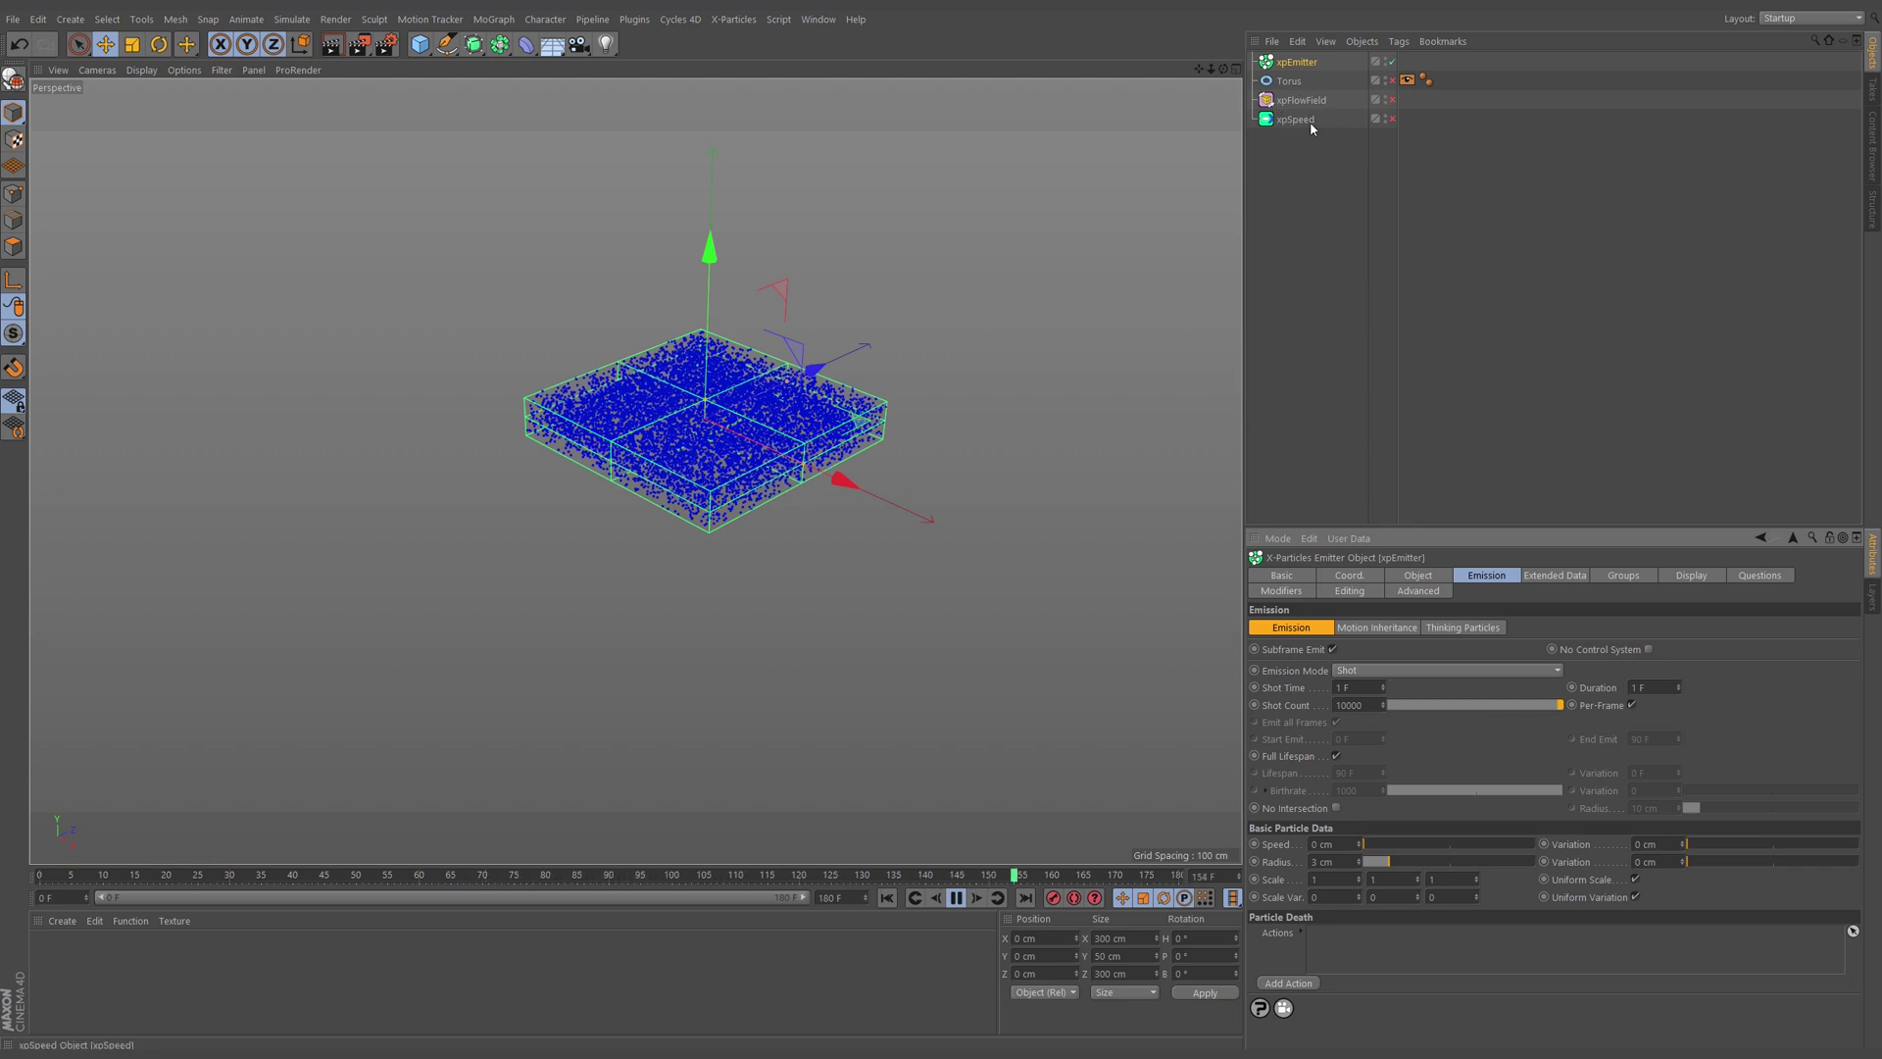
{"action": "left_click", "coordinate": [1392, 119]}
{"action": "left_click", "coordinate": [1296, 119]}
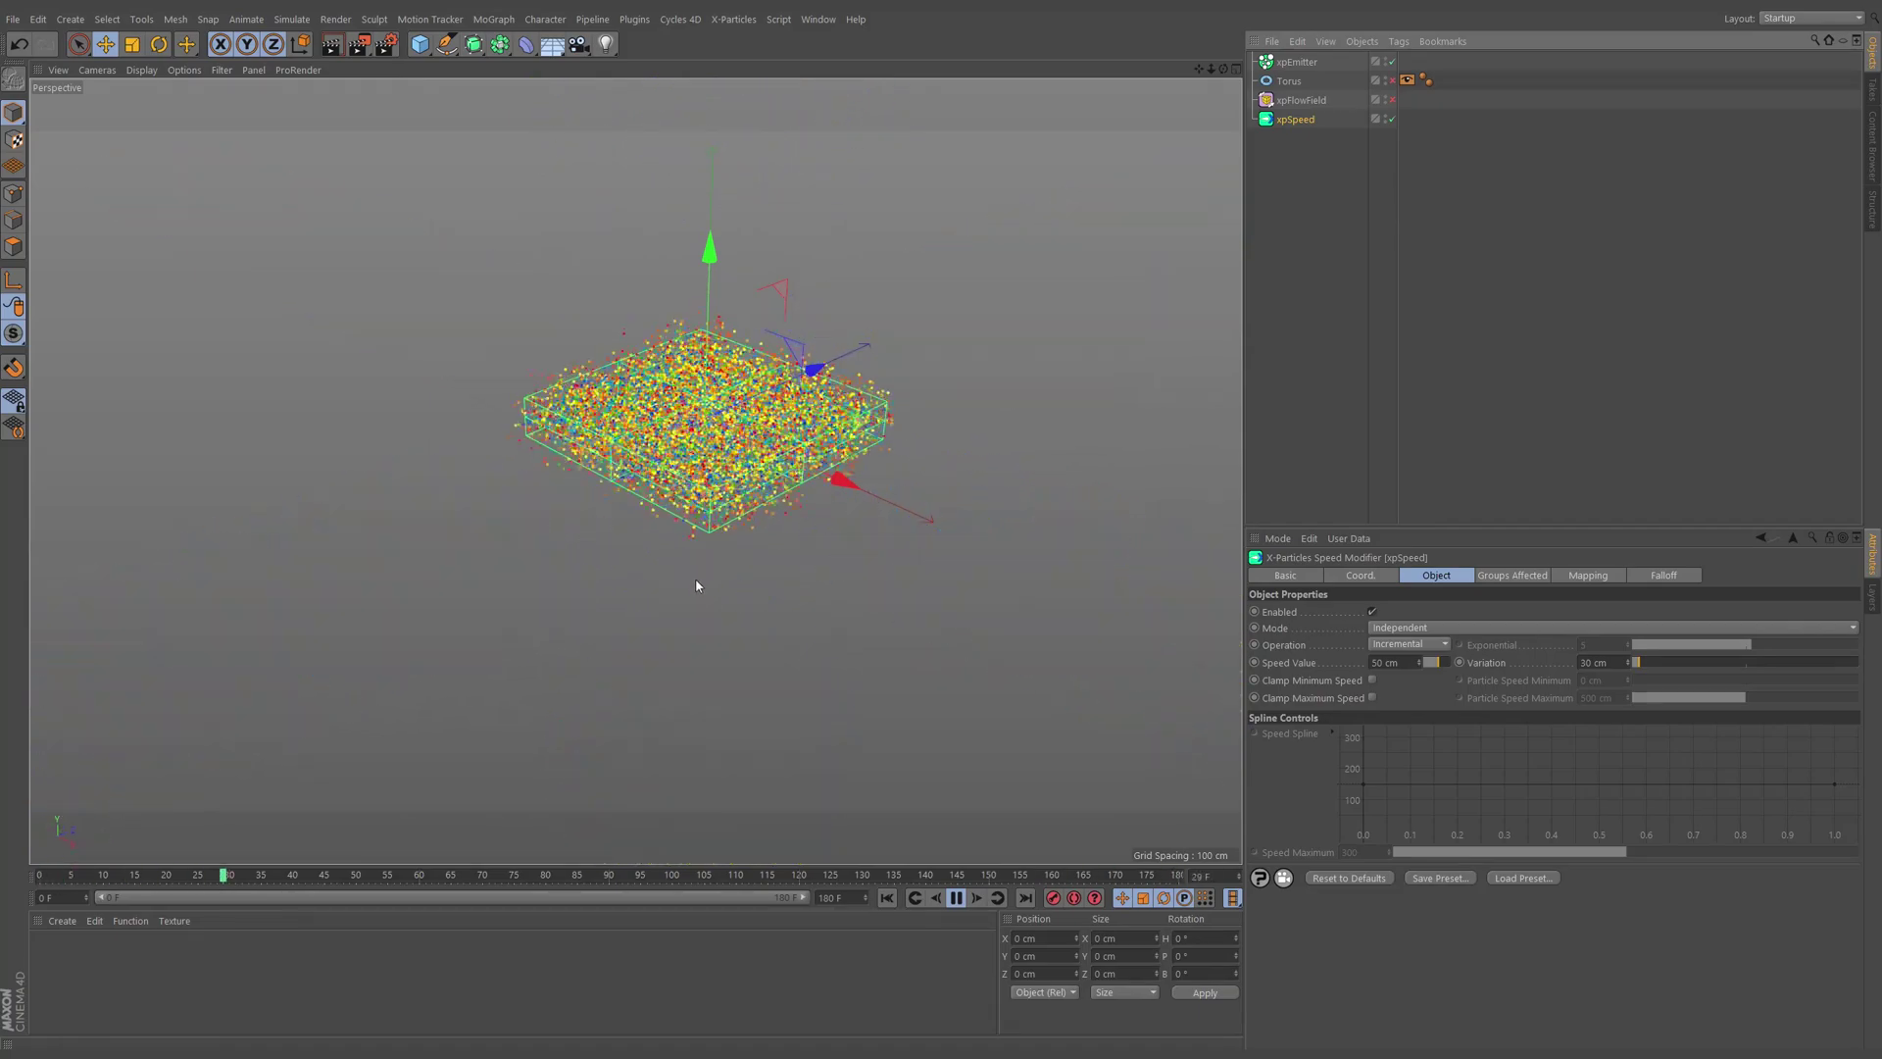
{"action": "left_click", "coordinate": [1392, 119]}
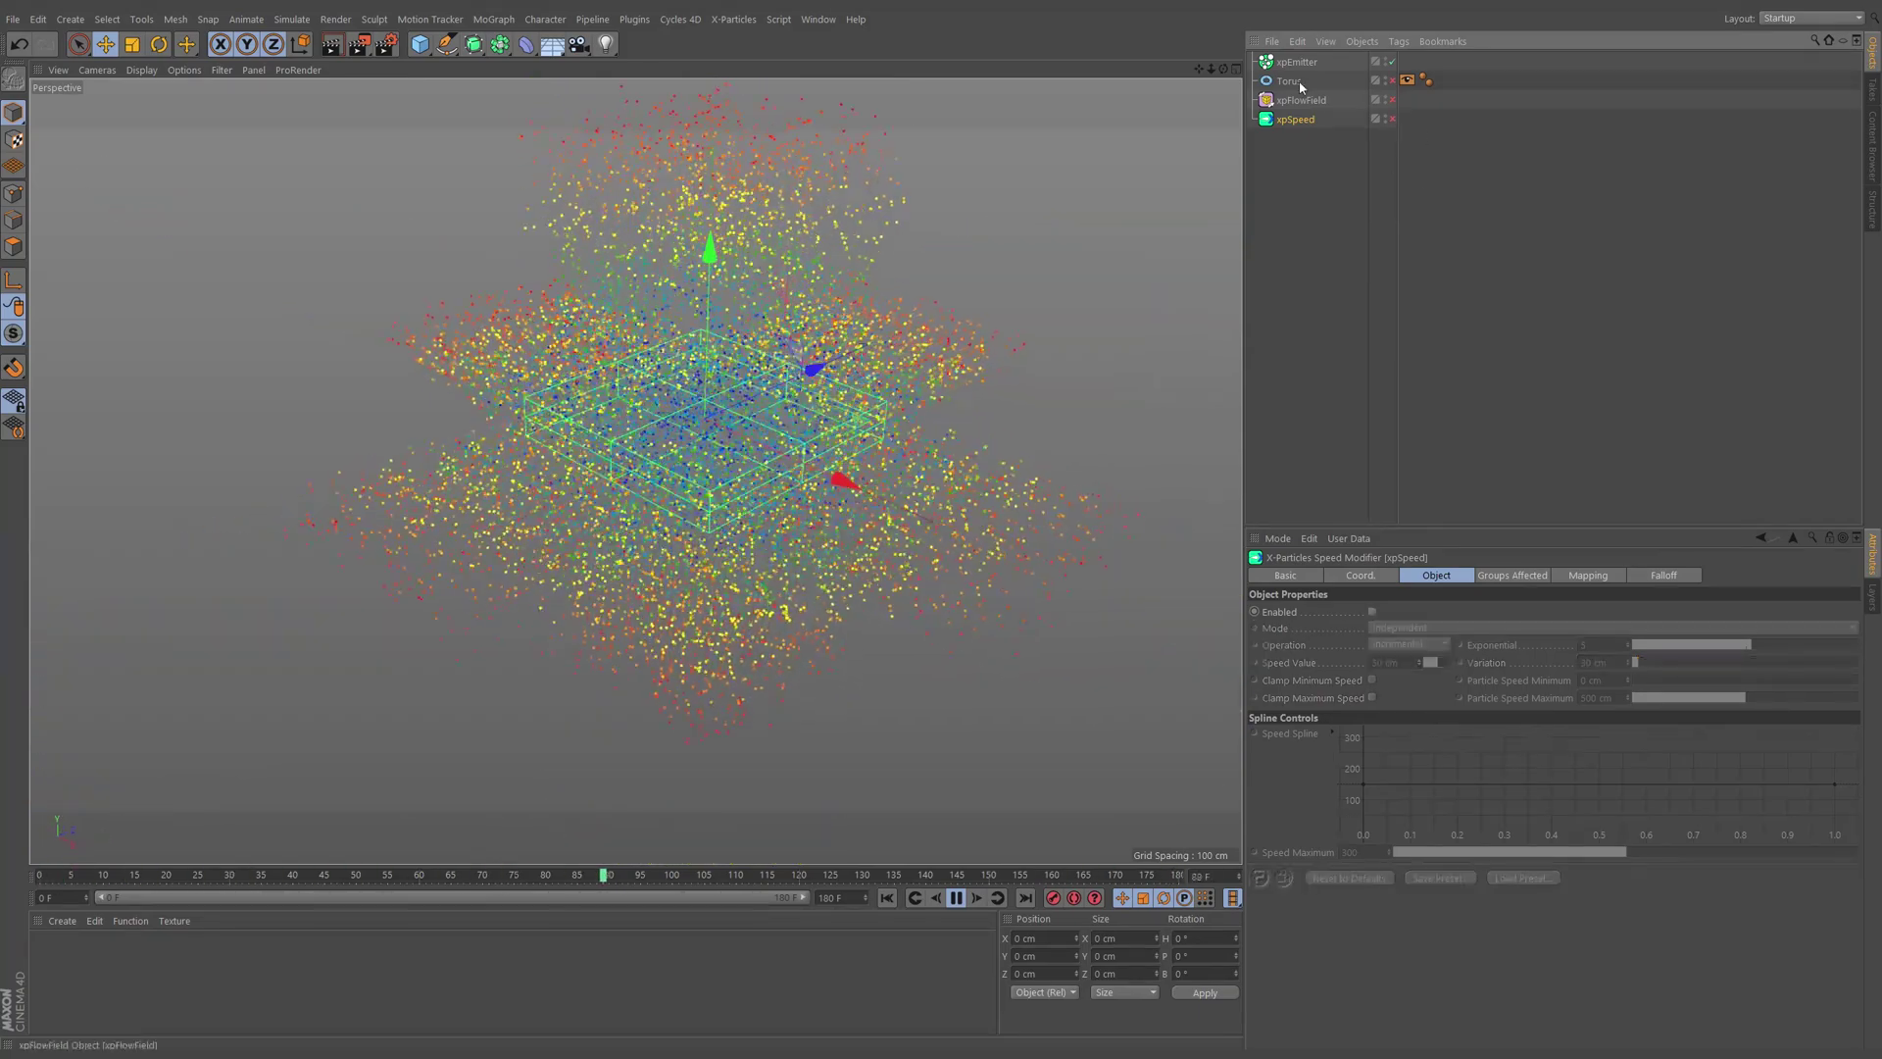
{"action": "left_click", "coordinate": [1290, 81]}
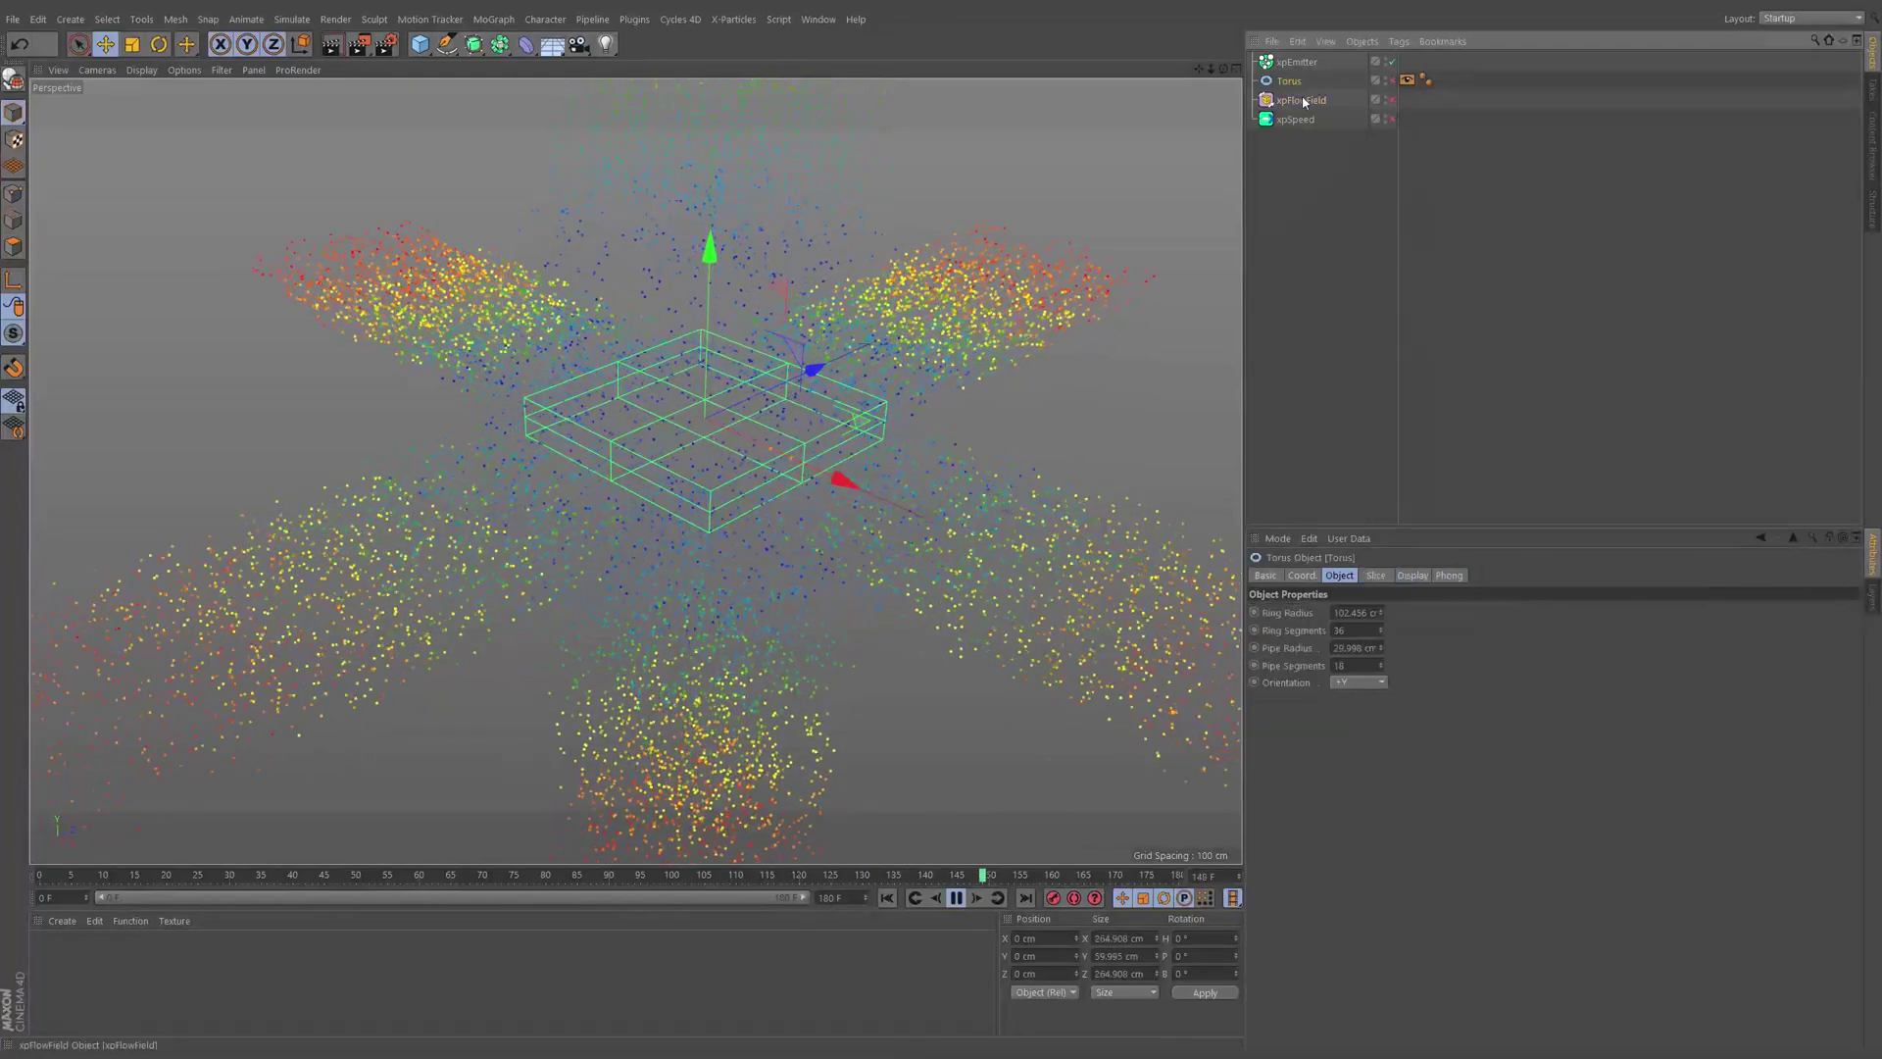
{"action": "left_click", "coordinate": [887, 898]}
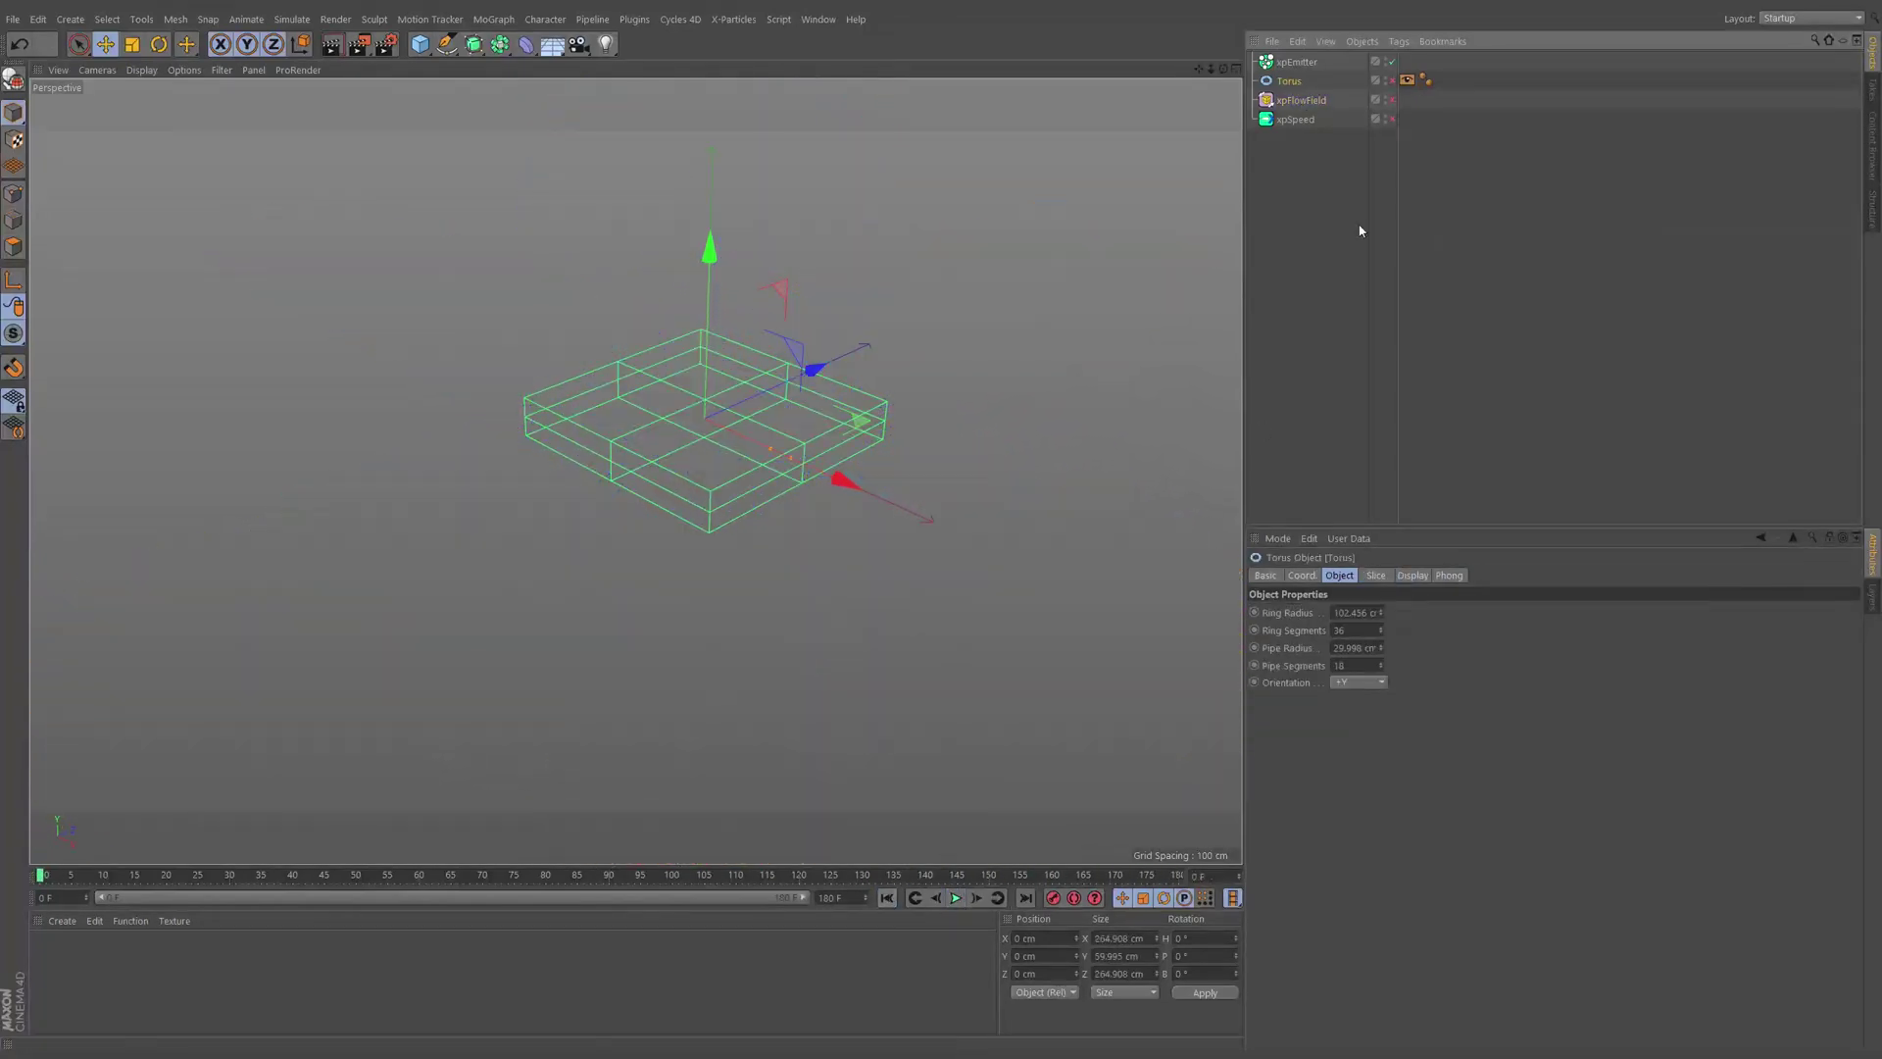
Step: Enable the Torus and xpFlowField, preview the flow field's effect on the particles, and disable xpFlowField again
{"action": "left_click", "coordinate": [1392, 80]}
{"action": "left_click", "coordinate": [1391, 99]}
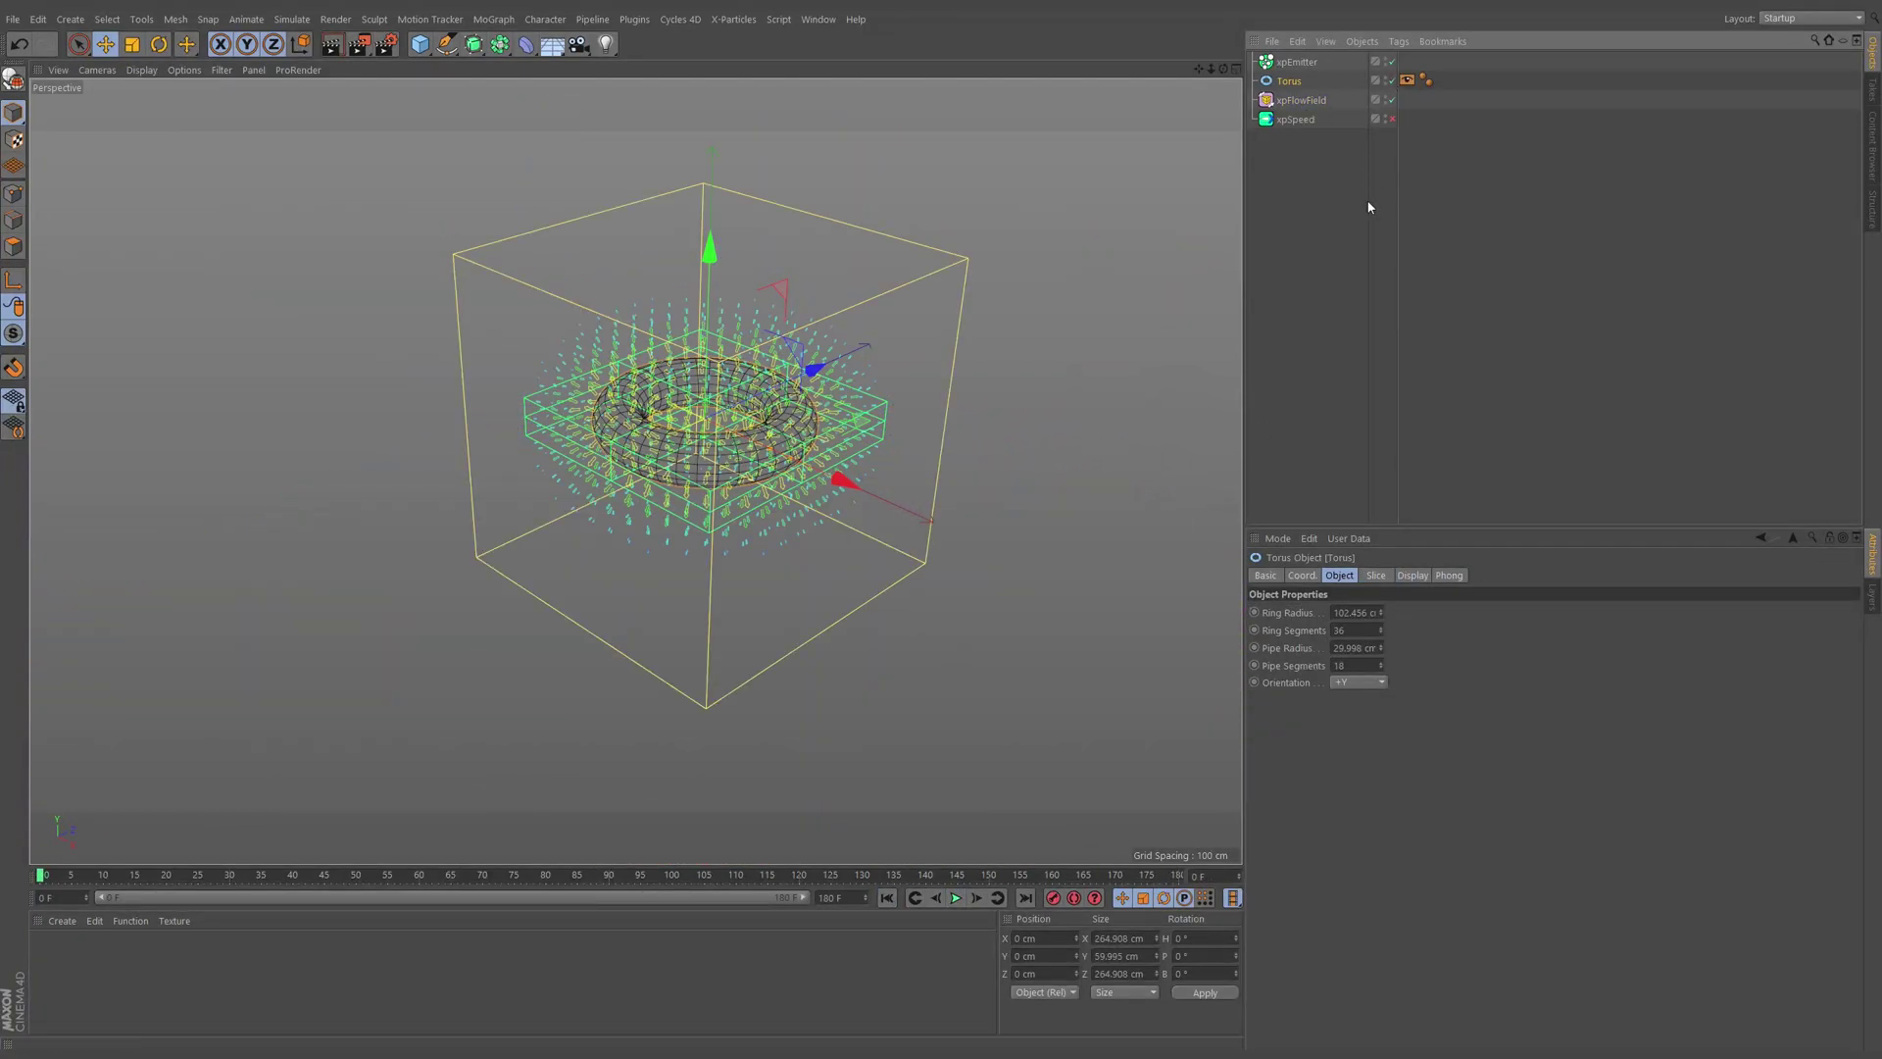
{"action": "left_click", "coordinate": [1301, 100]}
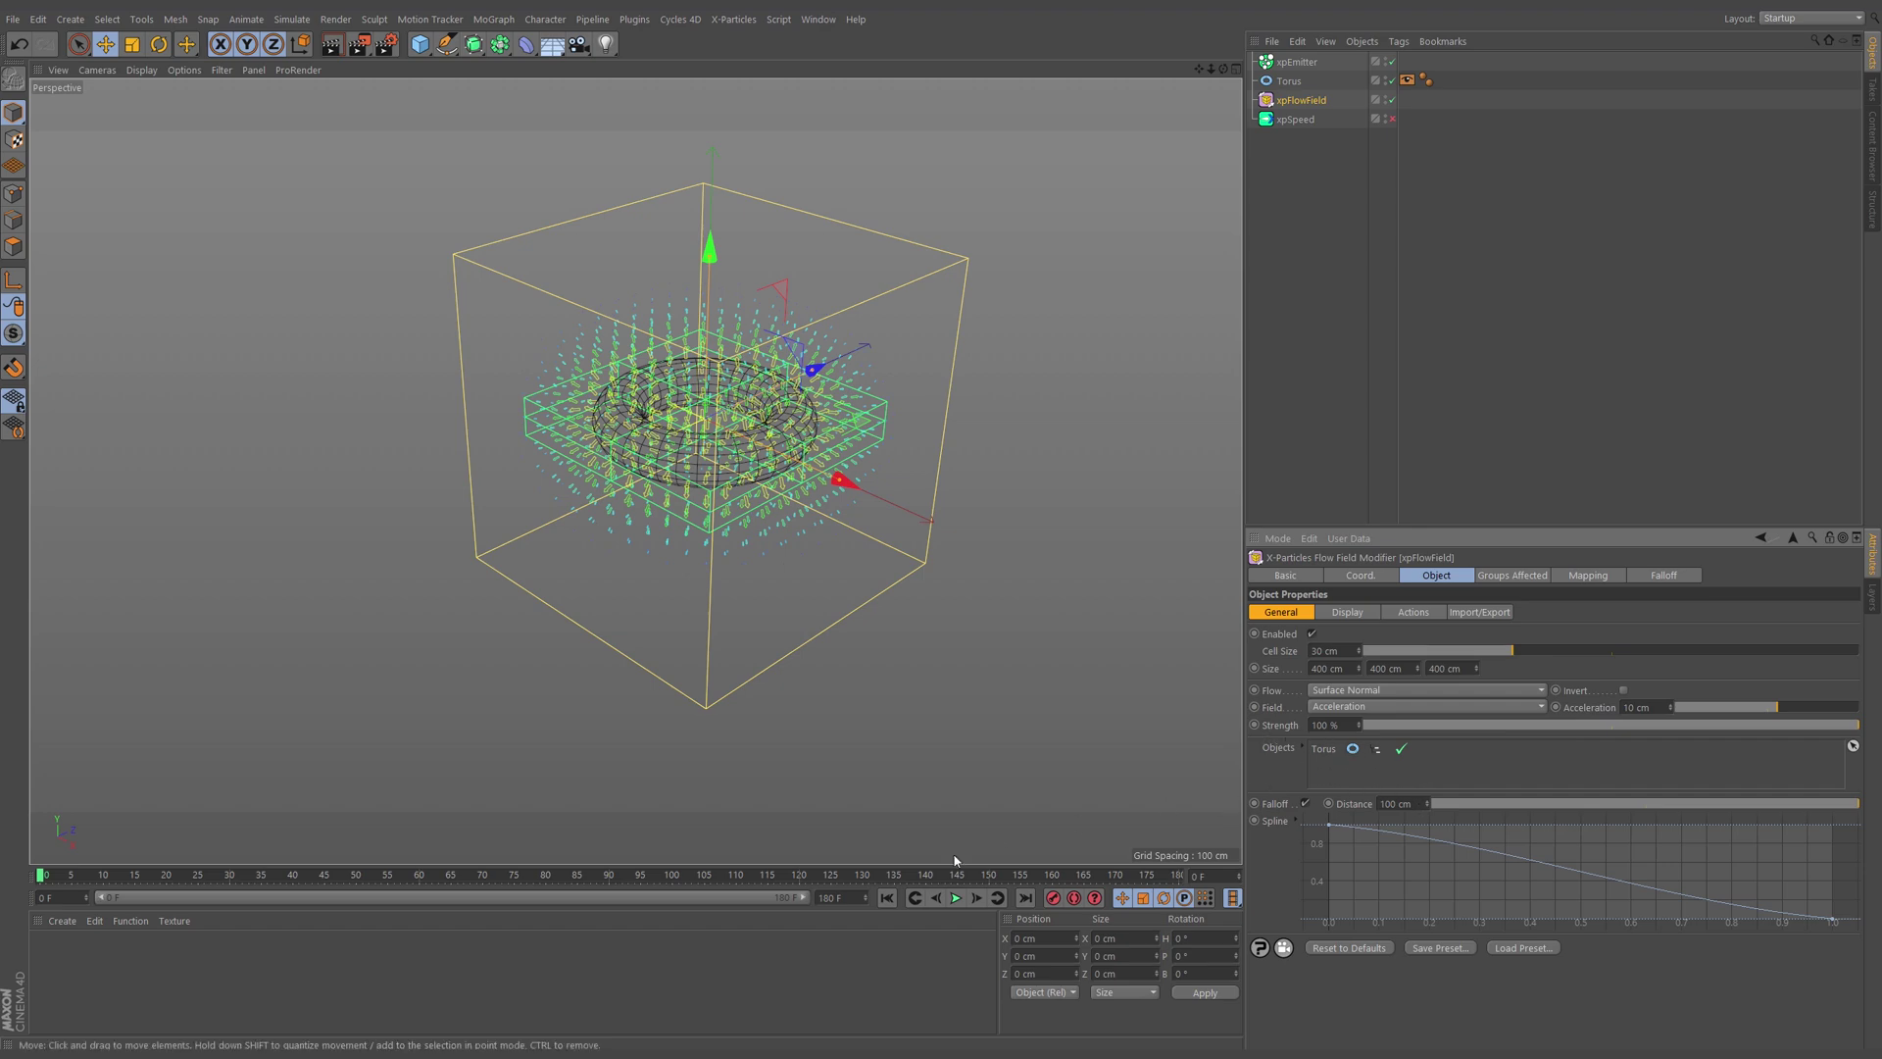
{"action": "left_click", "coordinate": [956, 898]}
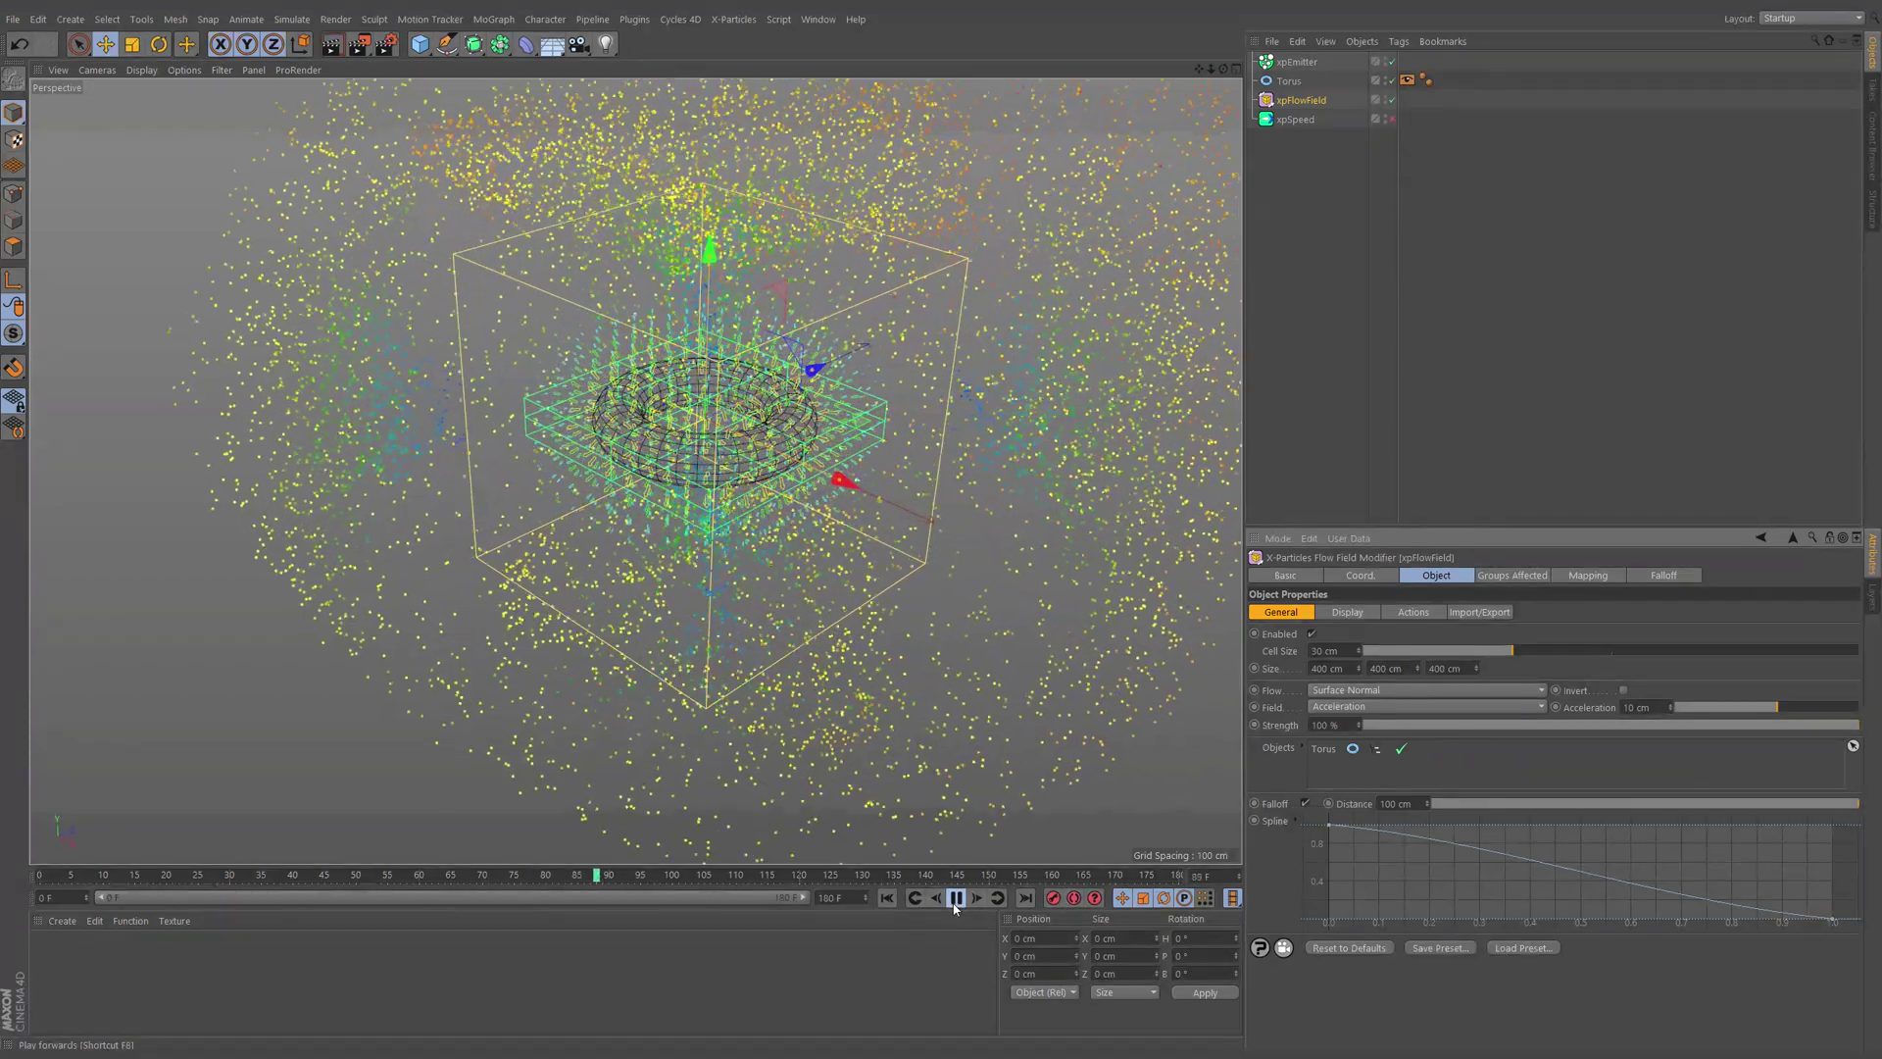
{"action": "left_click", "coordinate": [956, 898]}
{"action": "left_click", "coordinate": [887, 898]}
{"action": "left_click", "coordinate": [1393, 100]}
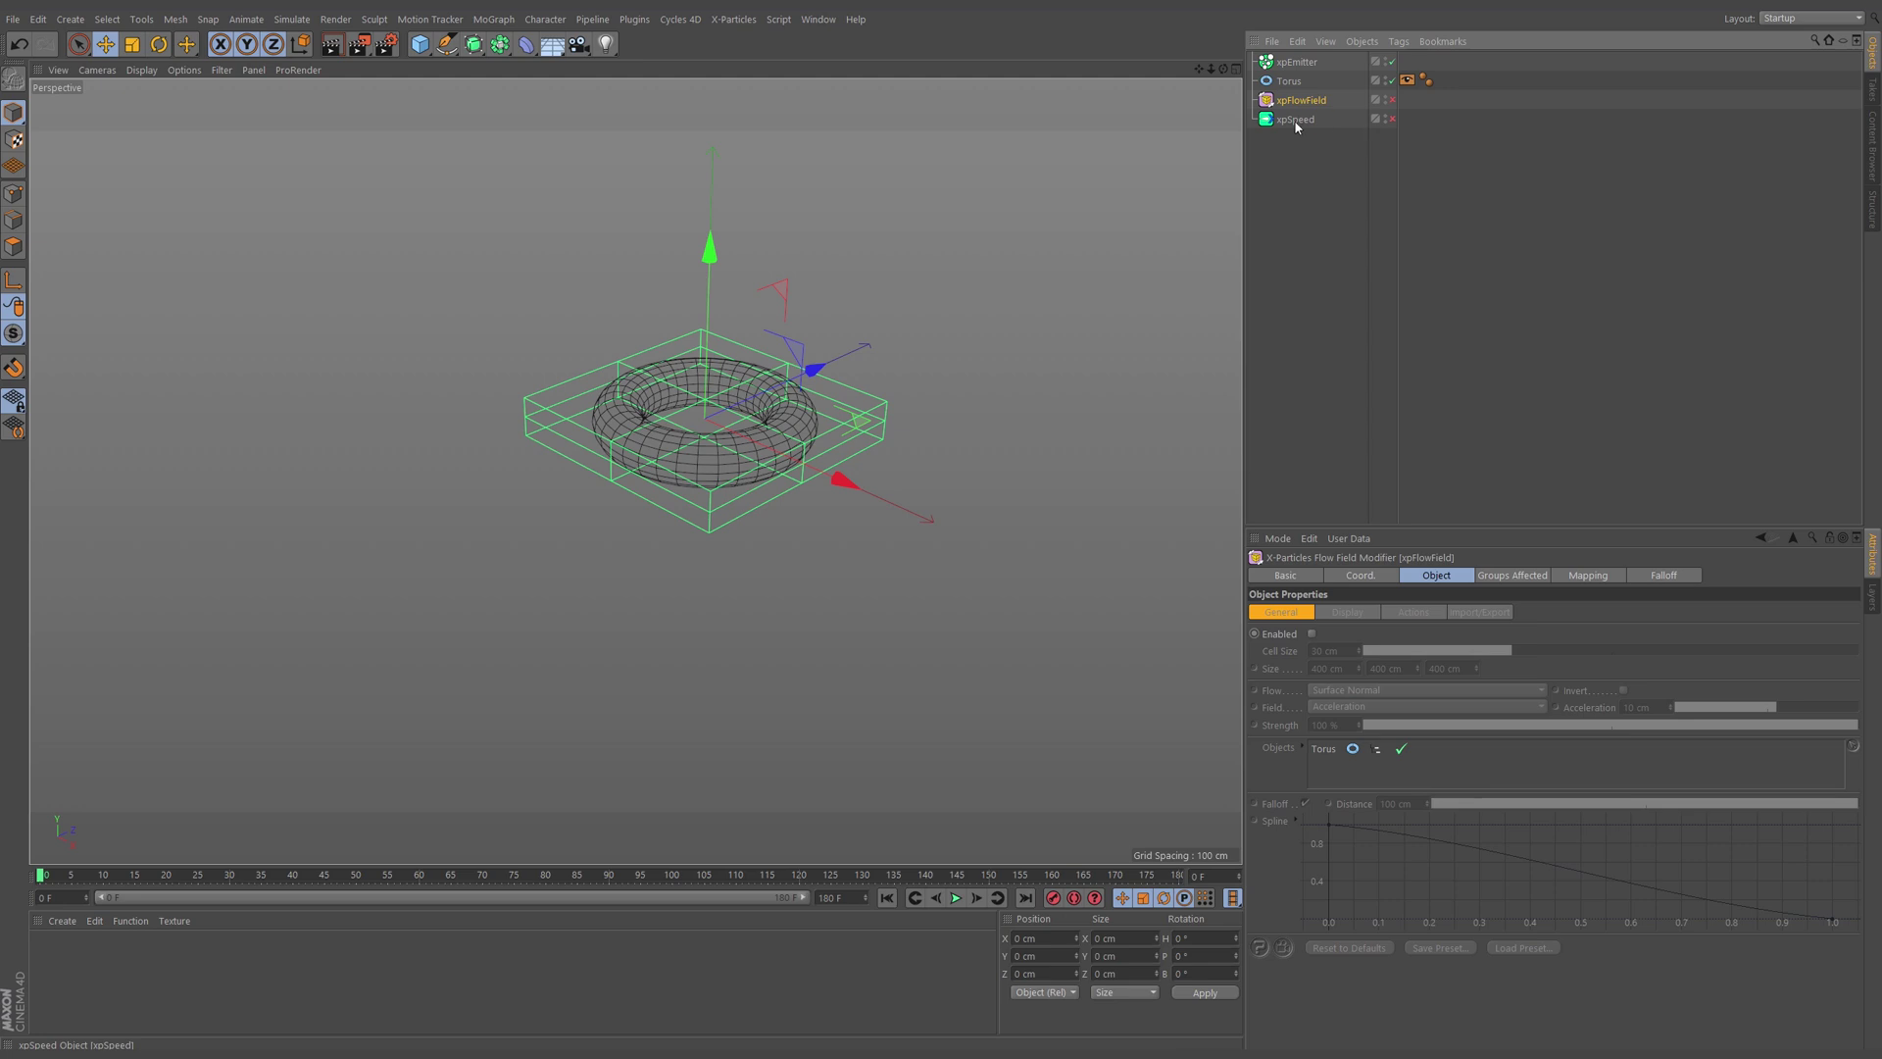
Step: Enable xpSpeed, disable the Torus, and set the speed modifier's falloff shape to Sphere
{"action": "left_click", "coordinate": [1297, 121]}
{"action": "left_click", "coordinate": [1392, 118]}
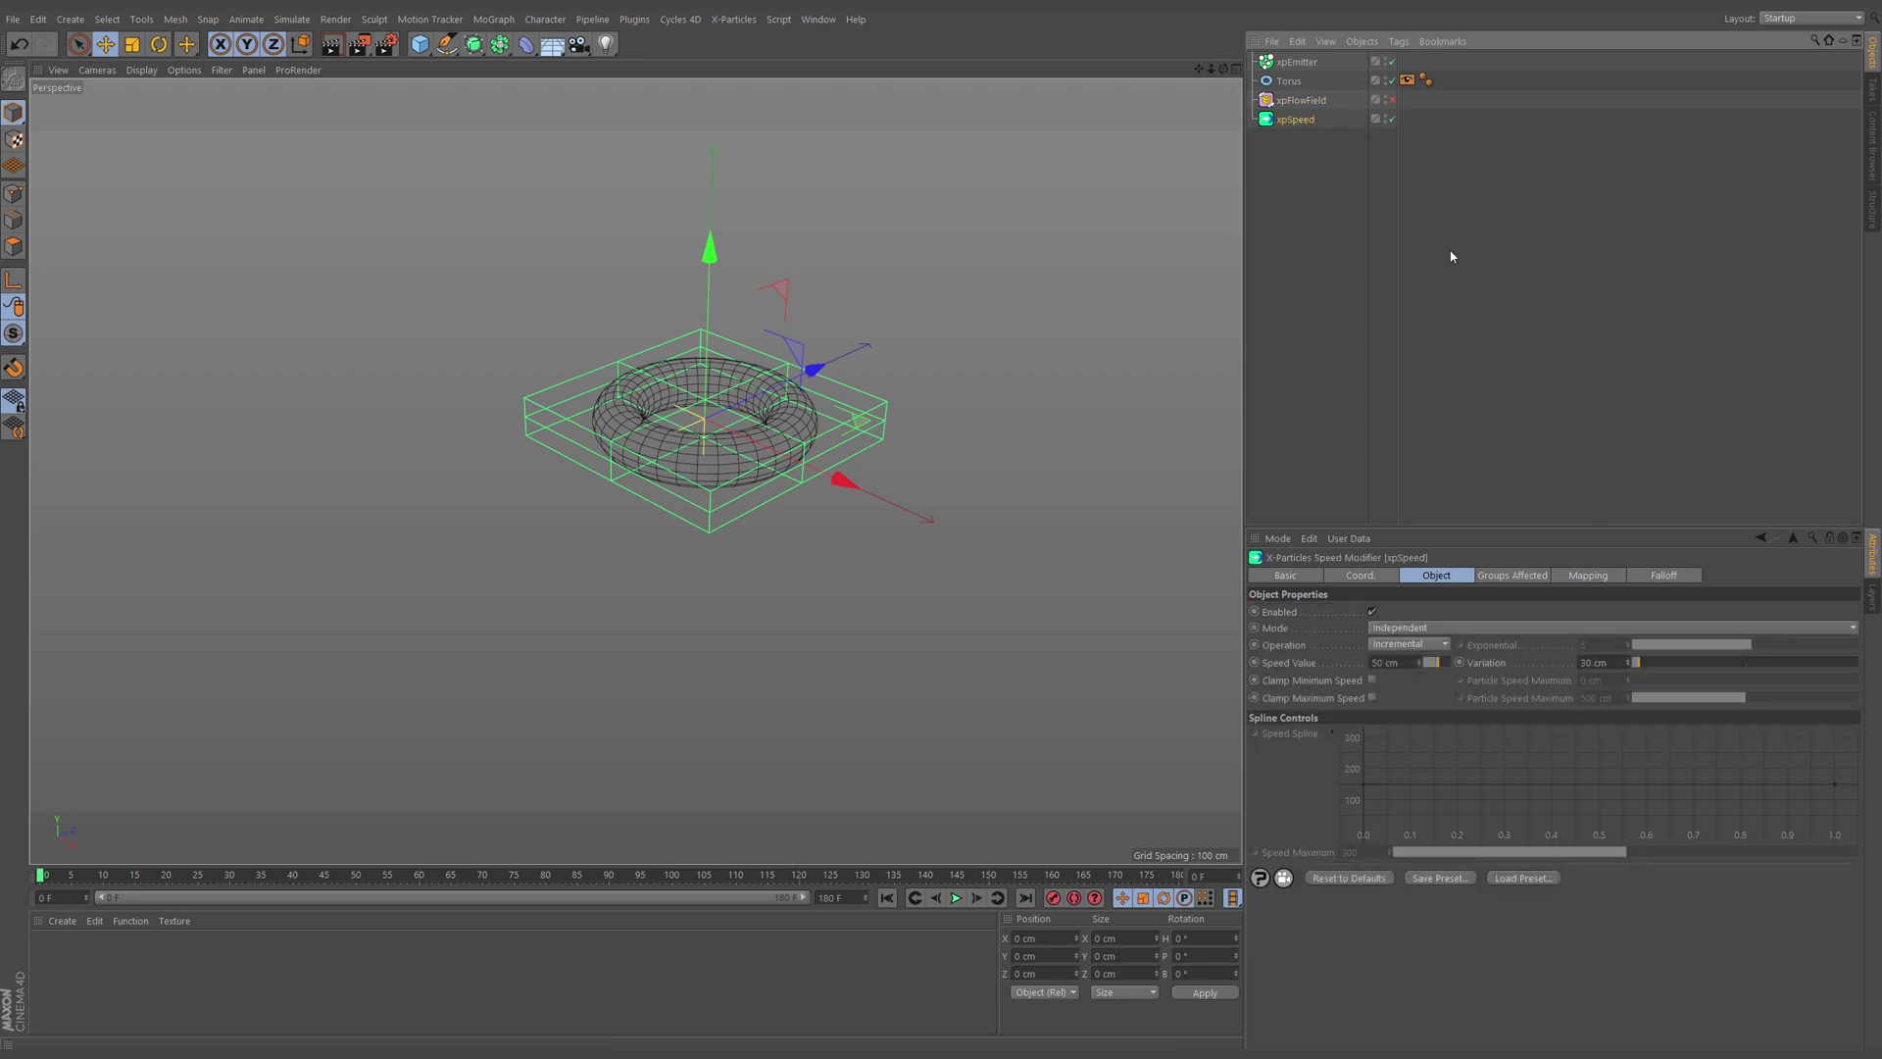
{"action": "left_click", "coordinate": [1393, 80]}
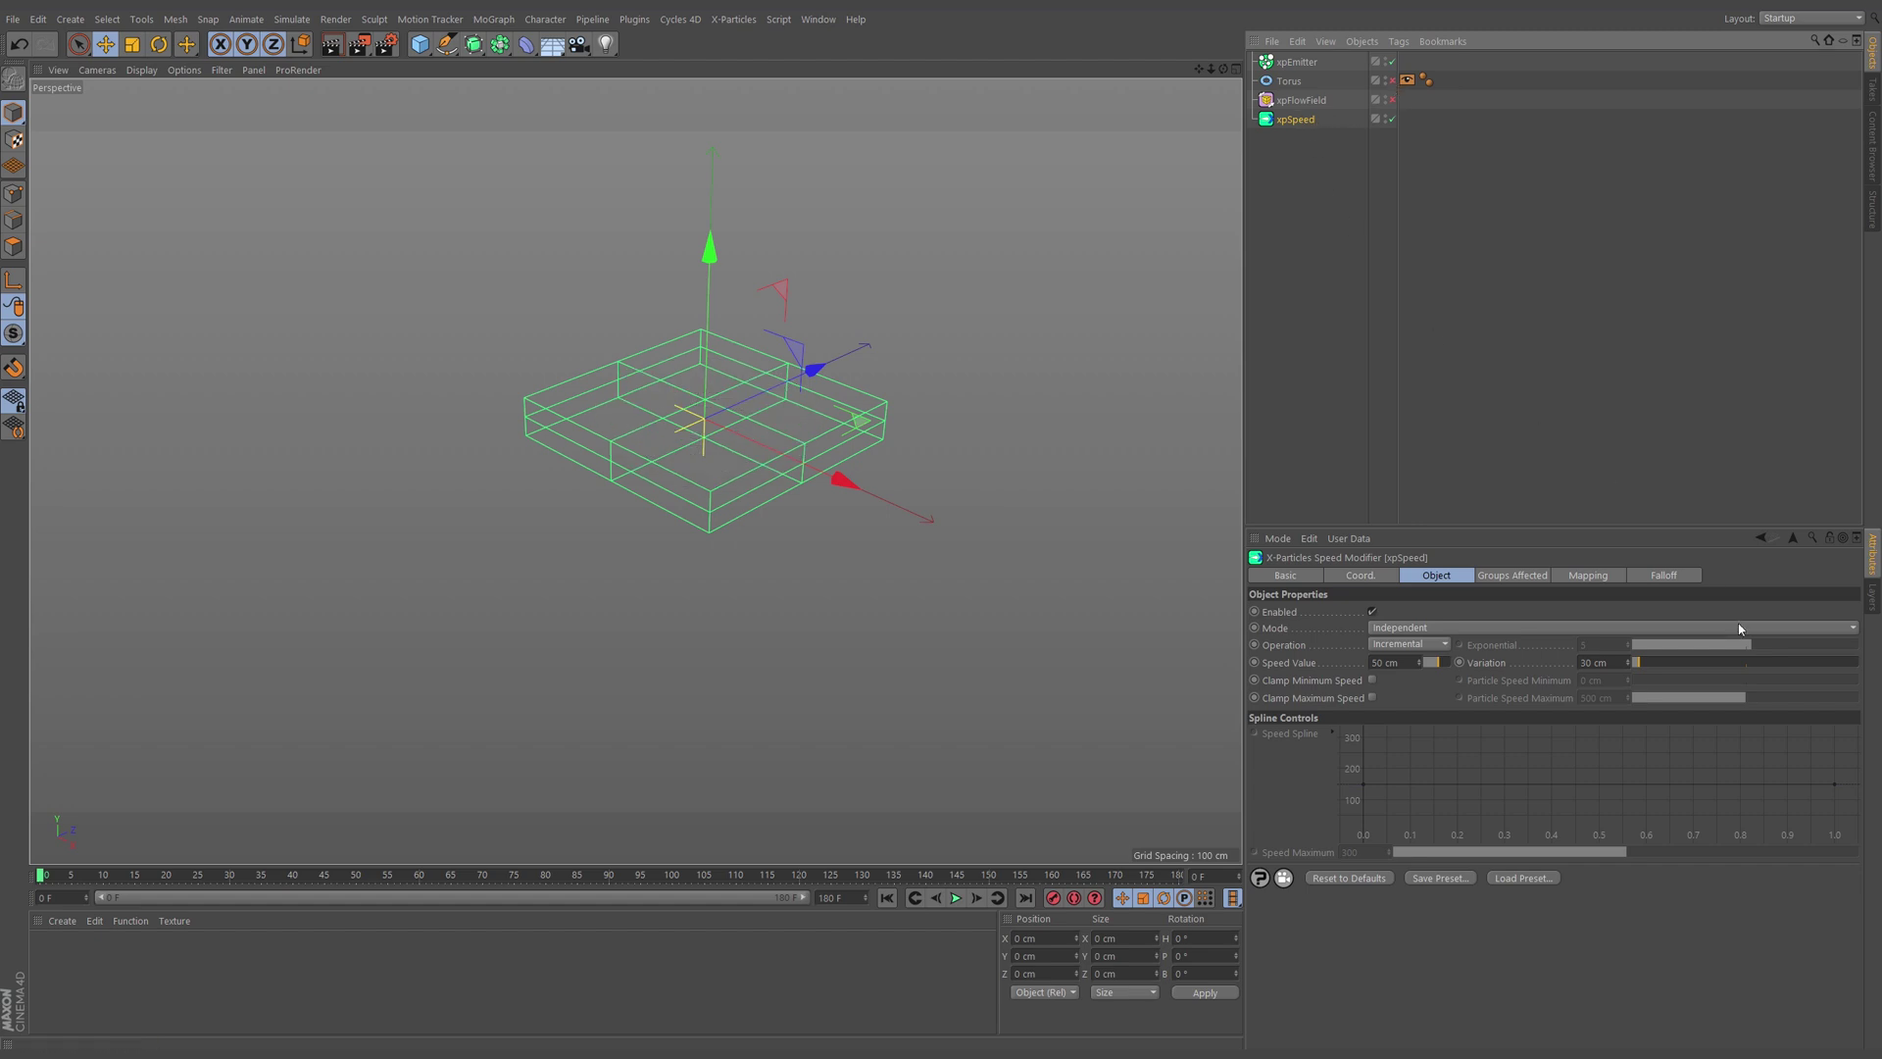
{"action": "left_click", "coordinate": [1665, 576]}
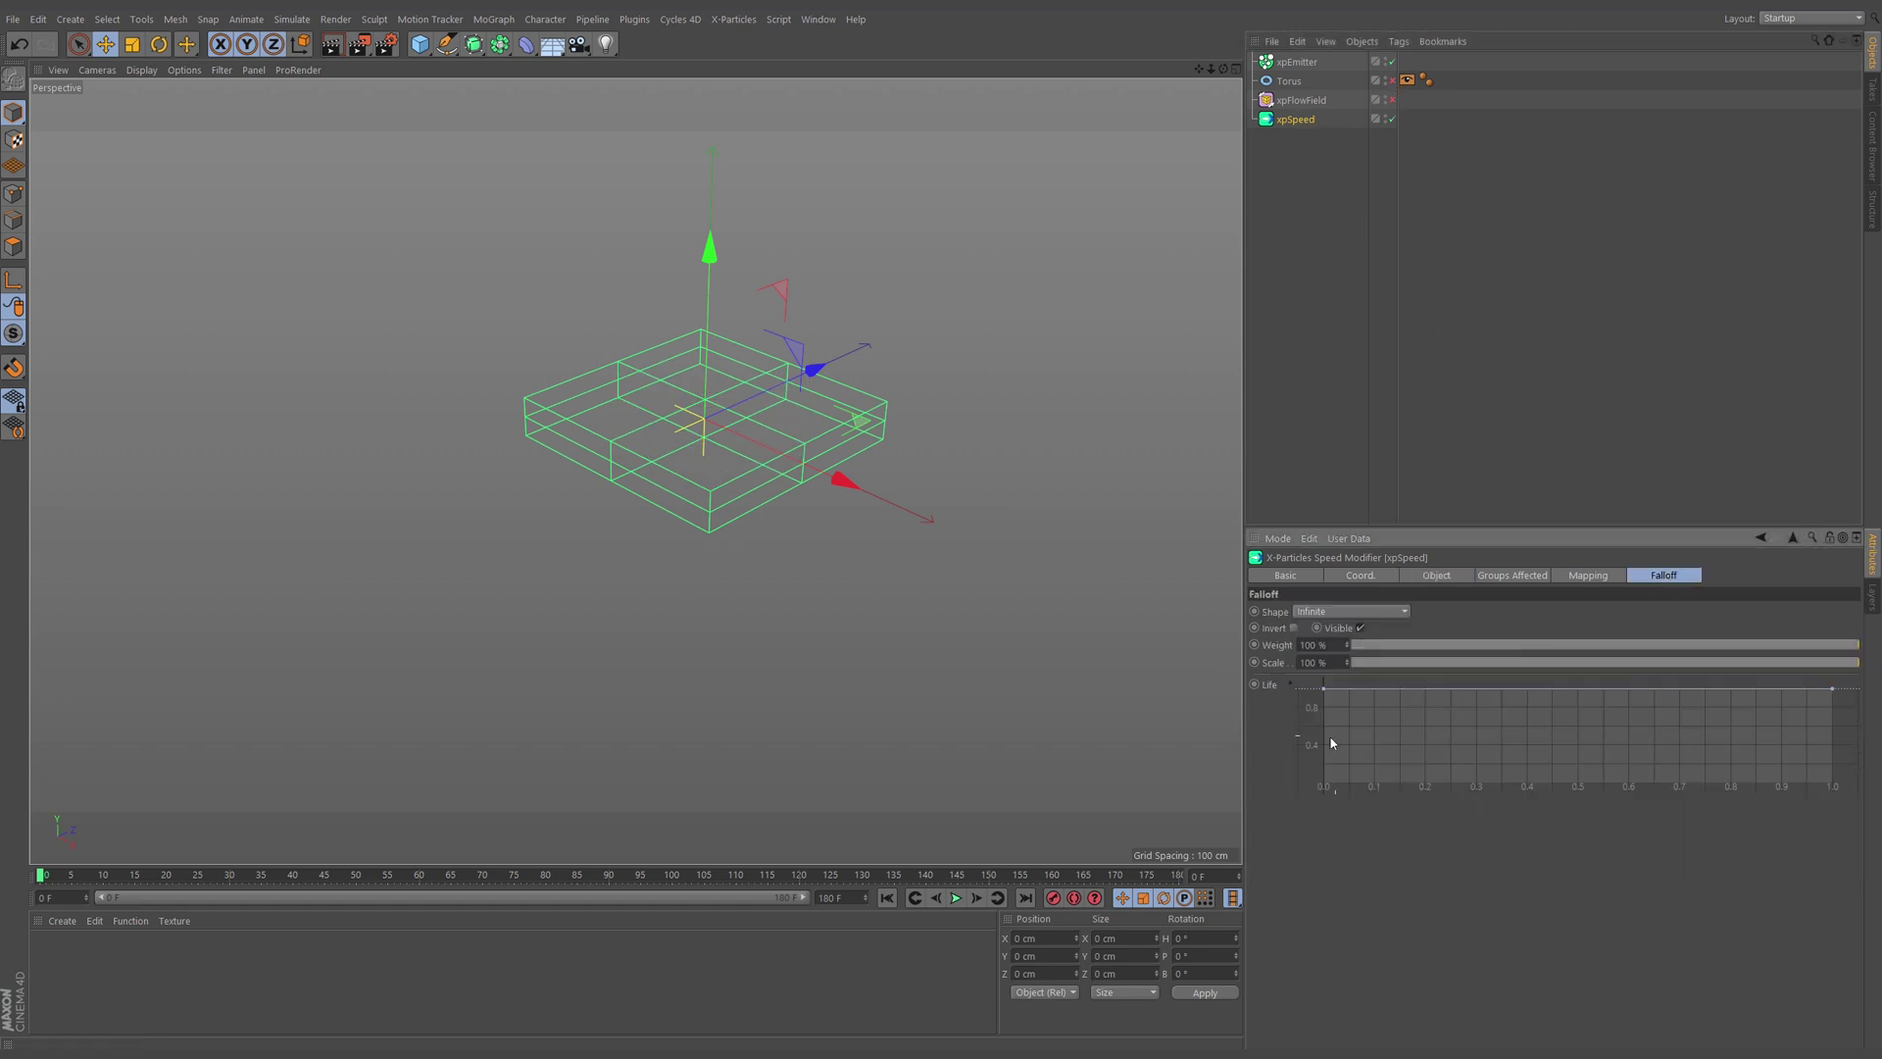
{"action": "left_click", "coordinate": [1337, 613]}
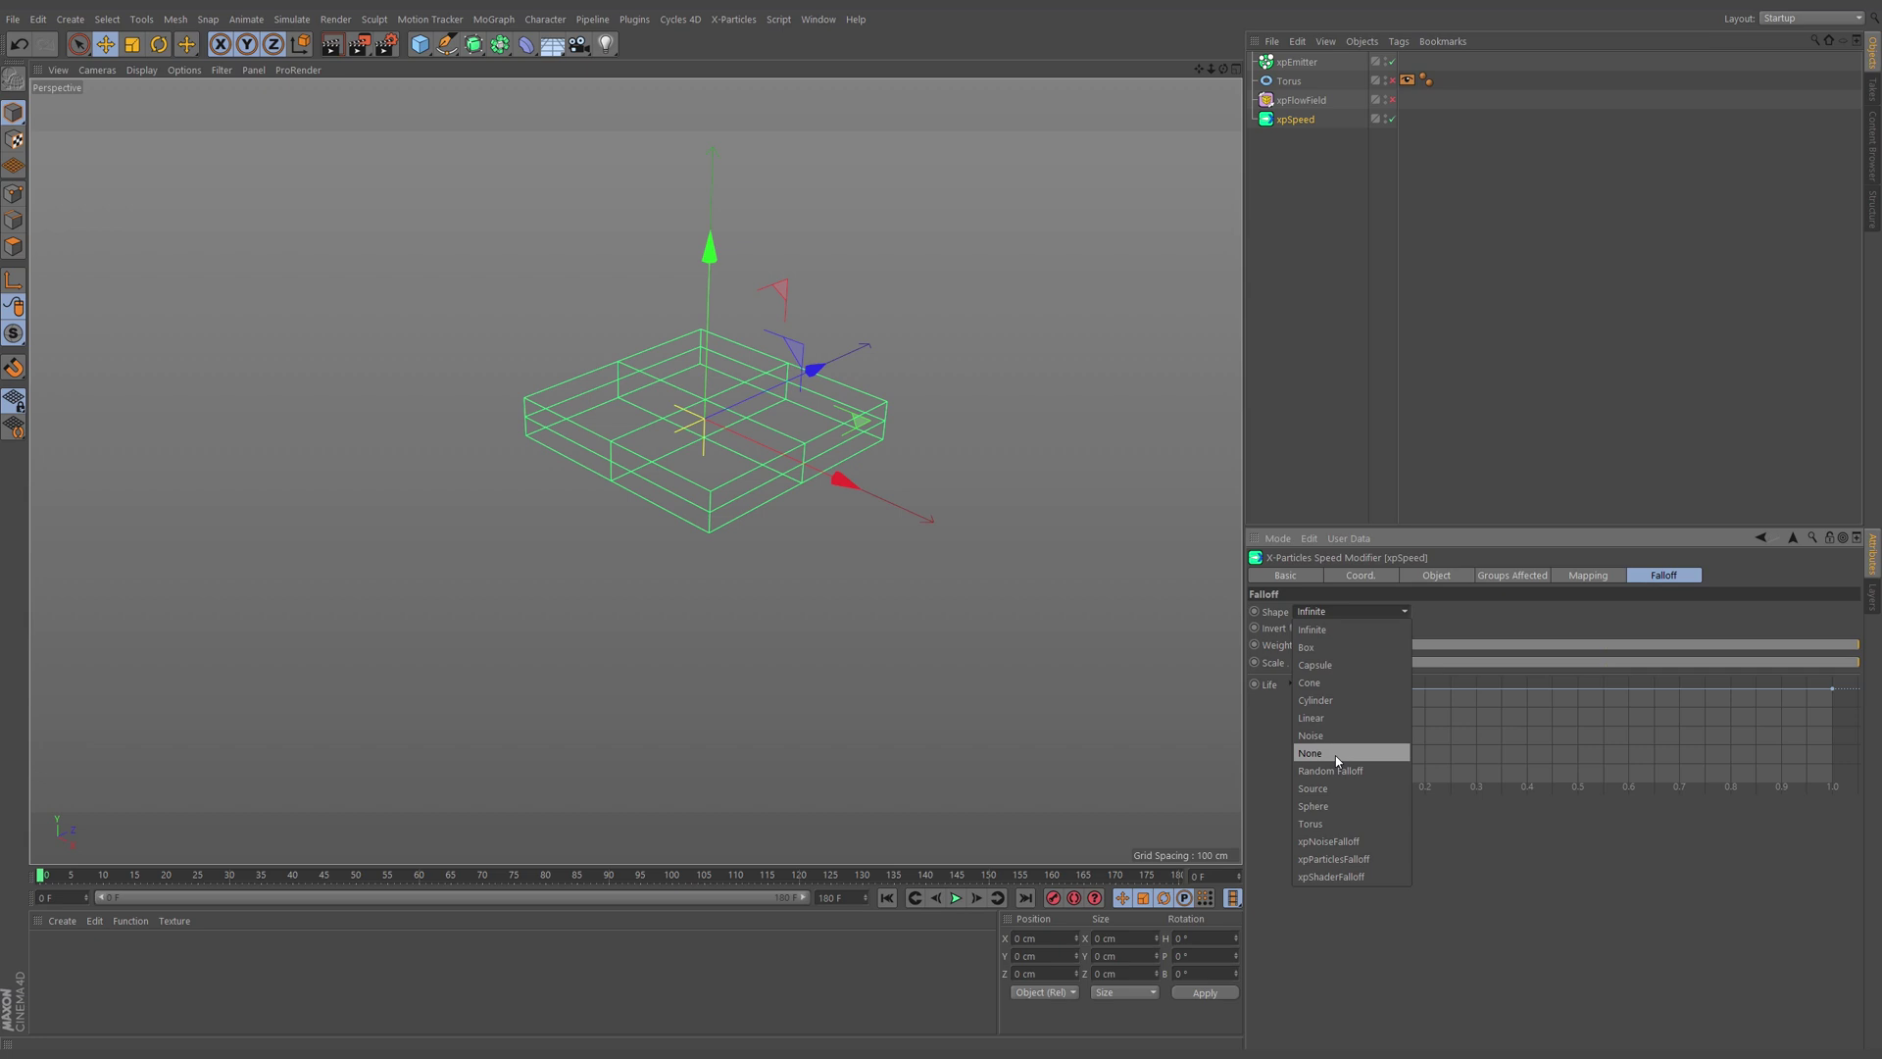
{"action": "left_click", "coordinate": [1318, 805]}
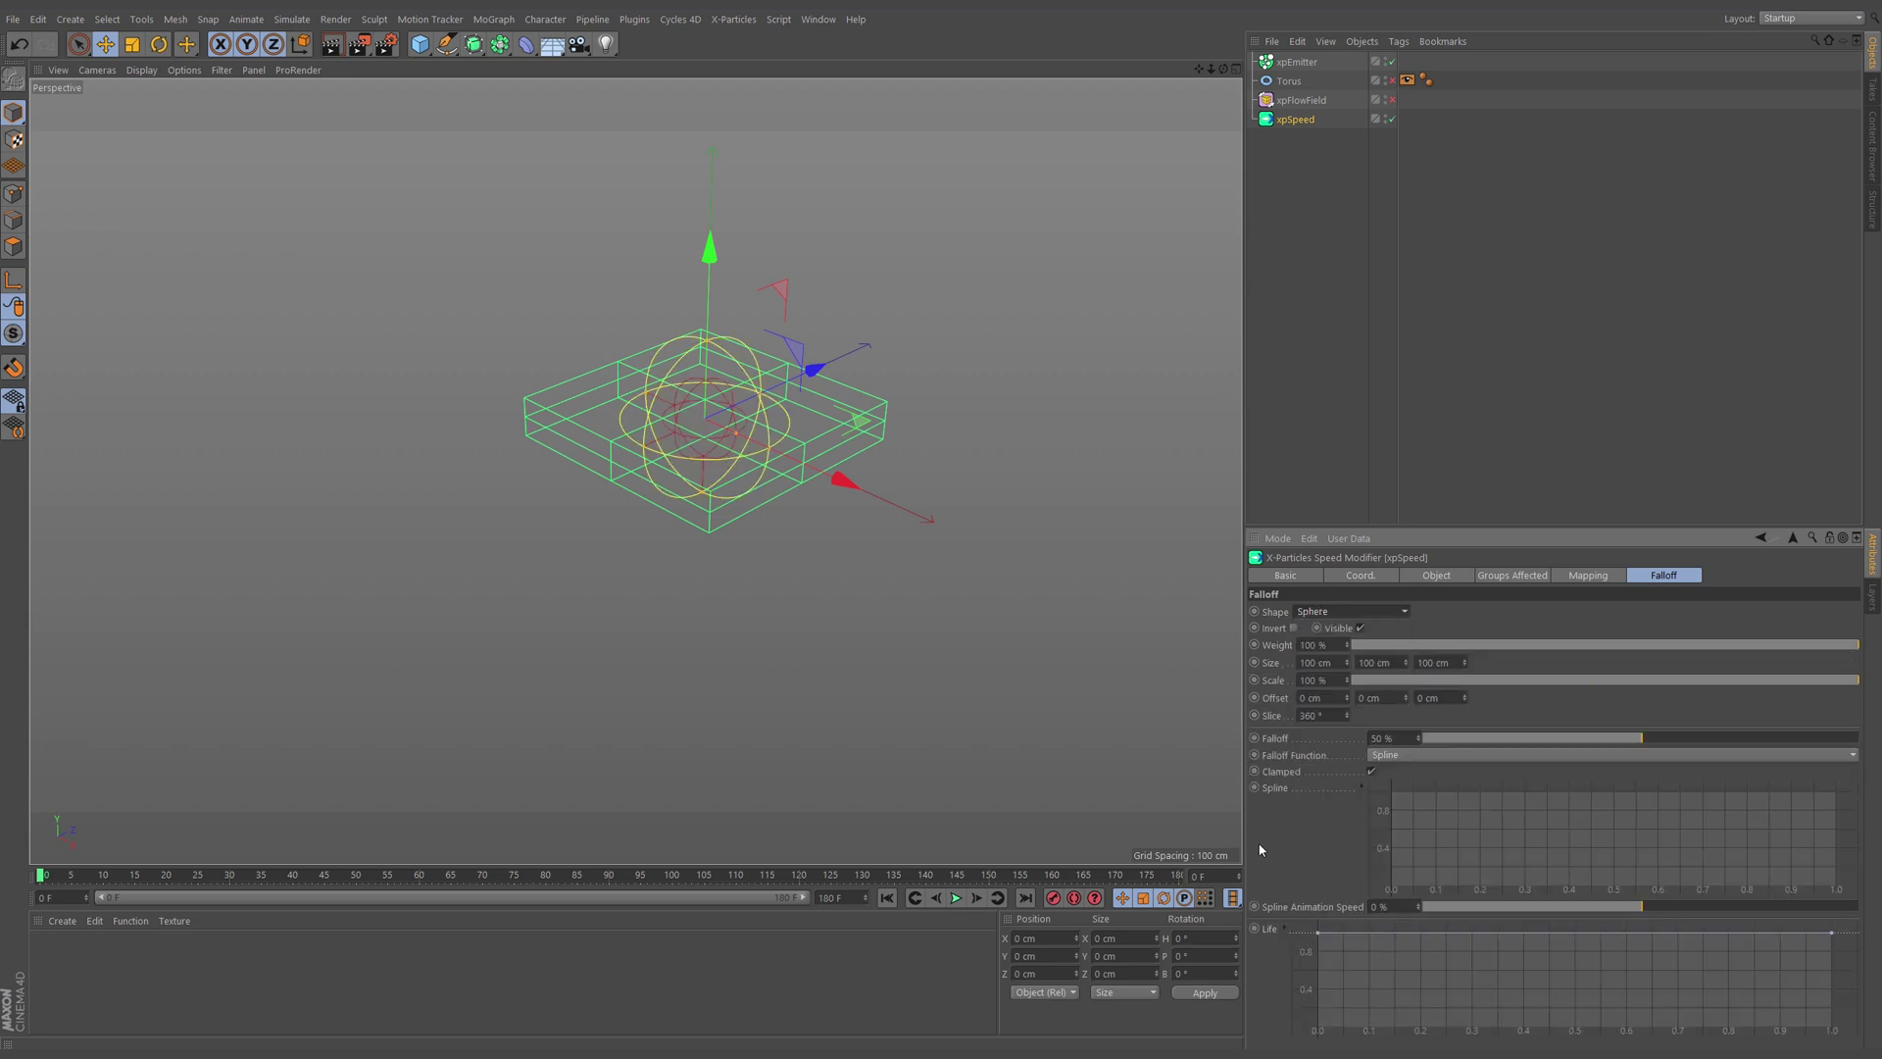
Step: Try moving the xpSpeed falloff sphere through the emitter during playback, and undo the move
{"action": "key", "text": "F8"}
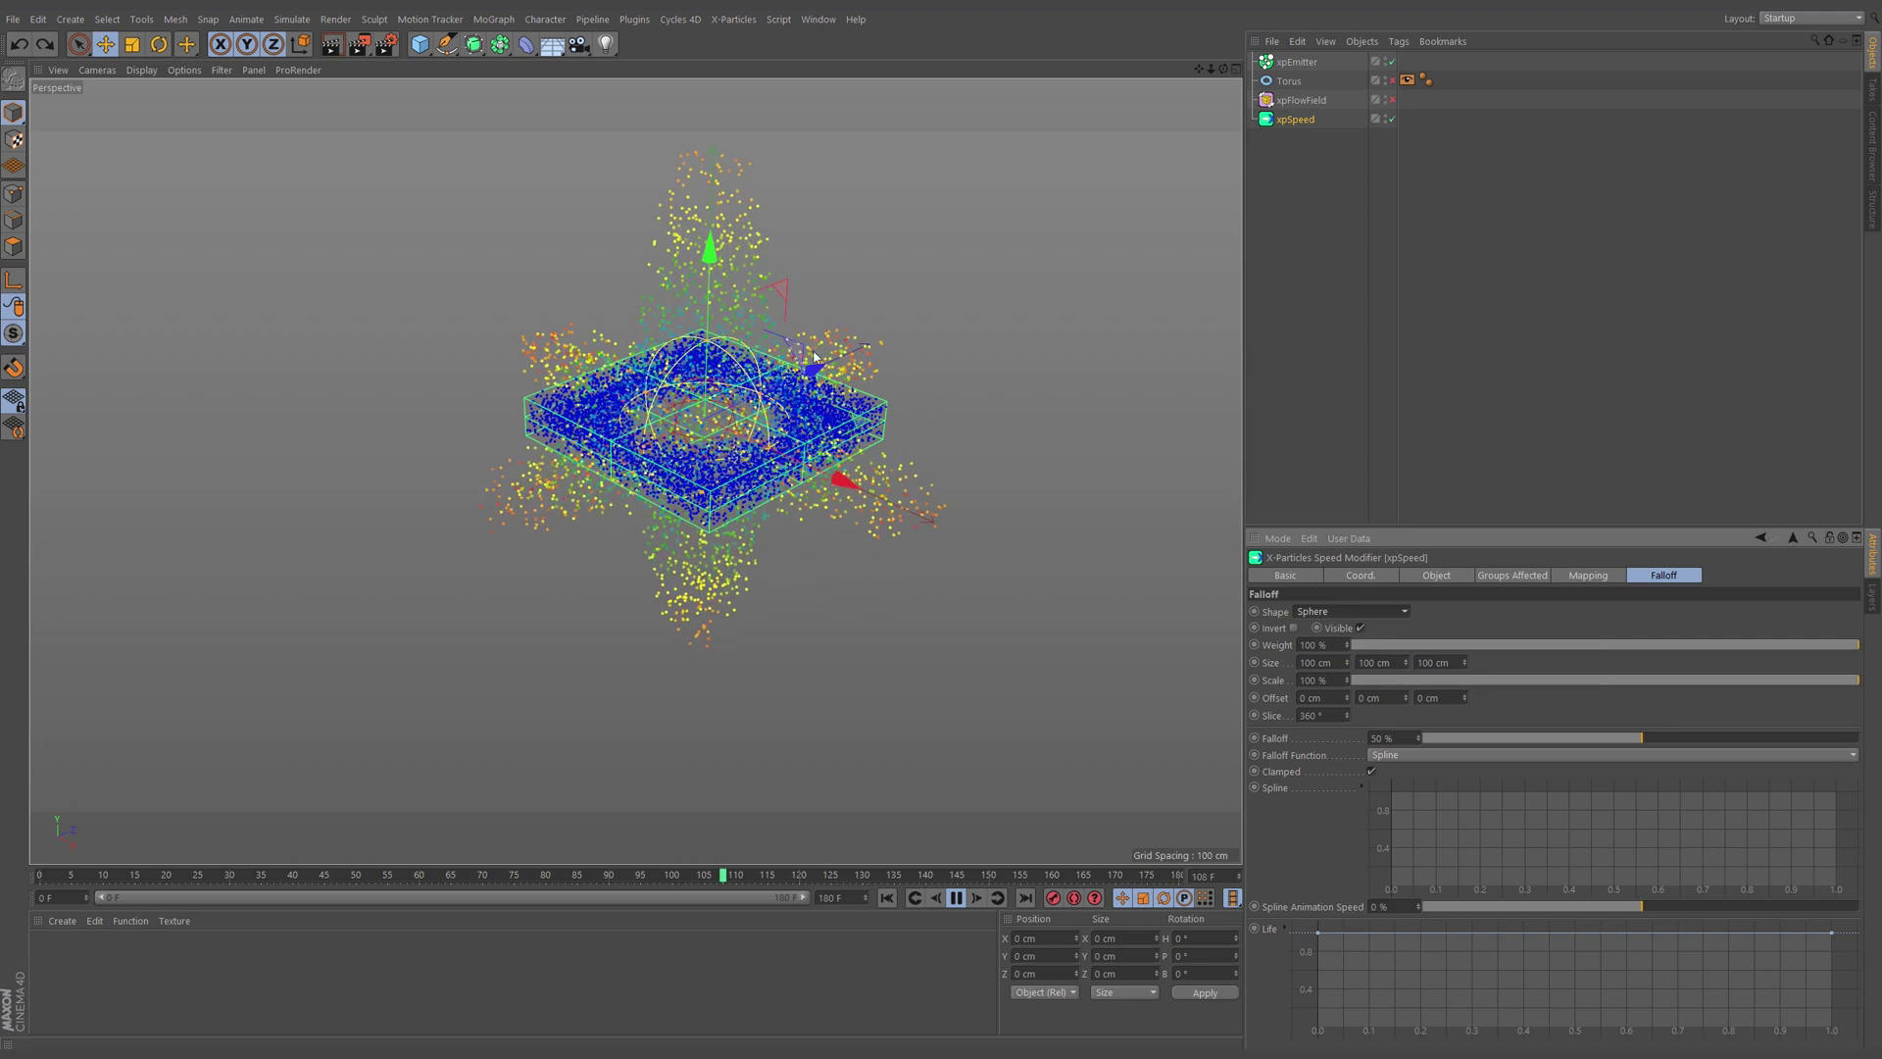
{"action": "left_click_drag", "start_coordinate": [845, 484], "coordinate": [946, 508]}
{"action": "mouse_move", "coordinate": [886, 399]}
{"action": "left_mouse_down"}
{"action": "mouse_move", "coordinate": [917, 391]}
{"action": "mouse_move", "coordinate": [895, 397]}
{"action": "left_mouse_up"}
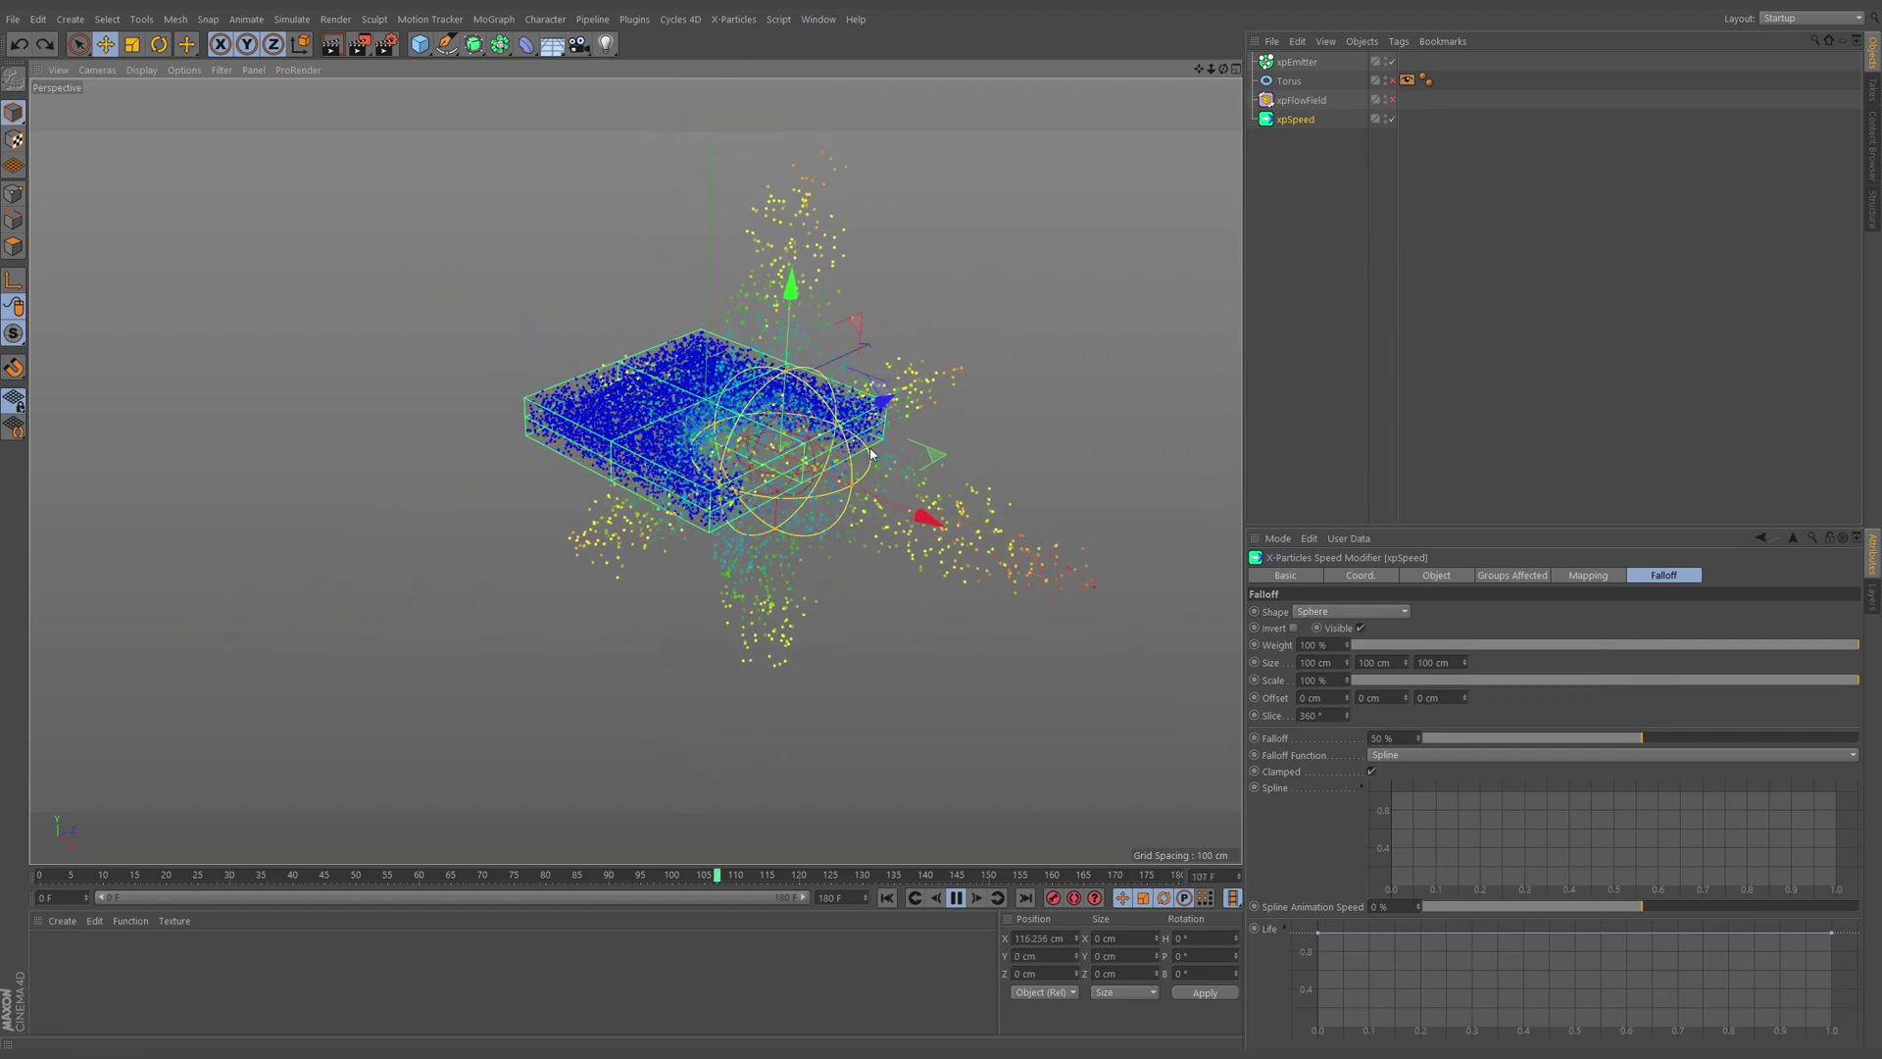
{"action": "key", "text": "ctrl+z"}
Step: Keyframe the xpSpeed position from X about 273 cm at frame 0 to X about -307 cm at frame 90
{"action": "left_click_drag", "start_coordinate": [936, 477], "coordinate": [1030, 554]}
{"action": "left_click", "coordinate": [956, 898]}
{"action": "left_click", "coordinate": [888, 898]}
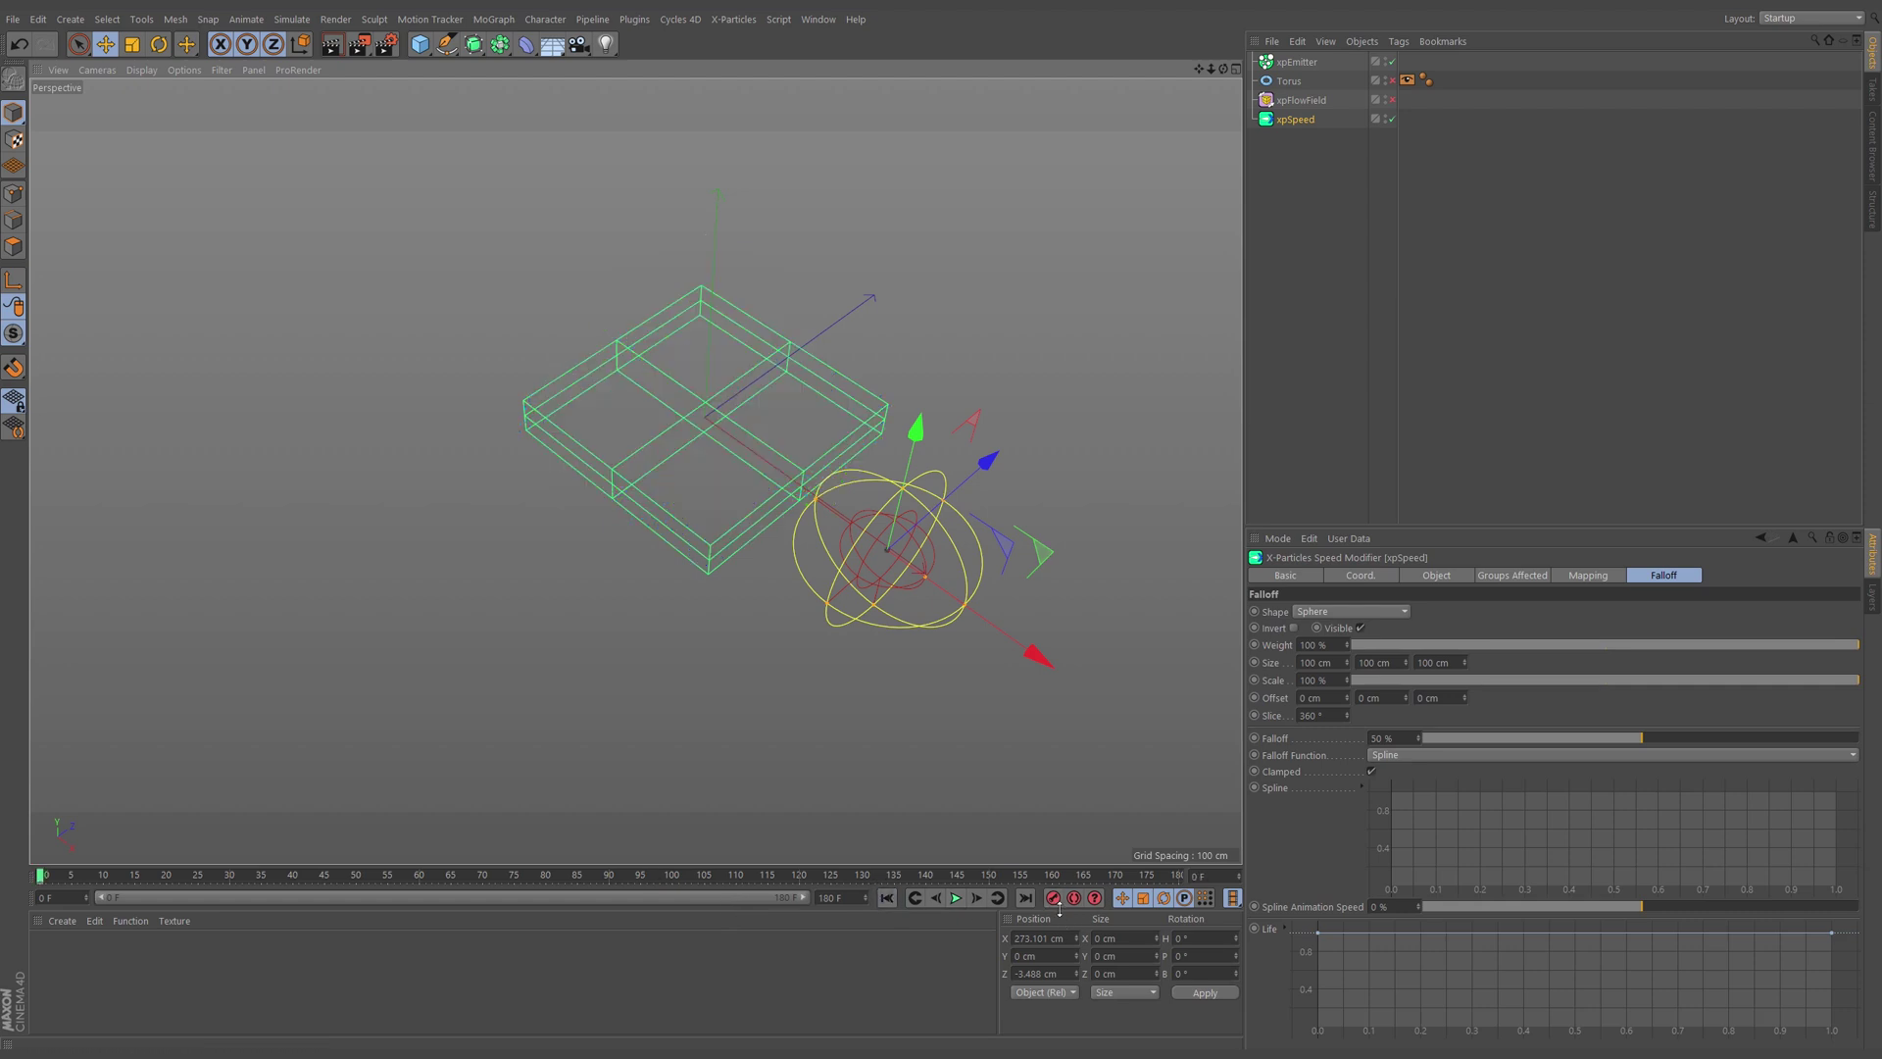
{"action": "left_click", "coordinate": [609, 876]}
{"action": "left_click_drag", "start_coordinate": [1038, 654], "coordinate": [651, 382]}
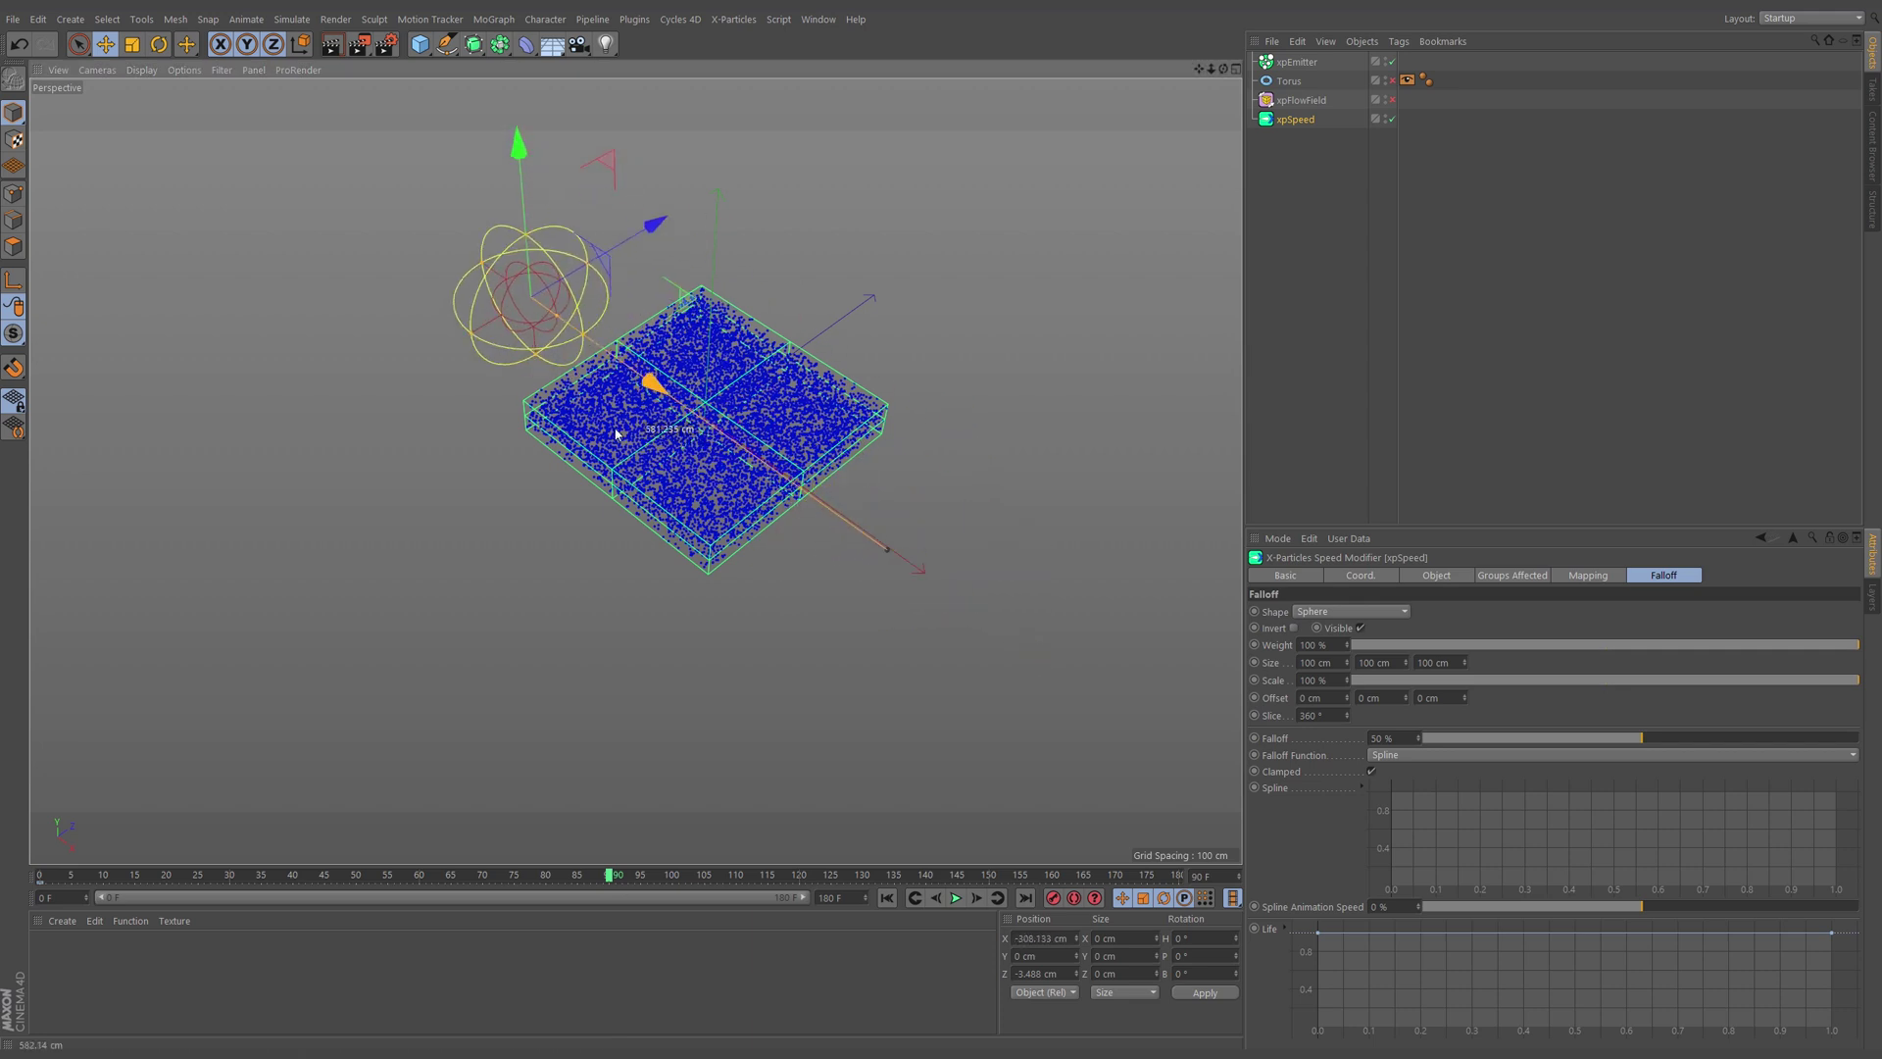
Step: Play back the animated xpSpeed falloff passing through the particles, and return to the first frame
{"action": "left_click", "coordinate": [889, 899]}
{"action": "left_click", "coordinate": [954, 902]}
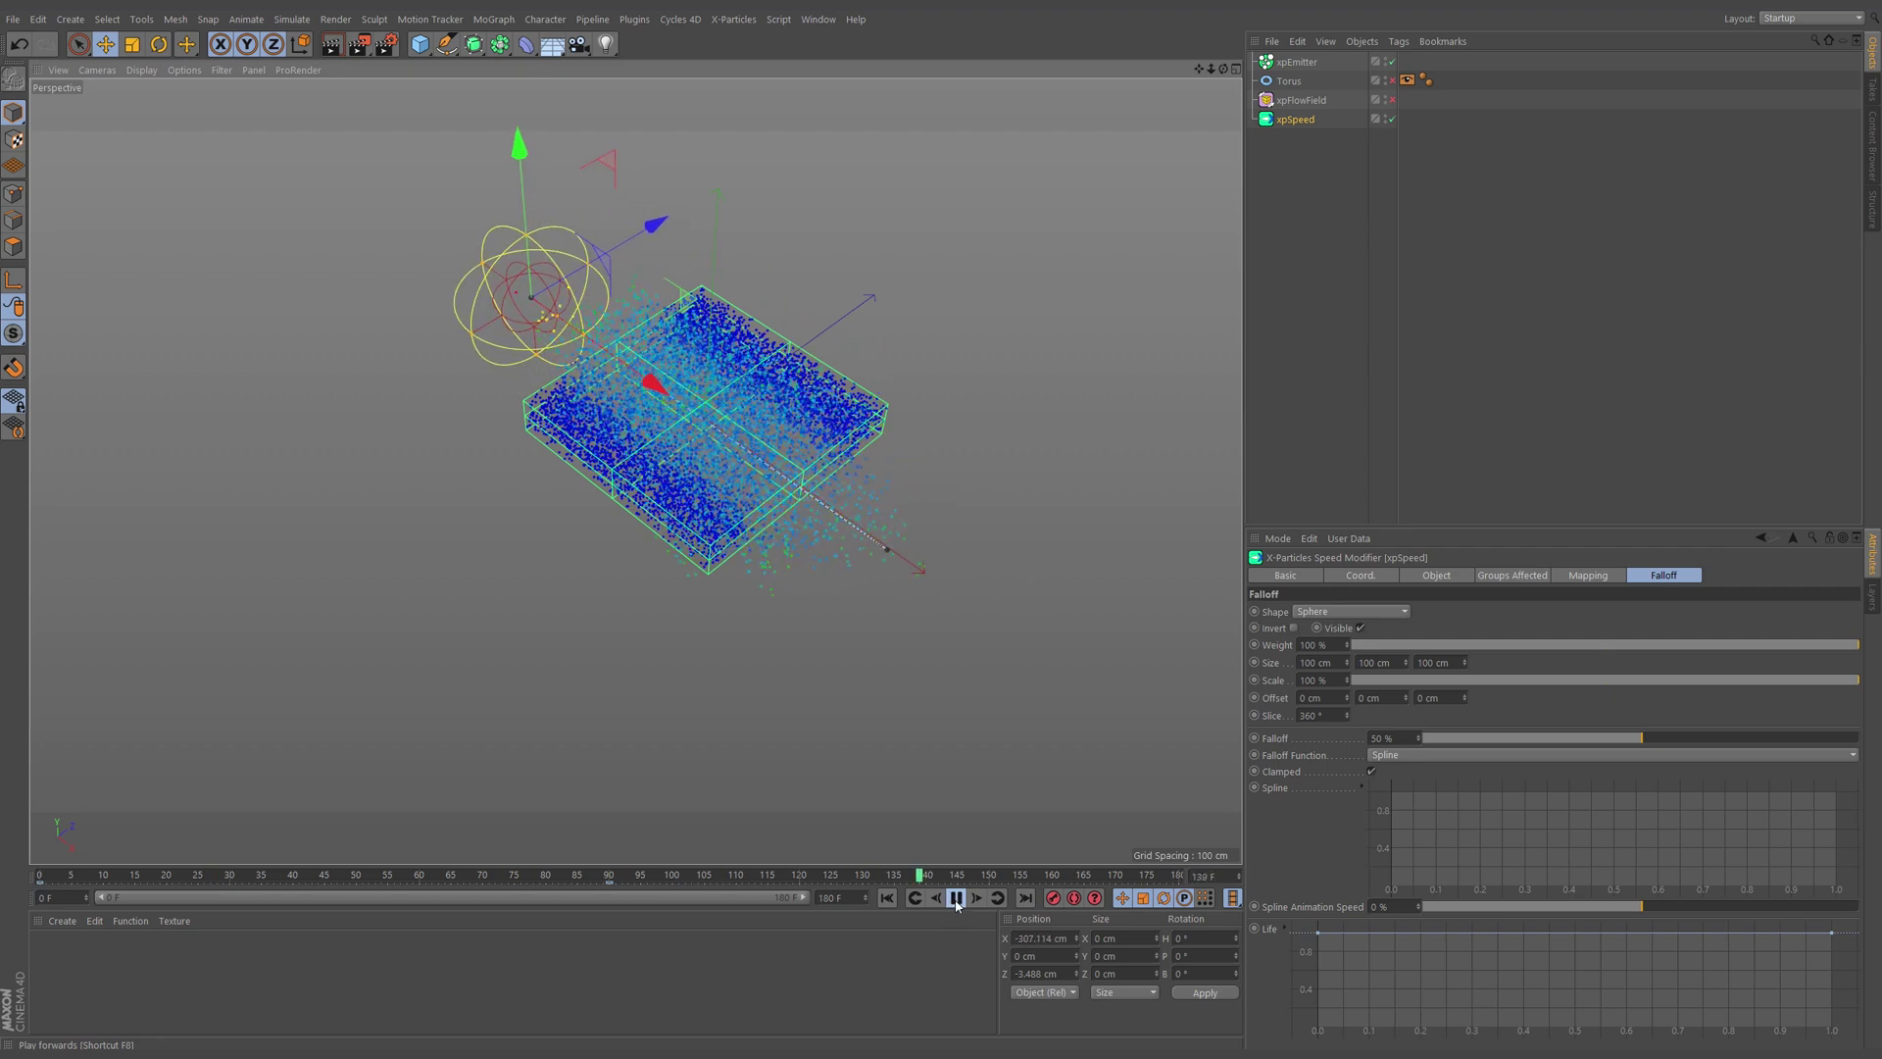
{"action": "left_click", "coordinate": [957, 900]}
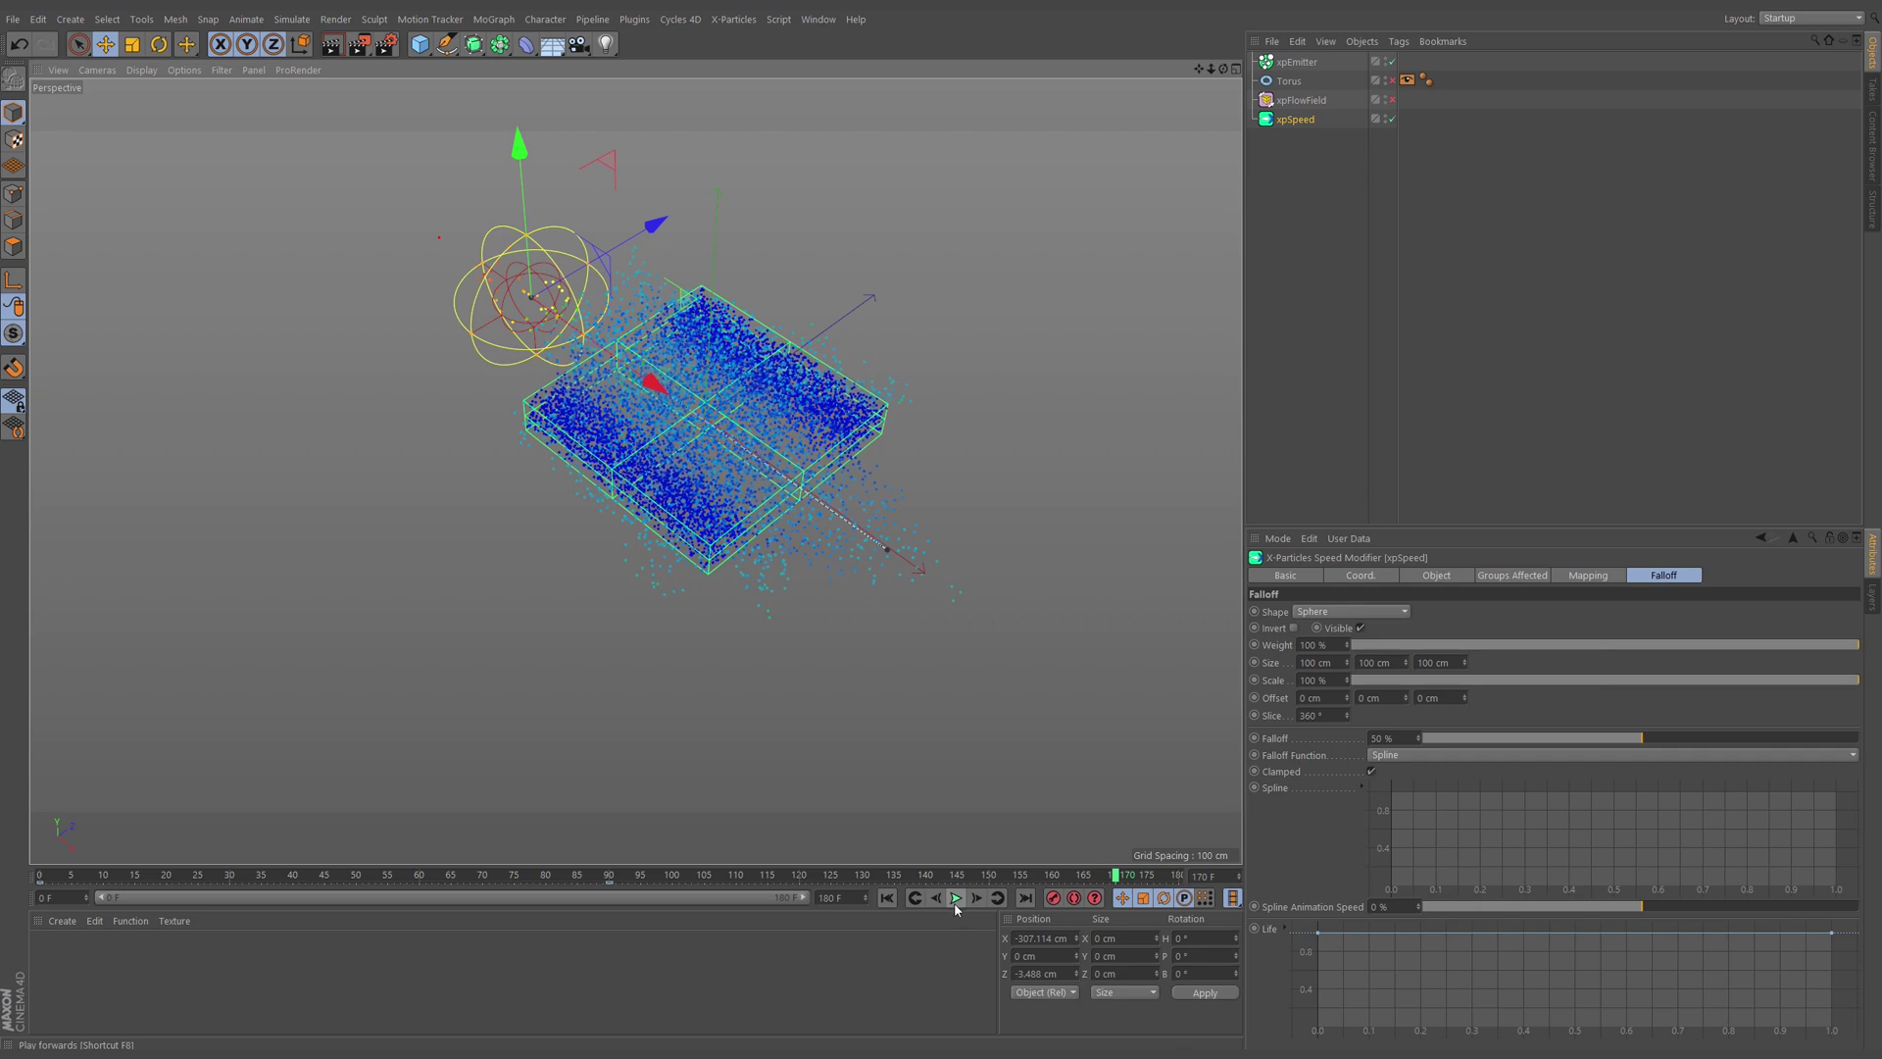
{"action": "left_click_drag", "start_coordinate": [770, 402], "coordinate": [709, 457], "text": "alt"}
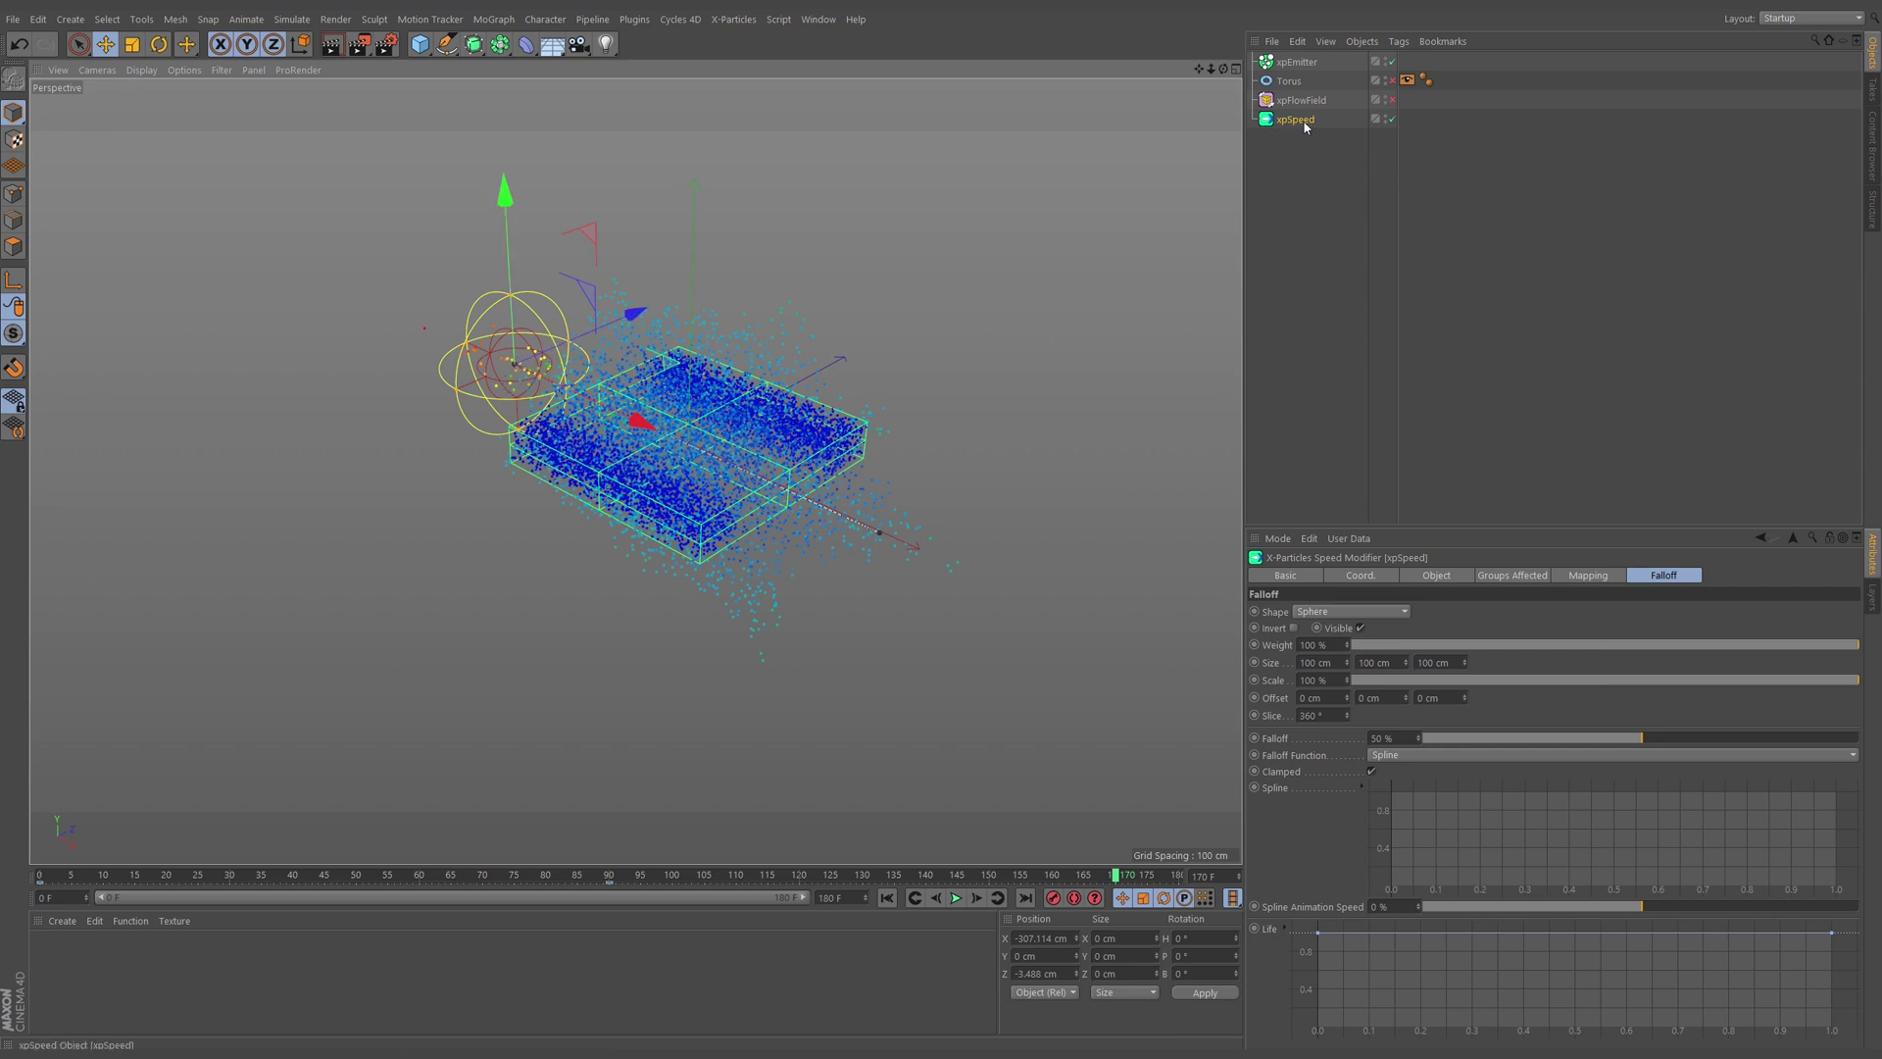
{"action": "left_click", "coordinate": [886, 899]}
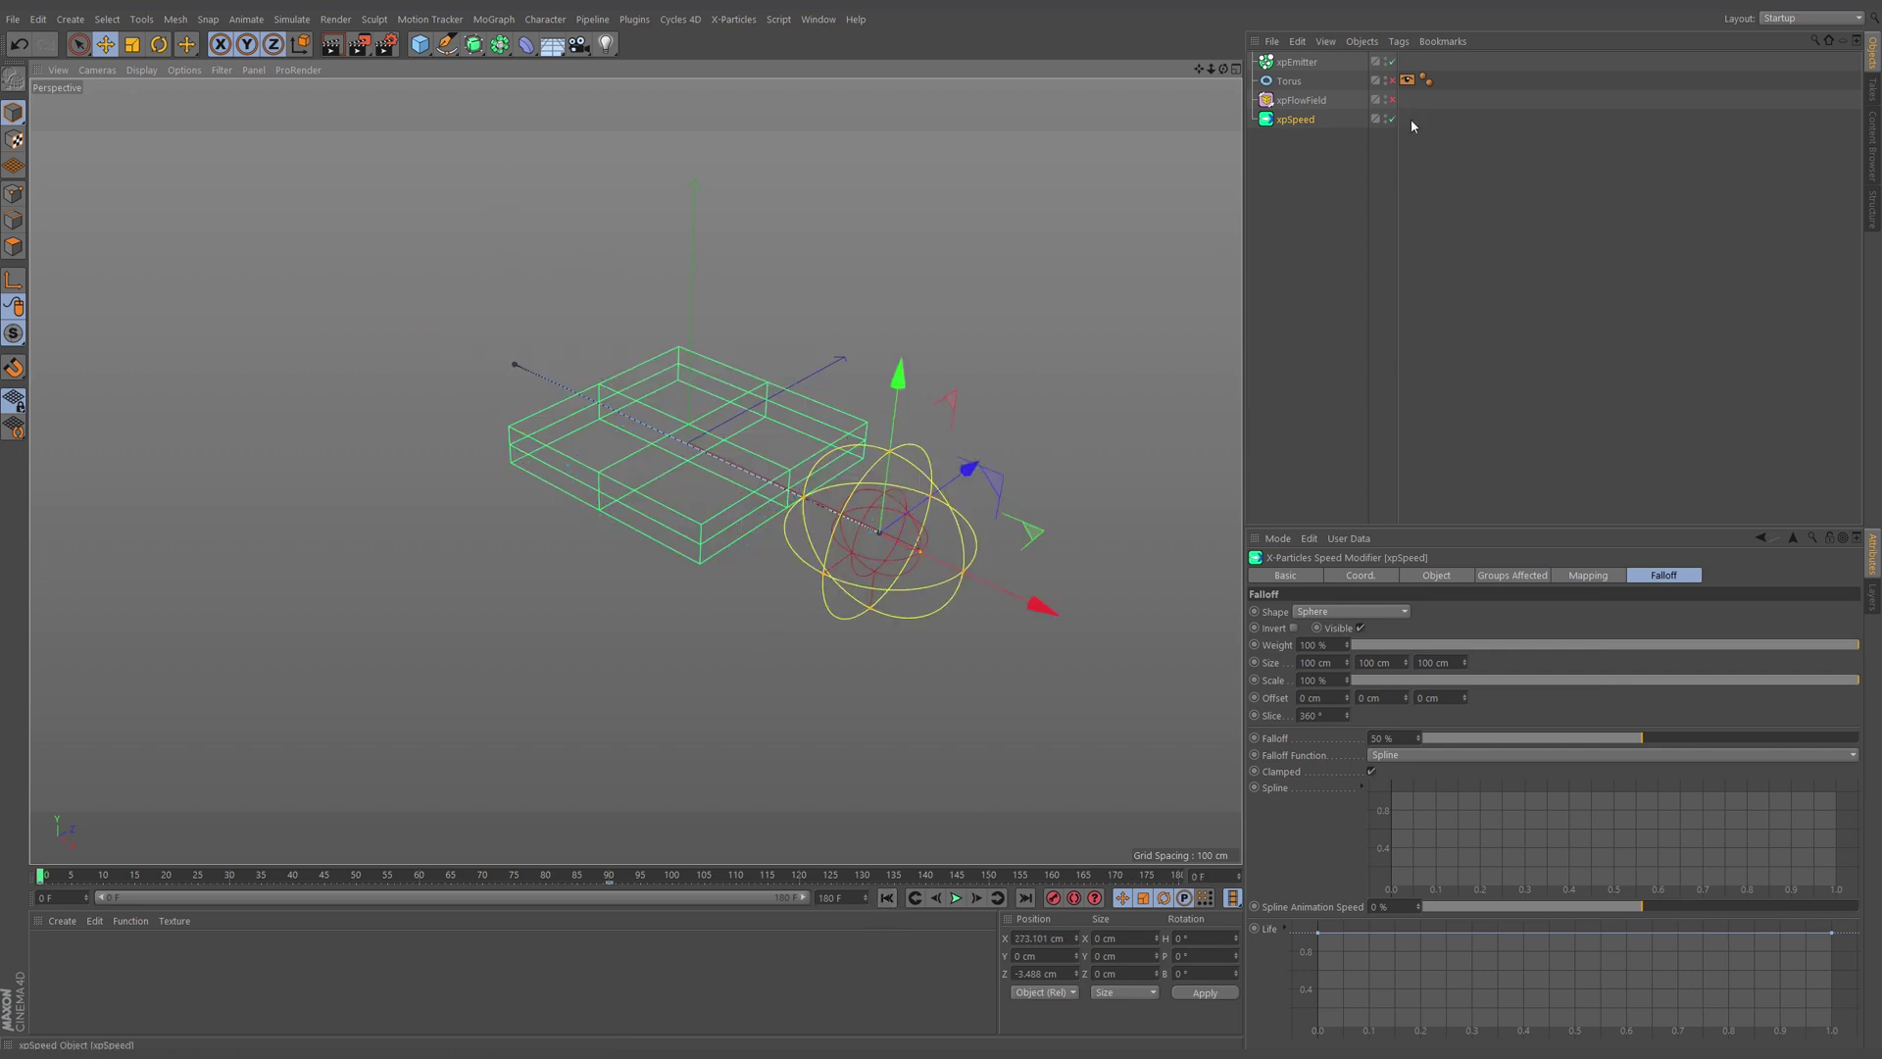
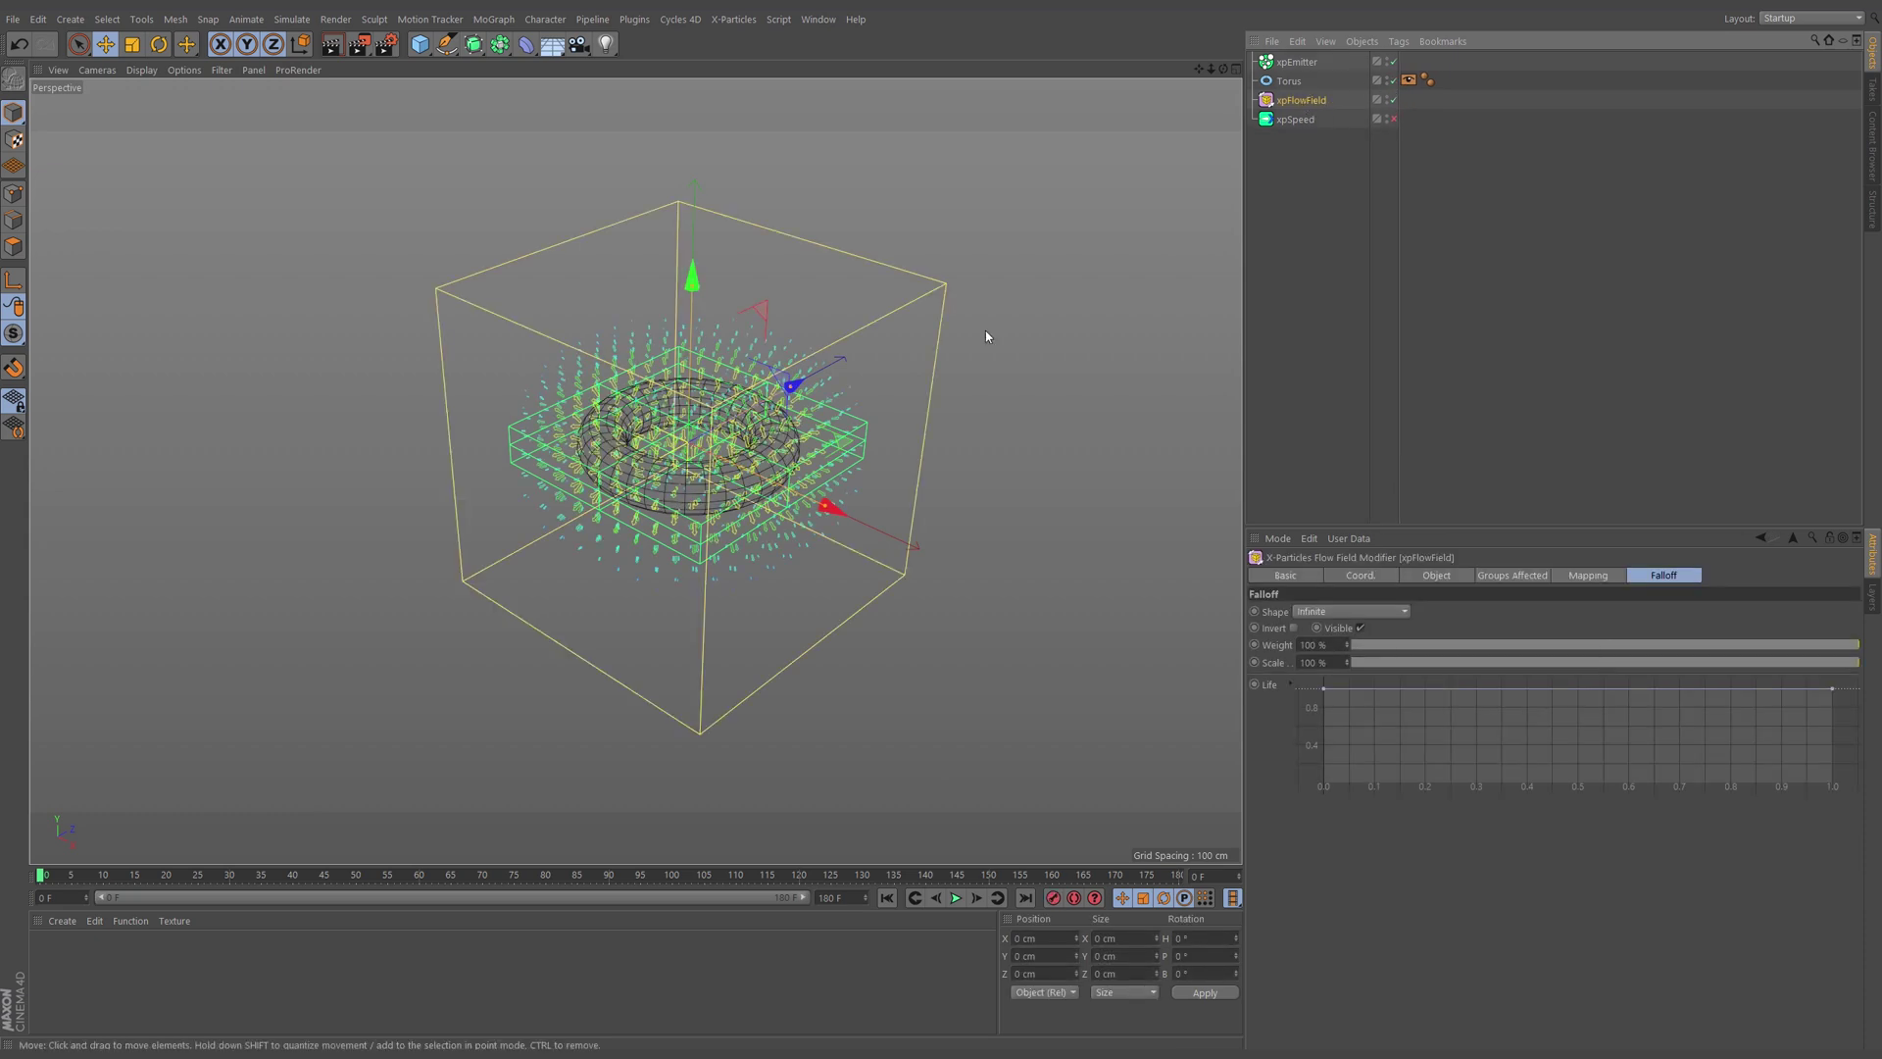
Step: Try moving xpFlowField along X, undo the move, and set its falloff shape to Sphere
{"action": "left_click_drag", "start_coordinate": [828, 508], "coordinate": [744, 487]}
{"action": "key", "text": "ctrl+z"}
{"action": "left_click", "coordinate": [1333, 612]}
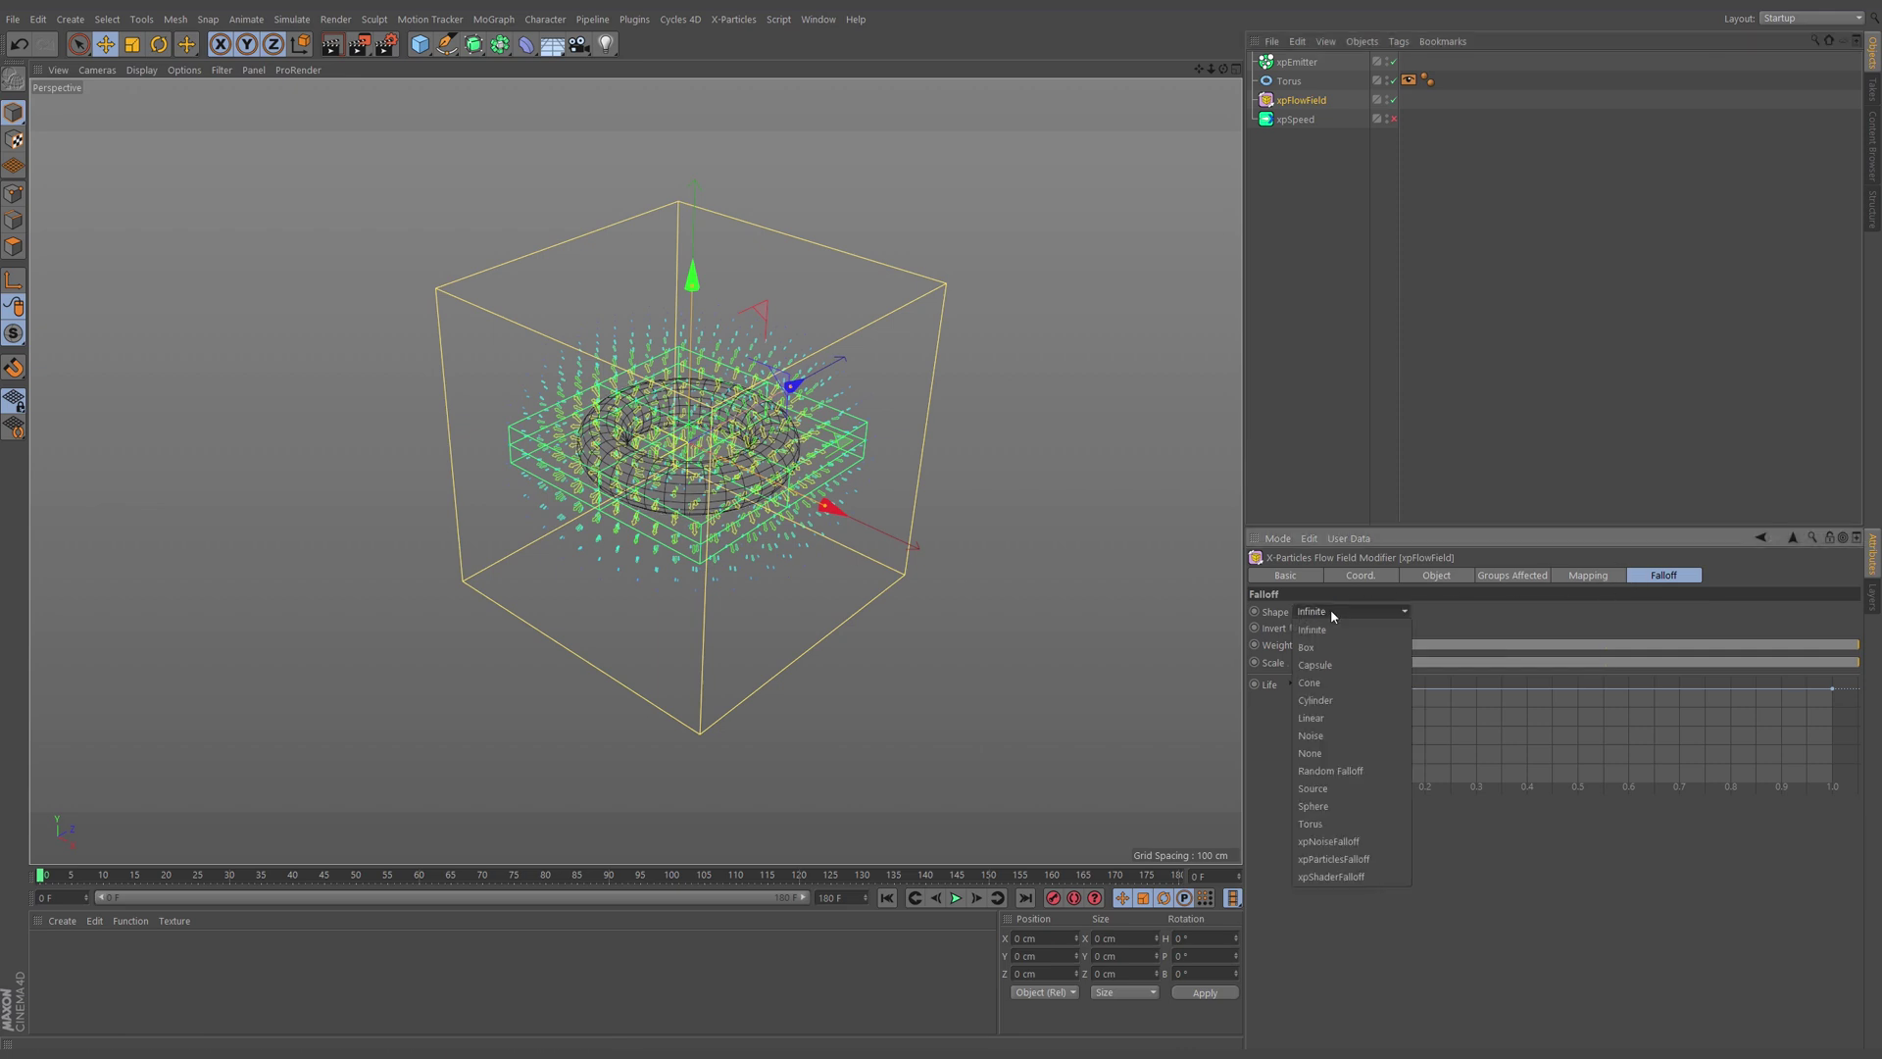
{"action": "left_click", "coordinate": [1378, 807]}
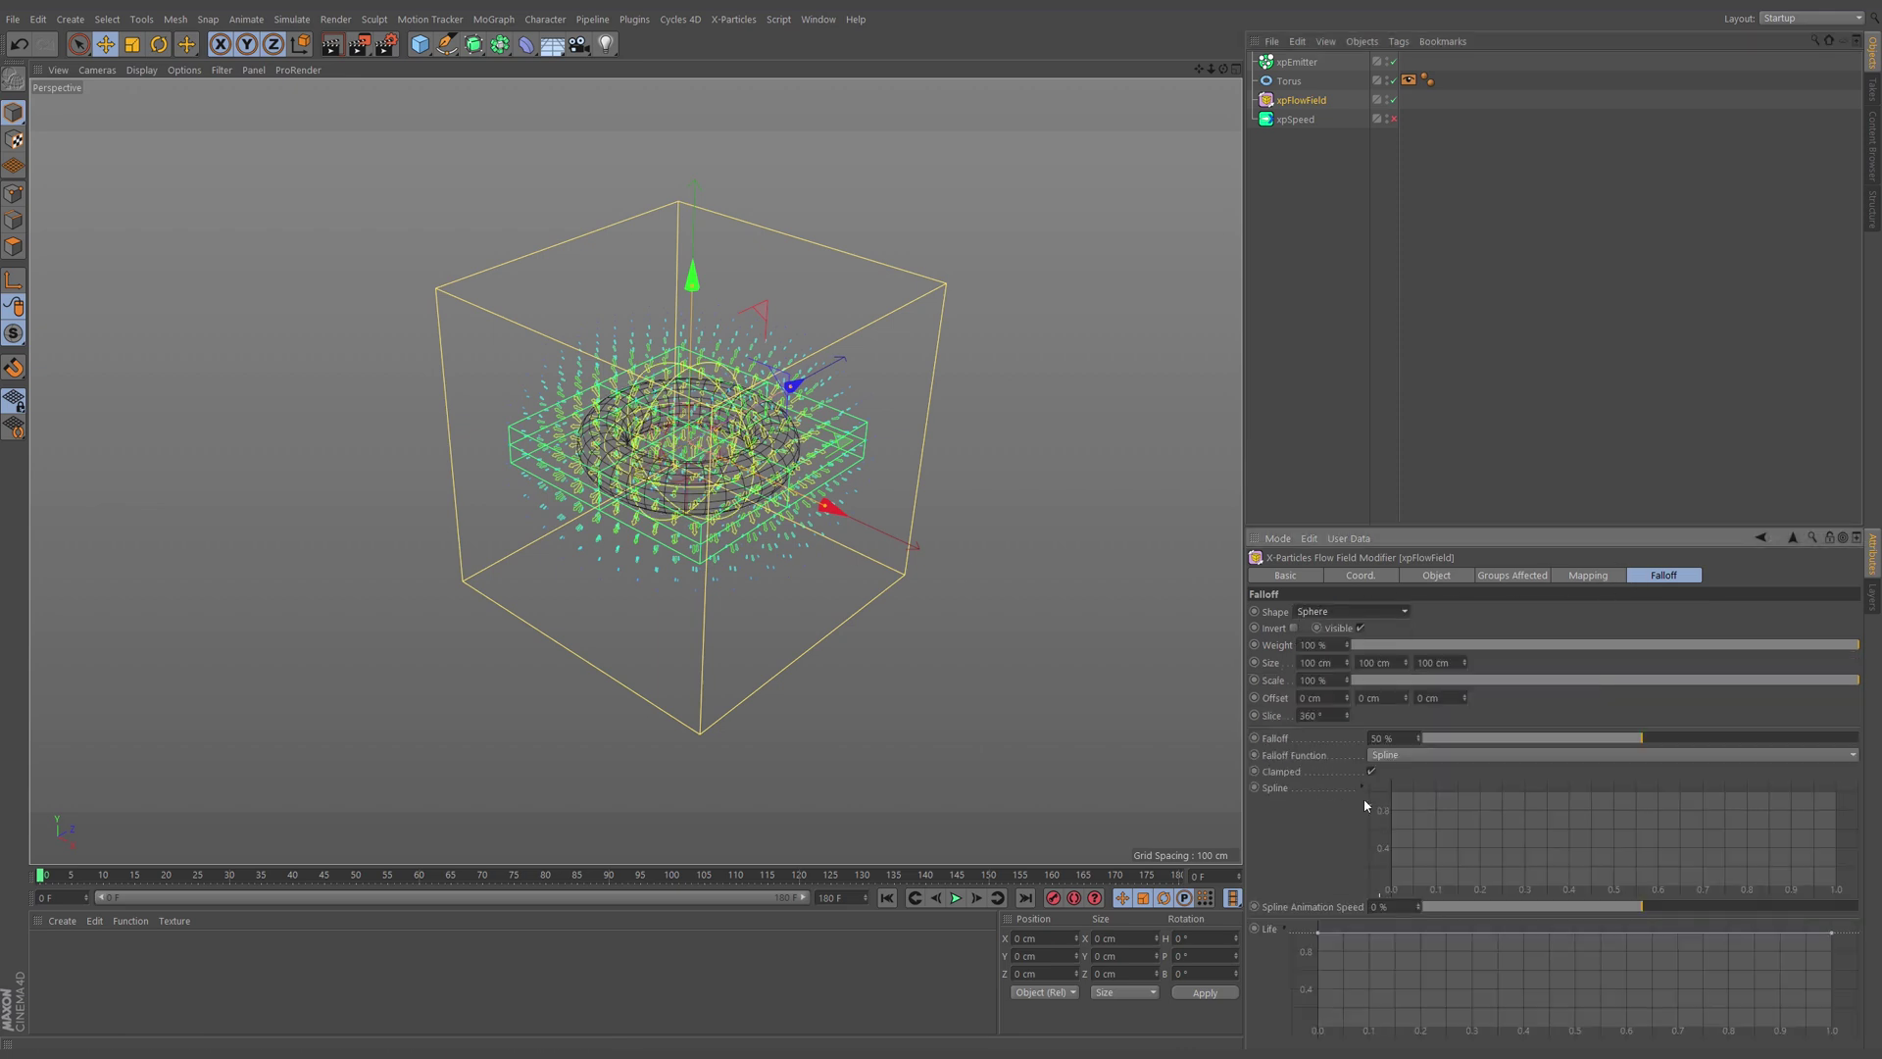
Step: Play the simulation while moving xpFlowField along X, and rewind and undo the moves
{"action": "left_click", "coordinate": [956, 898]}
{"action": "left_click_drag", "start_coordinate": [827, 507], "coordinate": [786, 498]}
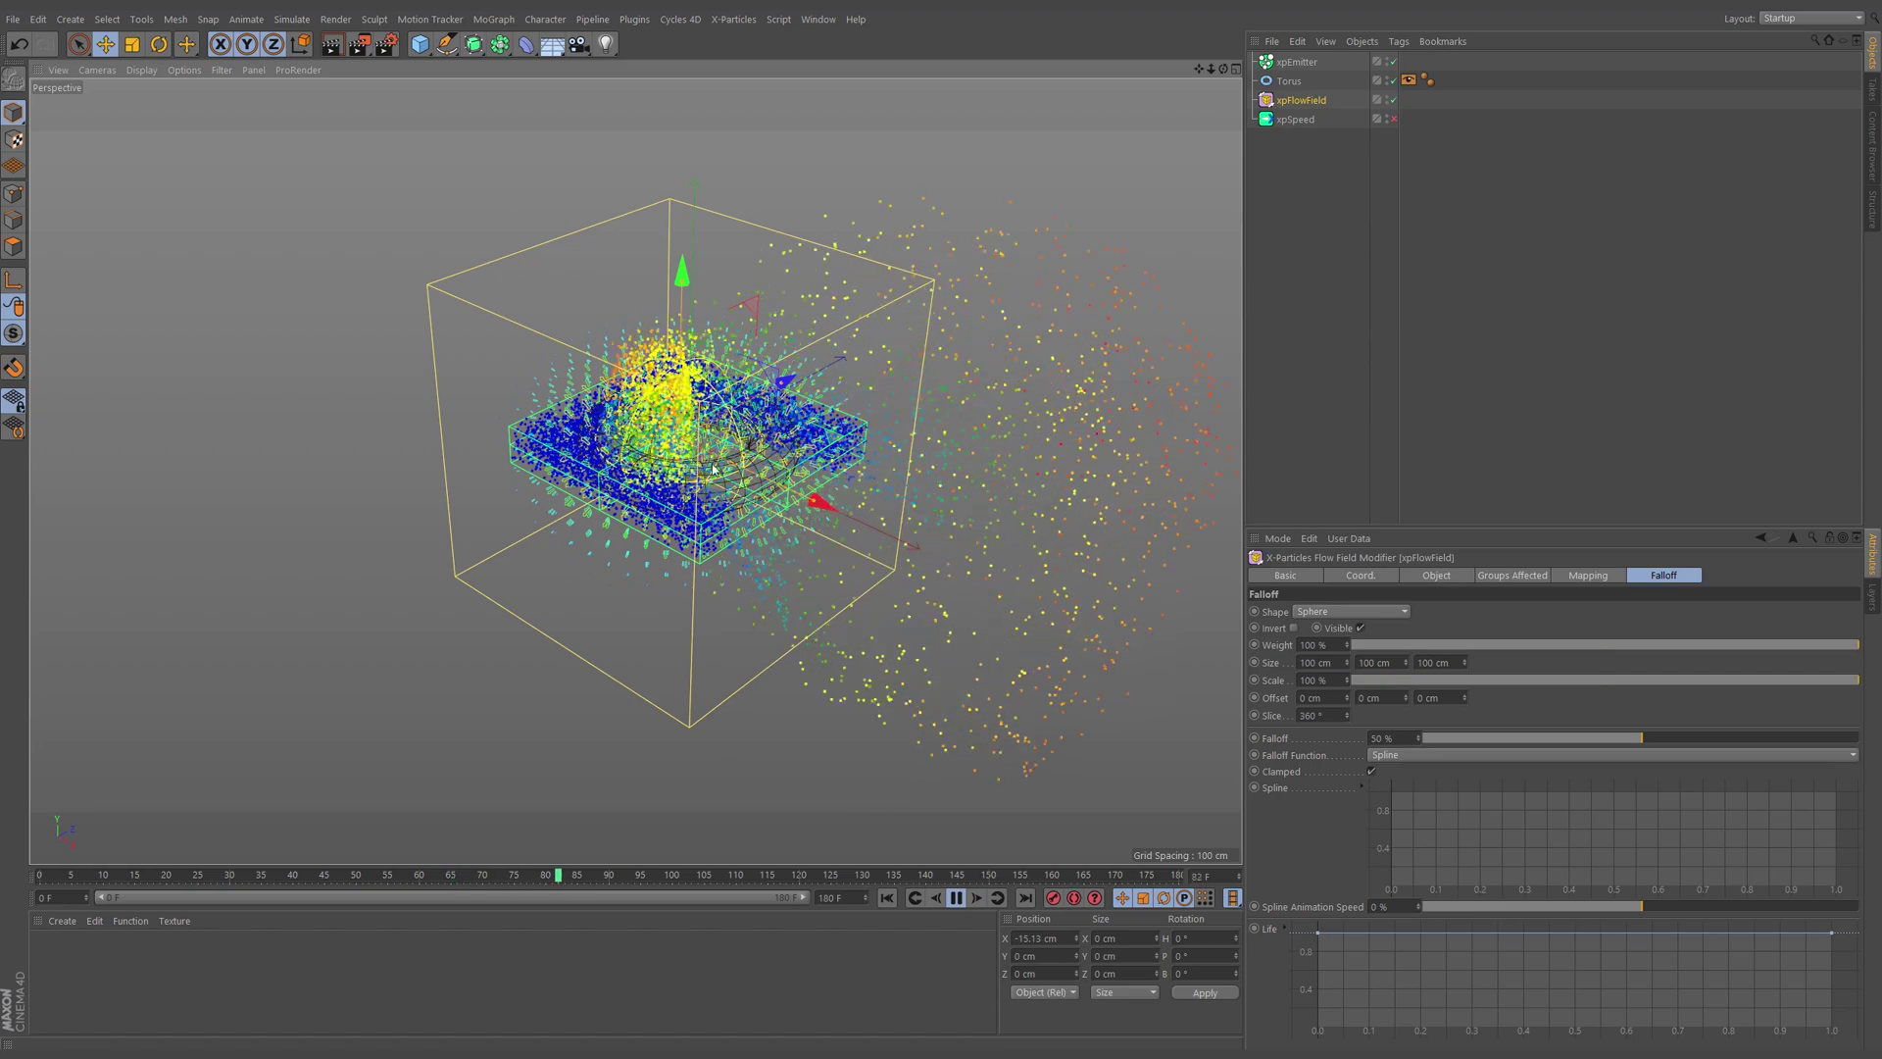
{"action": "key", "text": "ctrl+z"}
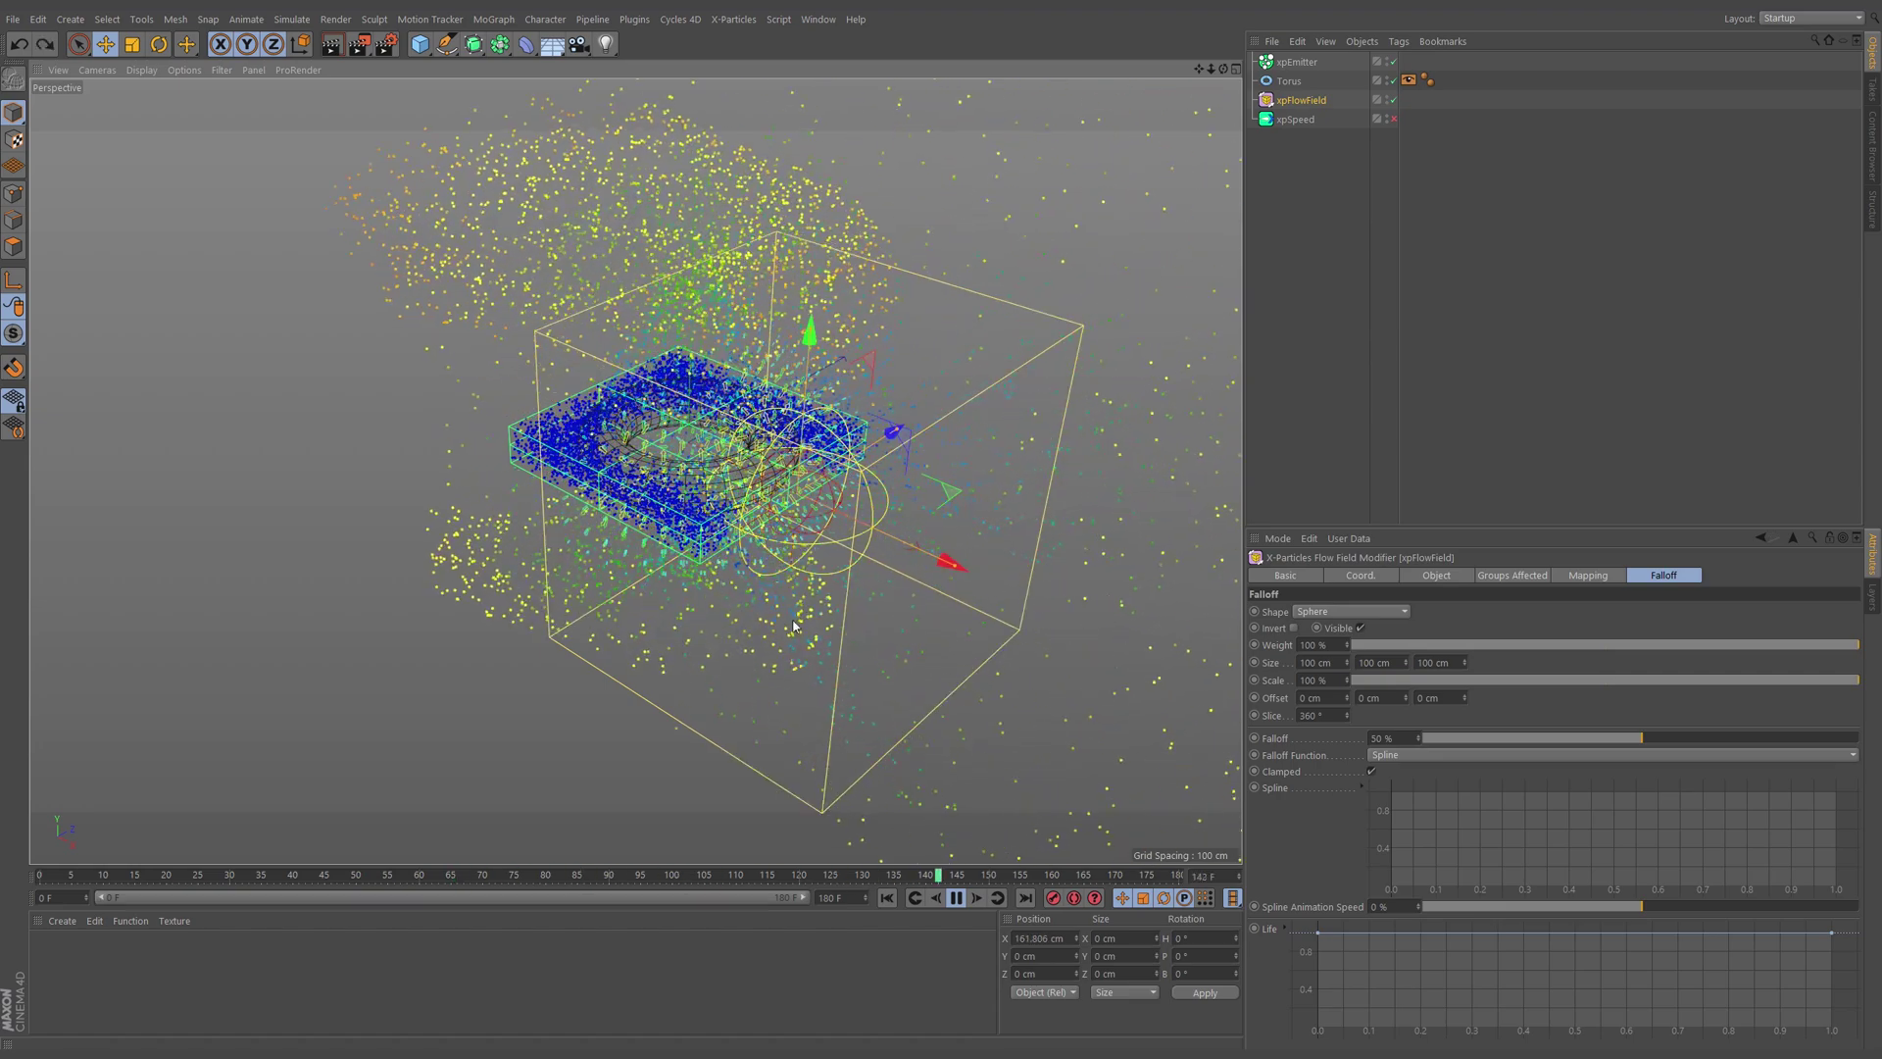
{"action": "left_click", "coordinate": [957, 897]}
{"action": "left_click", "coordinate": [888, 898]}
{"action": "key", "text": "ctrl+z"}
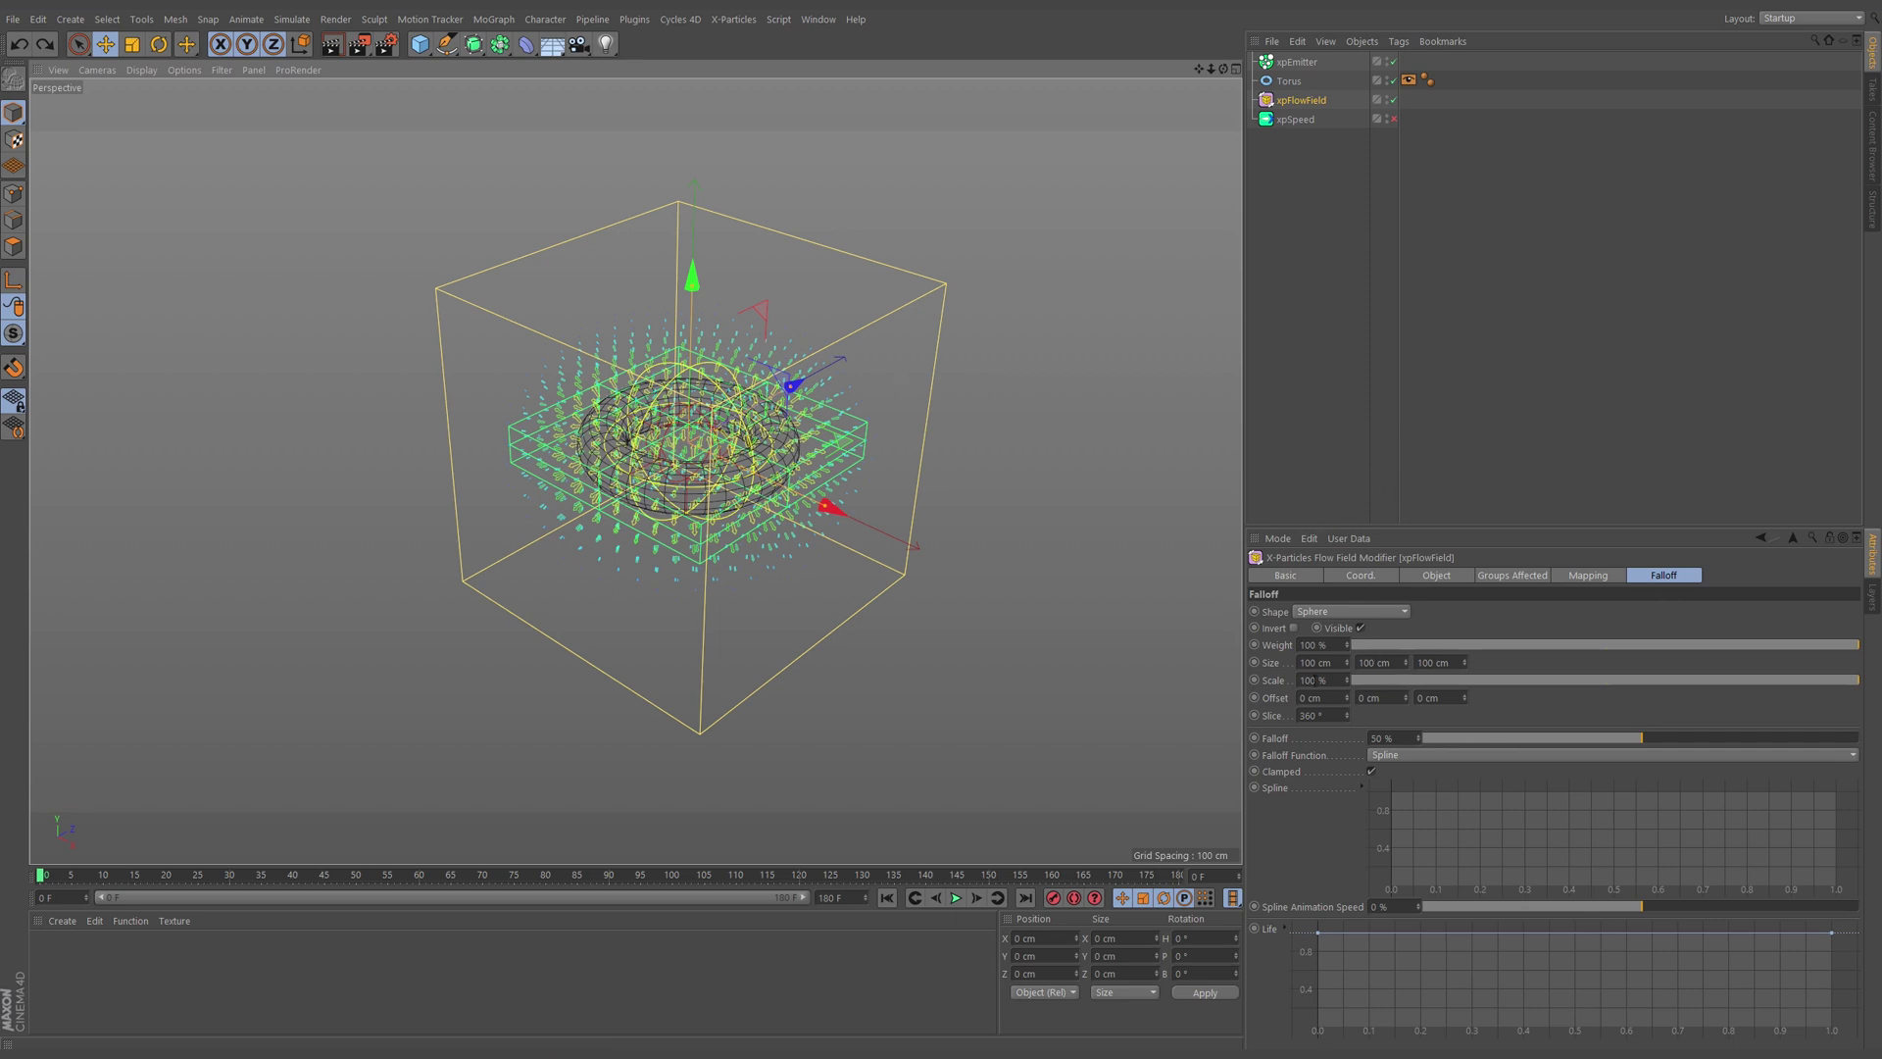
Step: Try the Capsule shape for the xpFlowField falloff, and set the shape back to Sphere
{"action": "left_click", "coordinate": [1274, 700]}
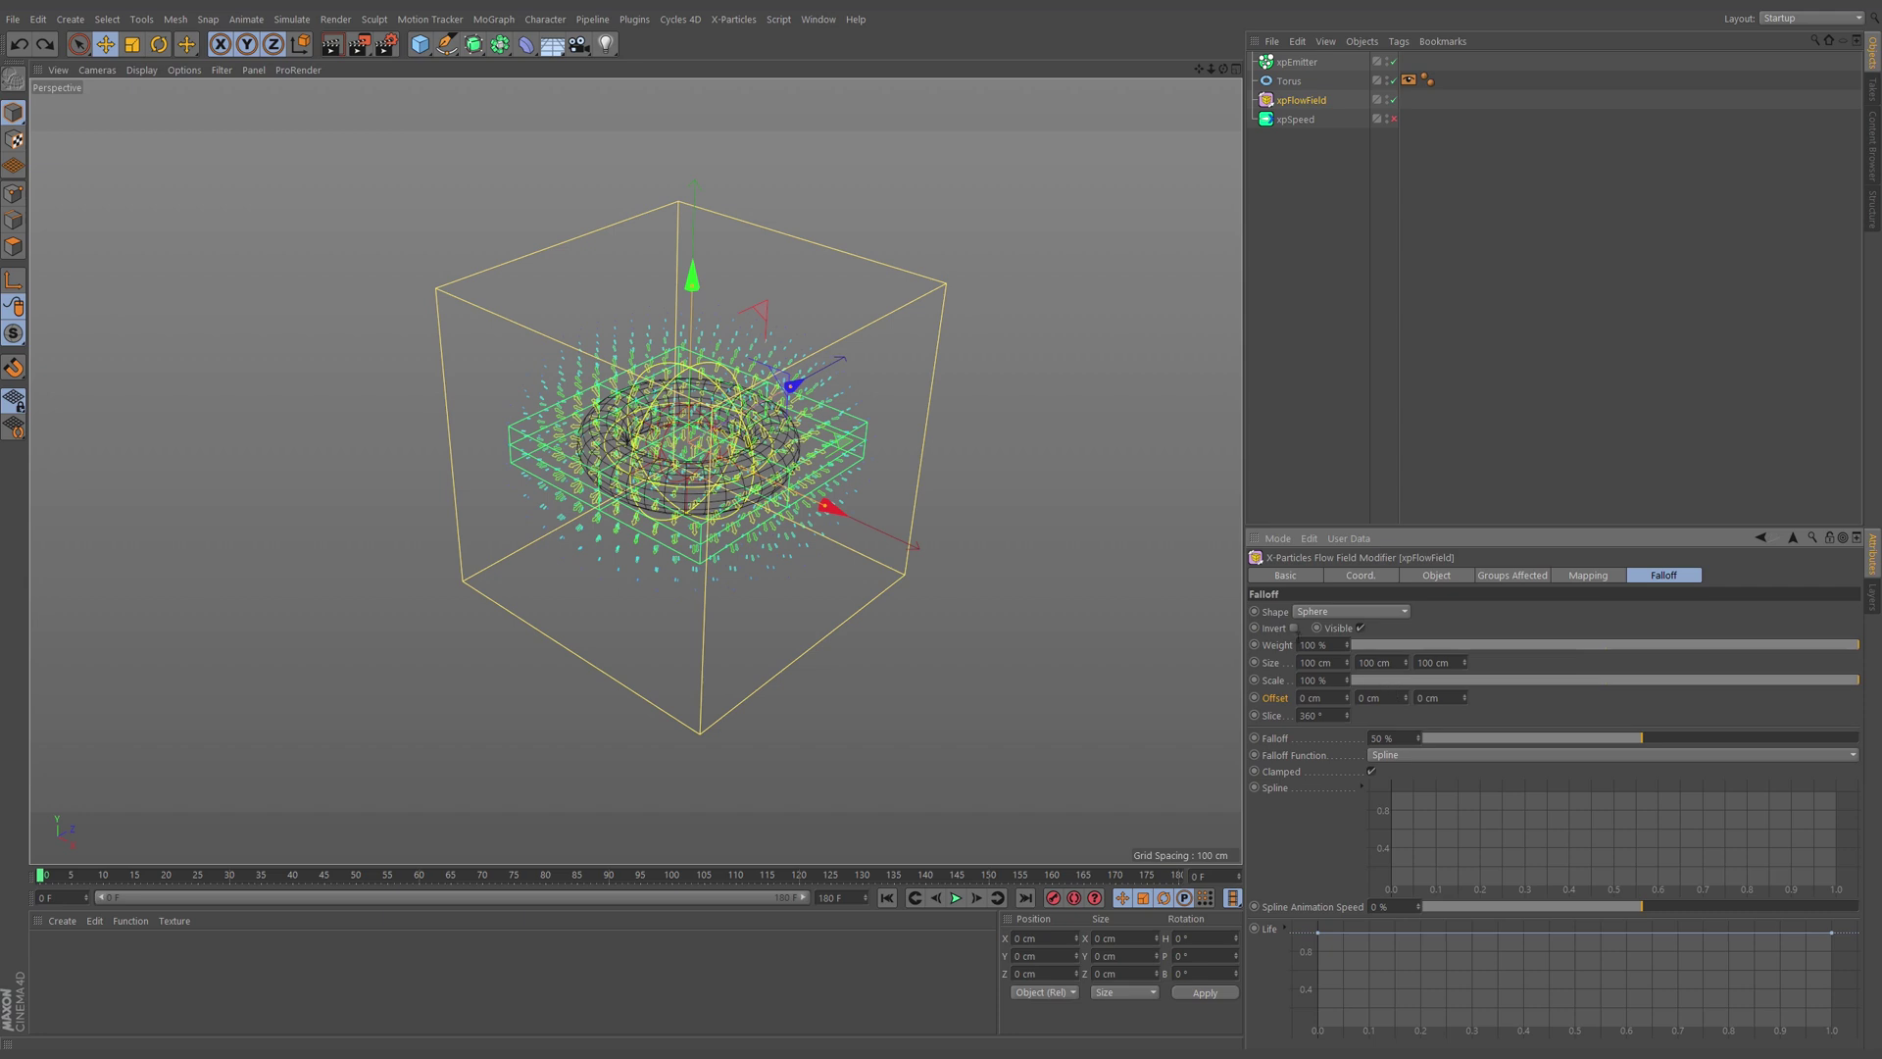
{"action": "left_click", "coordinate": [1323, 611]}
{"action": "left_click", "coordinate": [1327, 680]}
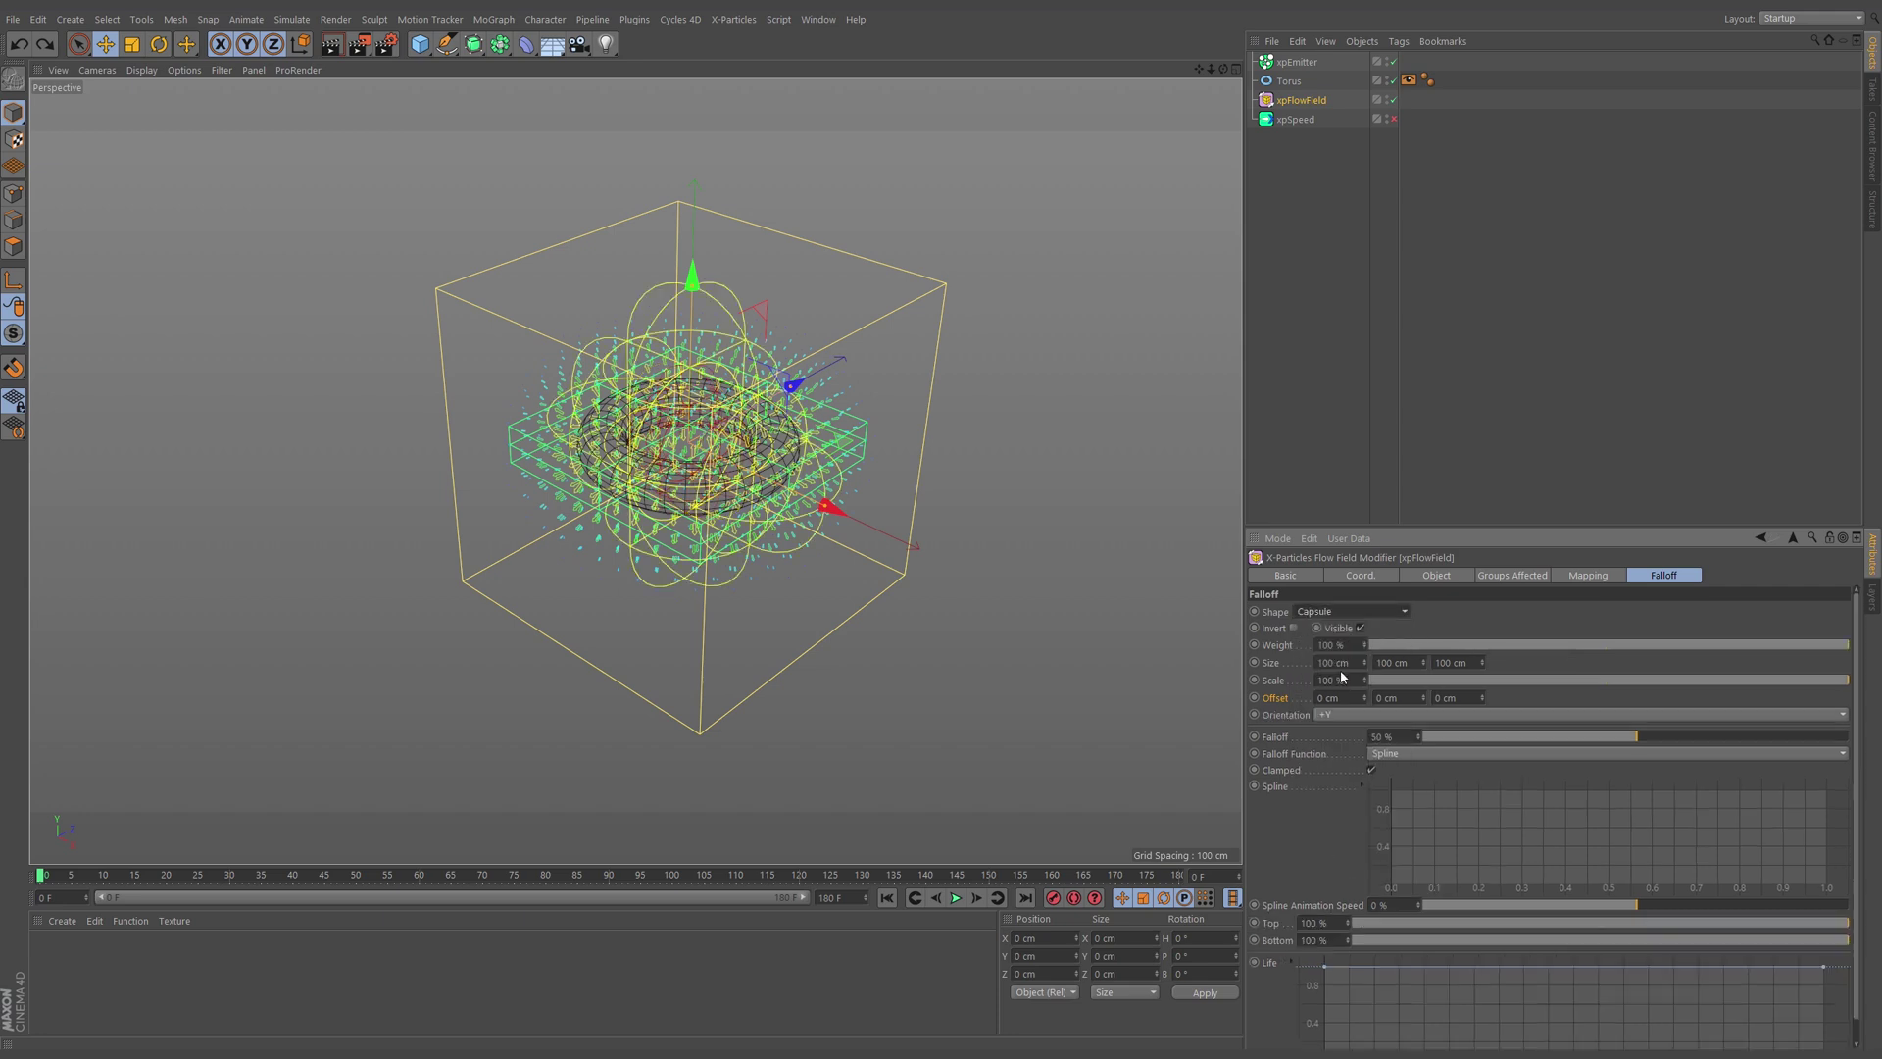
{"action": "left_click", "coordinate": [1363, 610]}
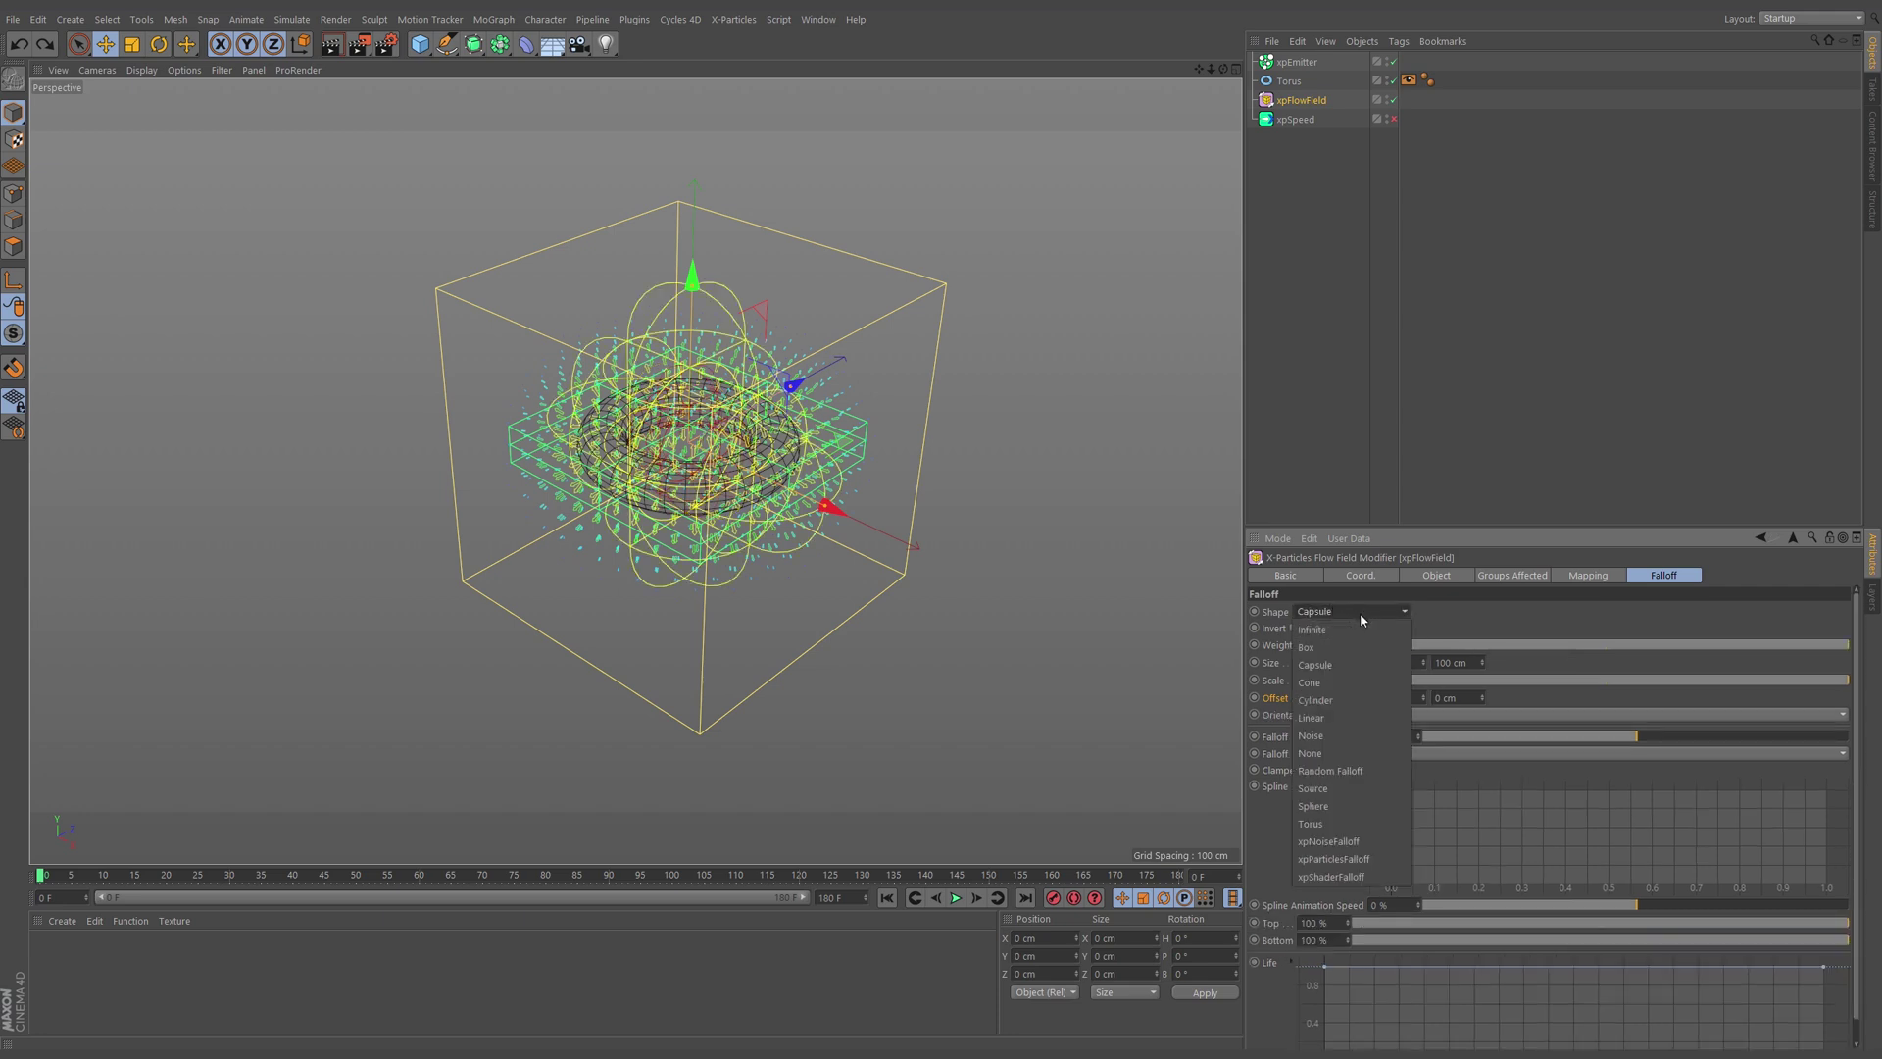
{"action": "left_click", "coordinate": [1335, 806]}
Step: Keyframe the xpFlowField falloff's X offset from about 328 cm at frame 0 to about -324 cm at frame 90, and play the animation
{"action": "left_click_drag", "start_coordinate": [1350, 696], "coordinate": [1415, 732]}
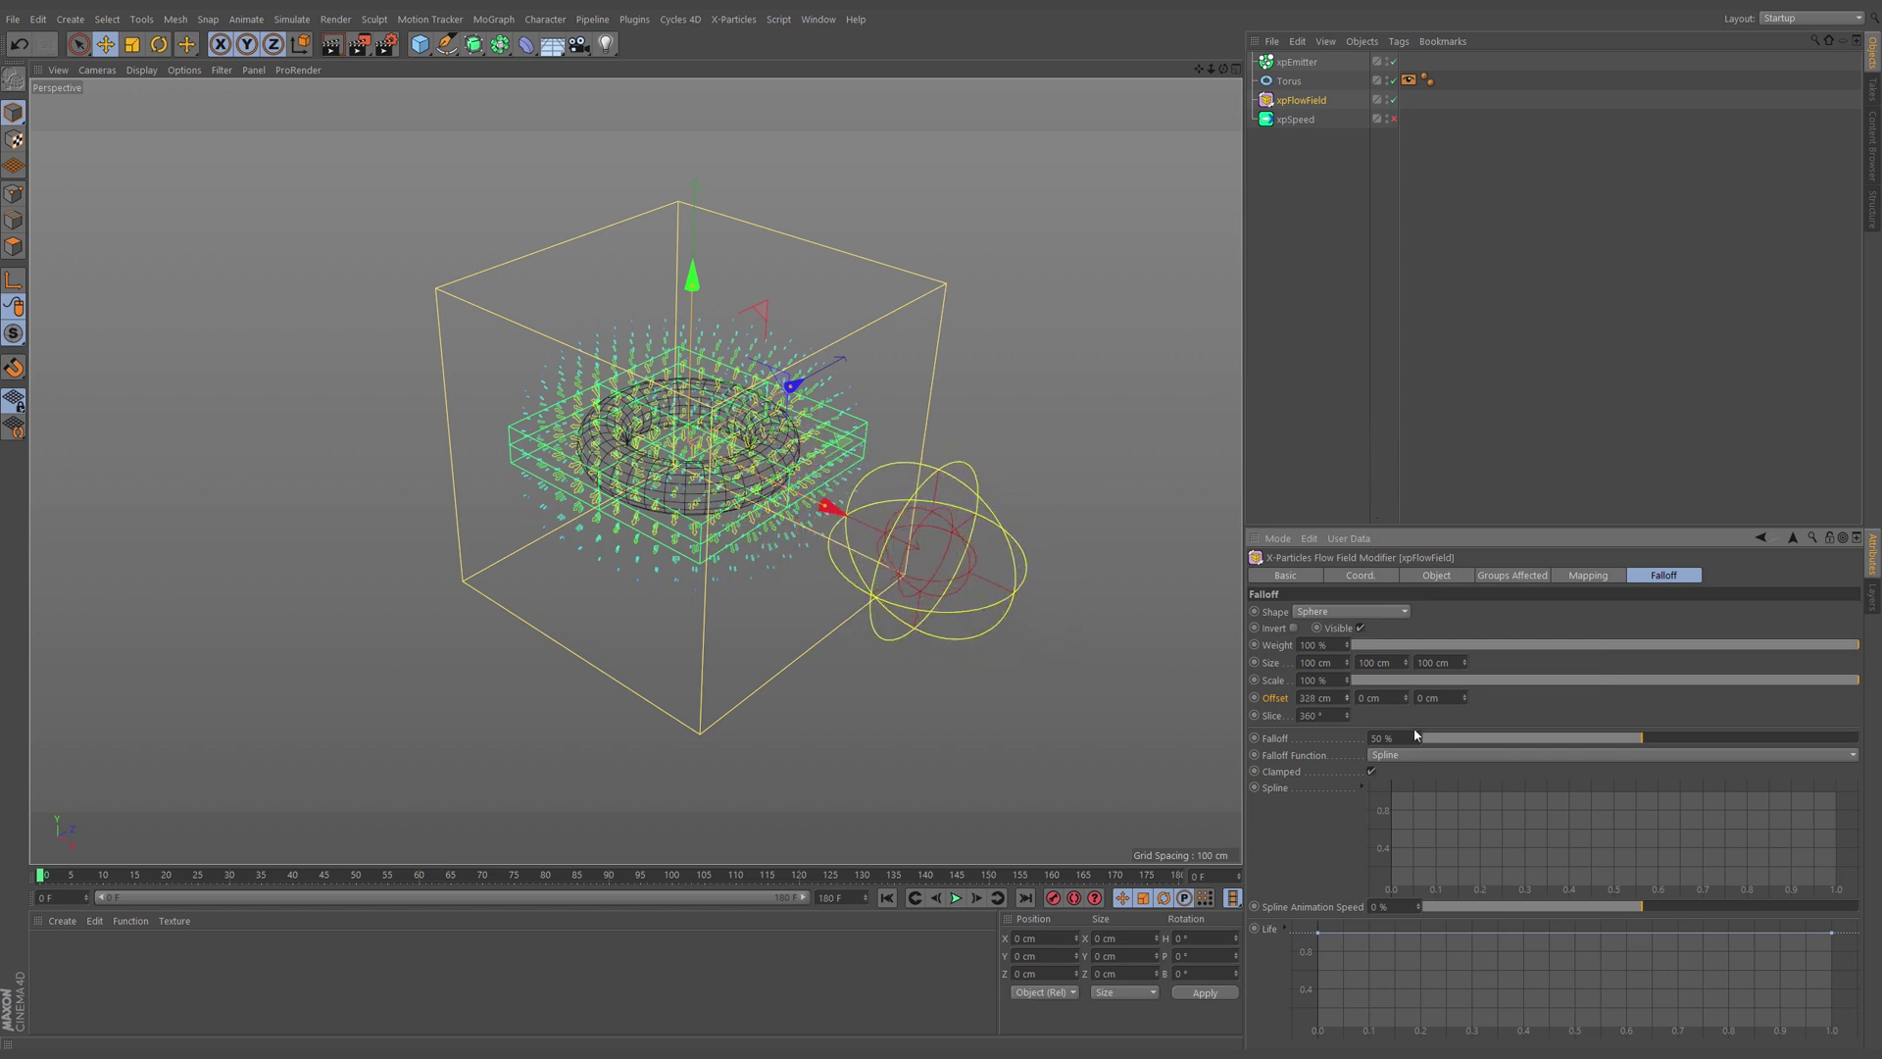
{"action": "left_click", "coordinate": [1255, 698], "text": "ctrl"}
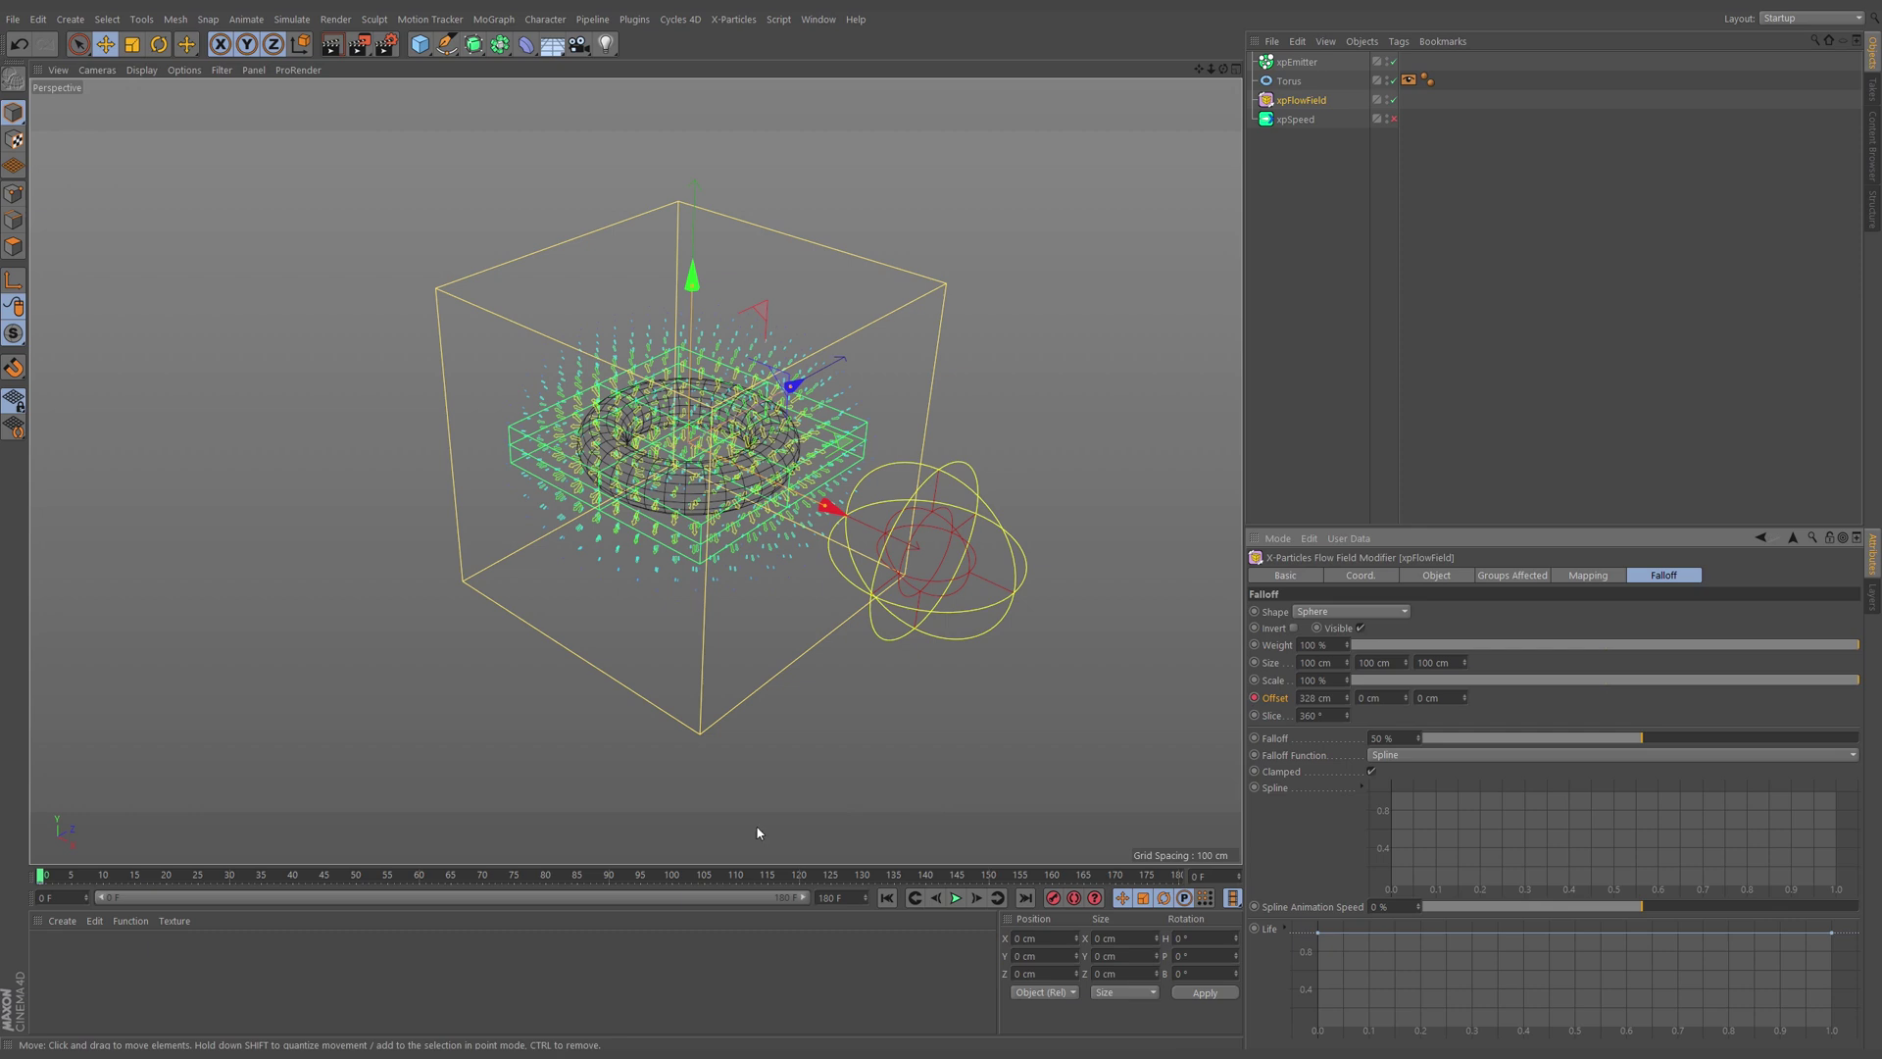
{"action": "left_click", "coordinate": [609, 879]}
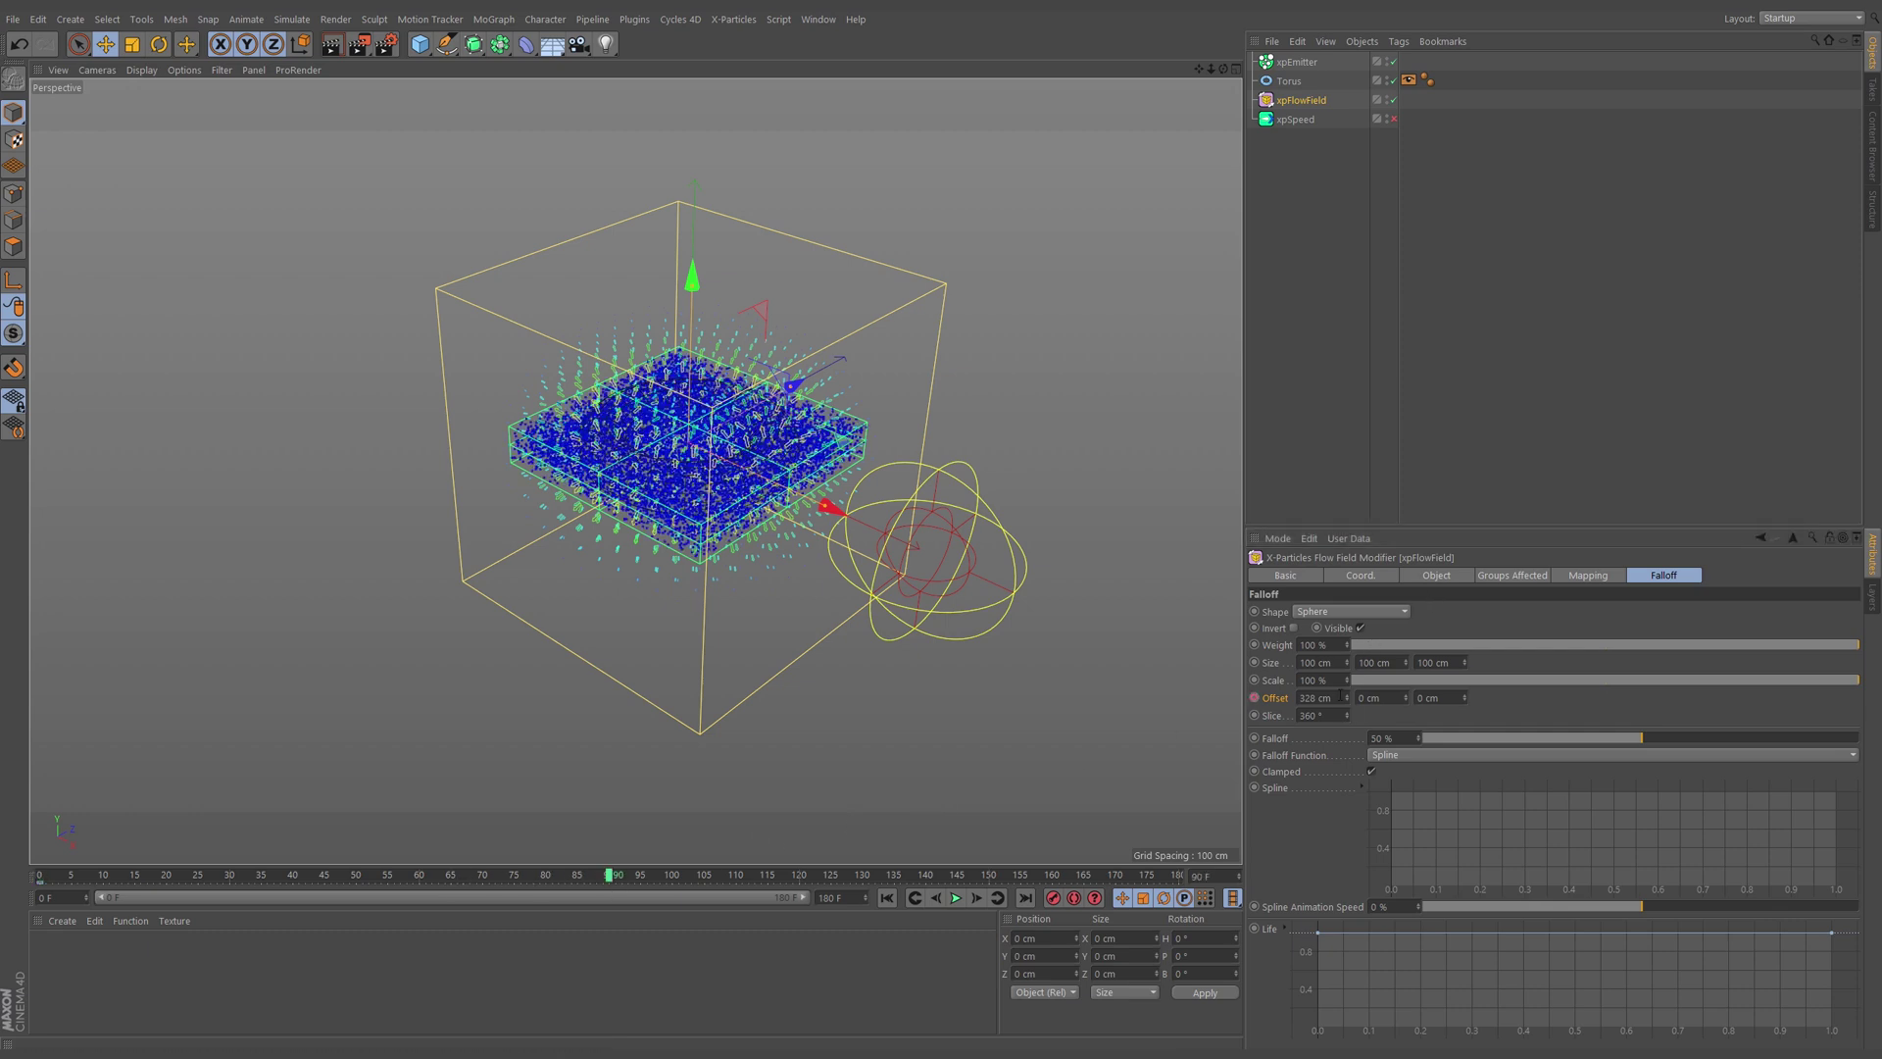
{"action": "left_click_drag", "start_coordinate": [1345, 697], "coordinate": [1415, 907]}
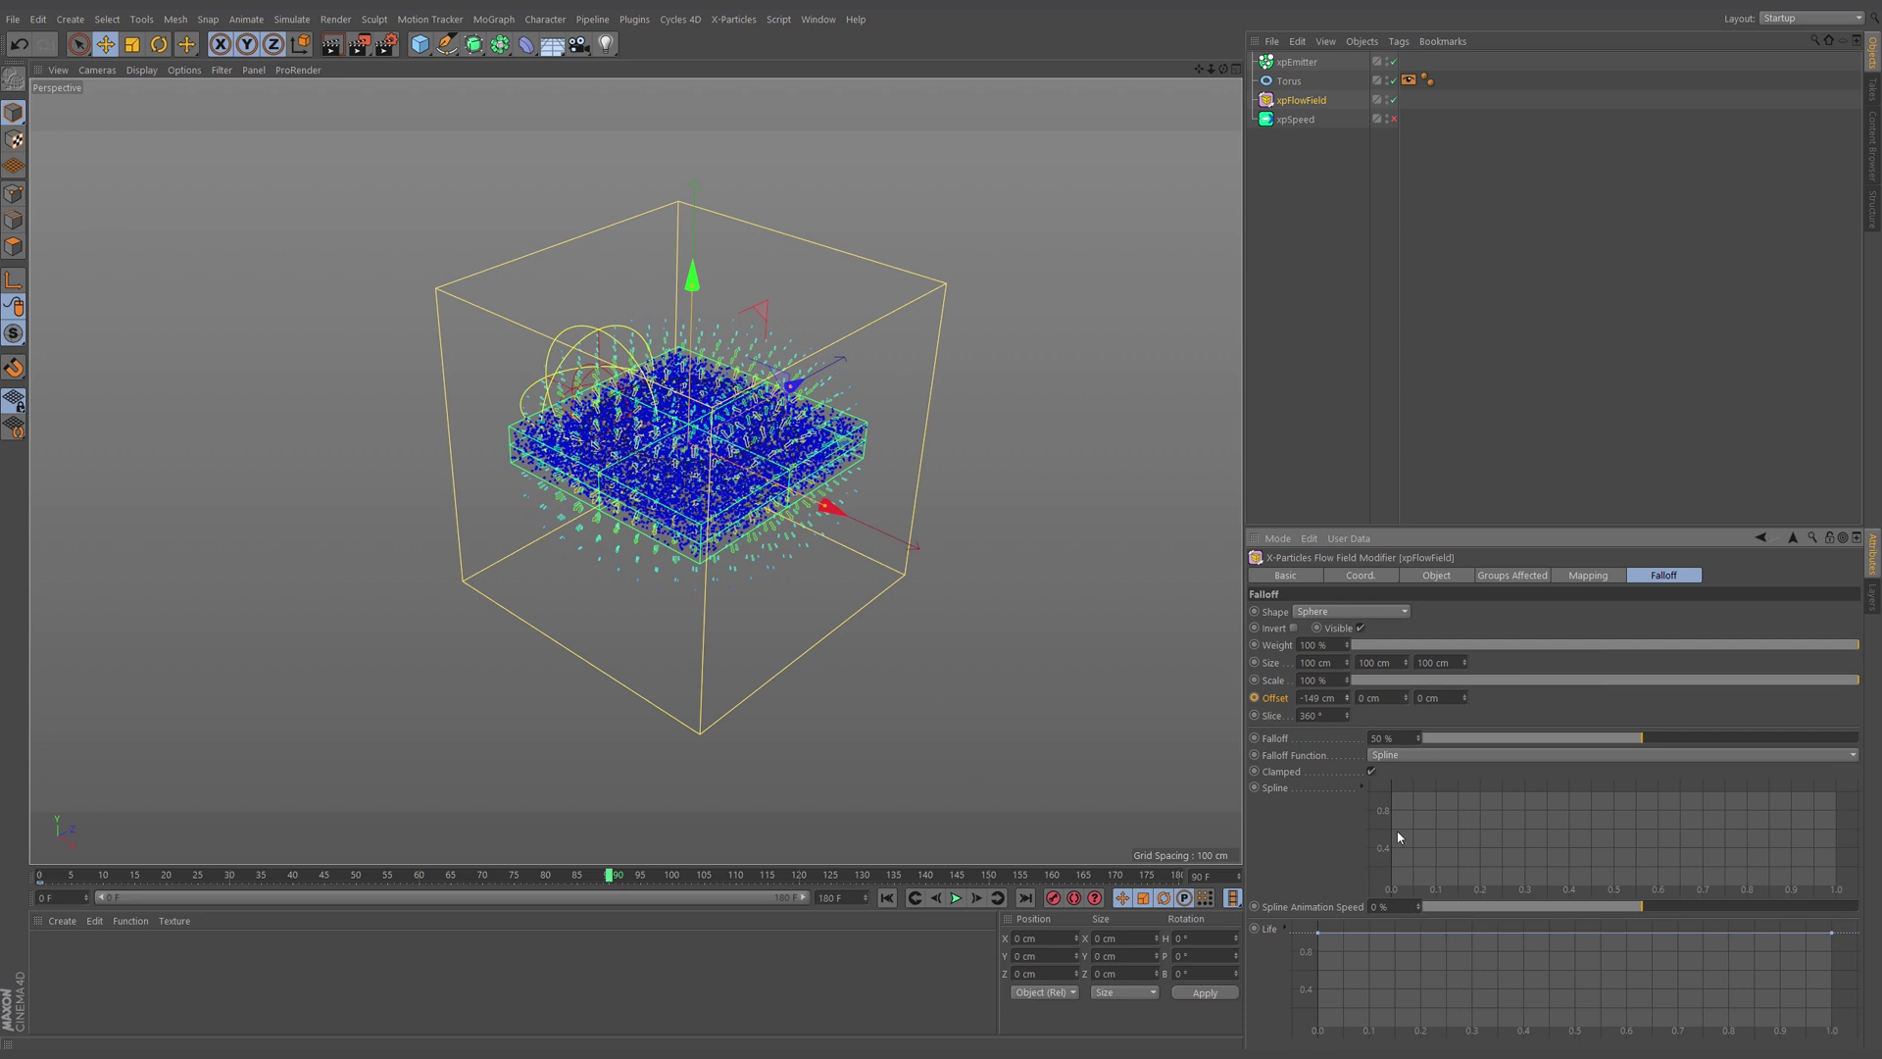
{"action": "left_click_drag", "start_coordinate": [1351, 697], "coordinate": [1333, 764]}
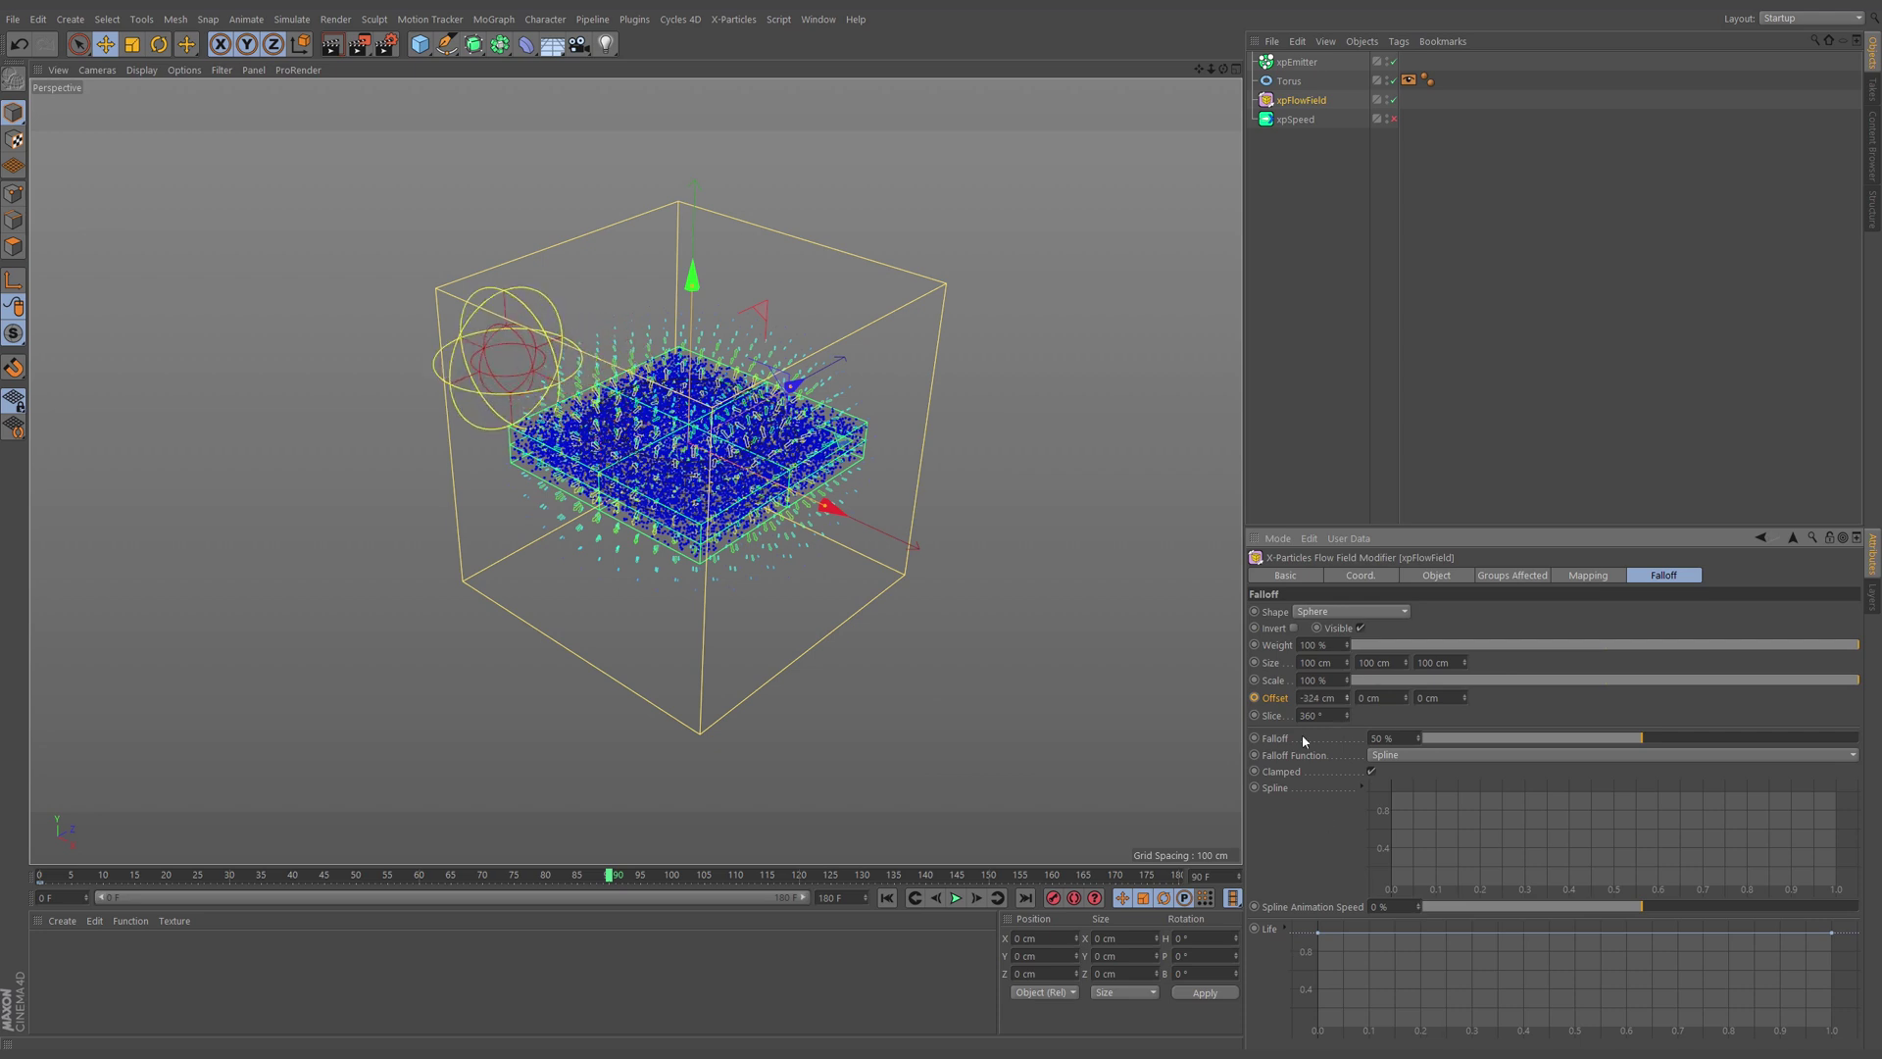
{"action": "left_click", "coordinate": [957, 899]}
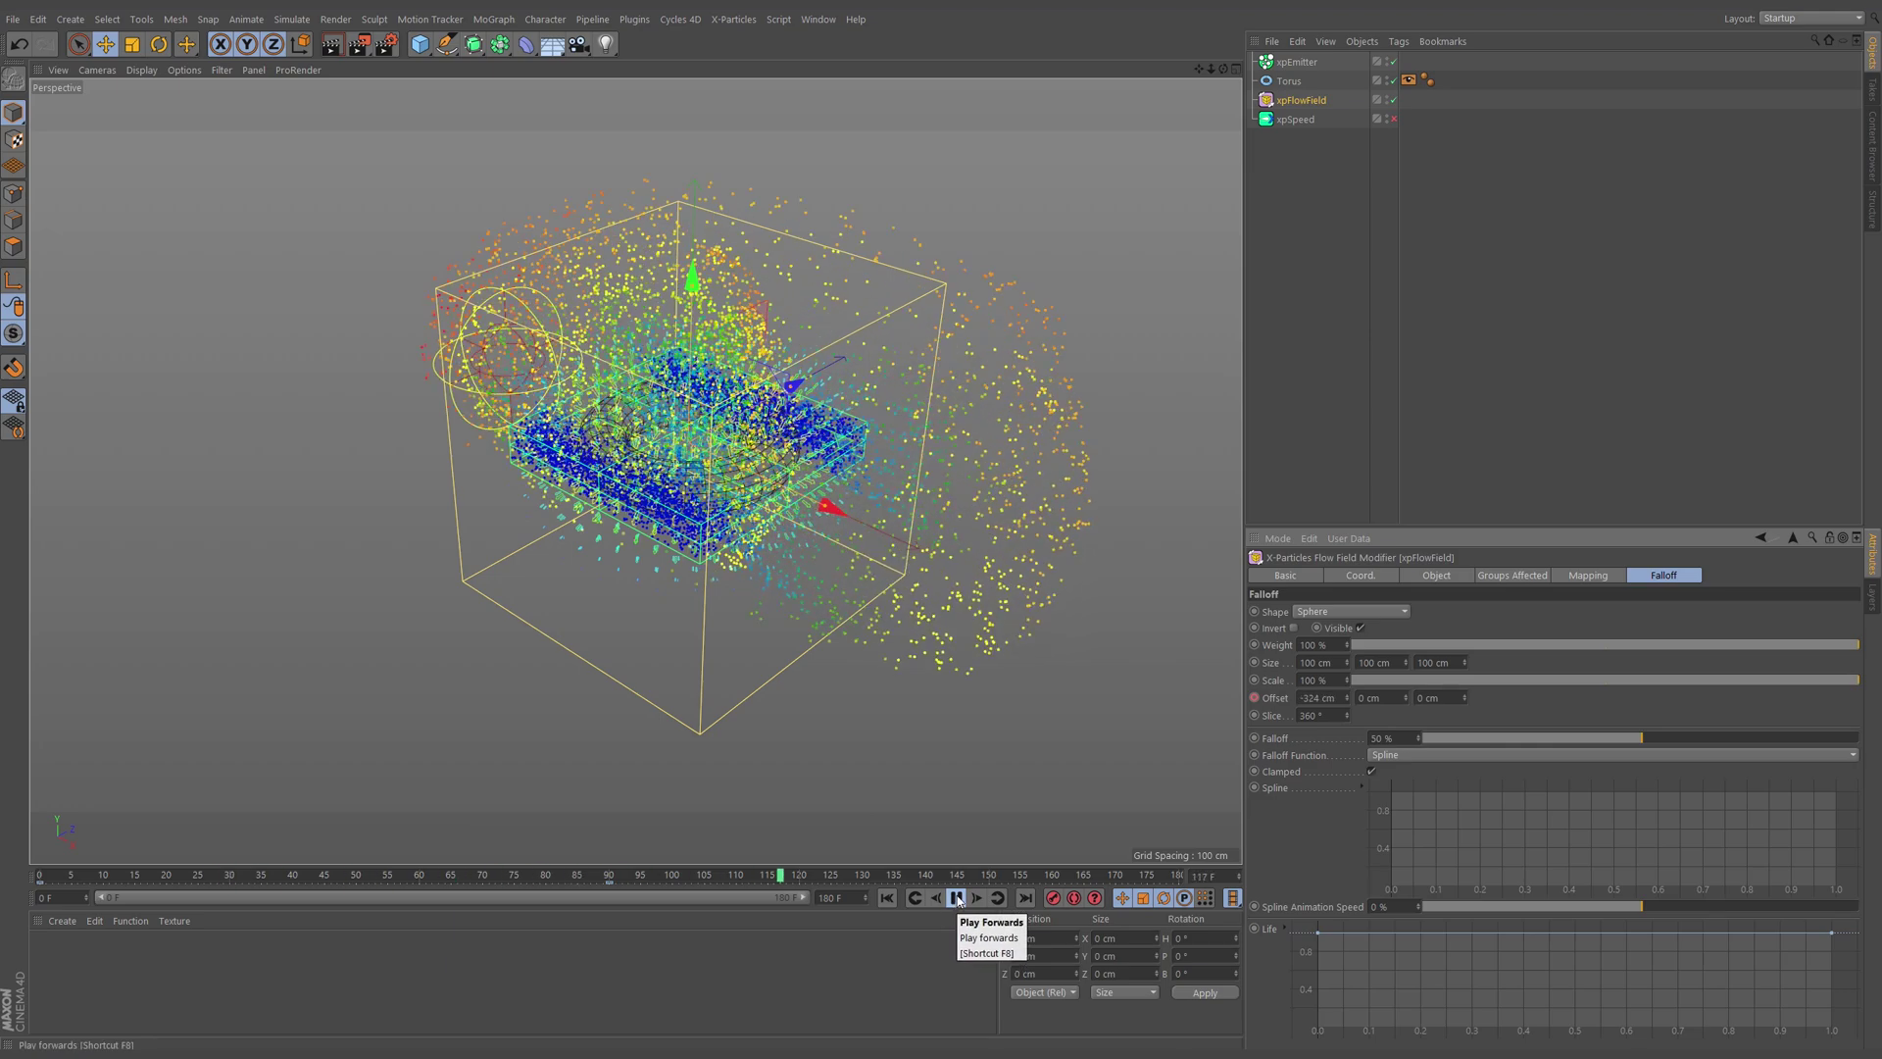
{"action": "left_click", "coordinate": [957, 899]}
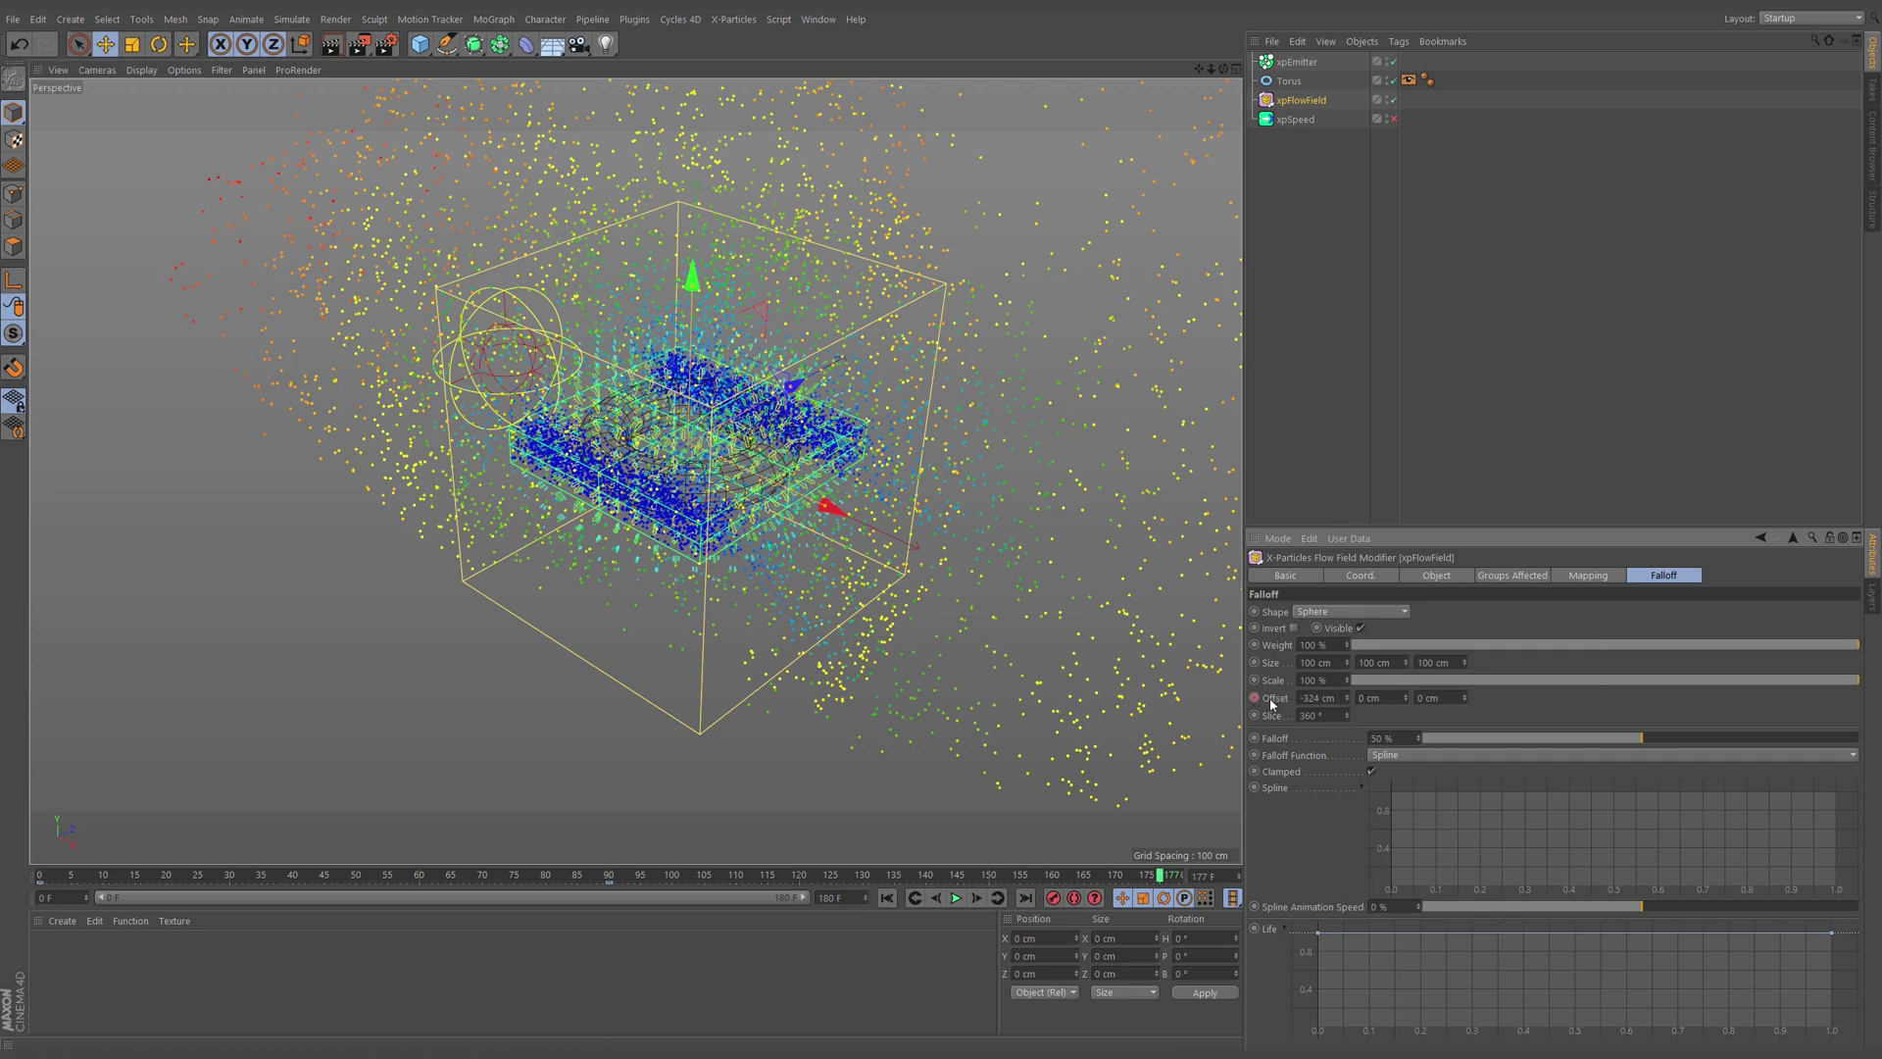
Step: Remove the offset animation, set the xpFlowField falloff's X offset to 0 cm, and return to the first frame
{"action": "type", "text": "0"}
{"action": "key", "text": "Return"}
{"action": "left_click", "coordinate": [887, 898]}
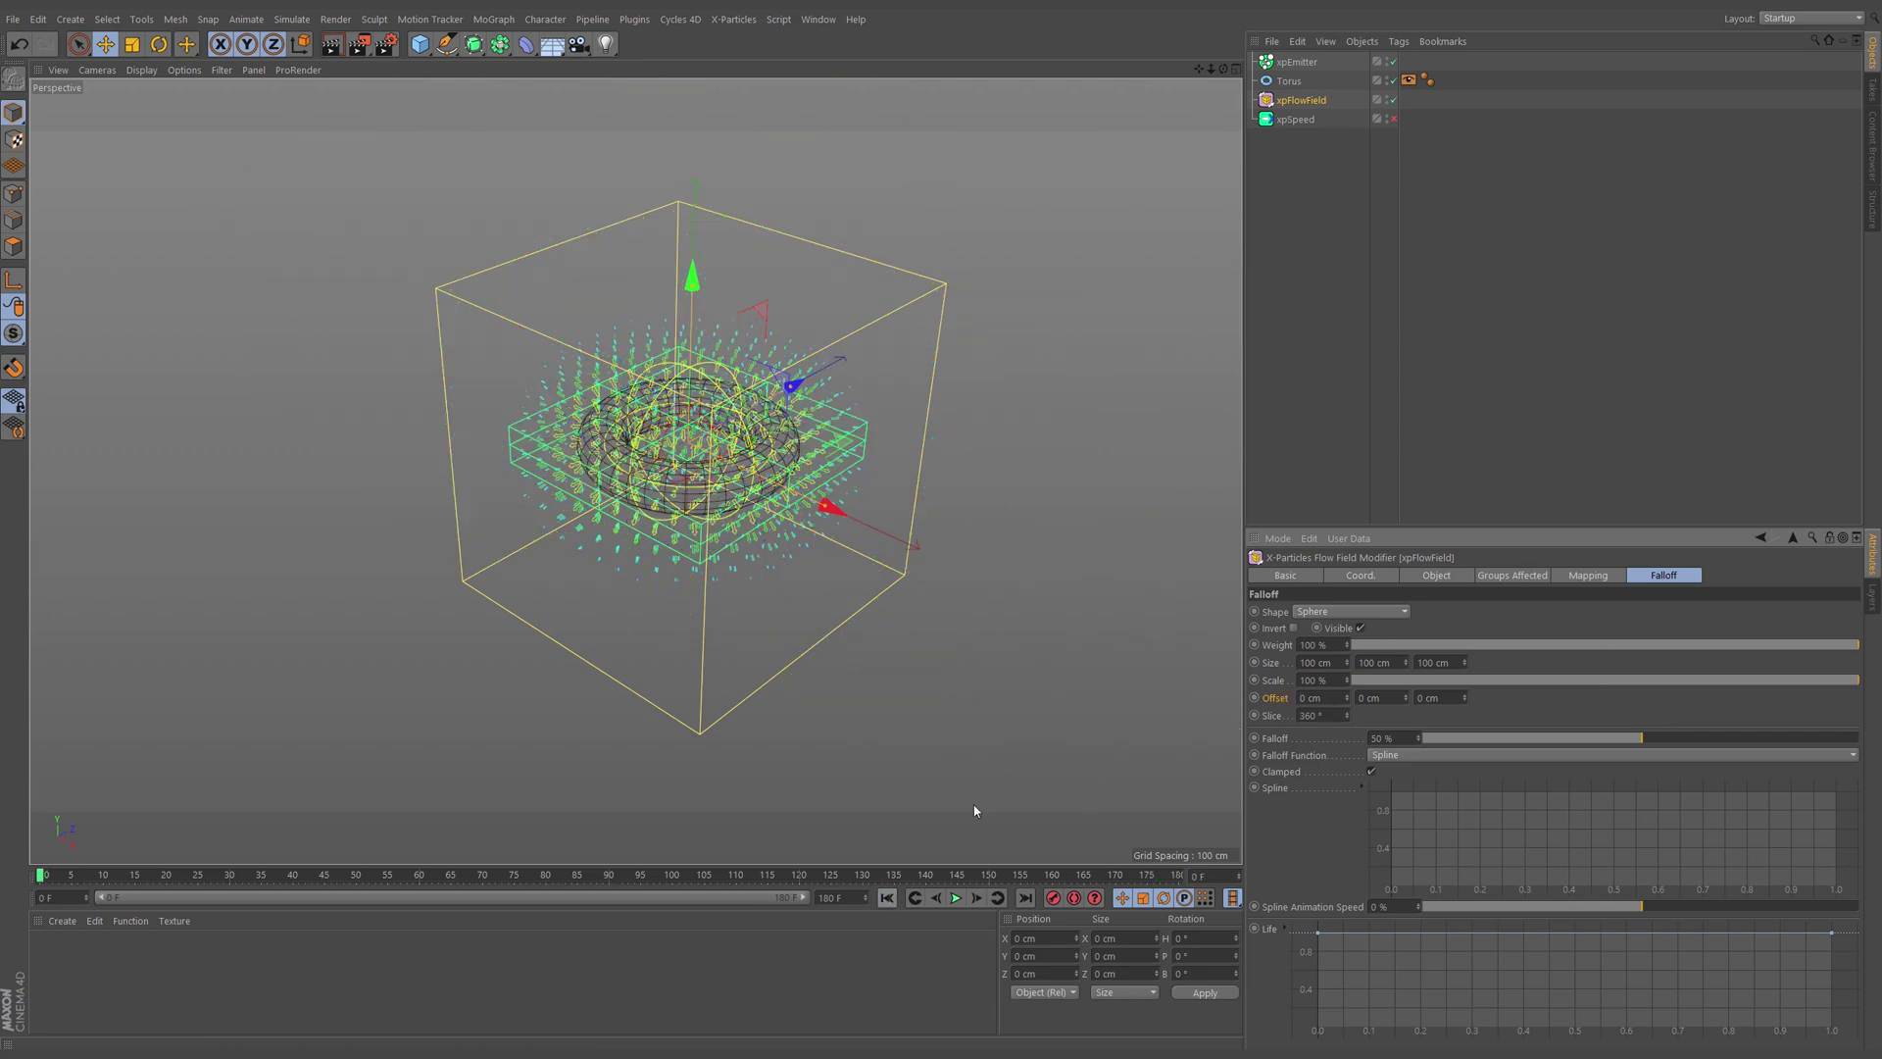
Step: Duplicate xpFlowField and set the copy's Flow to Random and its Field to Direction
{"action": "left_click", "coordinate": [1310, 98]}
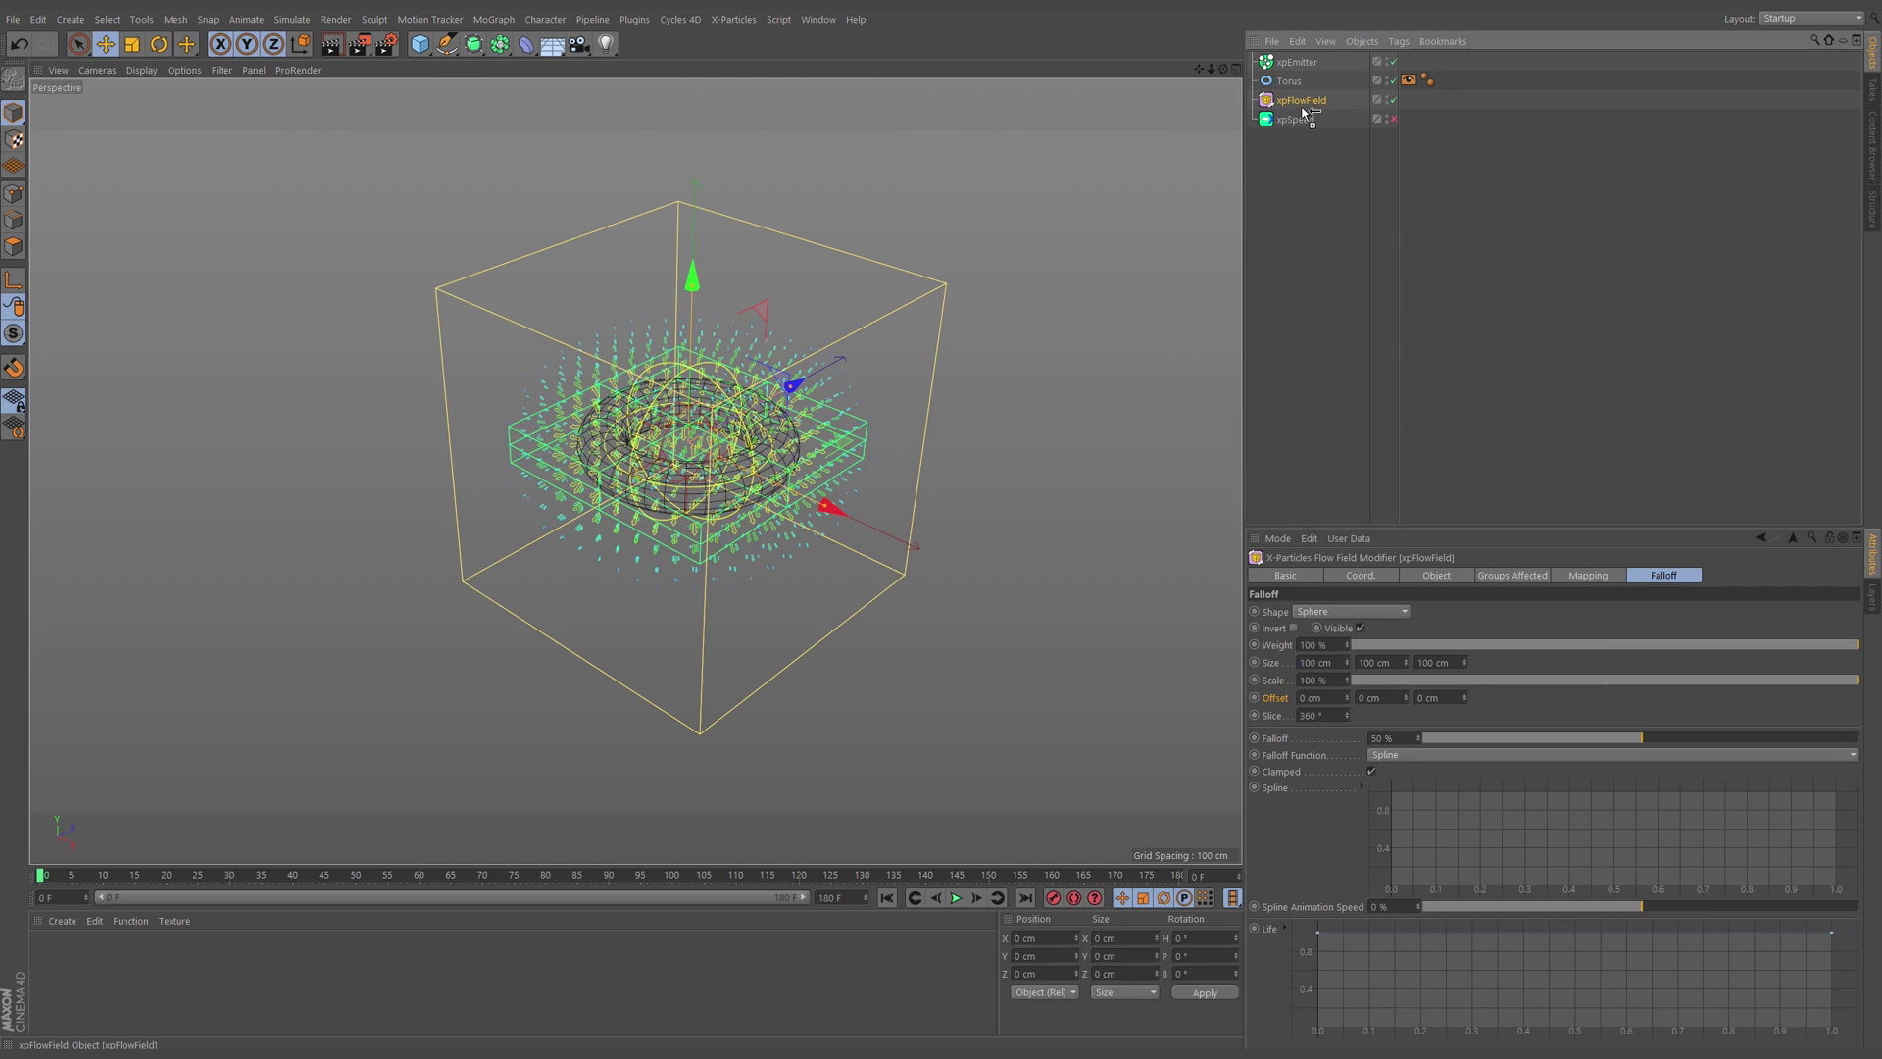
{"action": "left_click_drag", "start_coordinate": [1303, 113], "coordinate": [1303, 114], "text": "ctrl"}
{"action": "left_click", "coordinate": [1338, 612]}
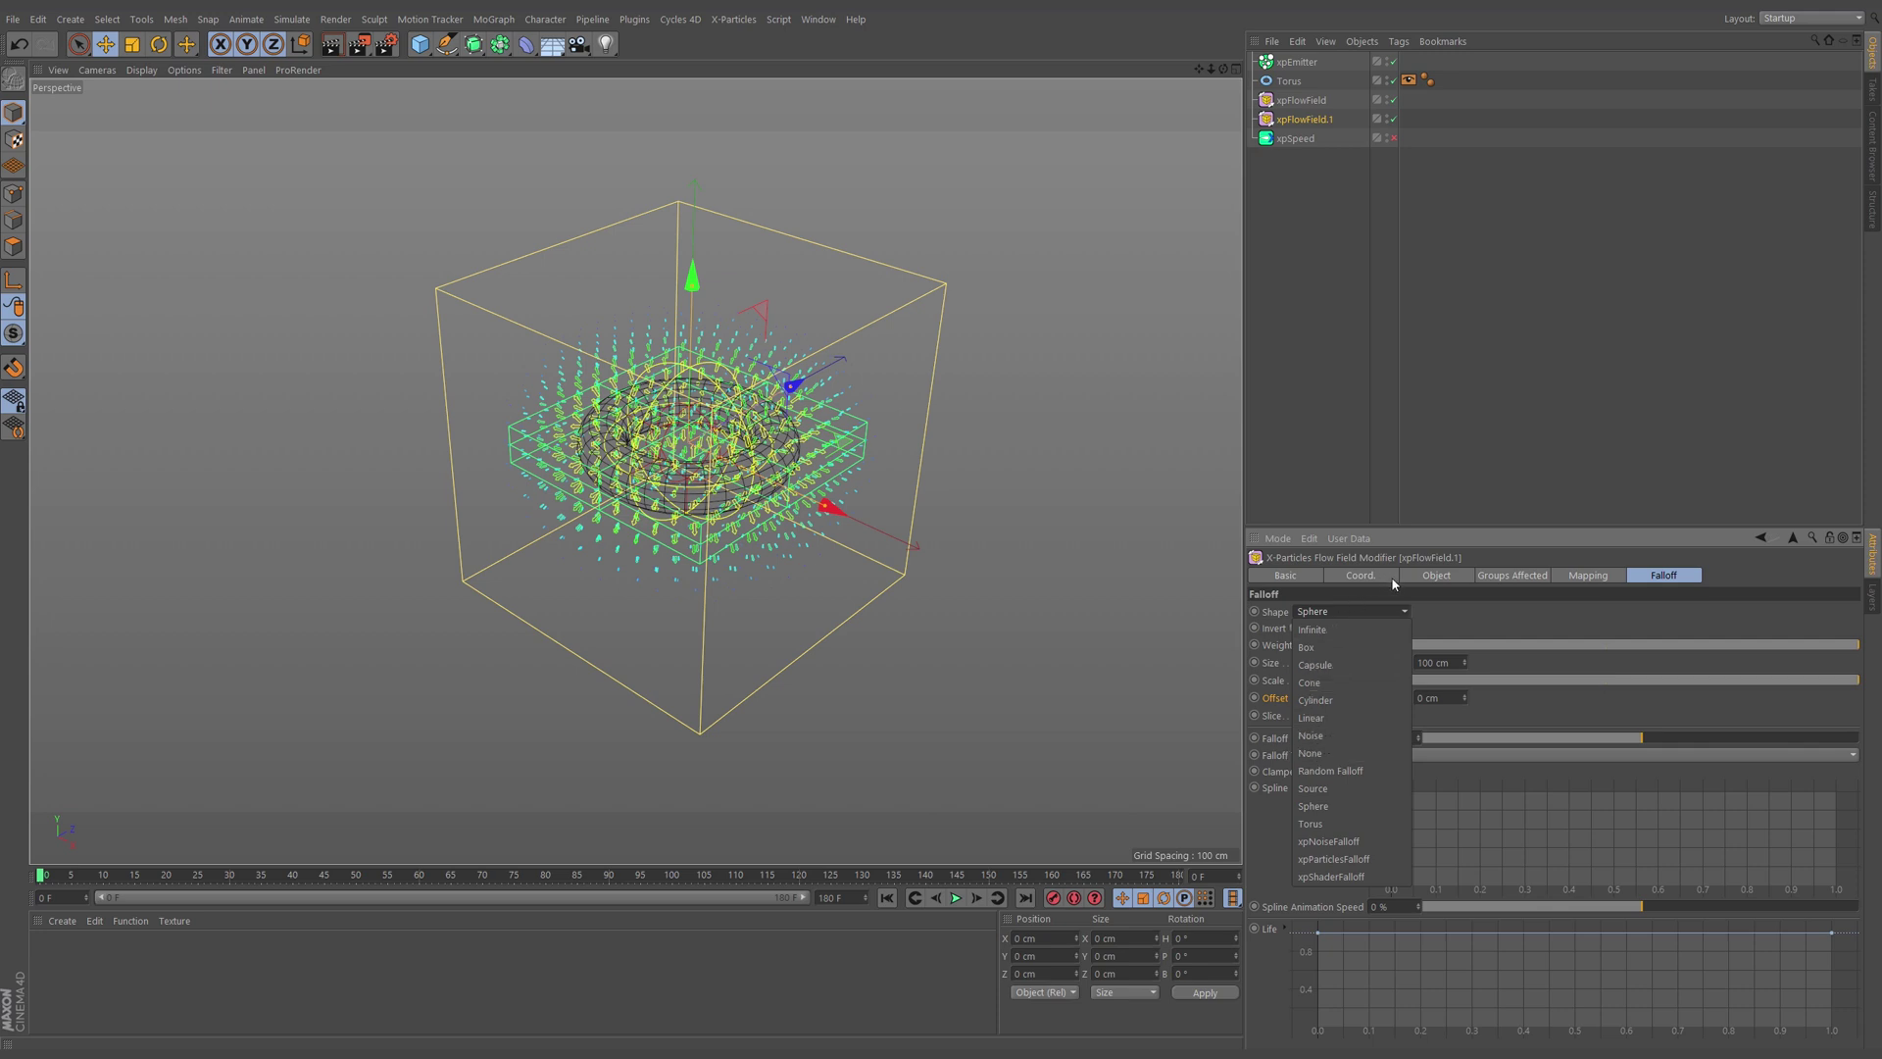
{"action": "left_click", "coordinate": [1449, 578]}
{"action": "left_click", "coordinate": [1438, 575]}
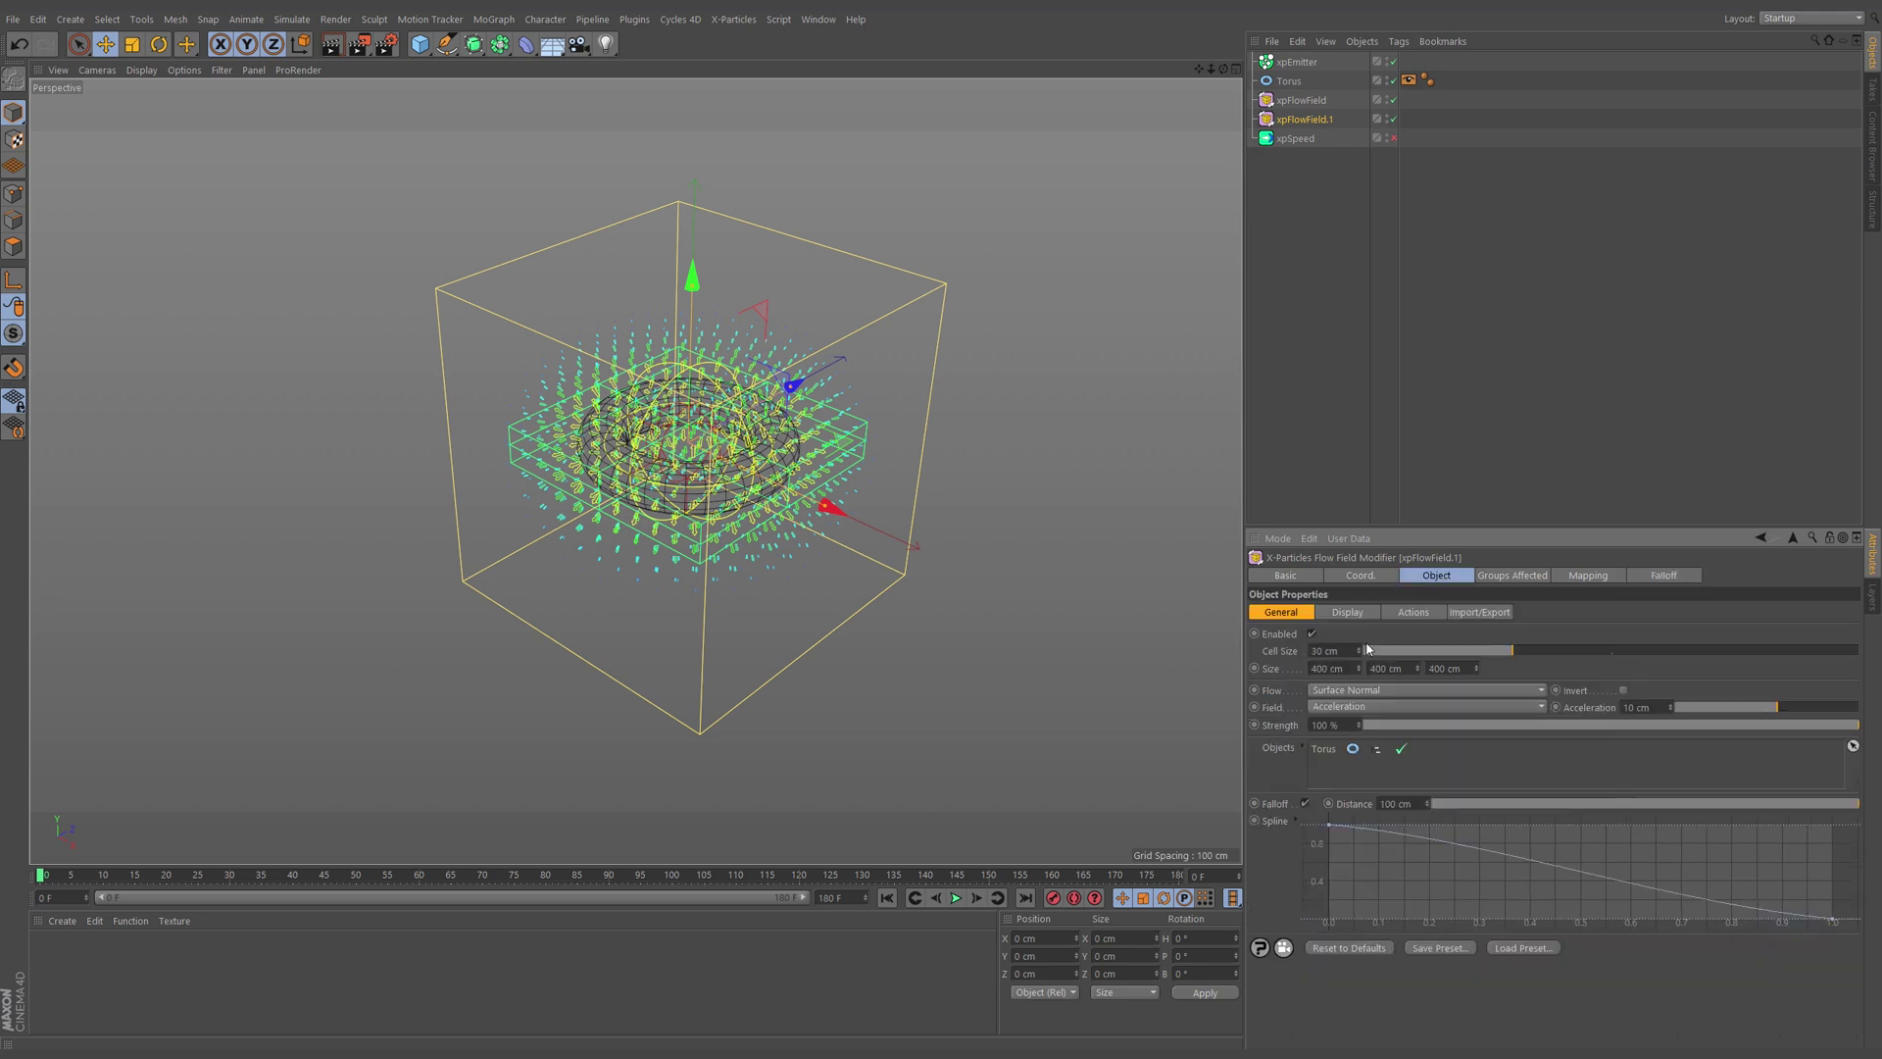
{"action": "left_click", "coordinate": [1351, 699]}
{"action": "left_click", "coordinate": [1363, 745]}
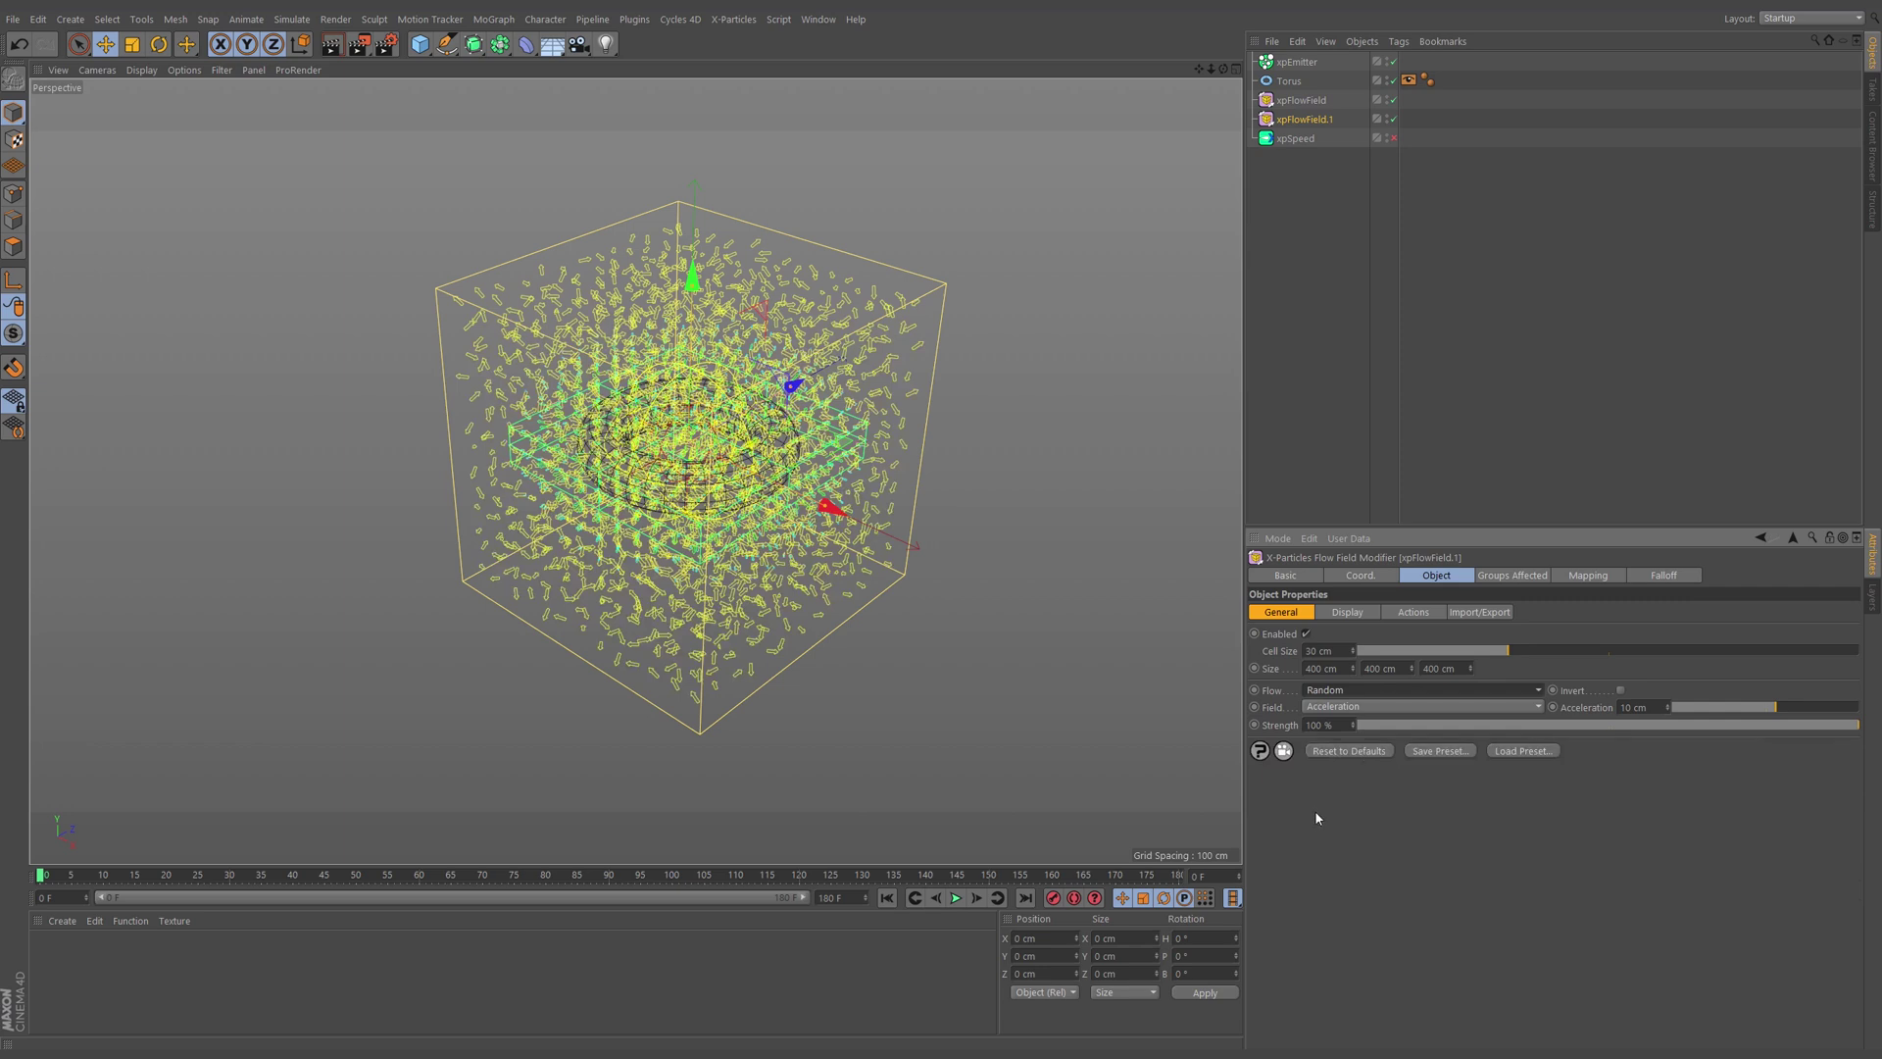
{"action": "left_click", "coordinate": [1354, 706]}
{"action": "left_click", "coordinate": [1338, 737]}
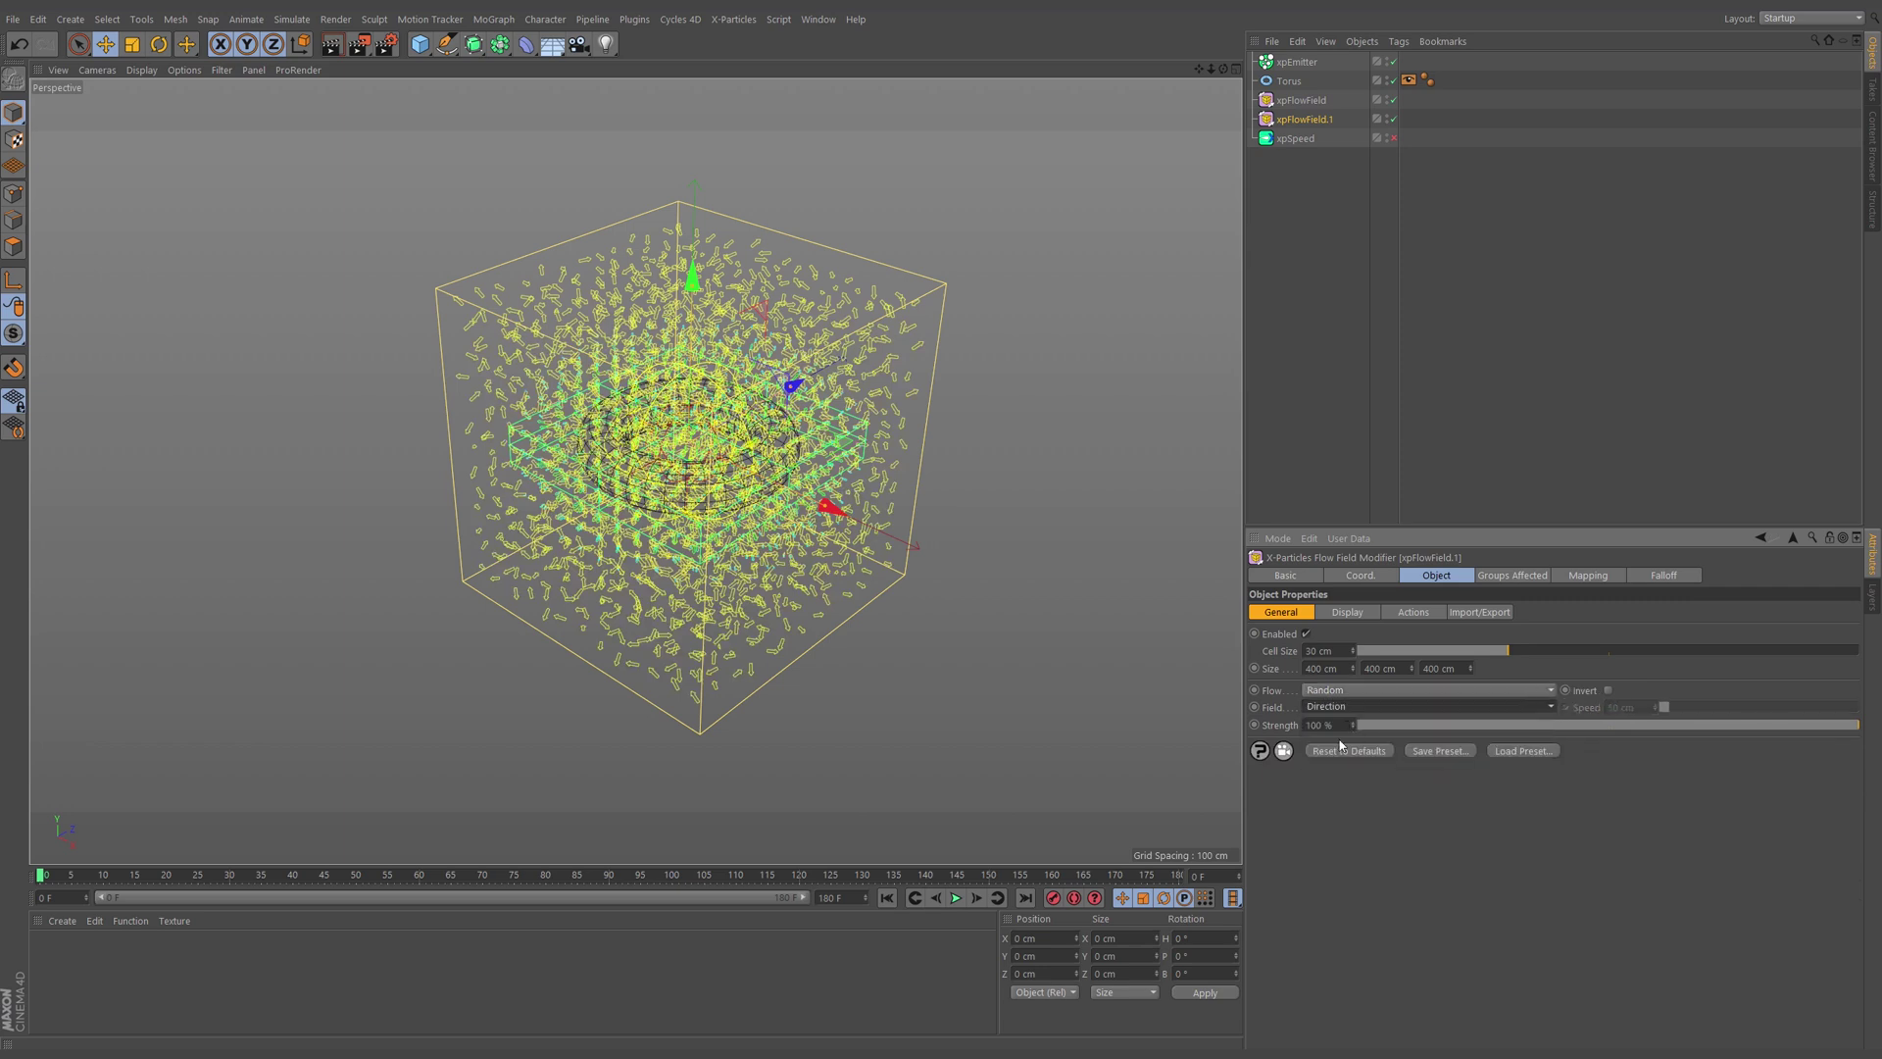
Step: Turn off the vector display of the duplicated flow field and rename it xpFlowField.Random
{"action": "left_click", "coordinate": [1349, 613]}
{"action": "left_click", "coordinate": [1329, 634]}
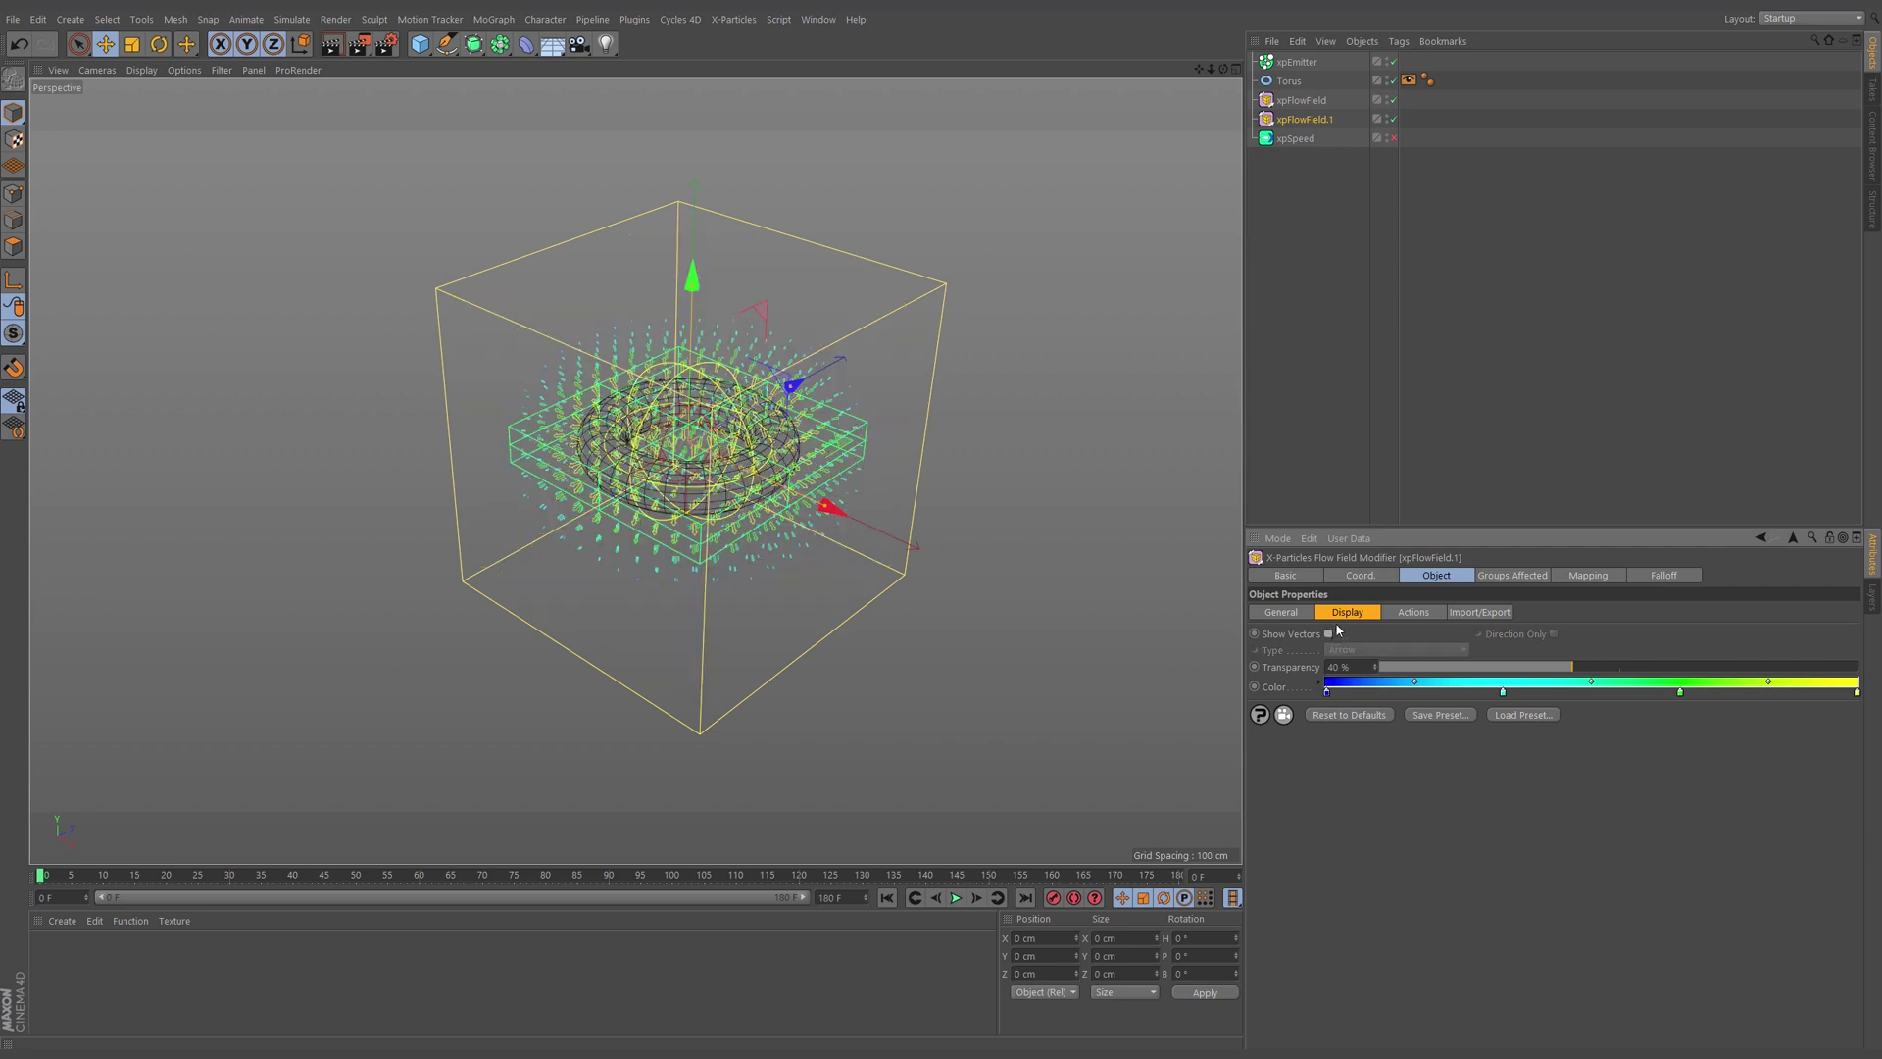
{"action": "left_click", "coordinate": [1483, 296]}
{"action": "double_click", "coordinate": [1361, 120]}
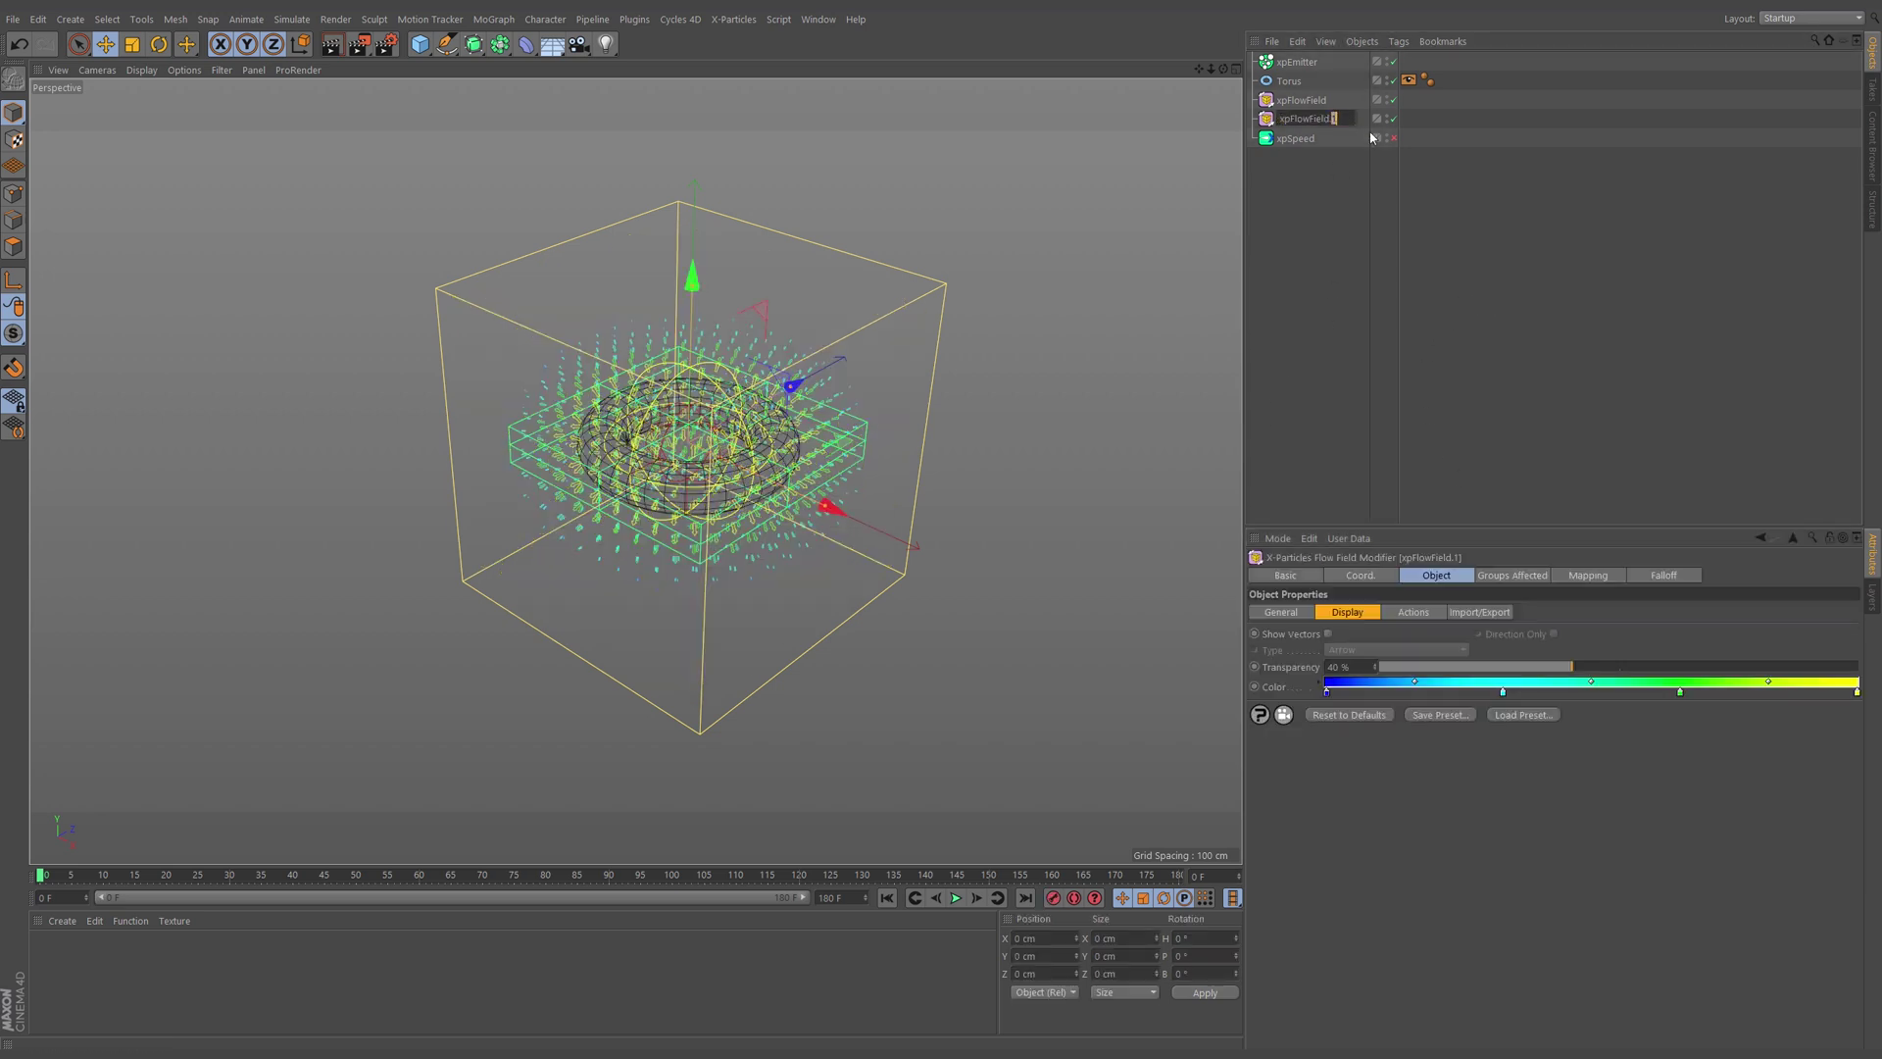
{"action": "type", "text": "Random"}
{"action": "key", "text": "Return"}
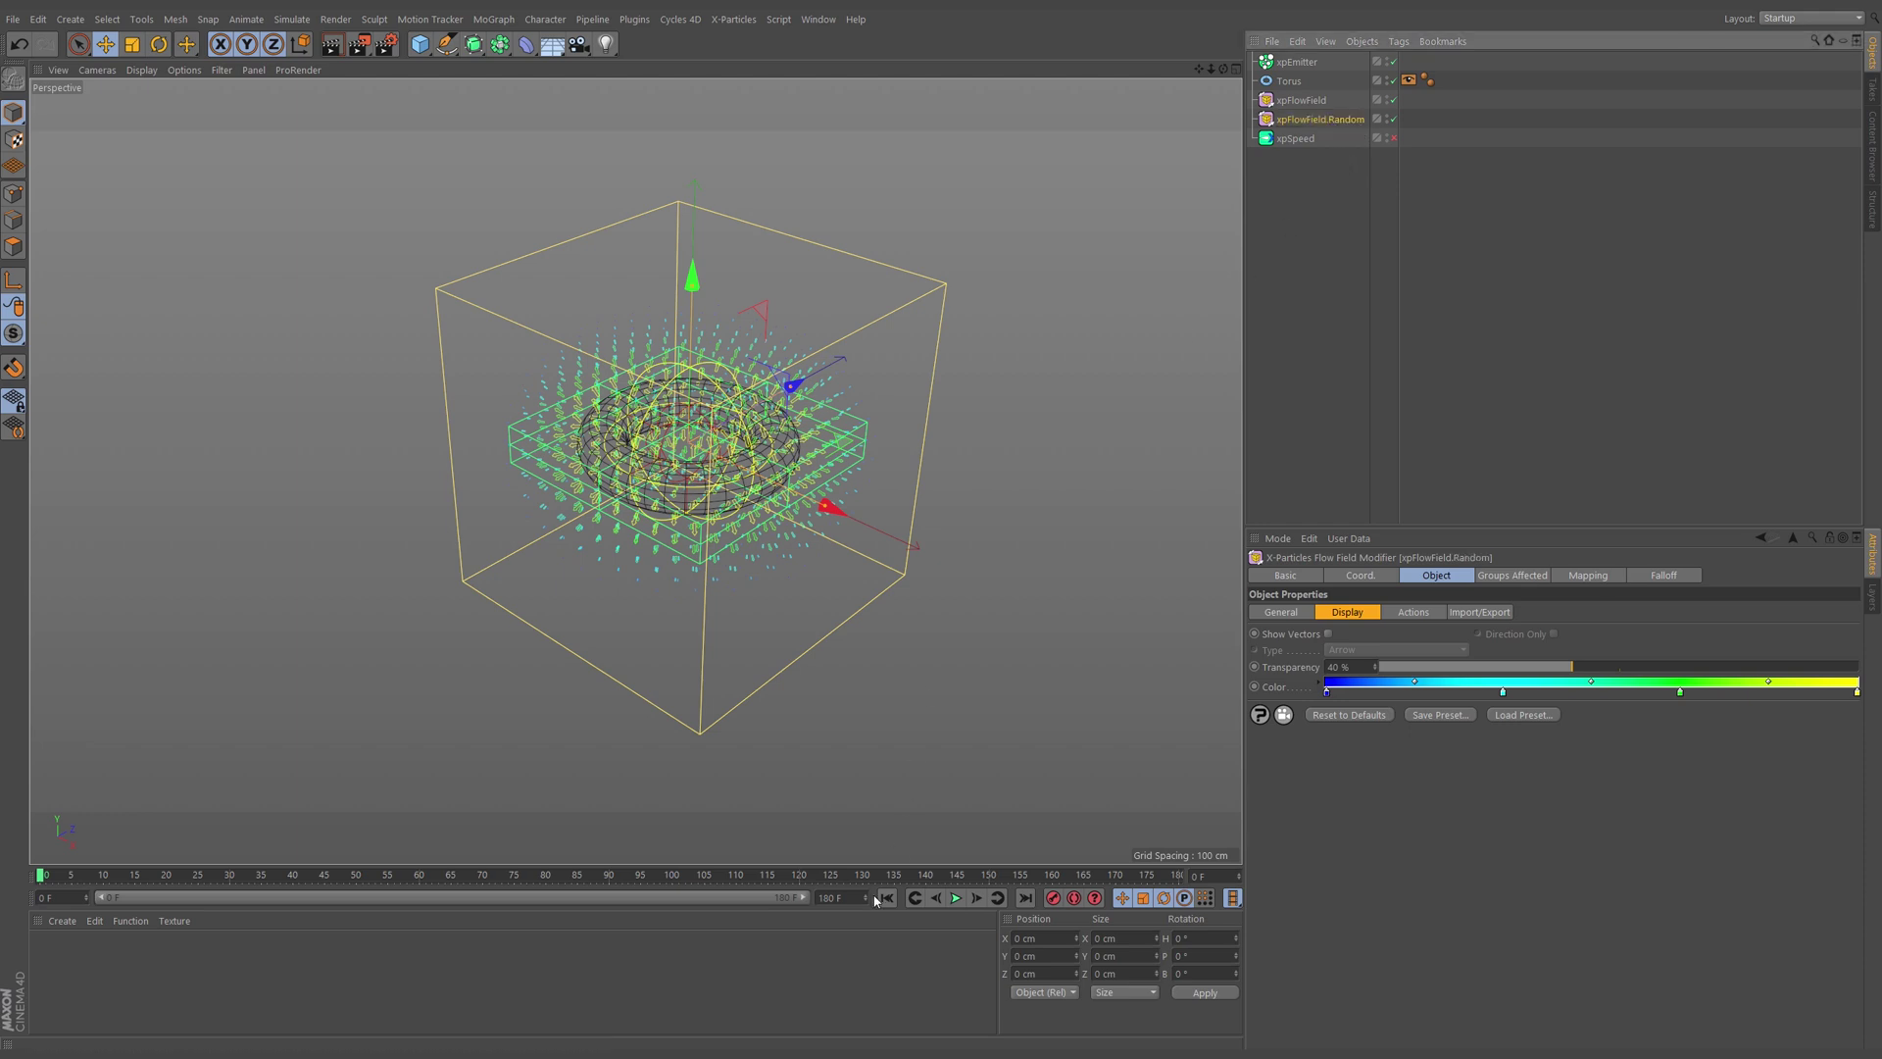
Step: Play the simulation with both flow fields acting on the particles, and return to the first frame
{"action": "left_click", "coordinate": [956, 899]}
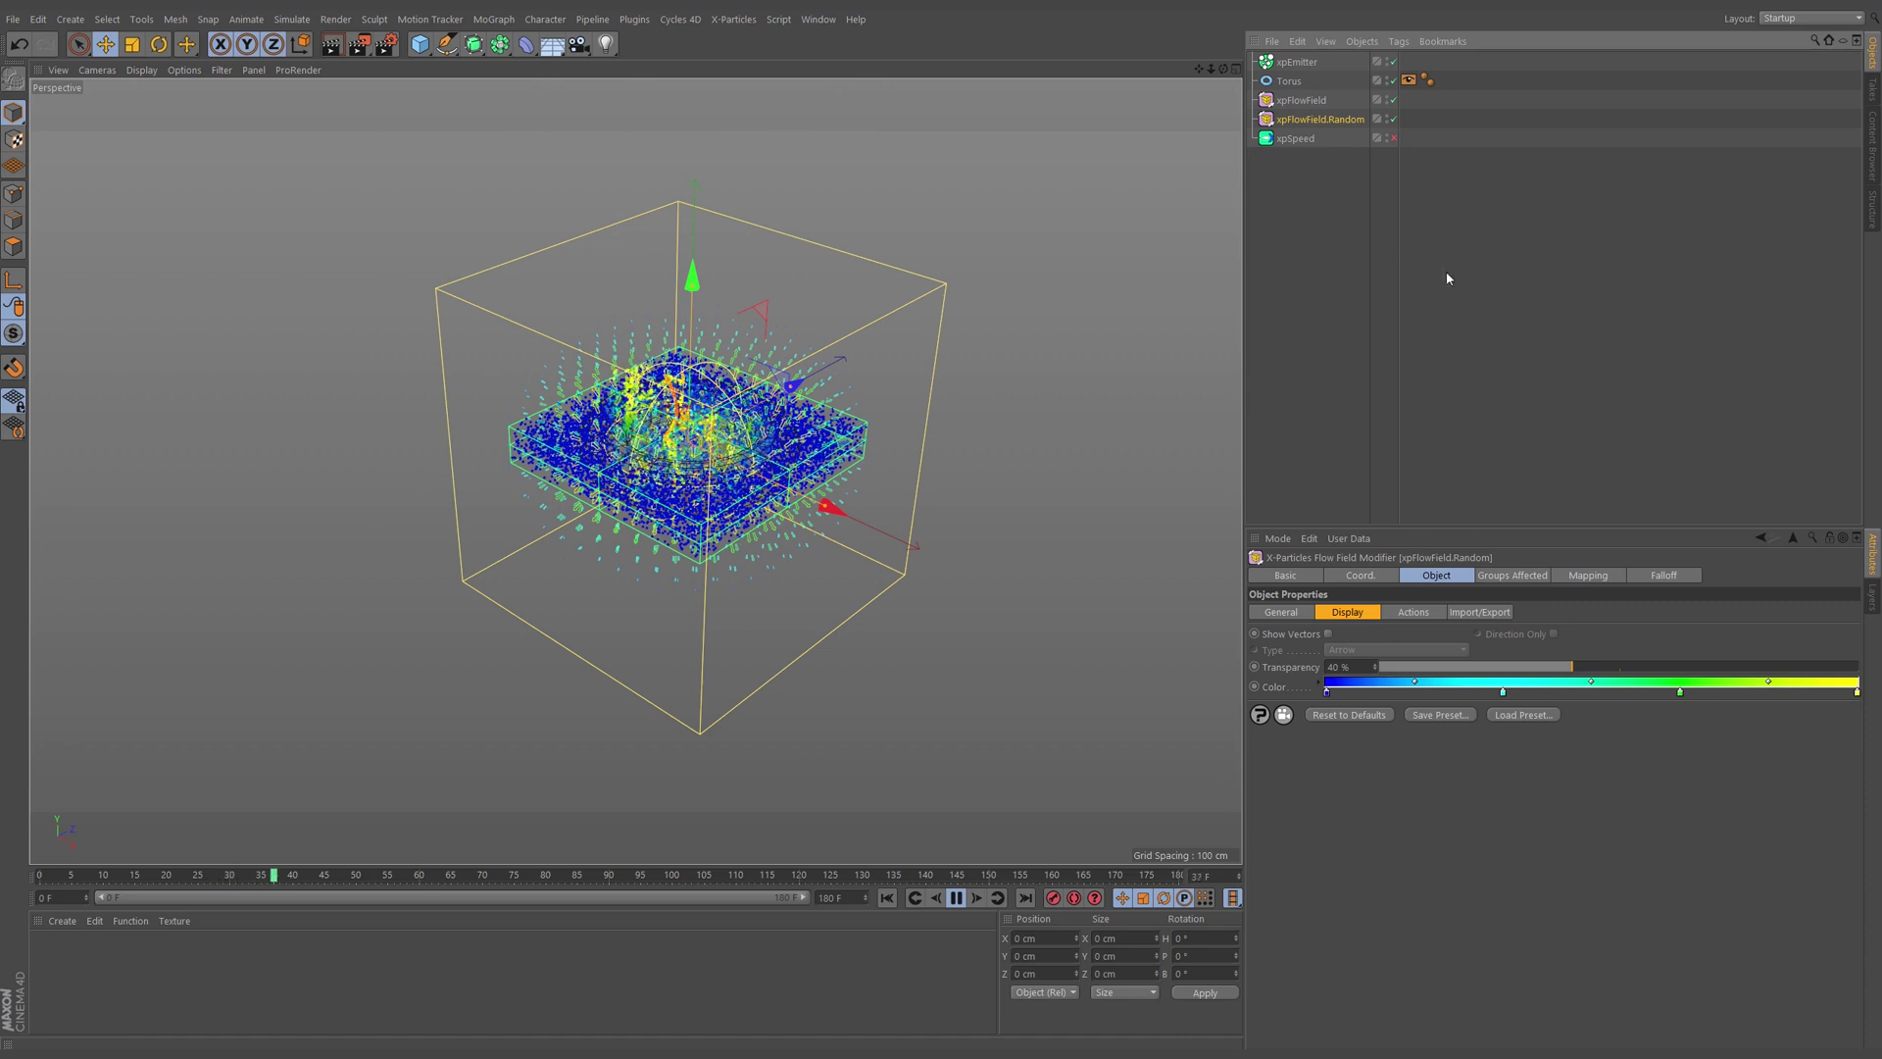
{"action": "left_click", "coordinate": [955, 898]}
{"action": "left_click", "coordinate": [887, 898]}
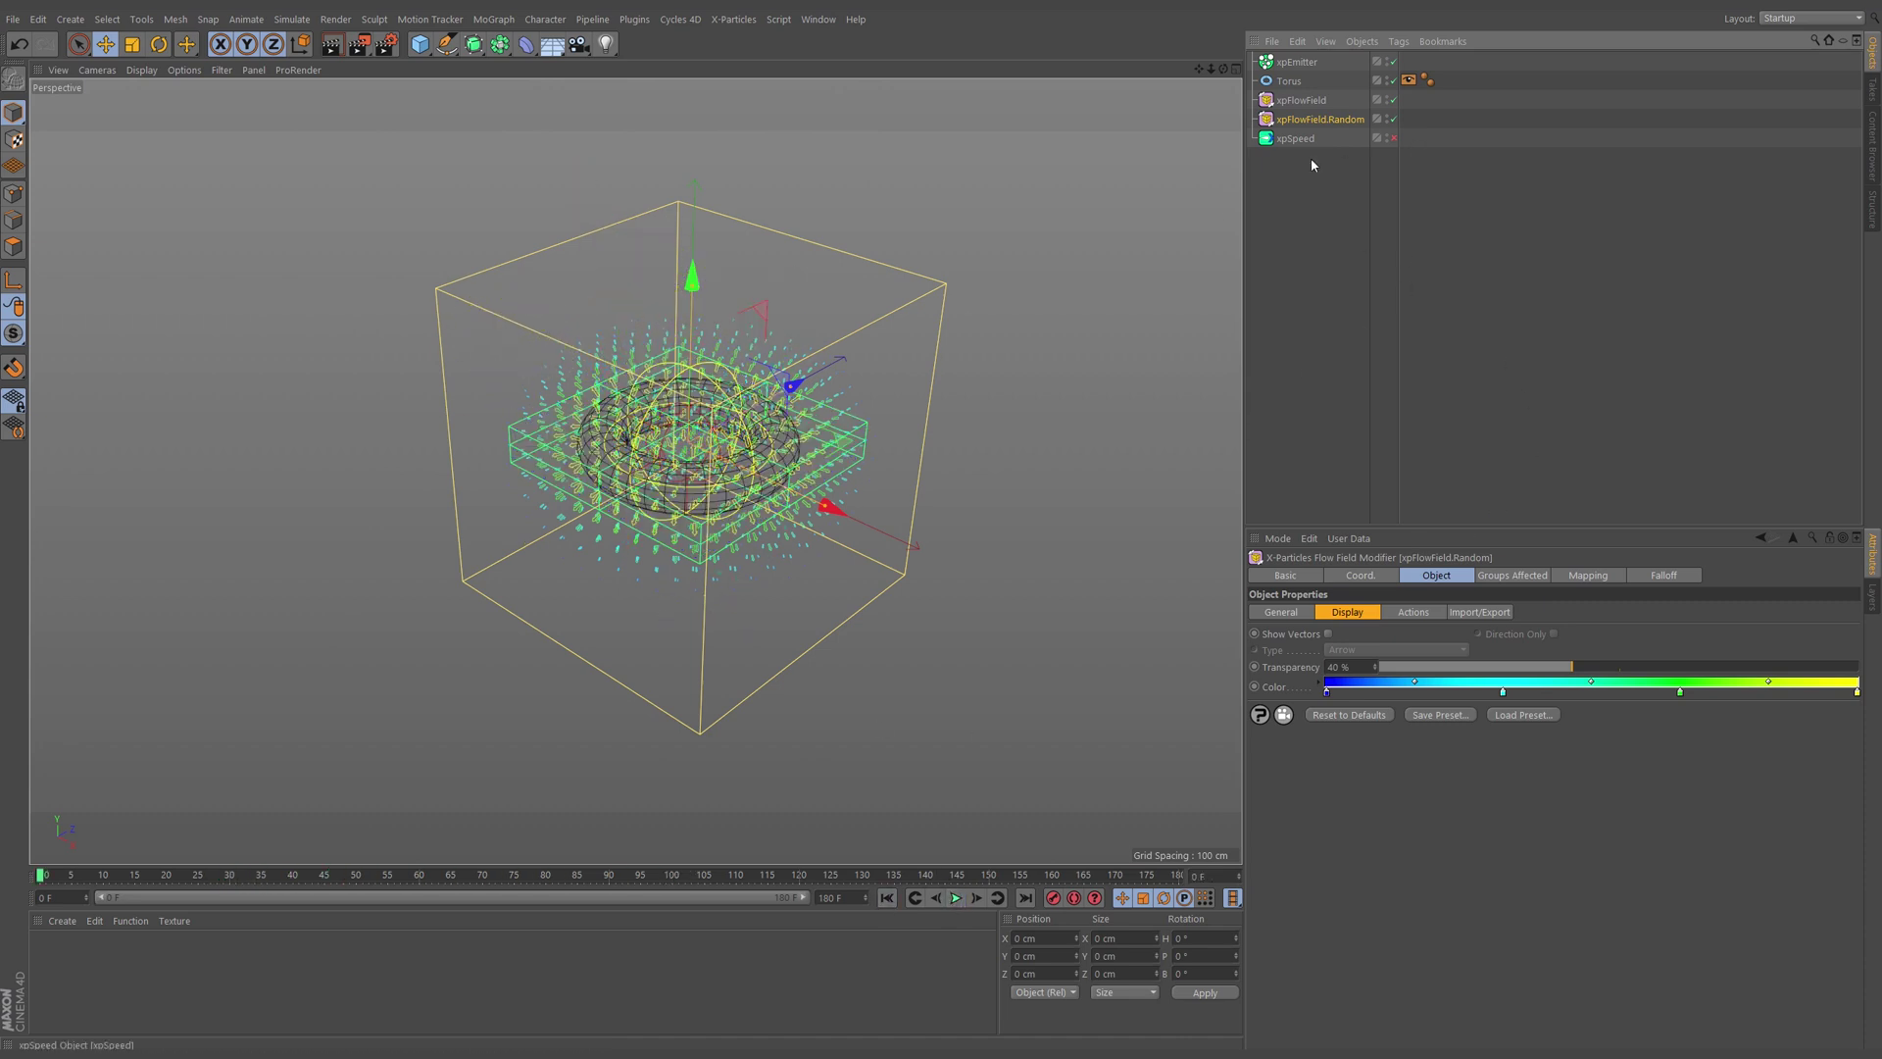
Step: Compare the falloff settings of xpFlowField.Random and xpFlowField, and clear the selection
{"action": "left_click", "coordinate": [1665, 576]}
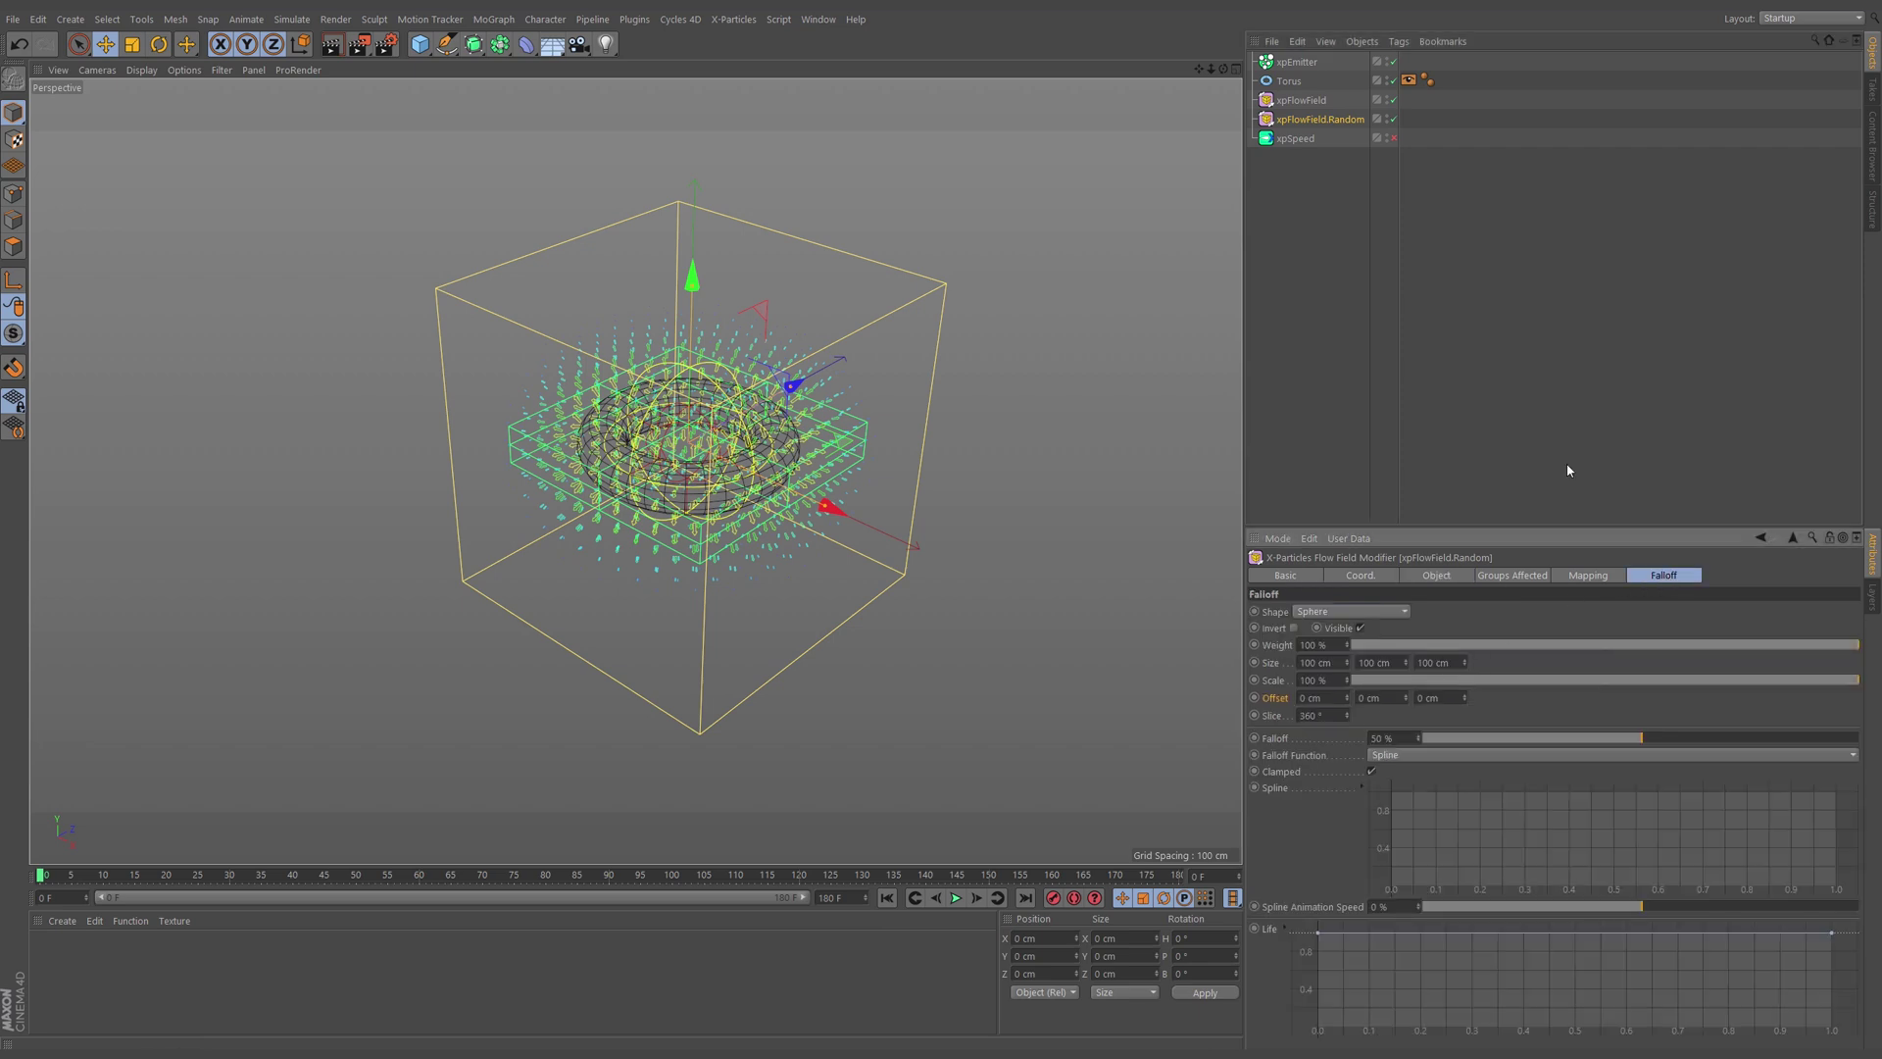
{"action": "left_click", "coordinate": [1314, 106]}
{"action": "left_click", "coordinate": [1316, 104]}
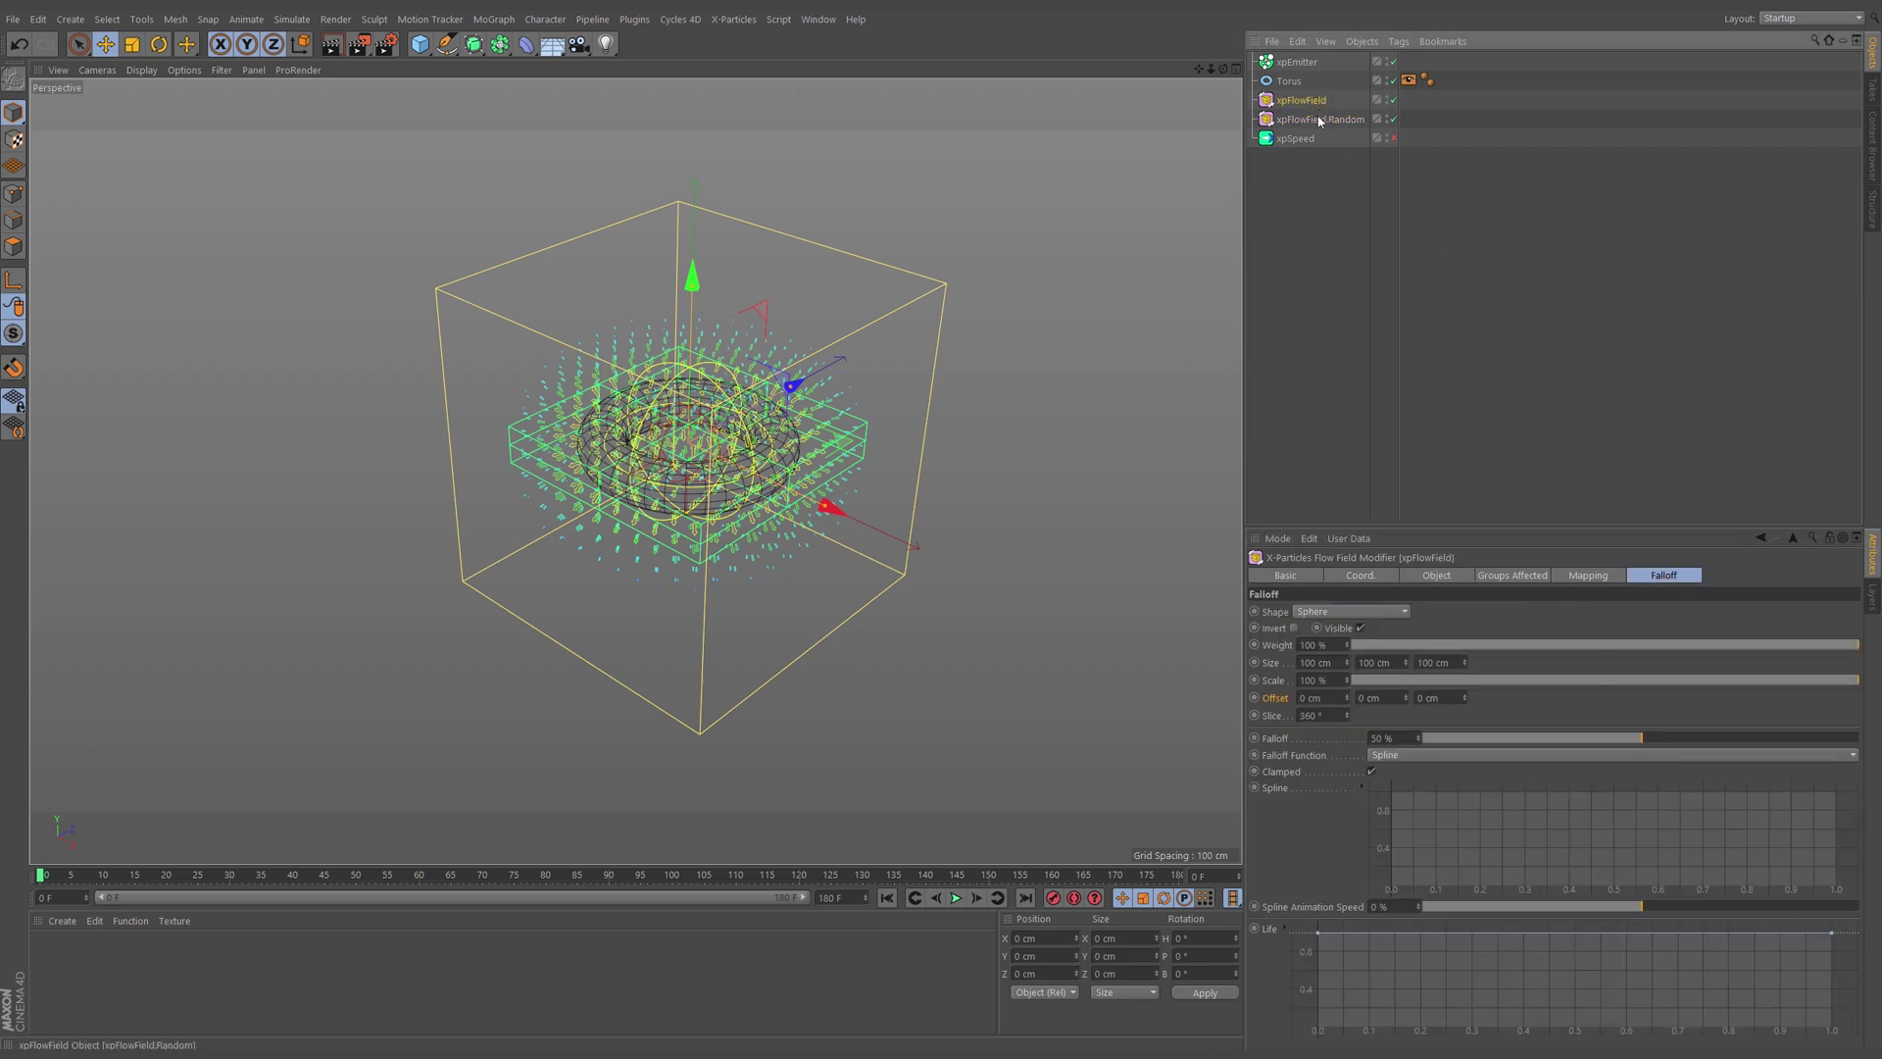
{"action": "left_click", "coordinate": [1449, 191]}
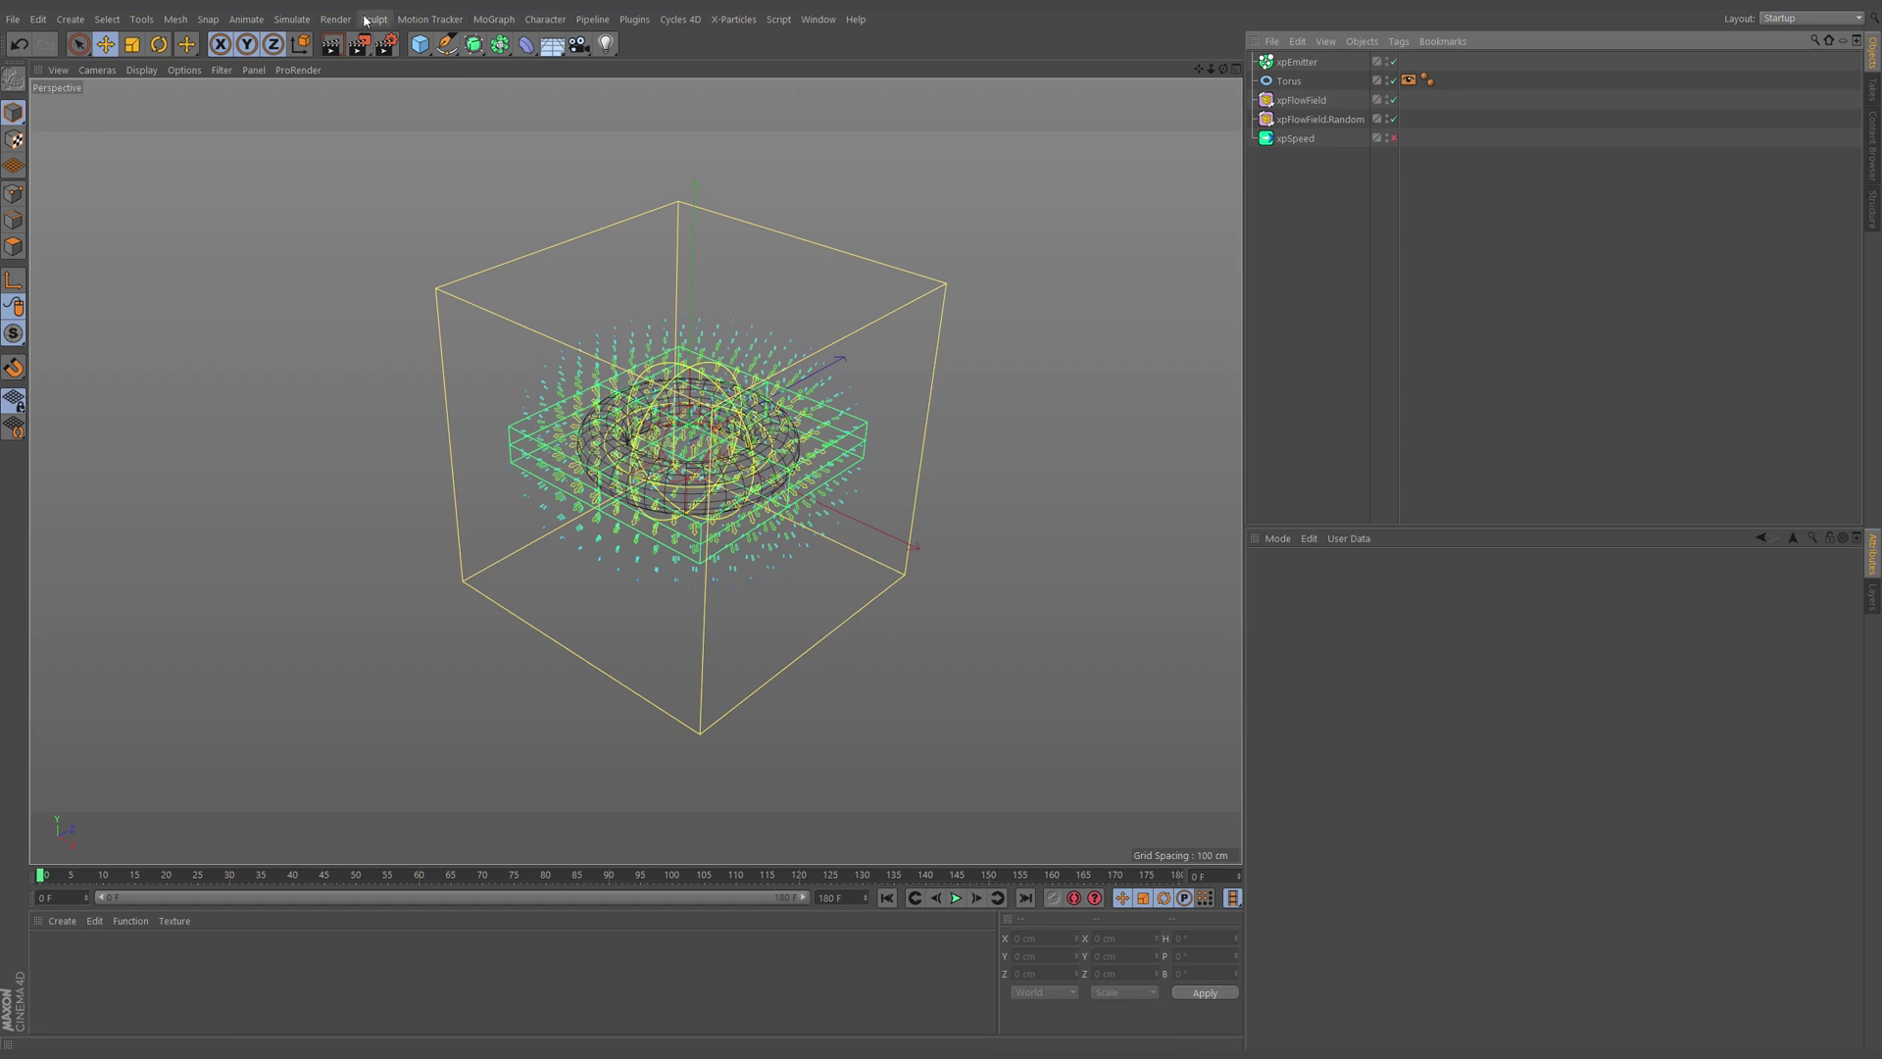
Step: Add a Null object and give it an XPresso tag, keeping the XPresso Editor clear of the flow field
{"action": "left_click_drag", "start_coordinate": [419, 44], "coordinate": [468, 68]}
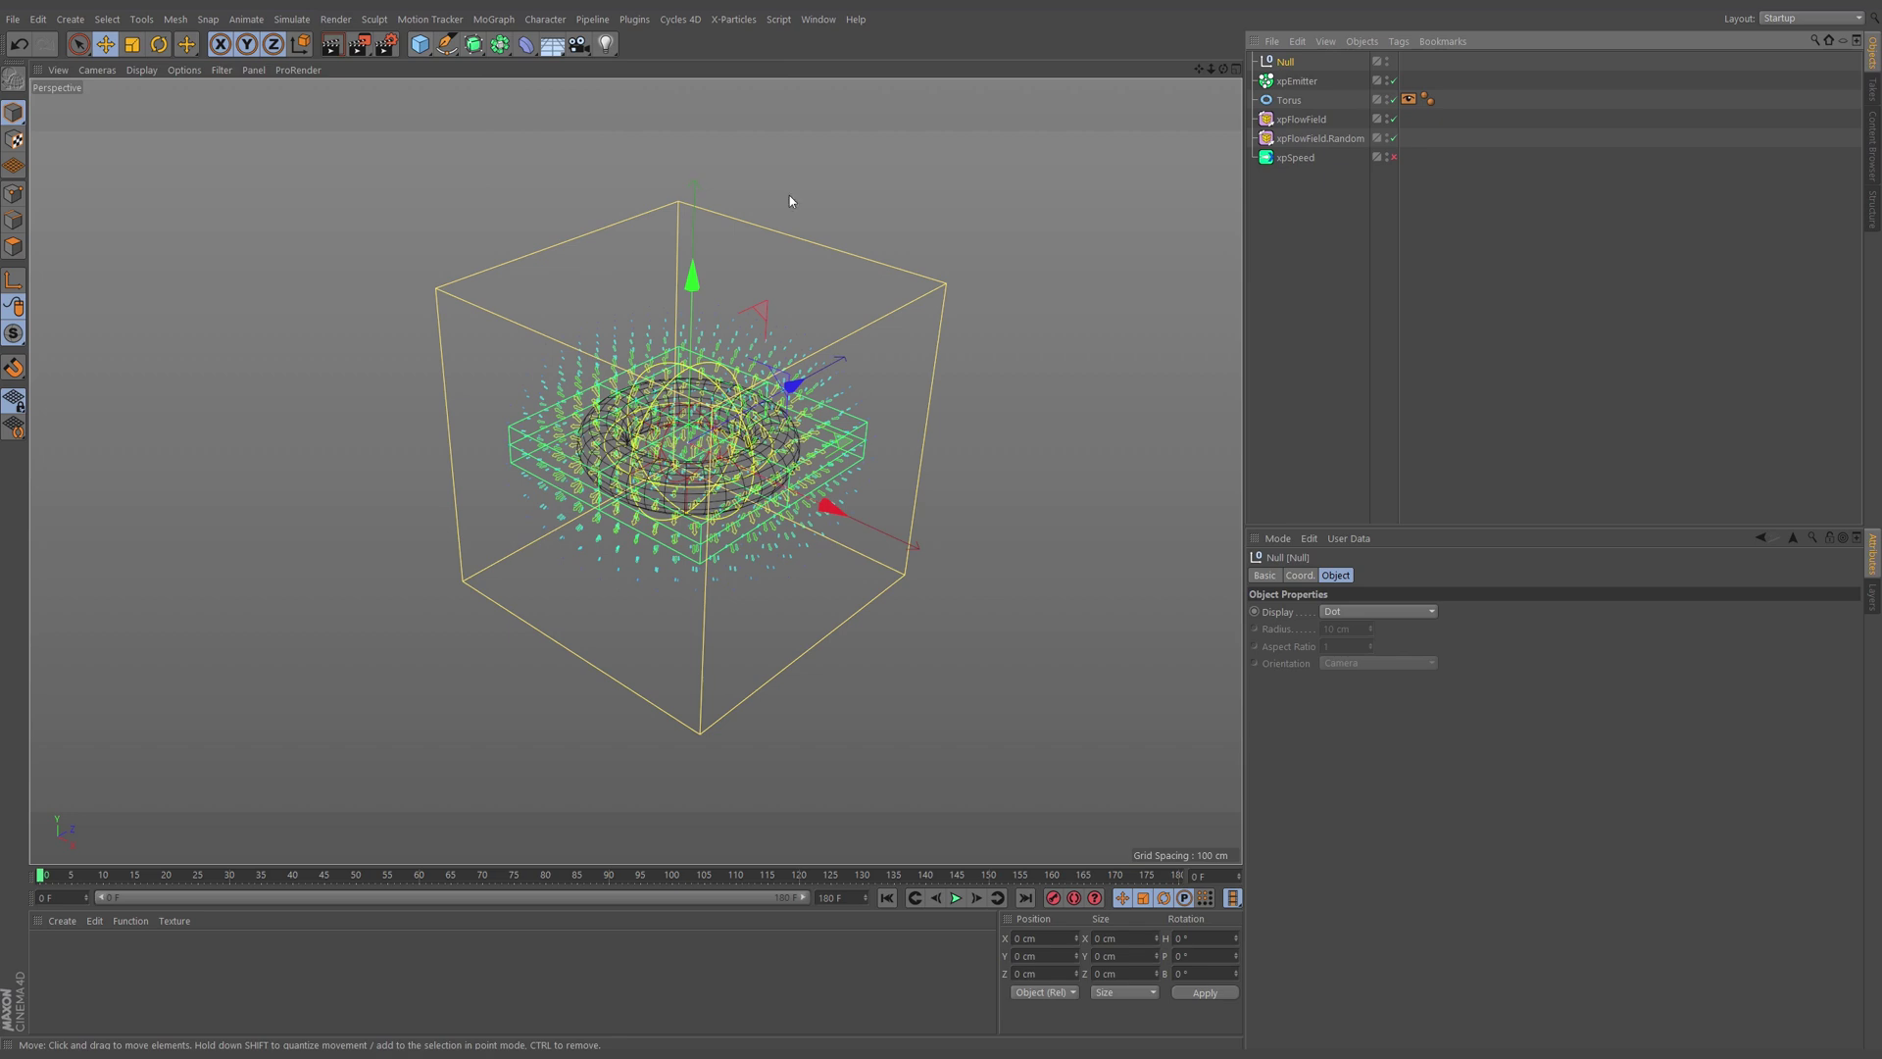
{"action": "right_click", "coordinate": [1288, 65]}
{"action": "mouse_move", "coordinate": [1402, 72]}
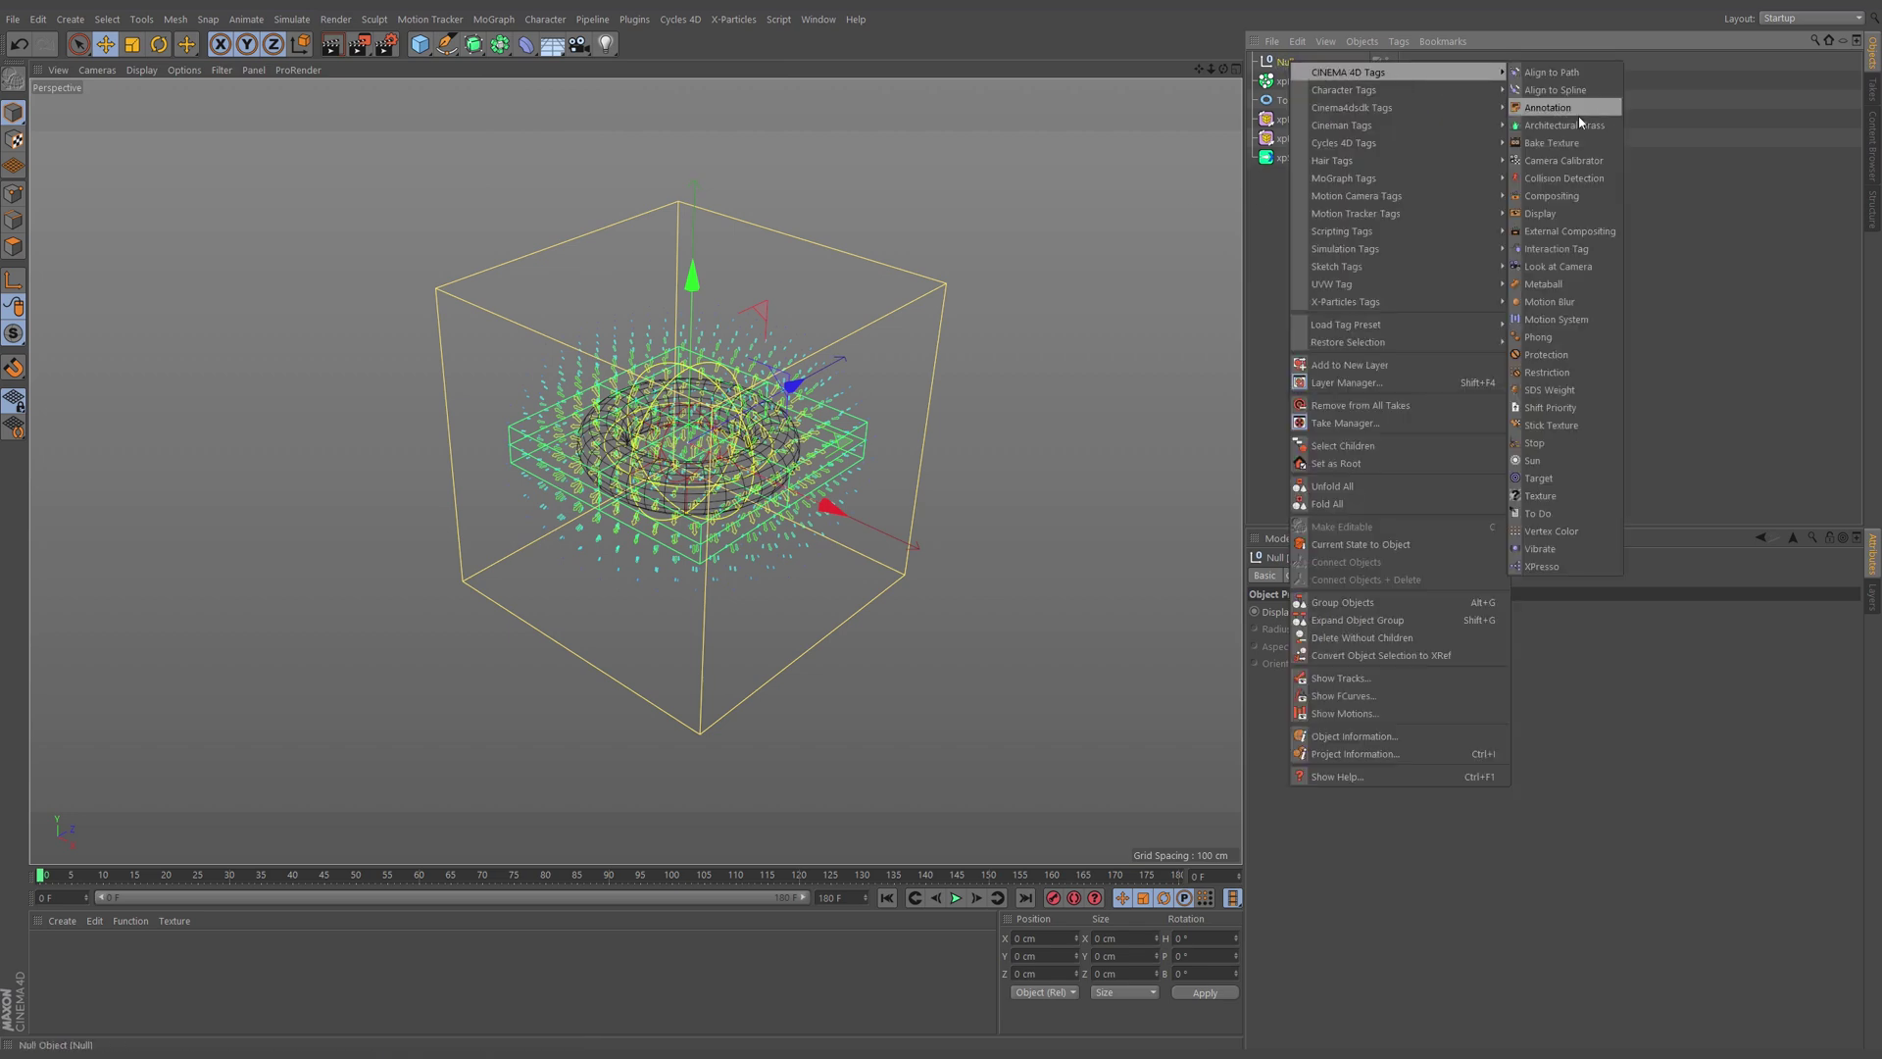
{"action": "left_click", "coordinate": [1542, 567]}
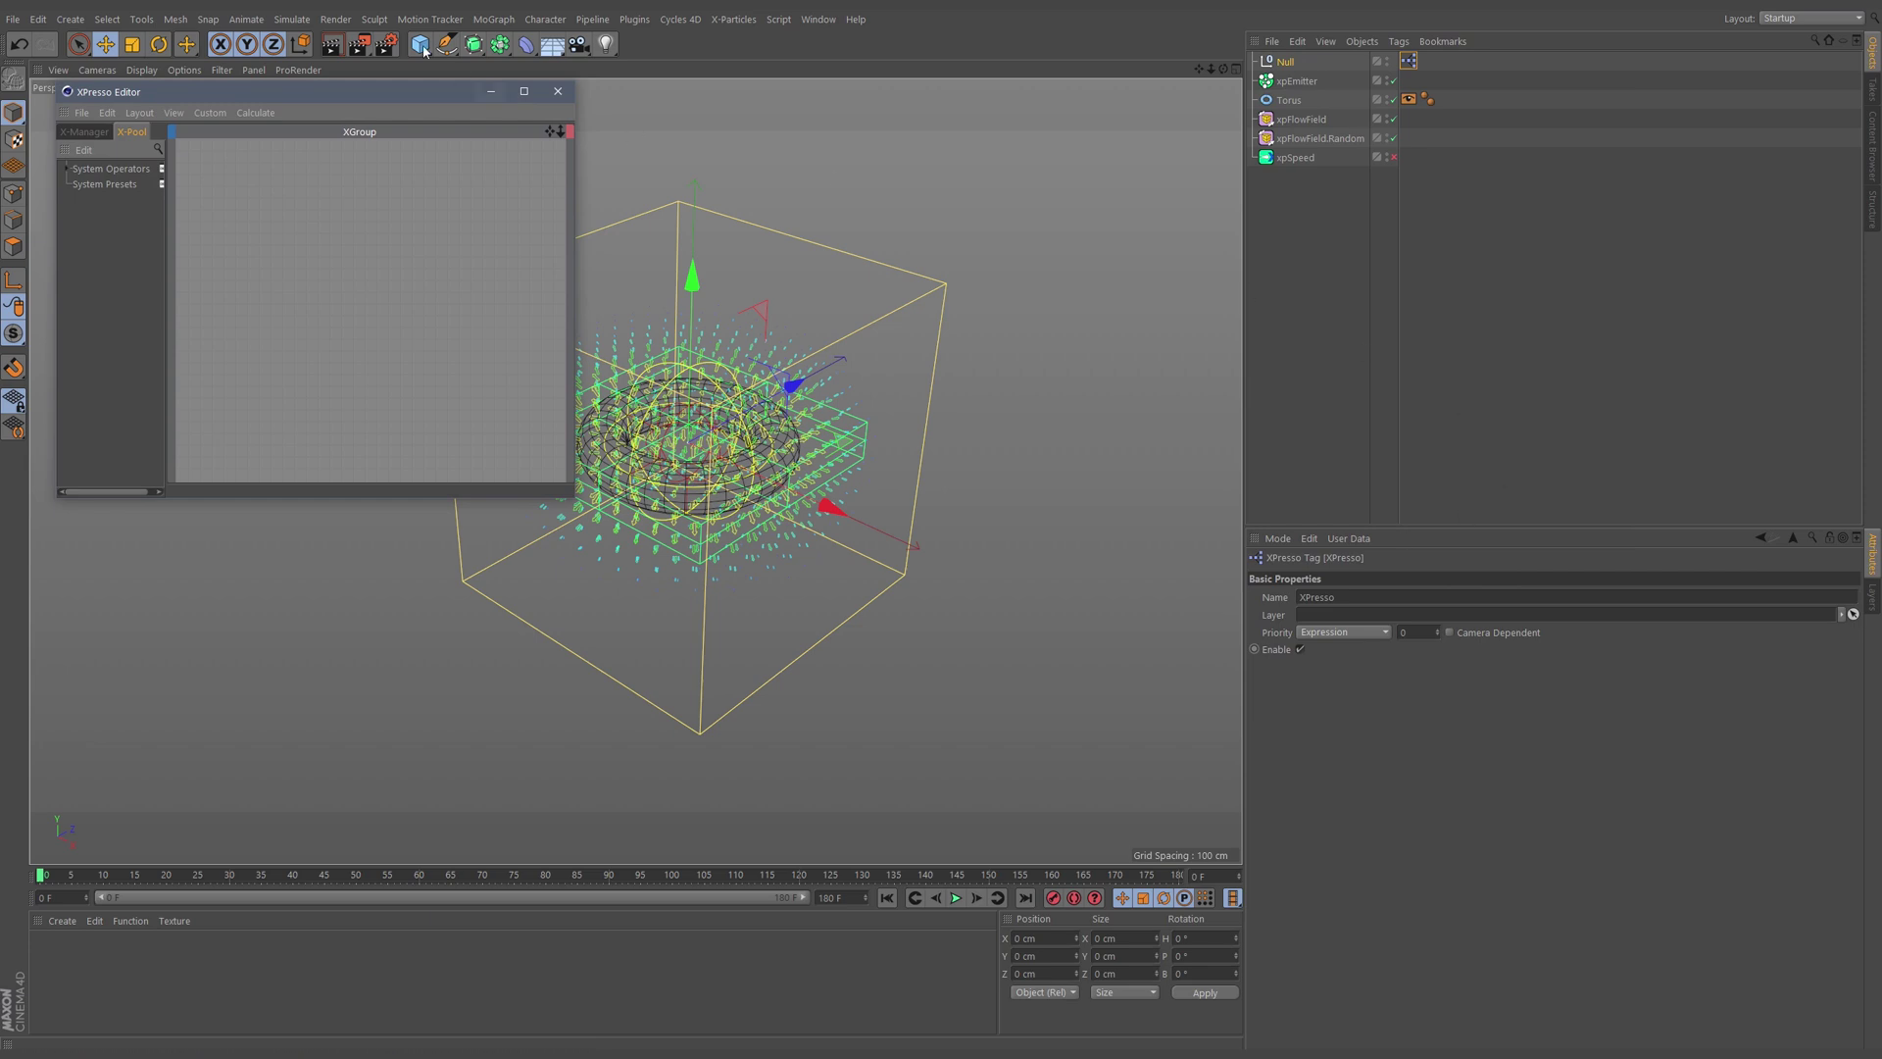
{"action": "left_click_drag", "start_coordinate": [362, 92], "coordinate": [340, 90]}
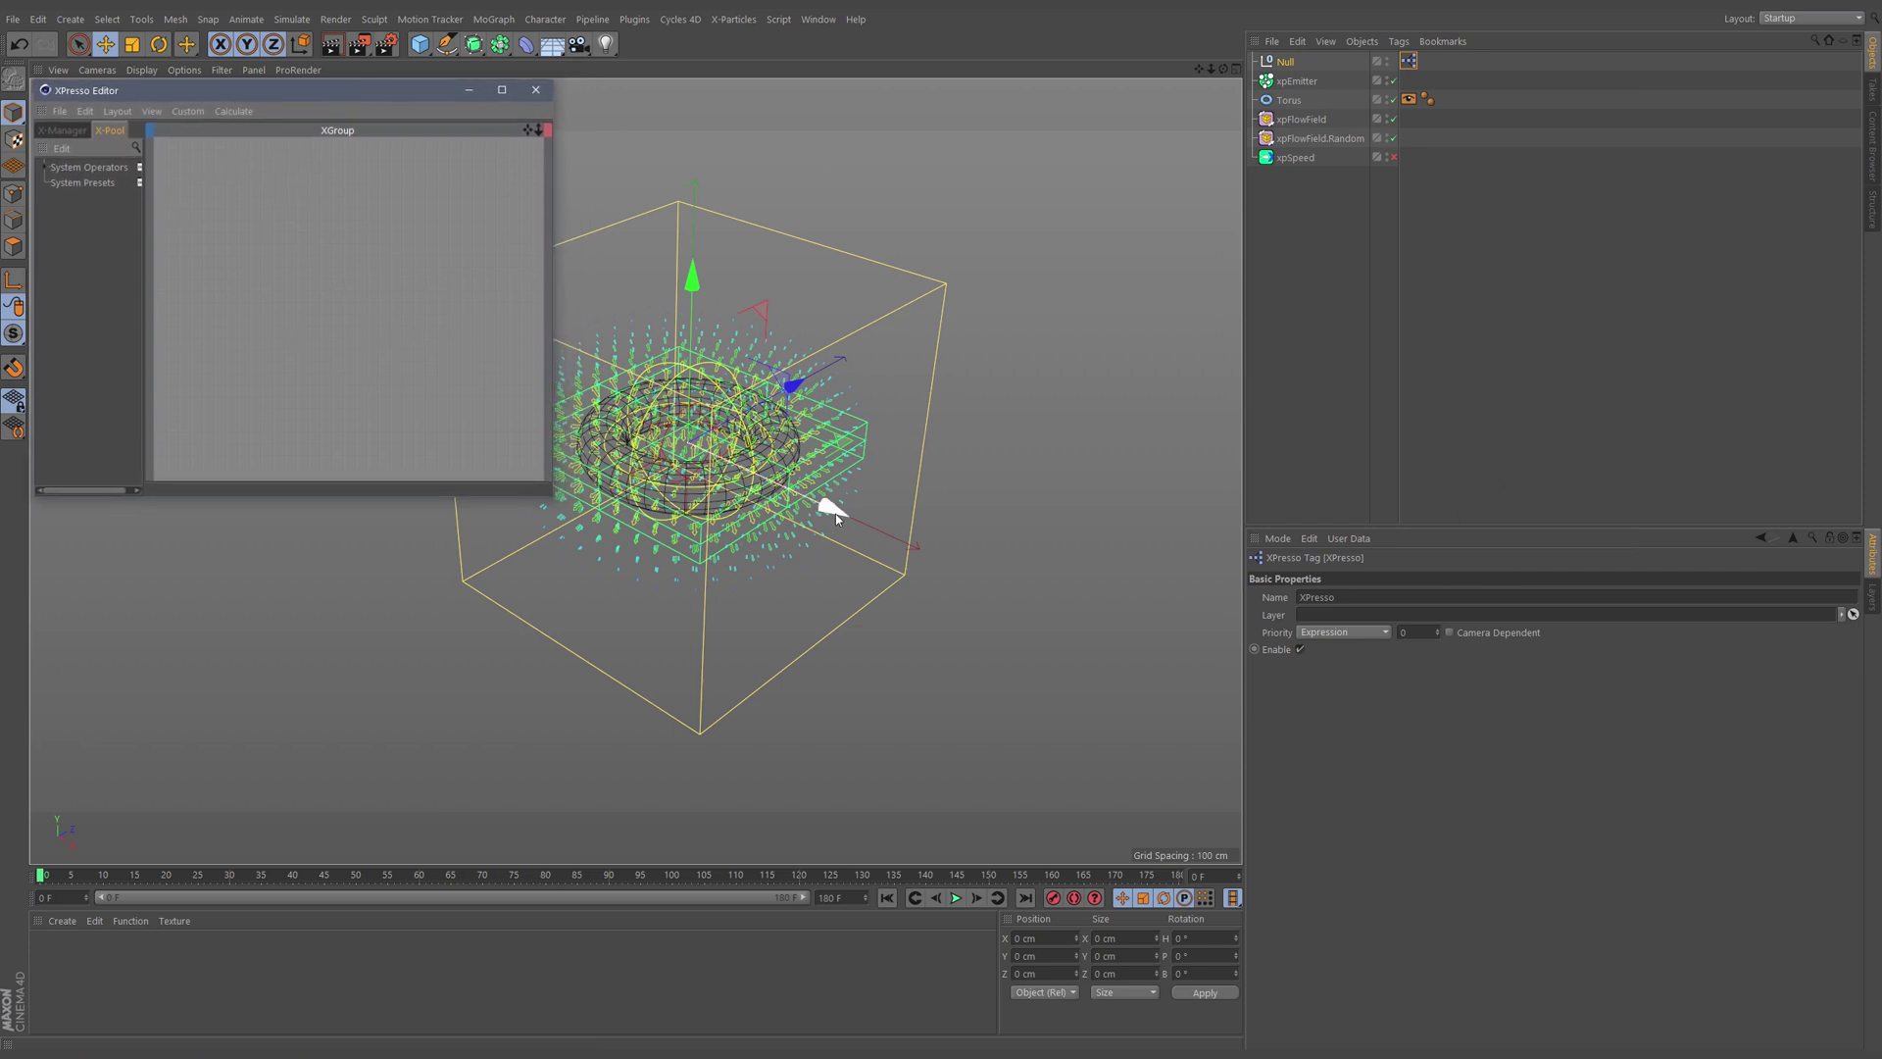
{"action": "middle_click_drag", "start_coordinate": [841, 436], "coordinate": [920, 431], "text": "alt"}
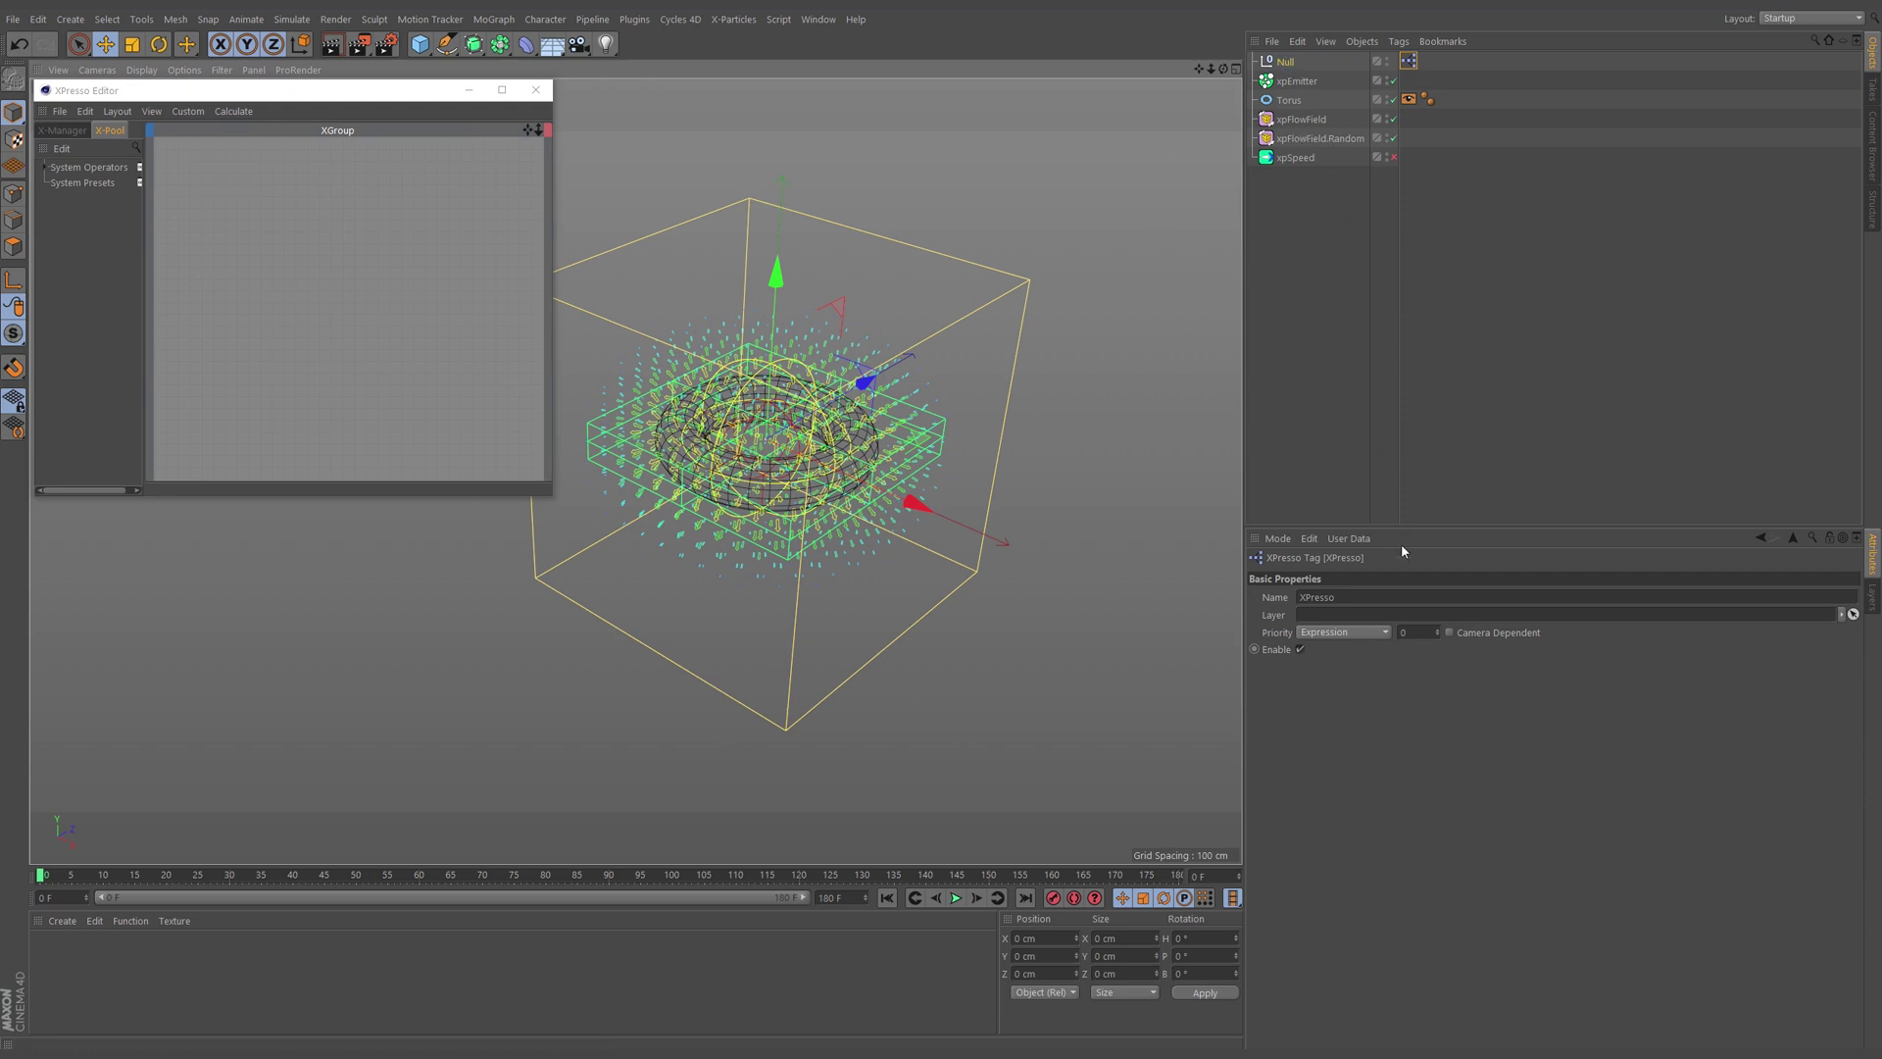
Step: Make the Null a child of xpFlowField and rename it Falloff Control
{"action": "left_click", "coordinate": [1301, 119]}
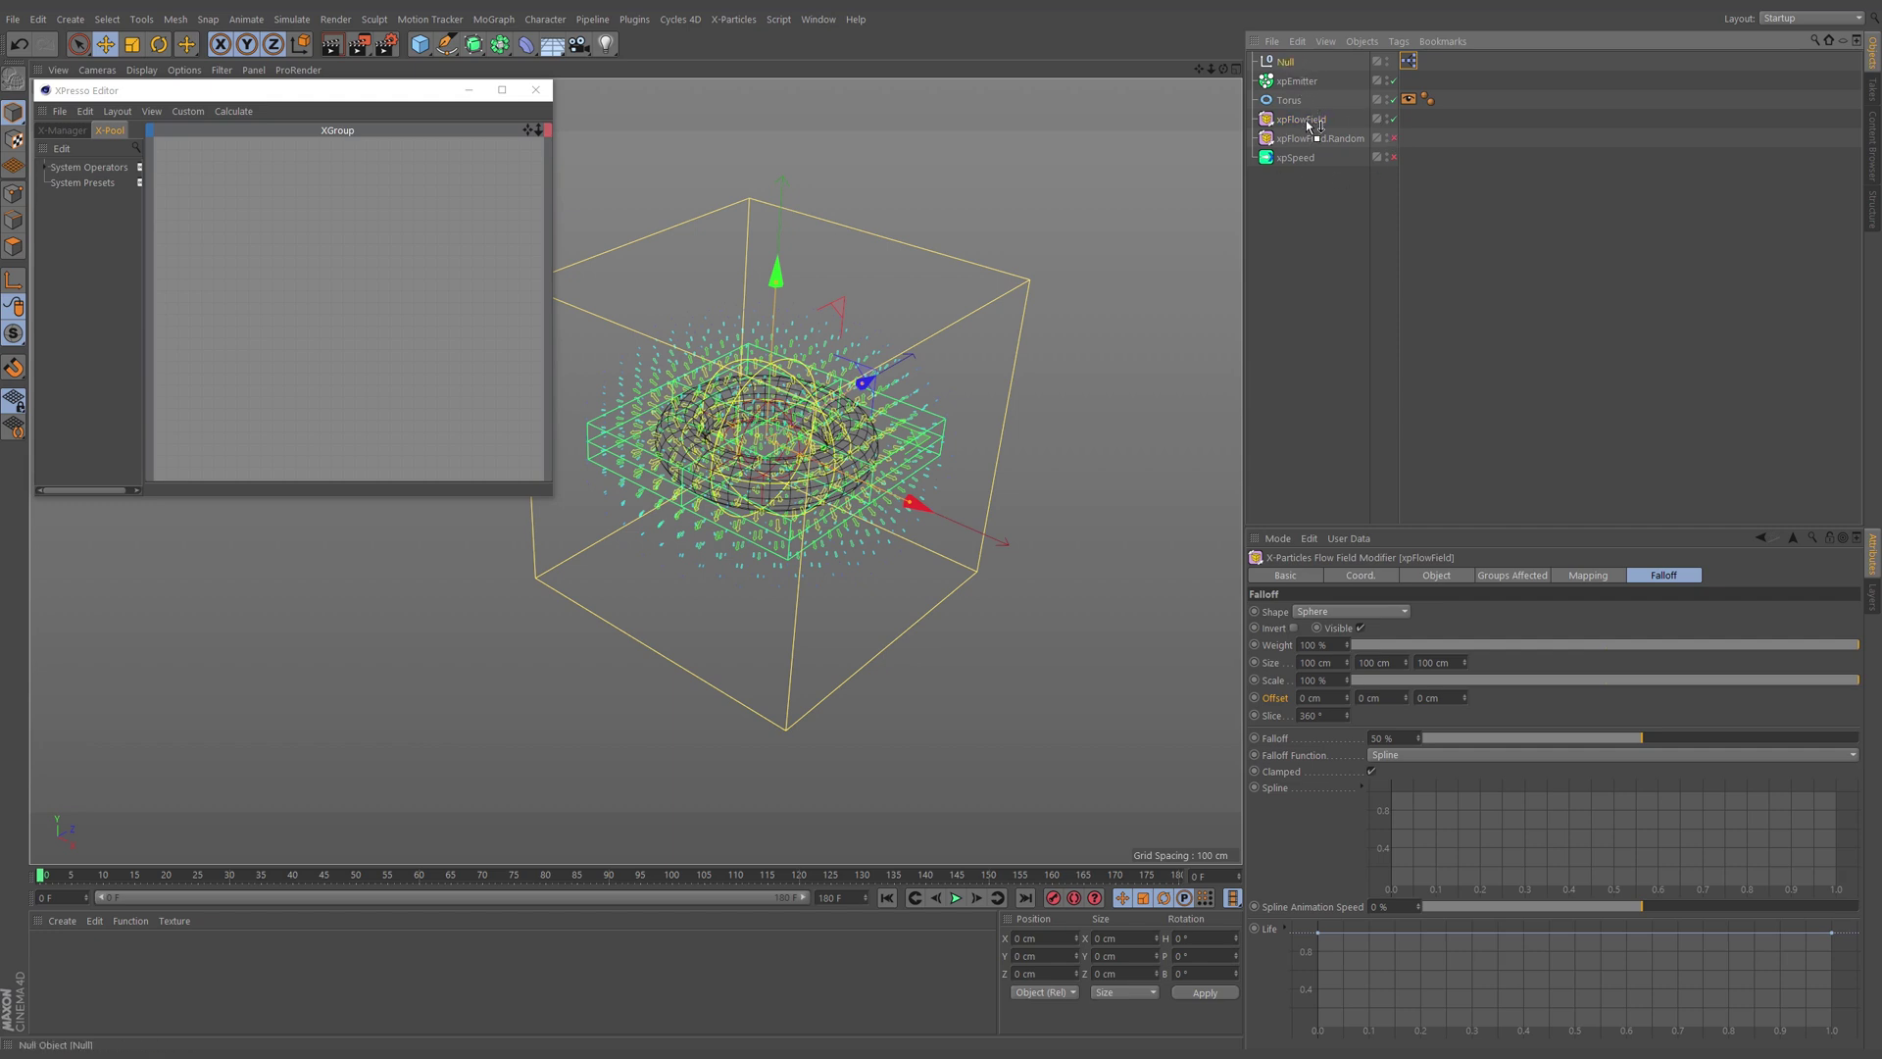
{"action": "left_click_drag", "start_coordinate": [1306, 120], "coordinate": [1306, 121]}
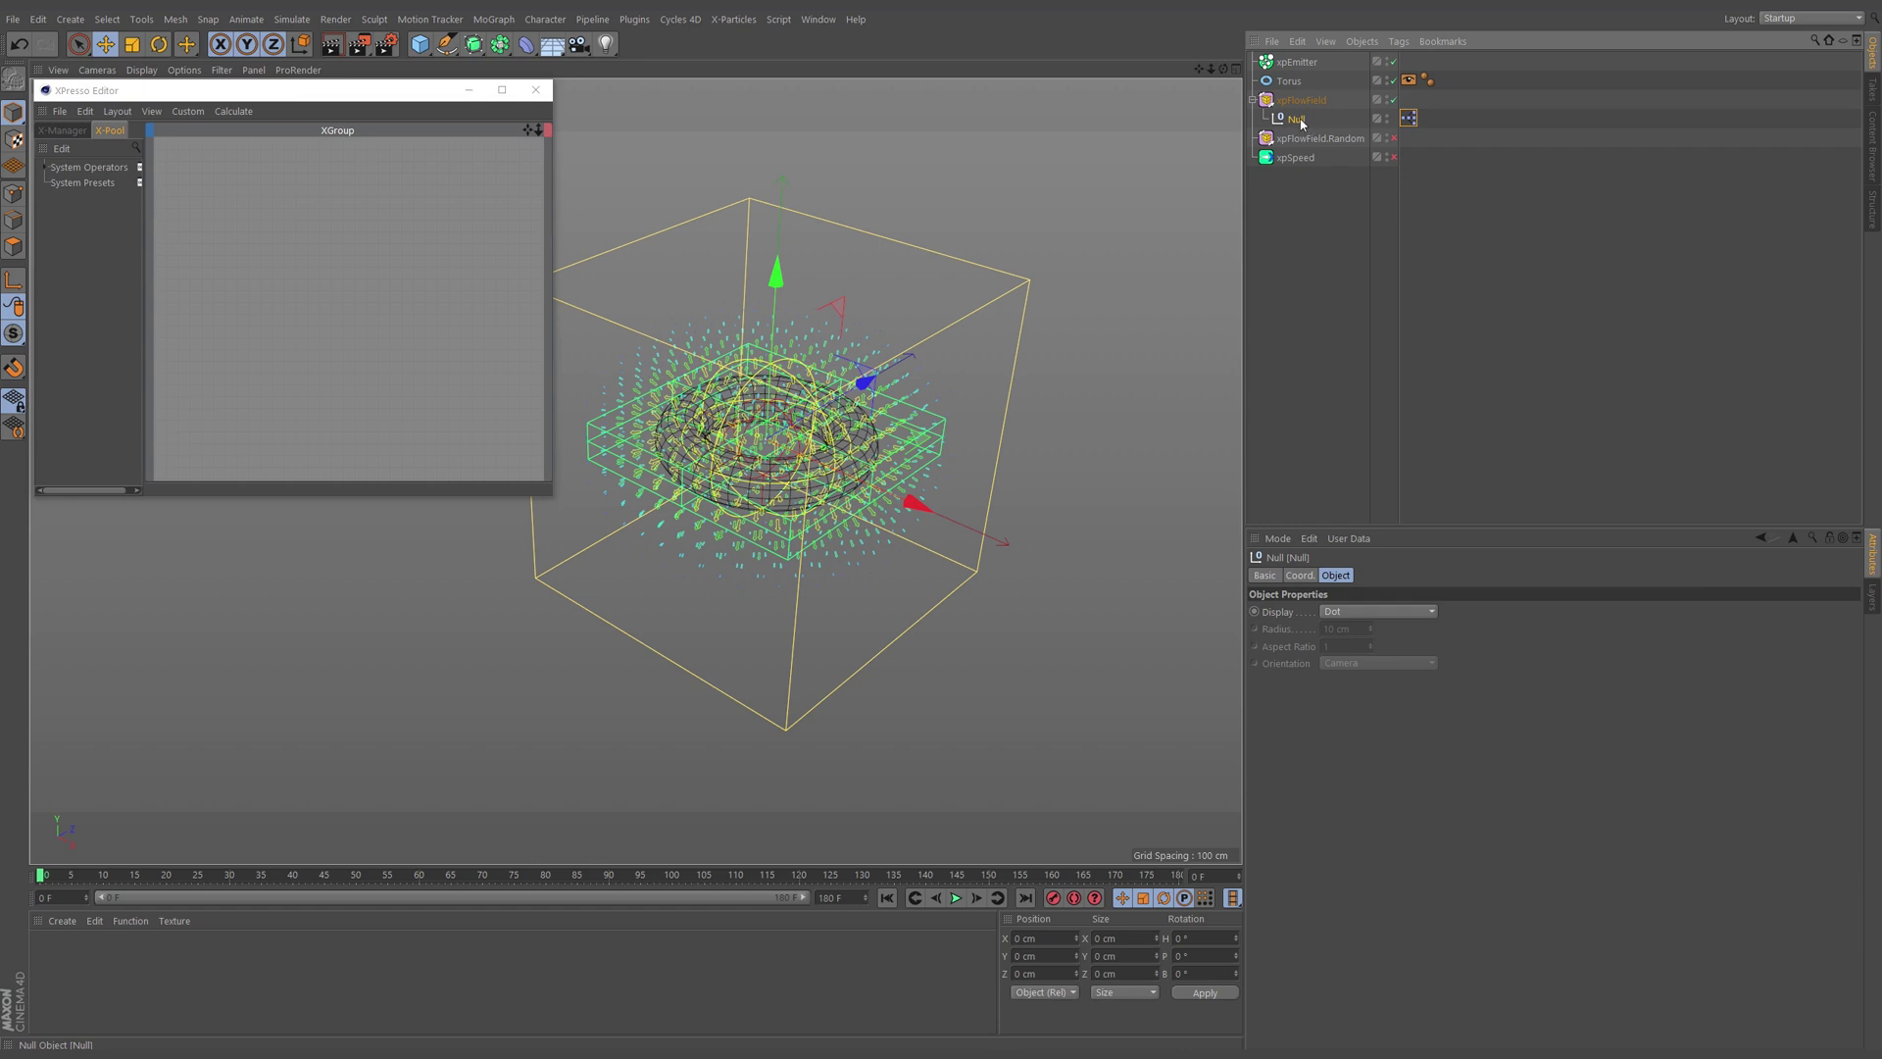
{"action": "double_click", "coordinate": [1299, 119]}
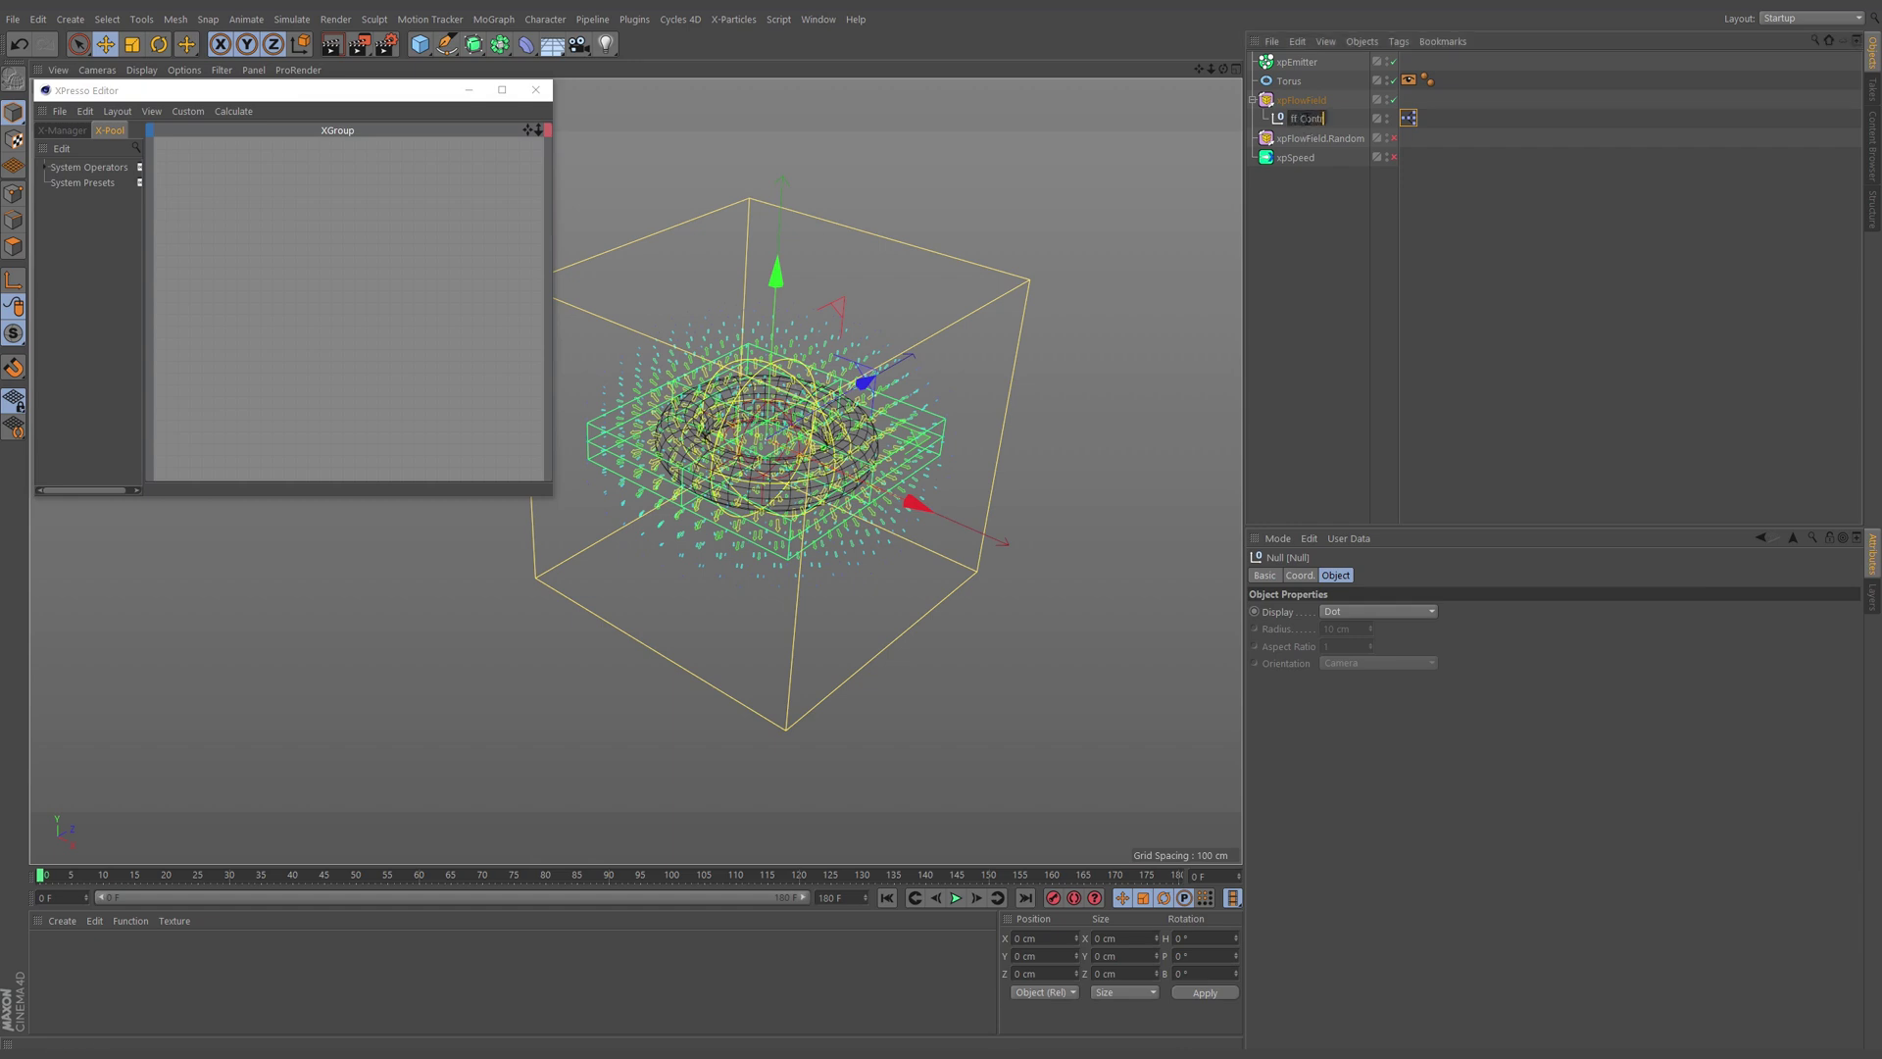
{"action": "type", "text": "Falloff Control"}
{"action": "key", "text": "Return"}
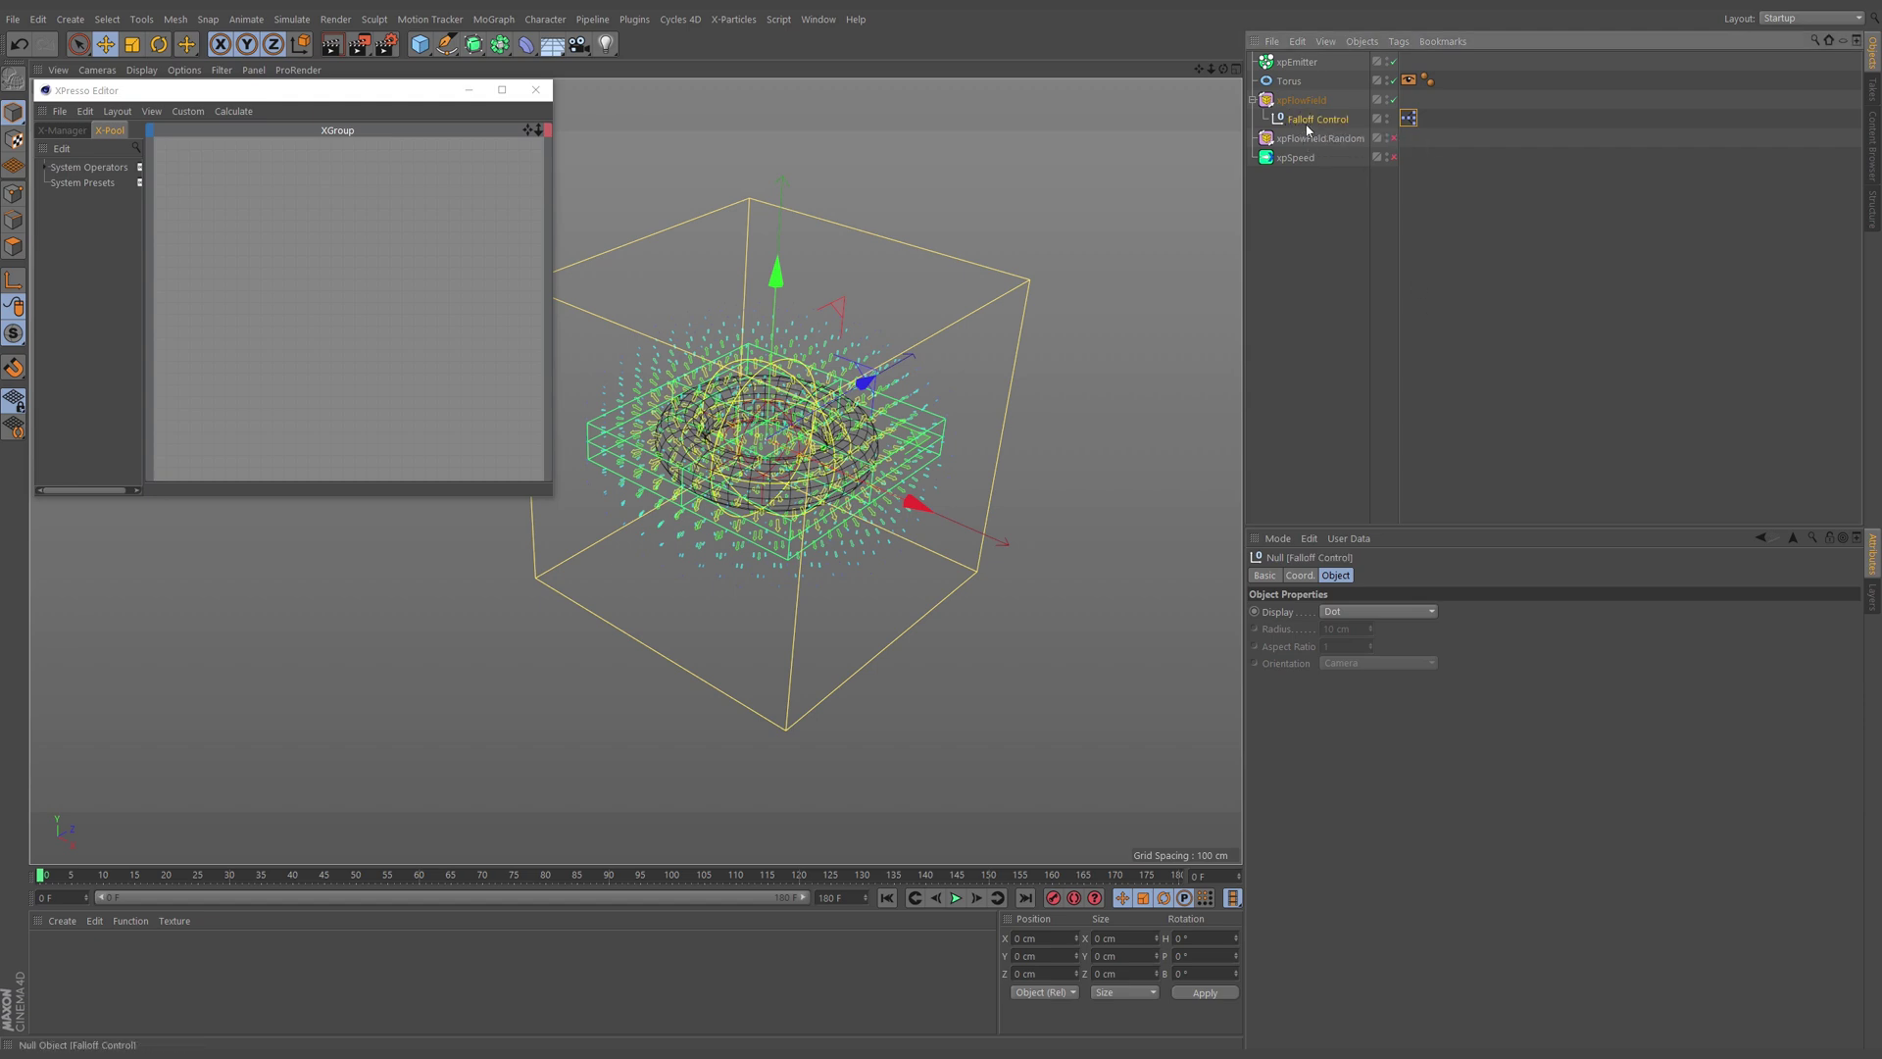
Step: Add the Falloff Control and xpFlowField objects as nodes side by side in the XPresso graph
{"action": "left_click_drag", "start_coordinate": [251, 225], "coordinate": [247, 221]}
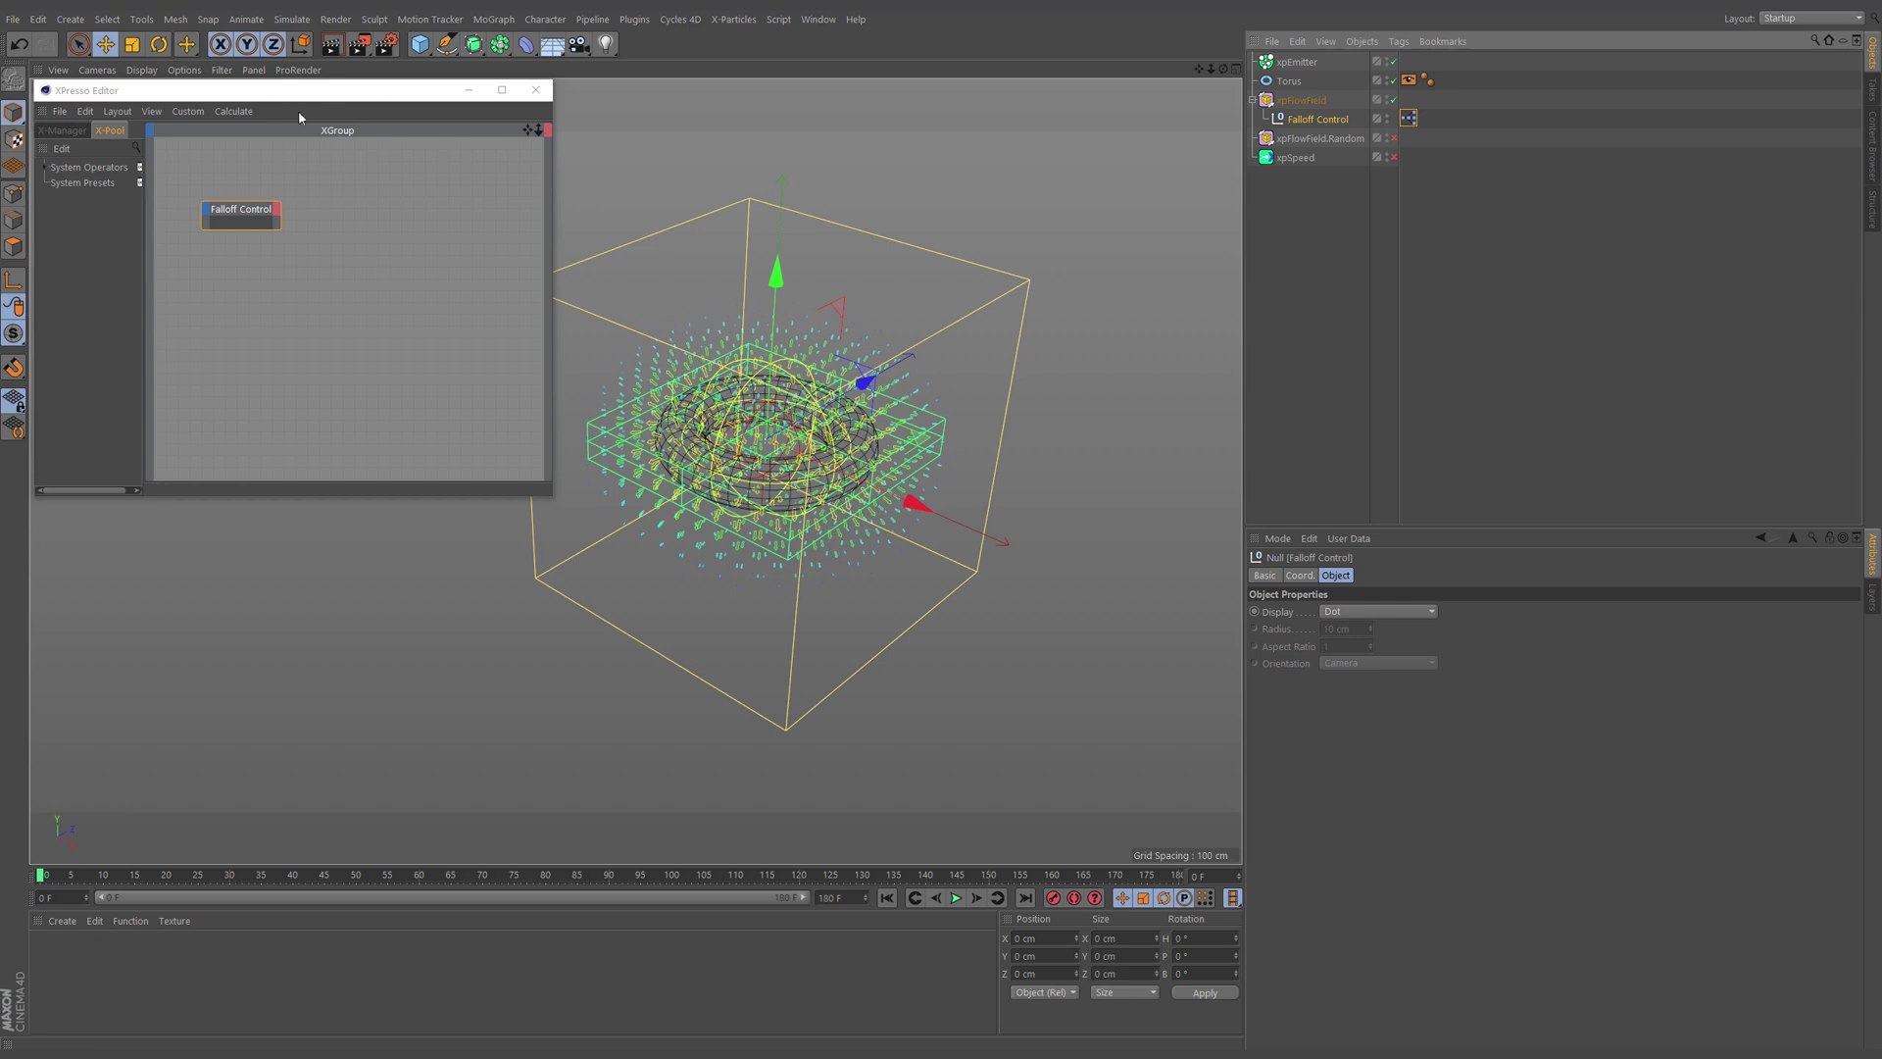
{"action": "left_click_drag", "start_coordinate": [417, 211], "coordinate": [422, 215]}
{"action": "left_click", "coordinate": [430, 206]}
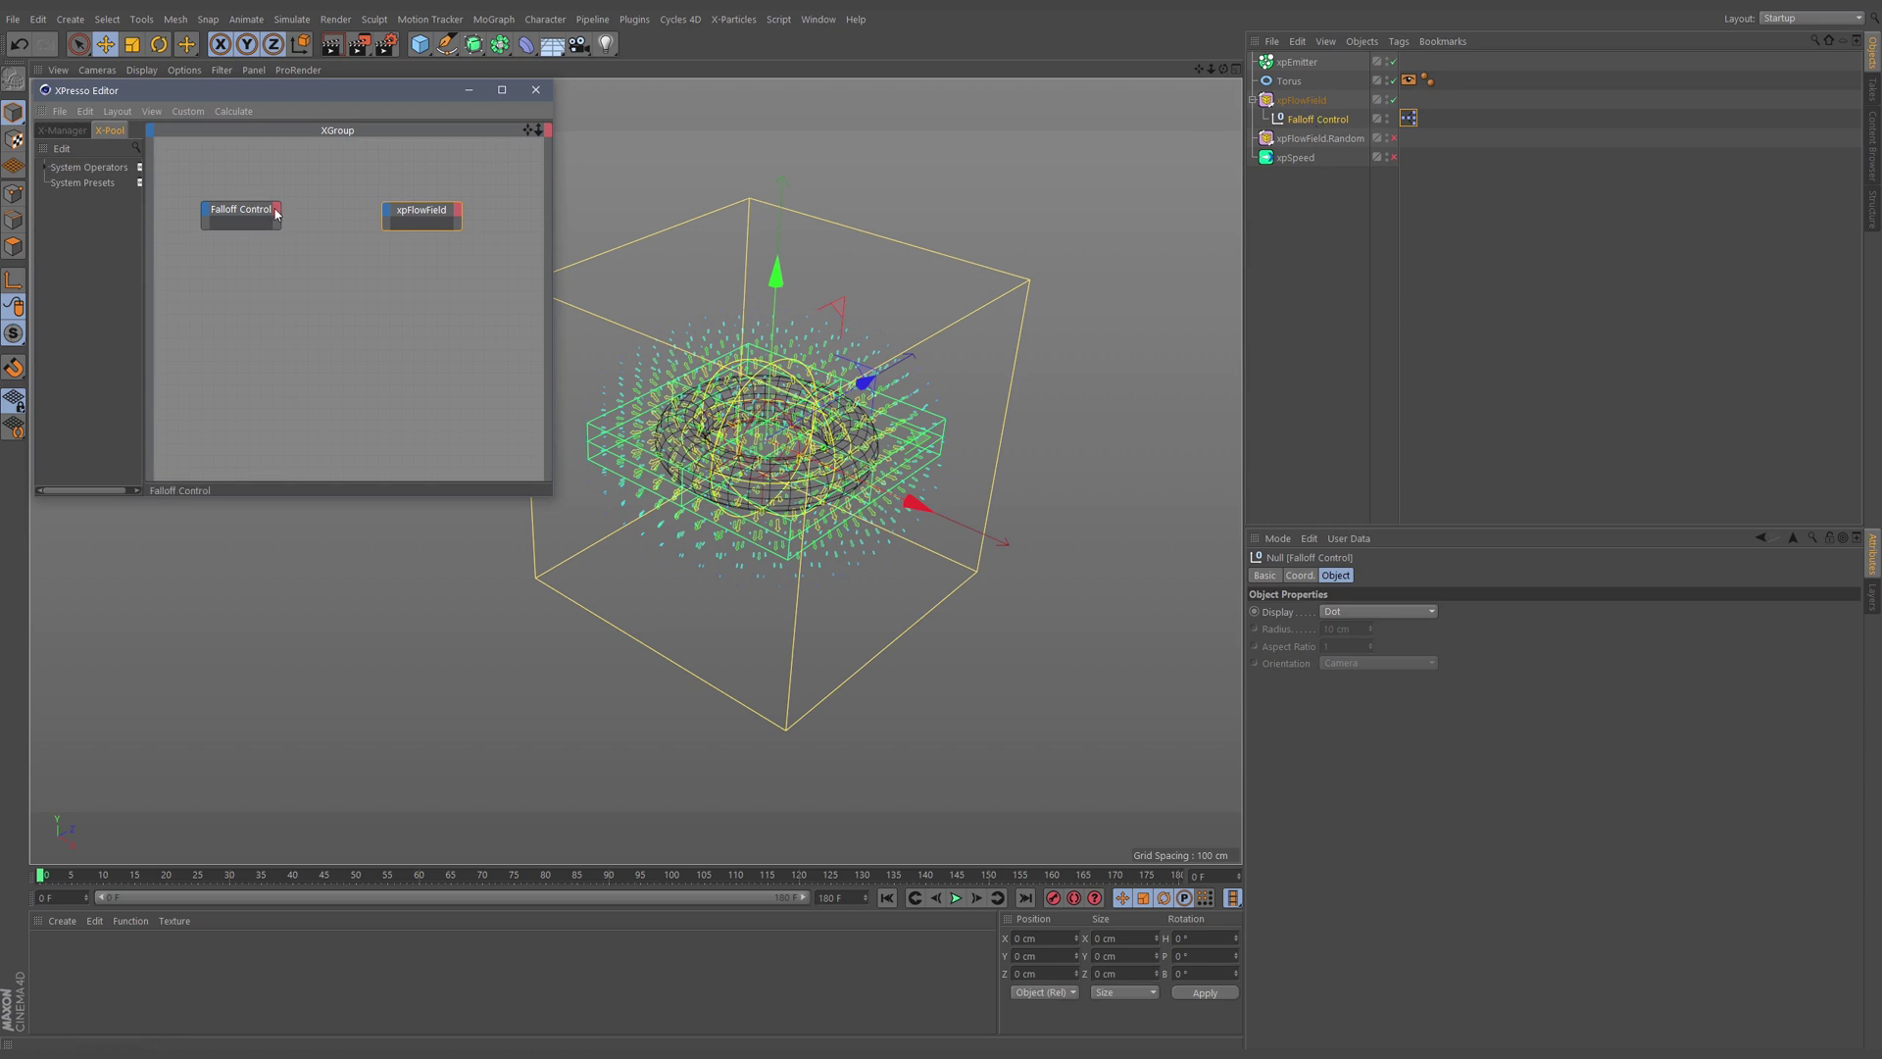
Step: Add a combined Position output port to the Falloff Control node
{"action": "left_click", "coordinate": [226, 216]}
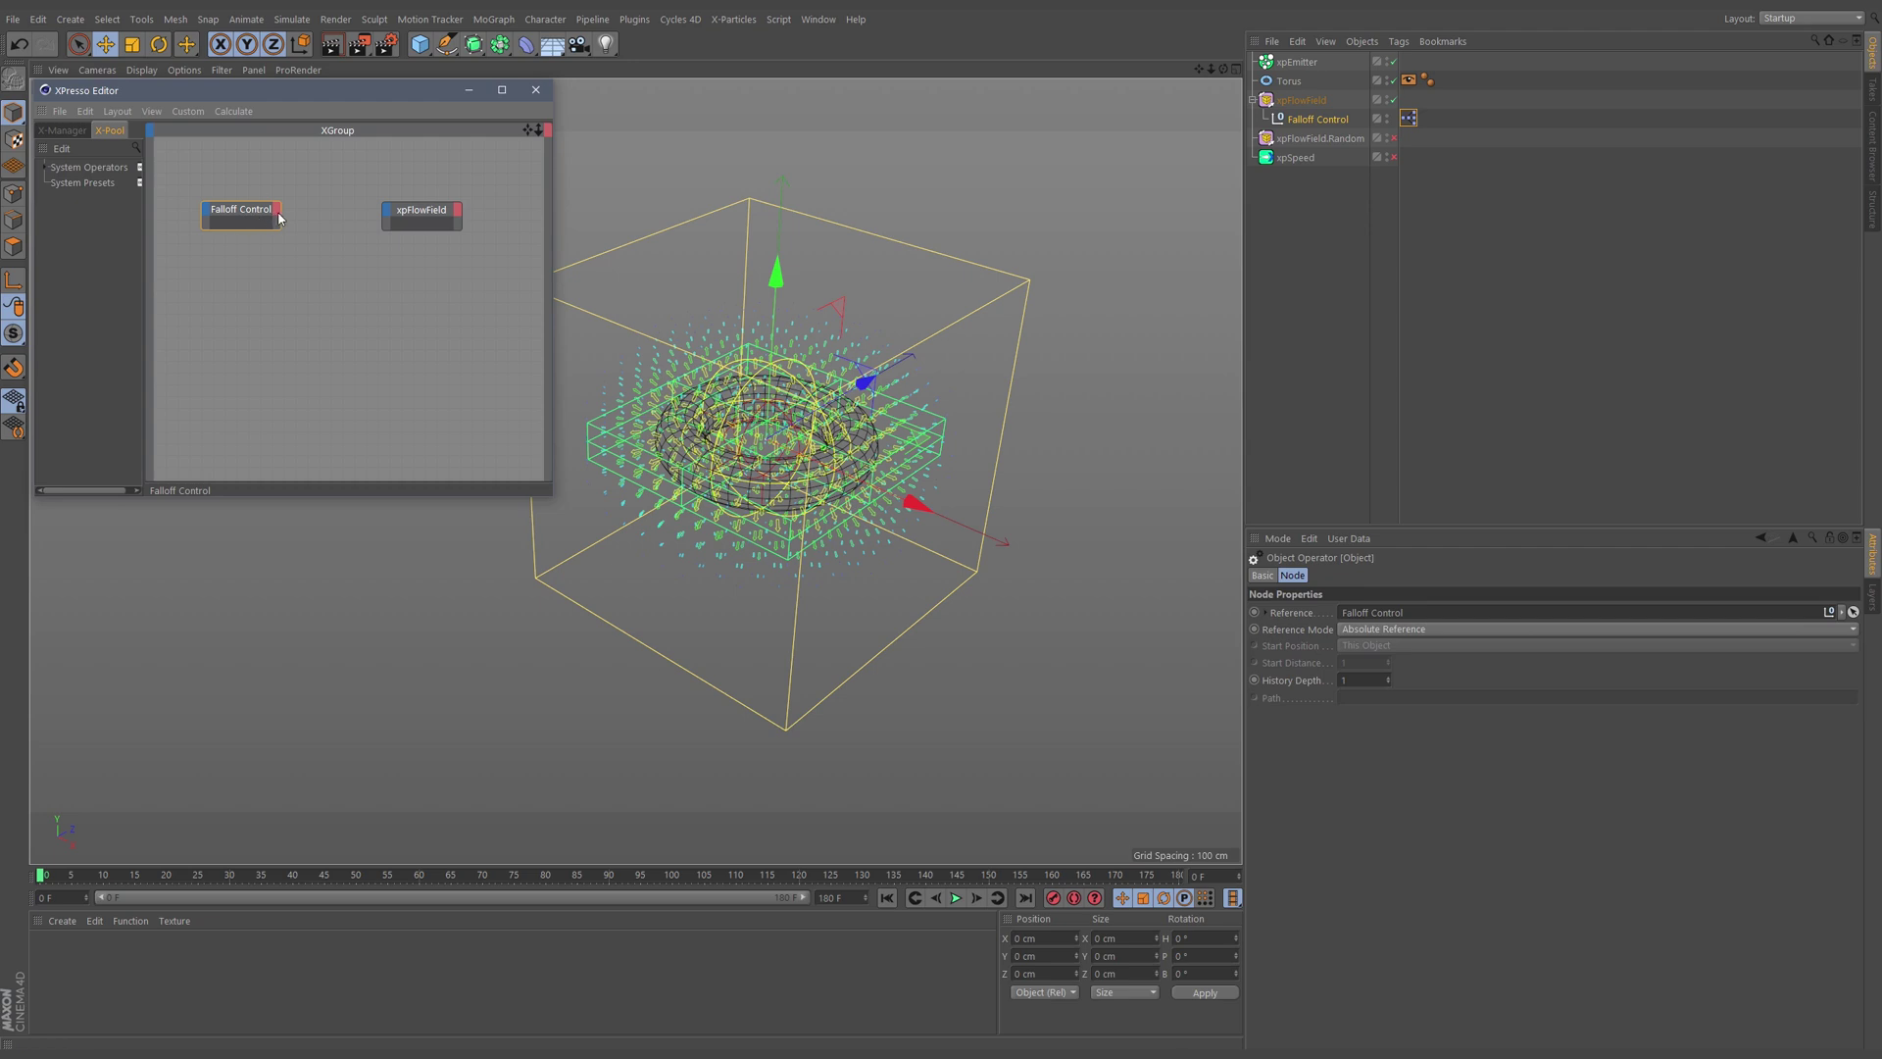
{"action": "left_click", "coordinate": [276, 211]}
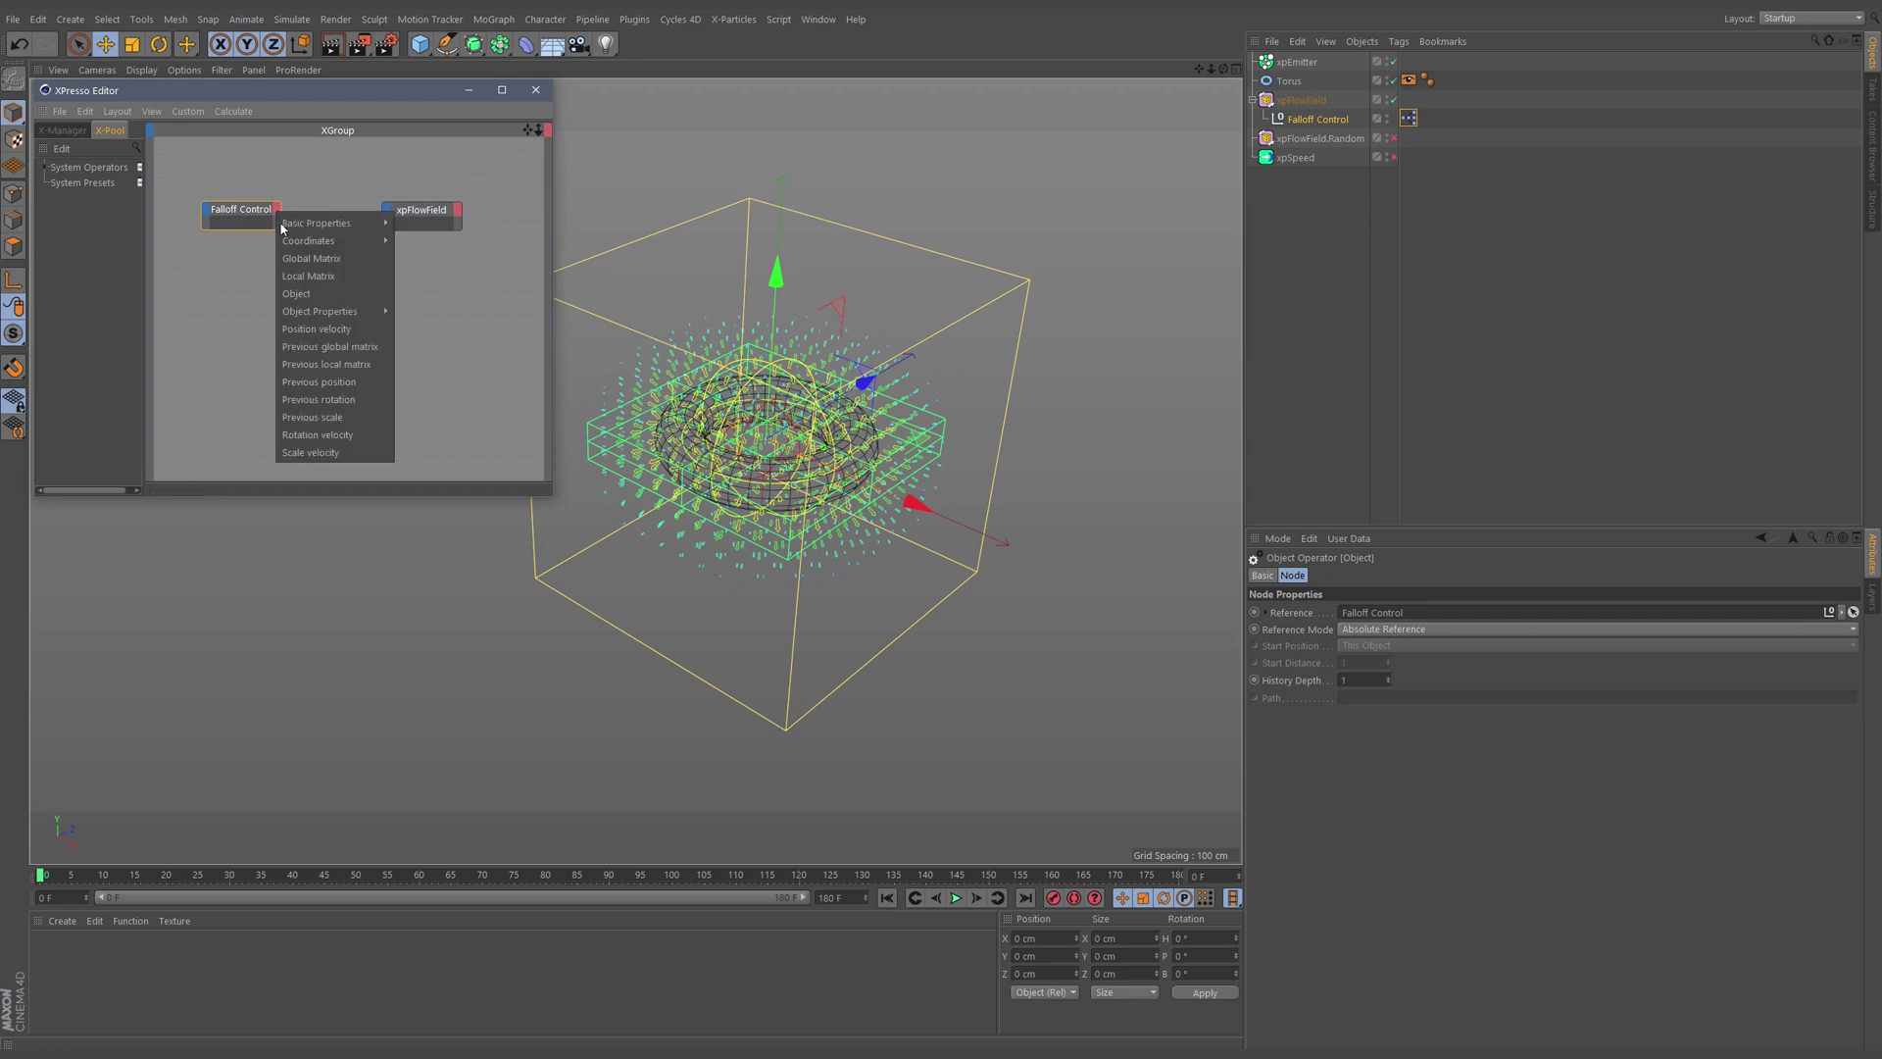
{"action": "mouse_move", "coordinate": [291, 242]}
{"action": "mouse_move", "coordinate": [429, 294]}
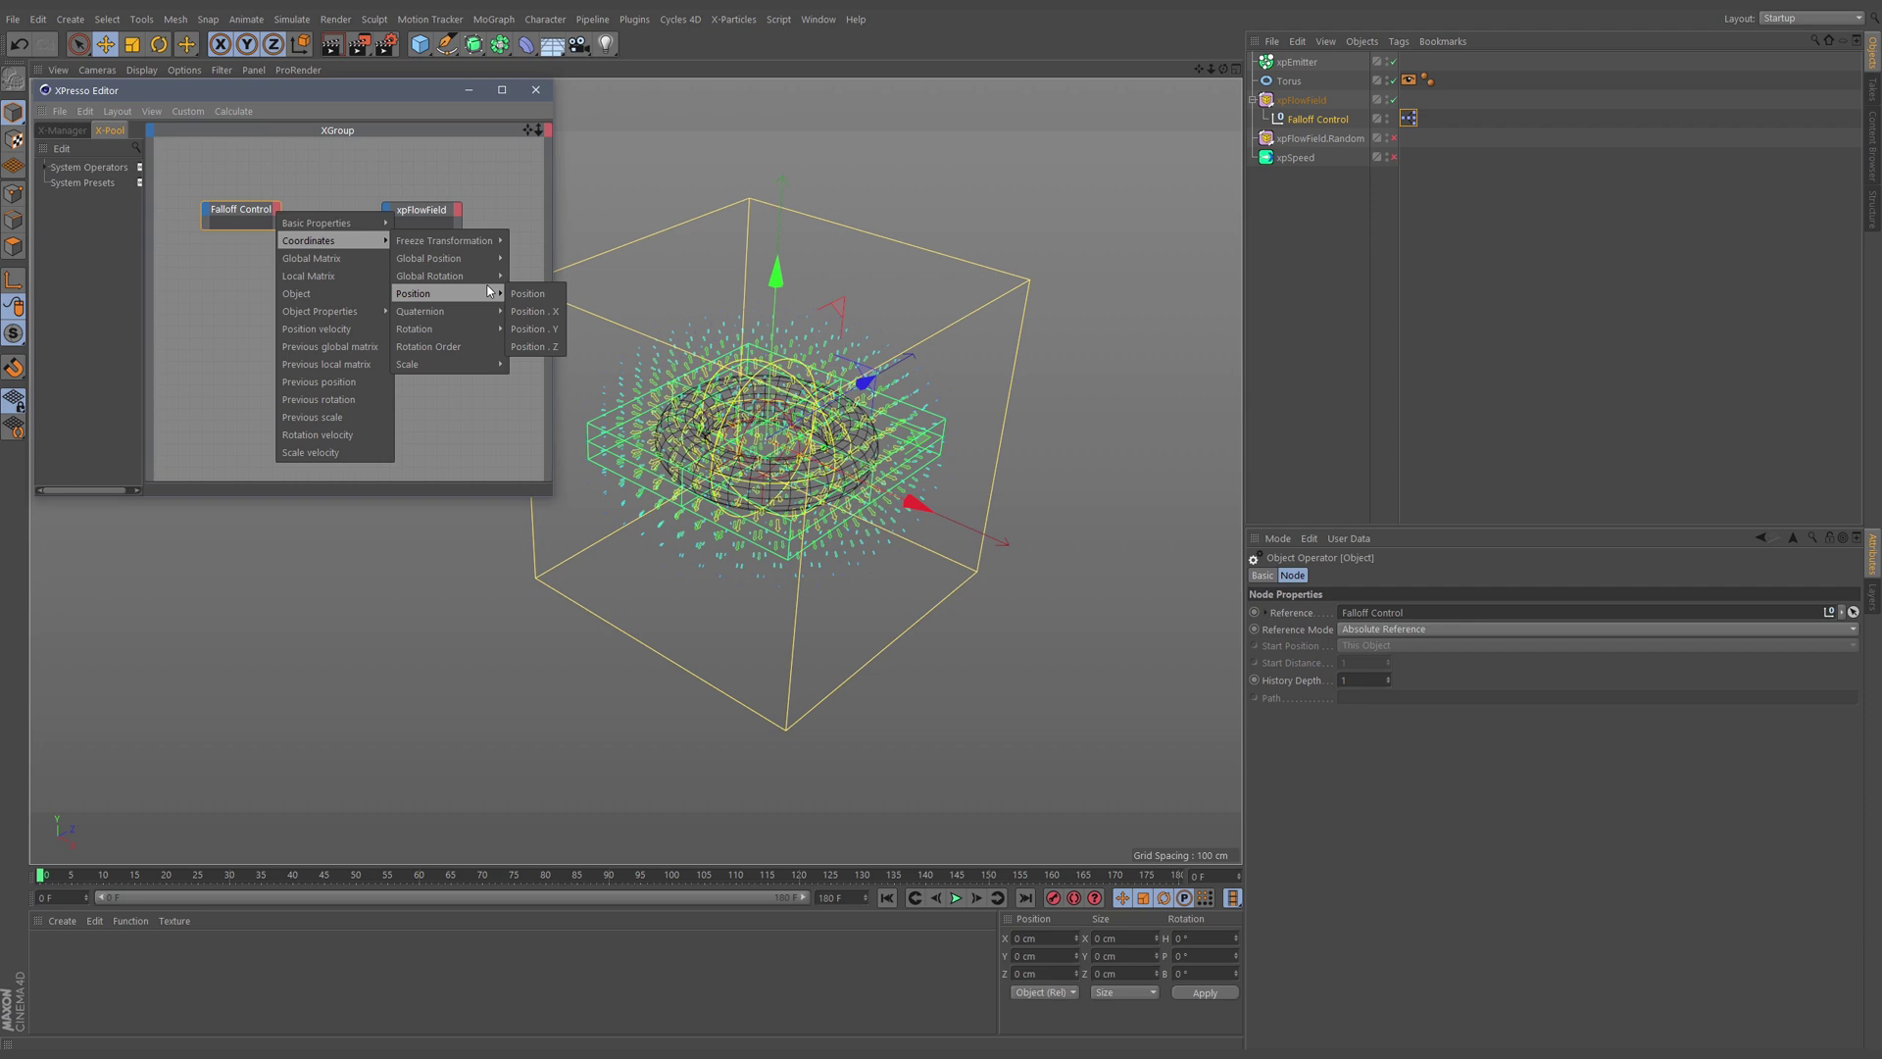
{"action": "left_click", "coordinate": [526, 294]}
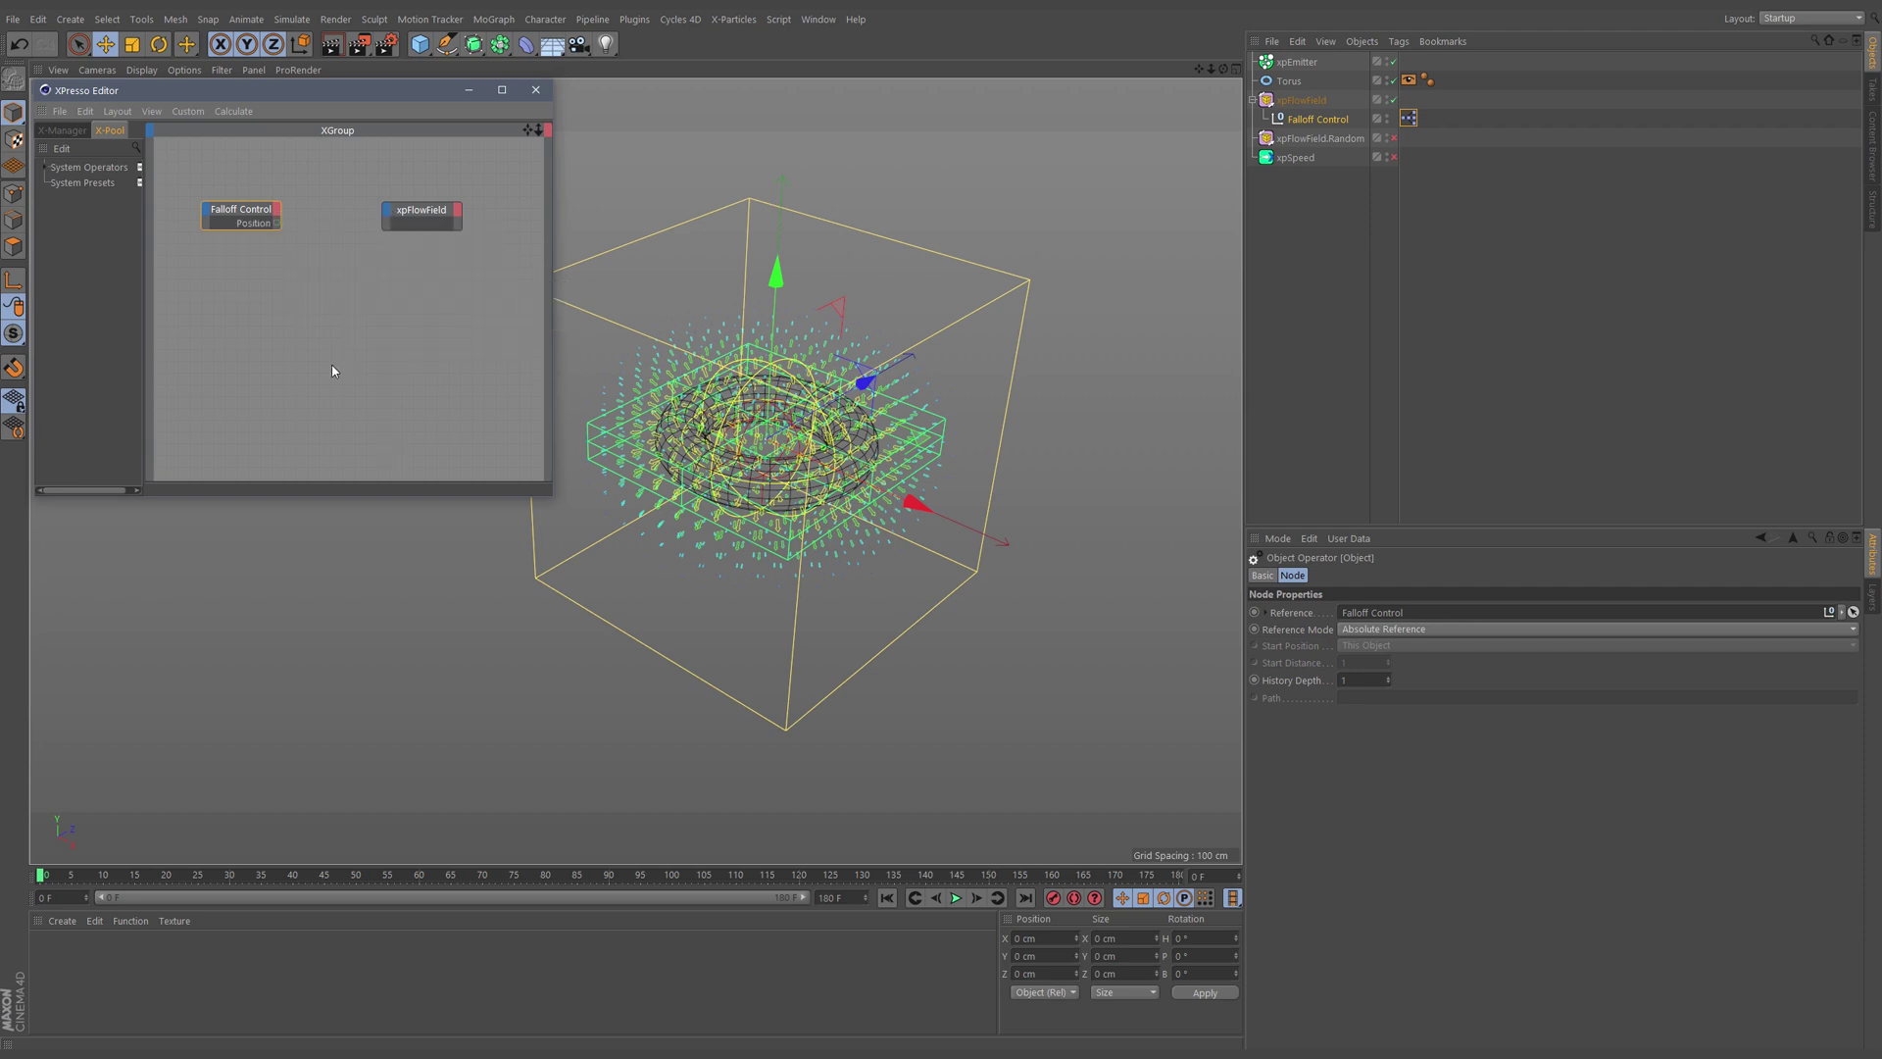
Step: Add xpFlowField's falloff Offset as an input port on its node and connect Falloff Control's Position output to it
{"action": "left_click", "coordinate": [385, 217]}
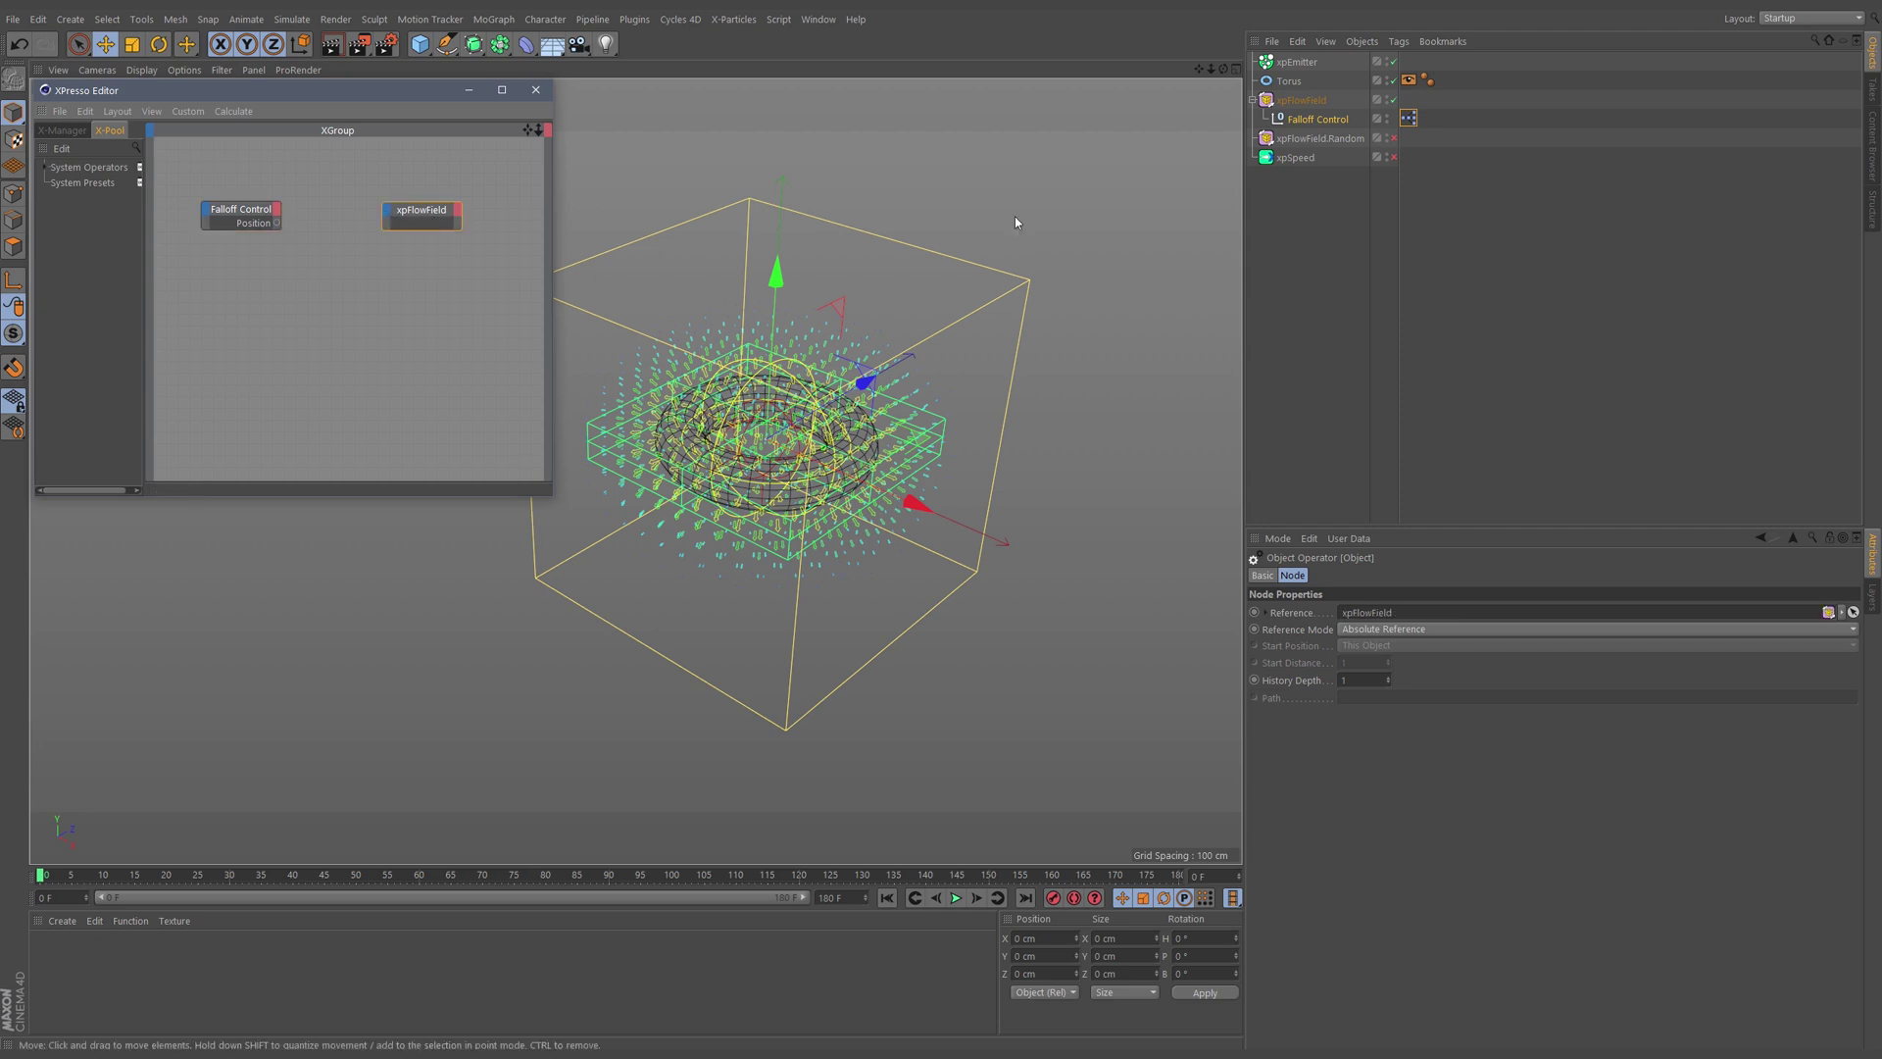
{"action": "left_click", "coordinate": [1309, 102]}
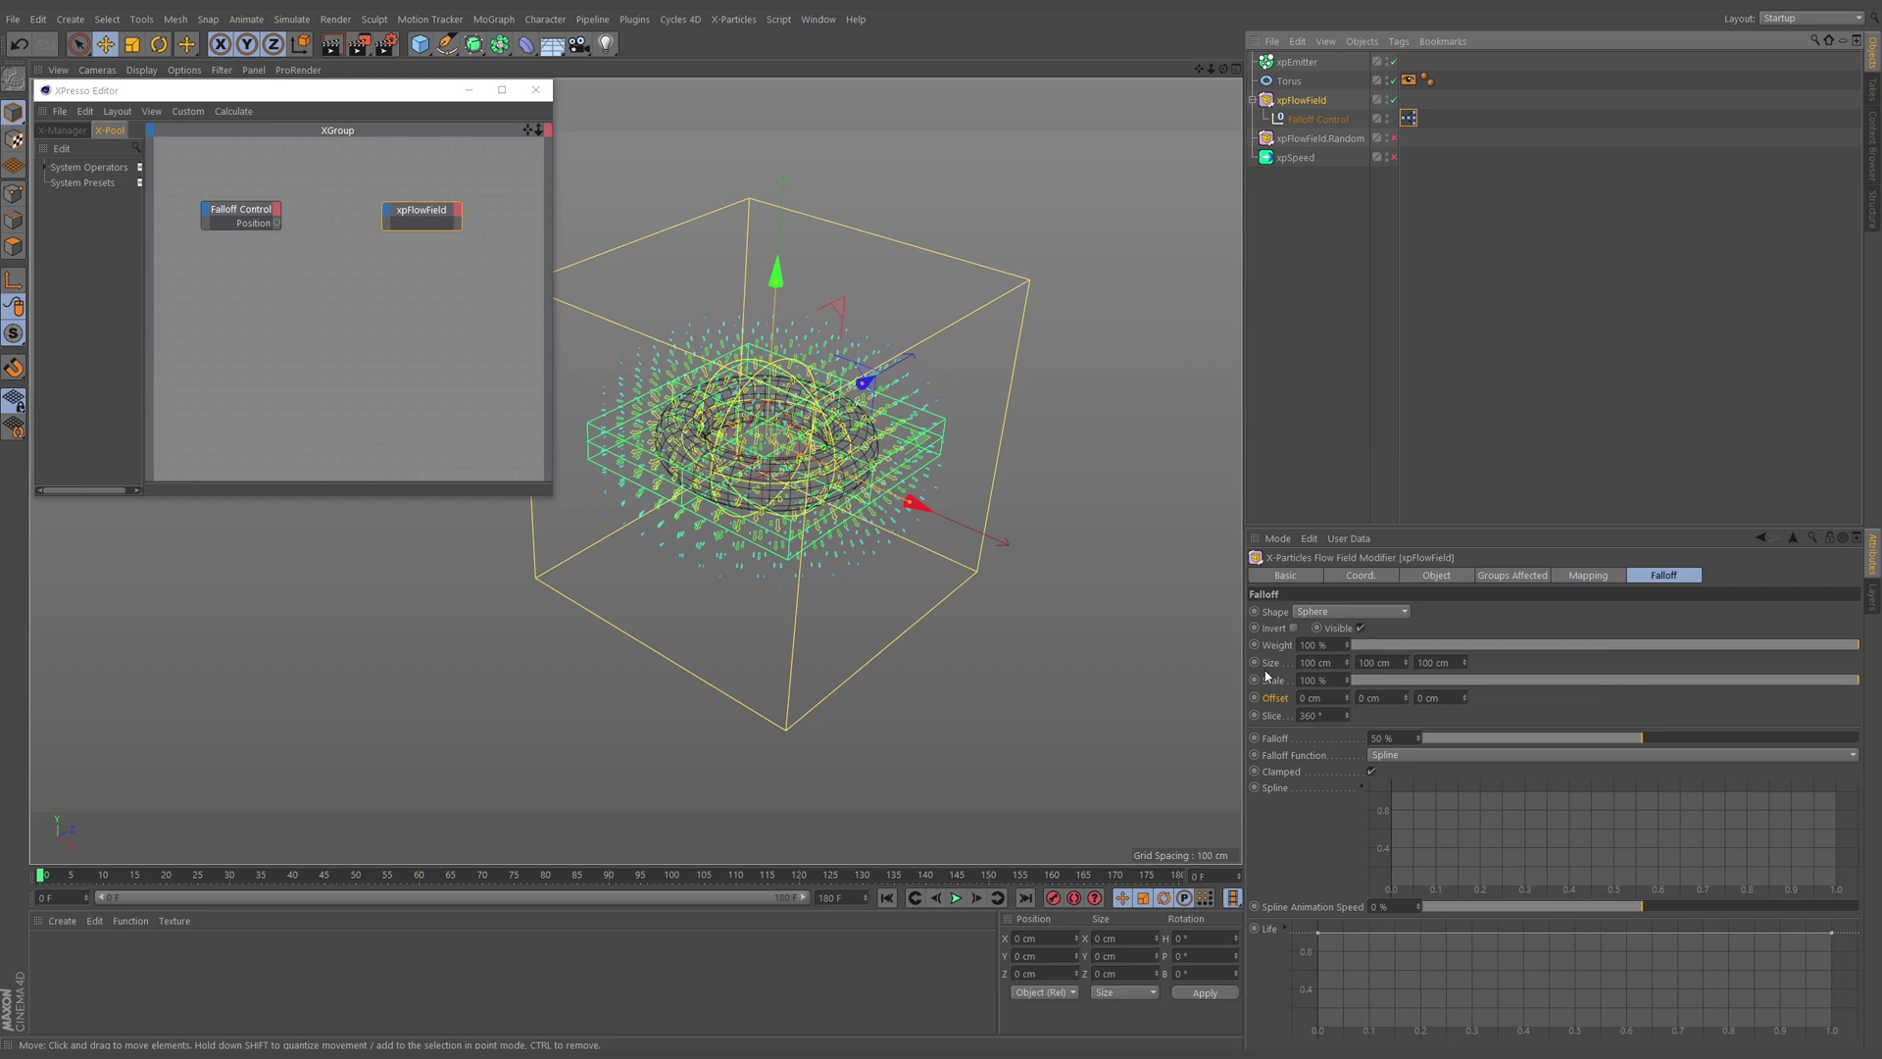
{"action": "left_click_drag", "start_coordinate": [456, 319], "coordinate": [390, 217]}
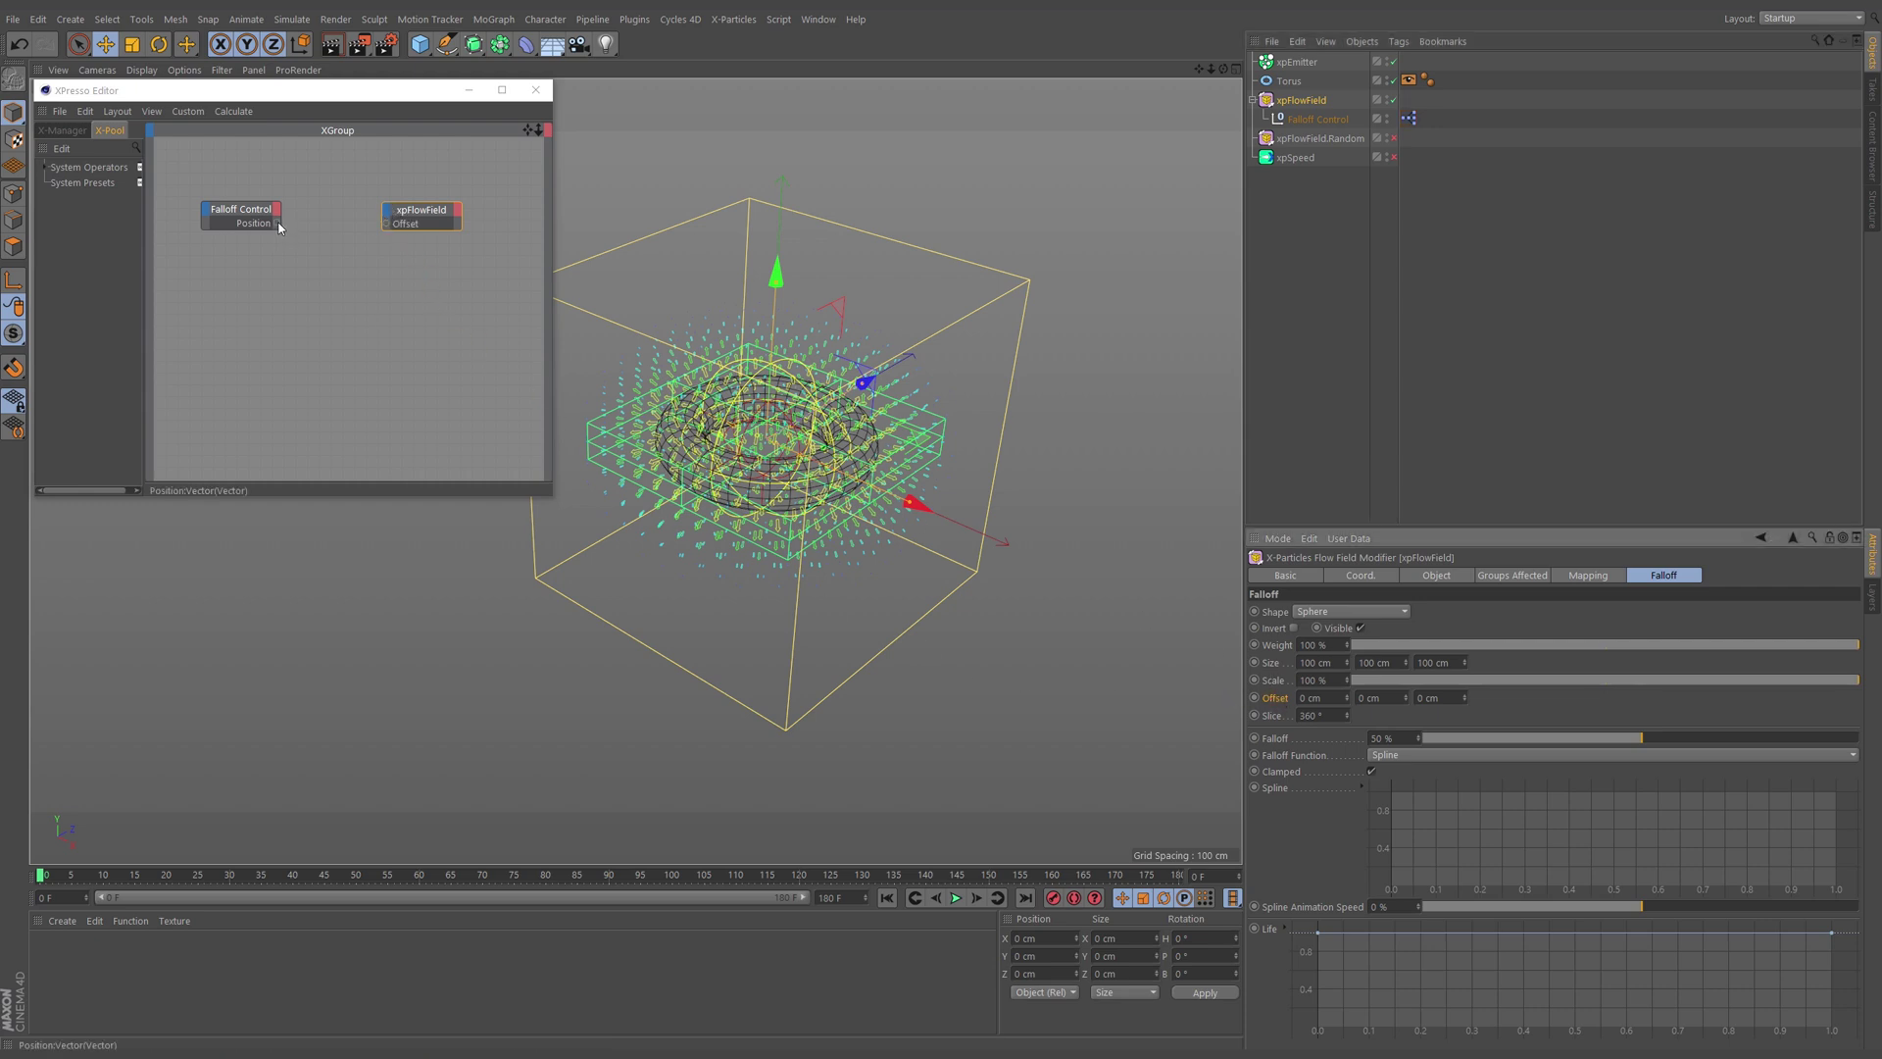
{"action": "left_click_drag", "start_coordinate": [390, 248], "coordinate": [386, 223]}
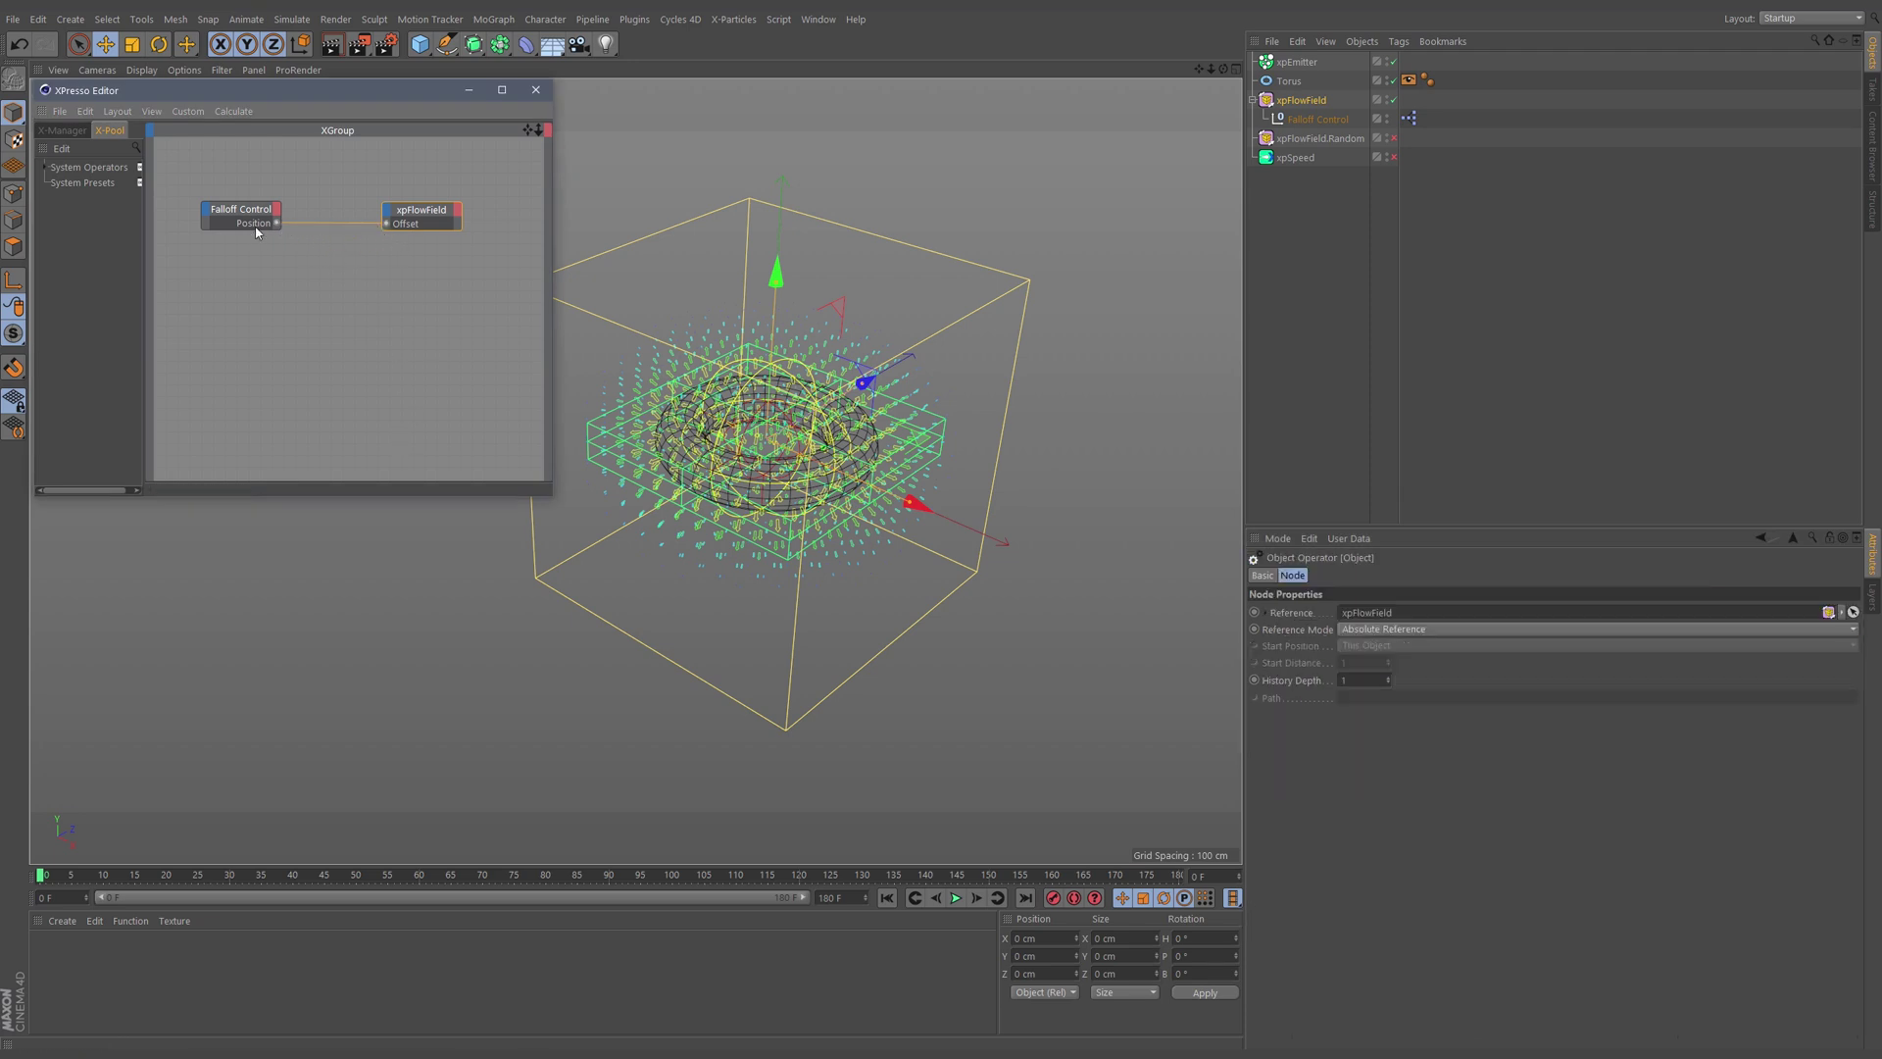
Step: Lock the attribute display on xpFlowField's Falloff settings and select the Falloff Control Null
{"action": "left_click", "coordinate": [1318, 118]}
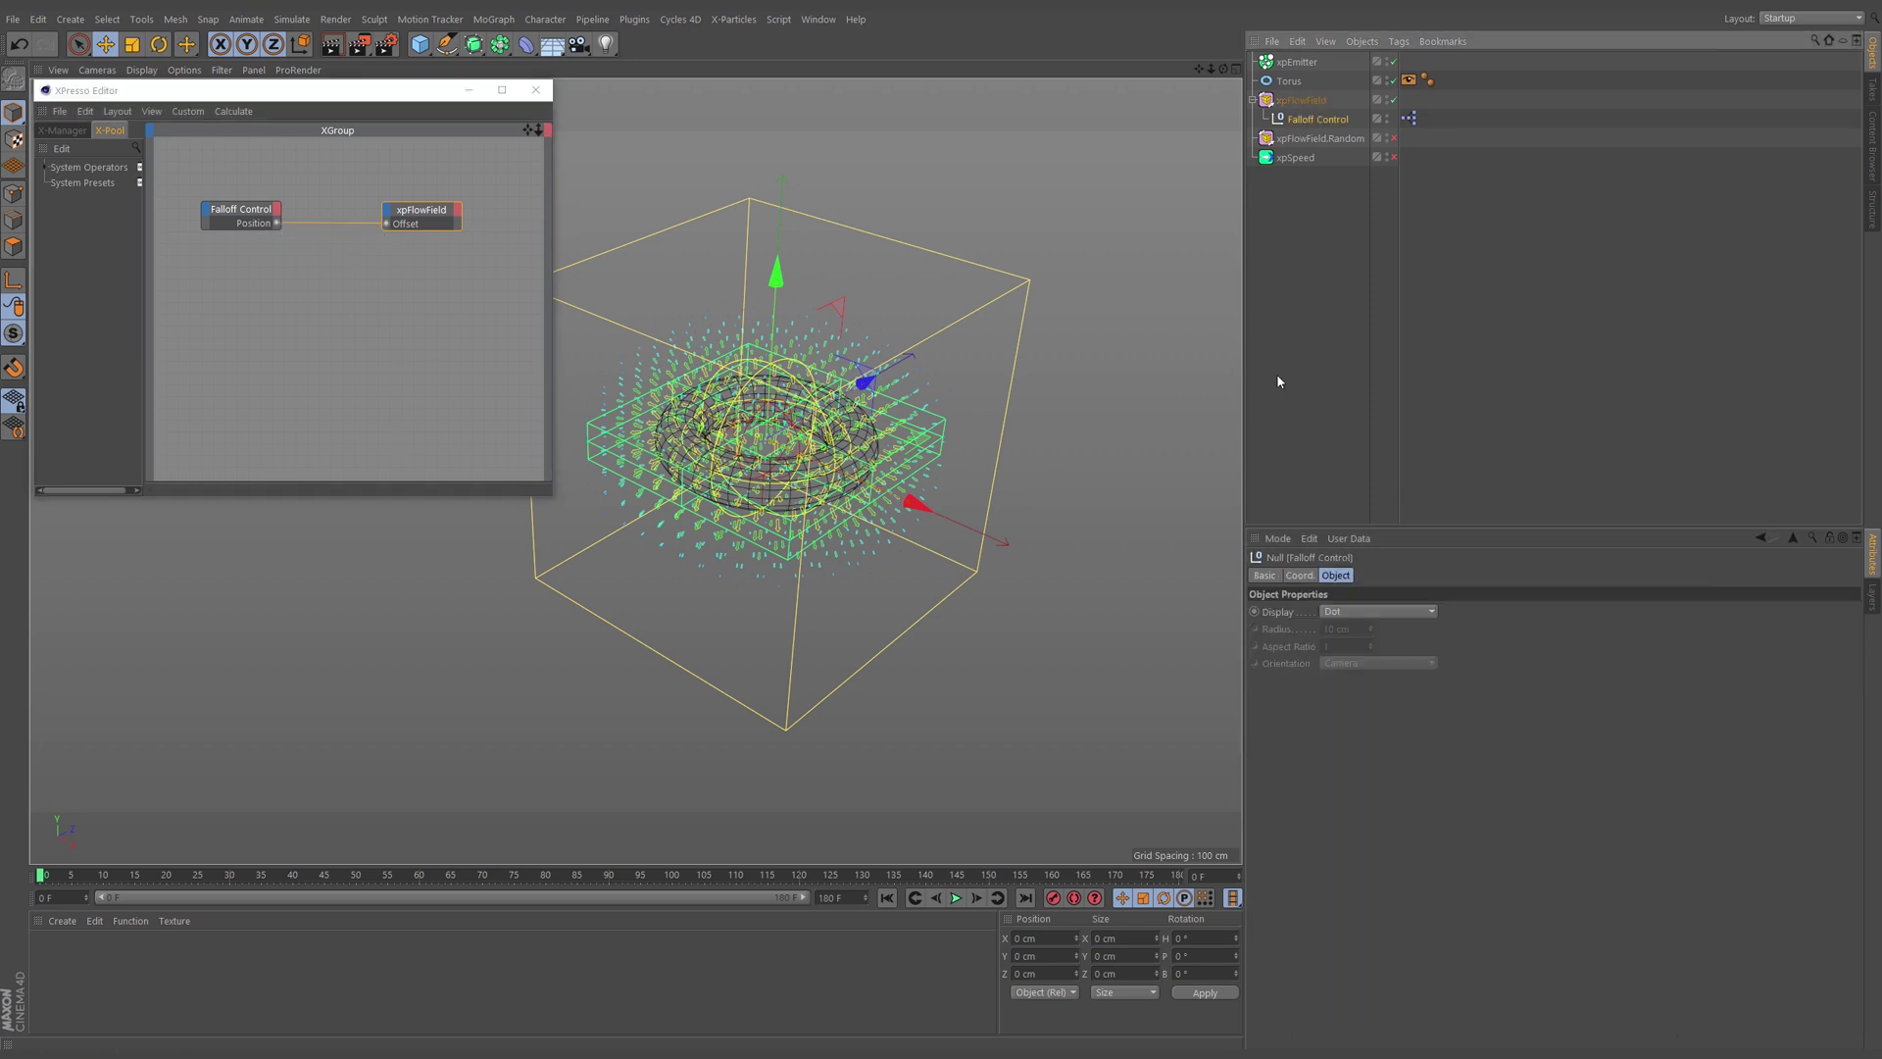
{"action": "left_click", "coordinate": [1298, 575]}
{"action": "left_click", "coordinate": [1304, 100]}
{"action": "left_click", "coordinate": [1657, 576]}
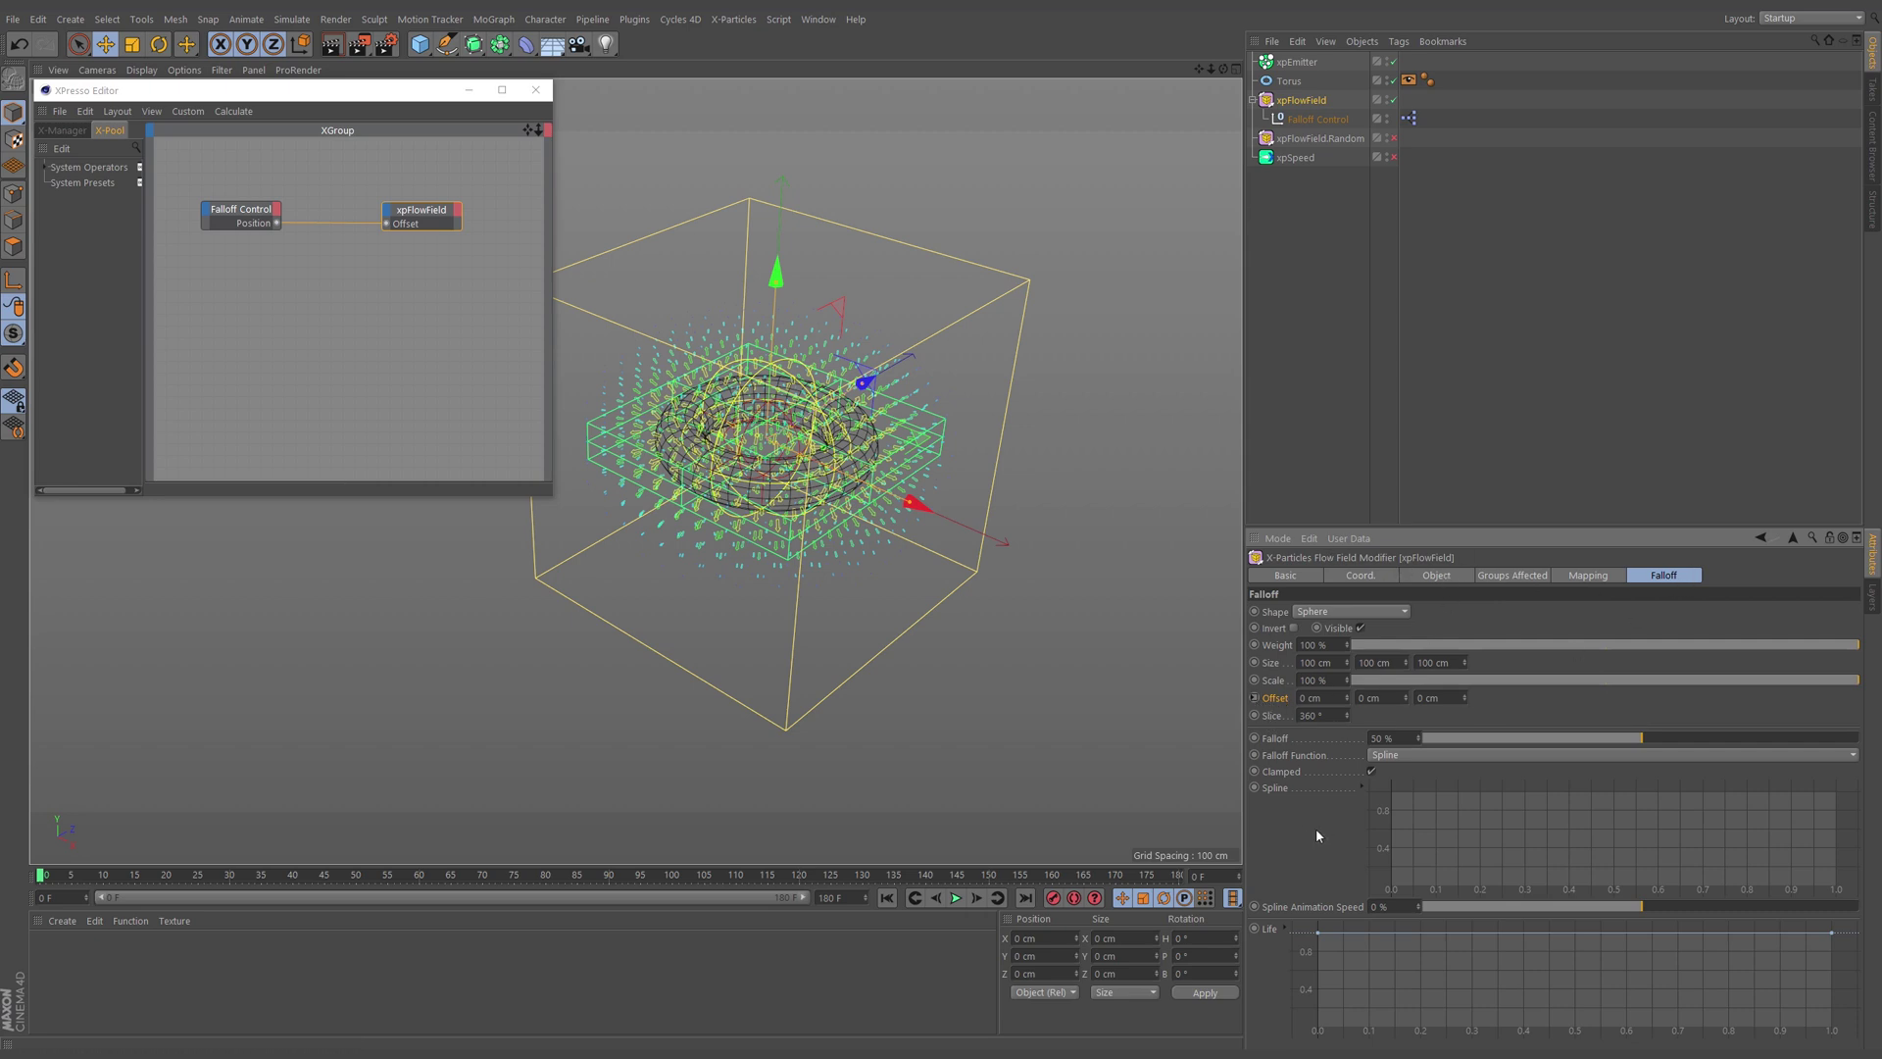
{"action": "left_click", "coordinate": [1831, 538]}
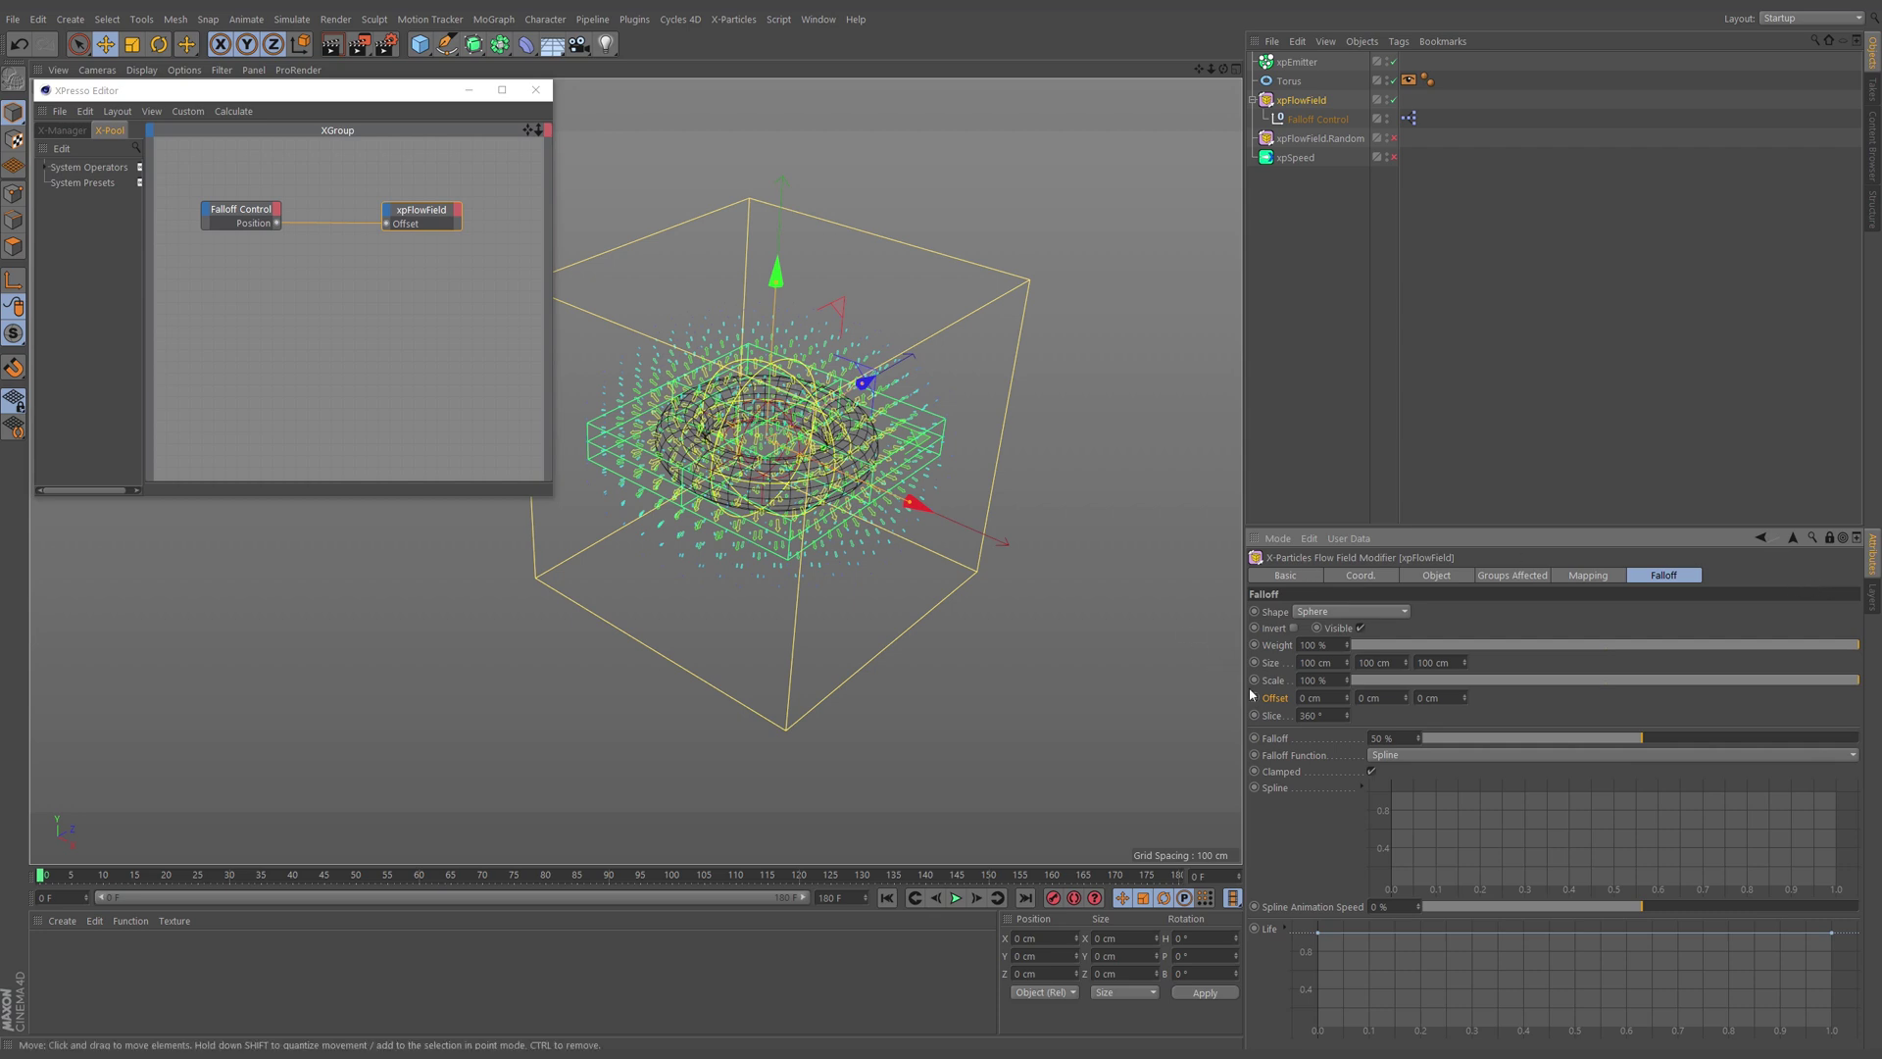
{"action": "left_click", "coordinate": [1297, 215]}
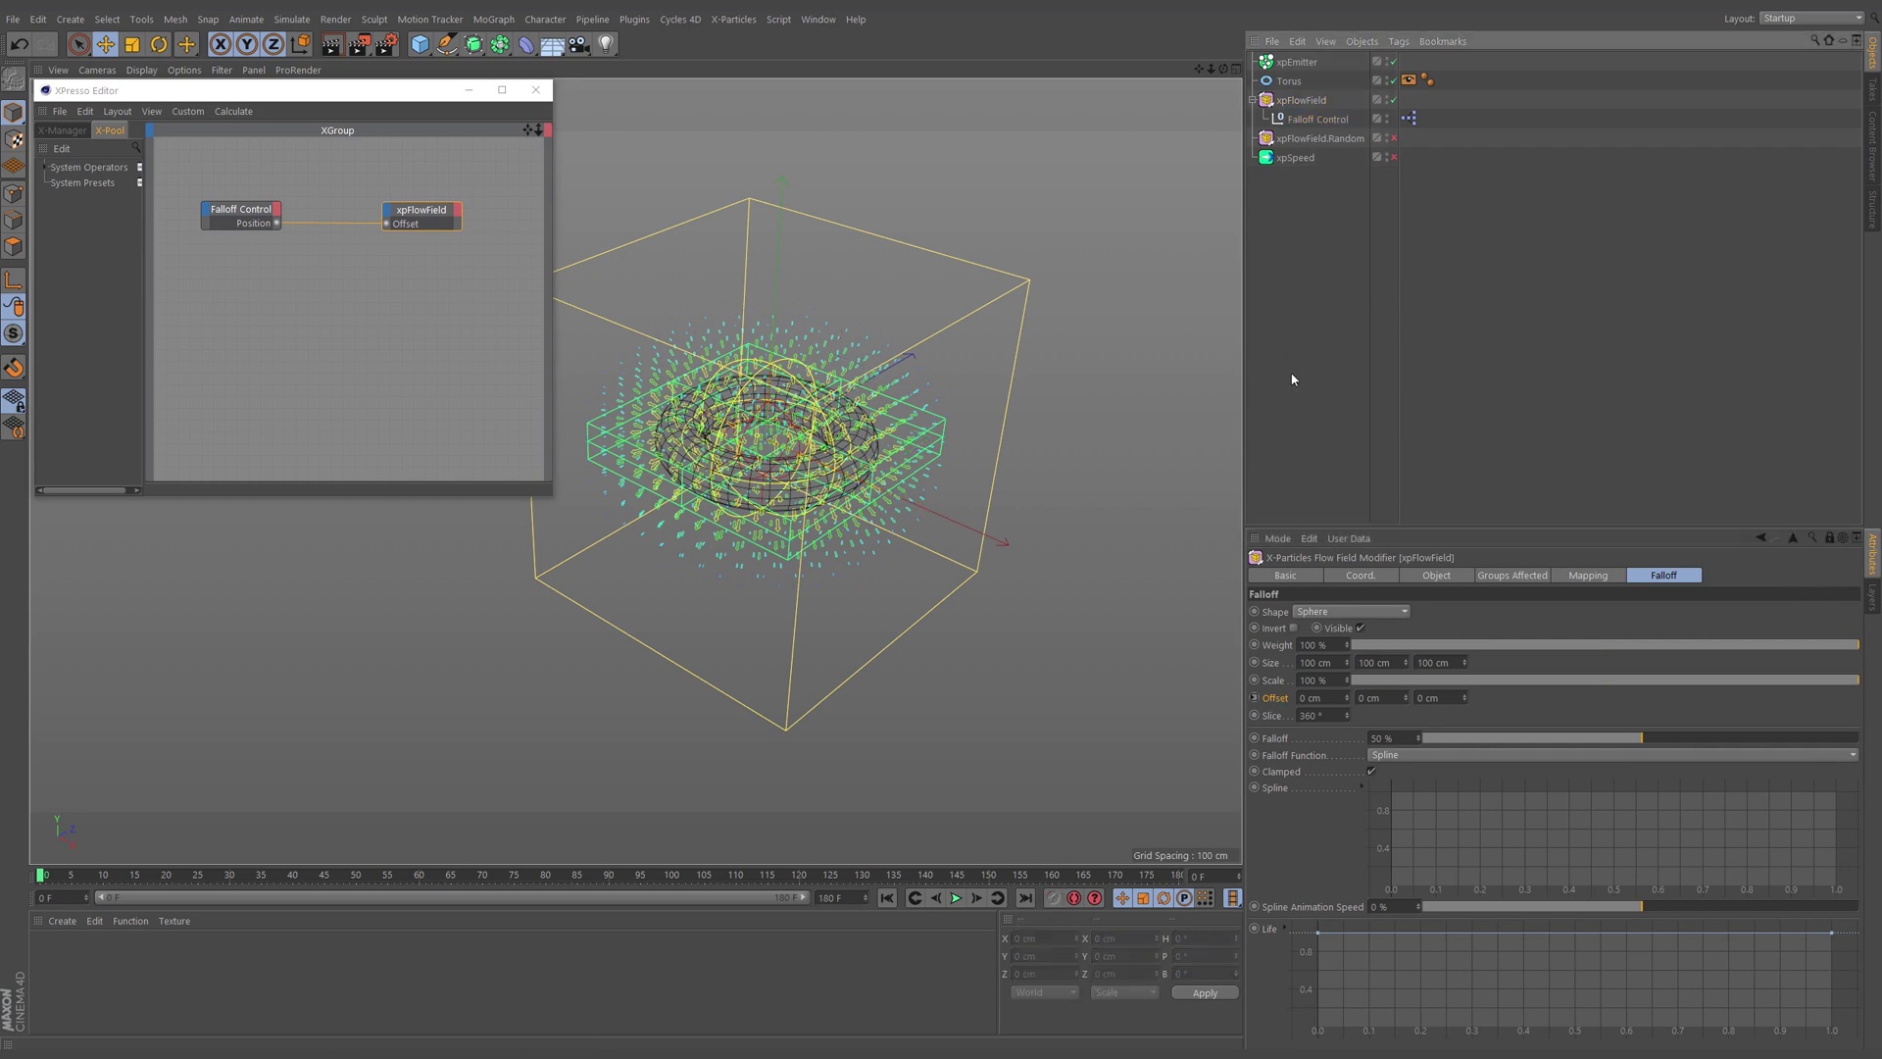
{"action": "left_click", "coordinate": [1353, 119]}
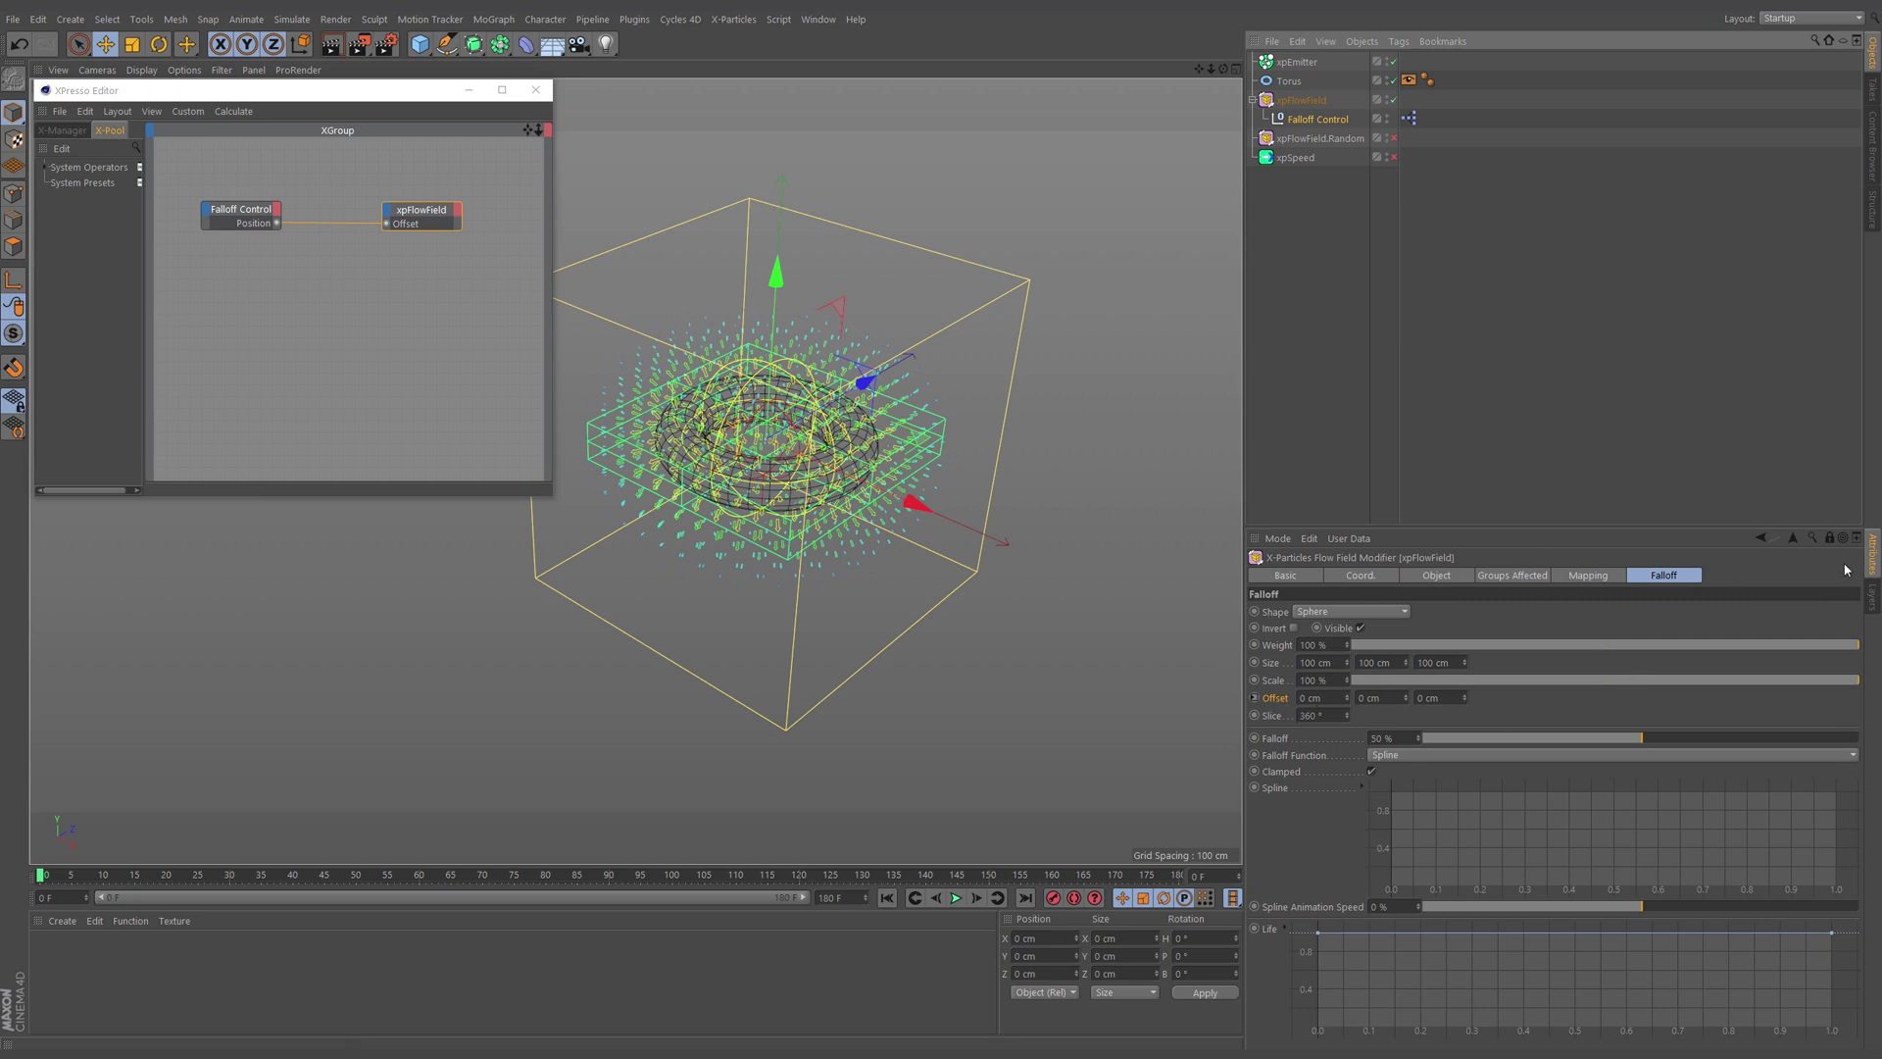
Step: Try moving the Falloff Control Null around the scene to test the falloff offset link, and undo the moves
{"action": "left_click_drag", "start_coordinate": [706, 703], "coordinate": [987, 549]}
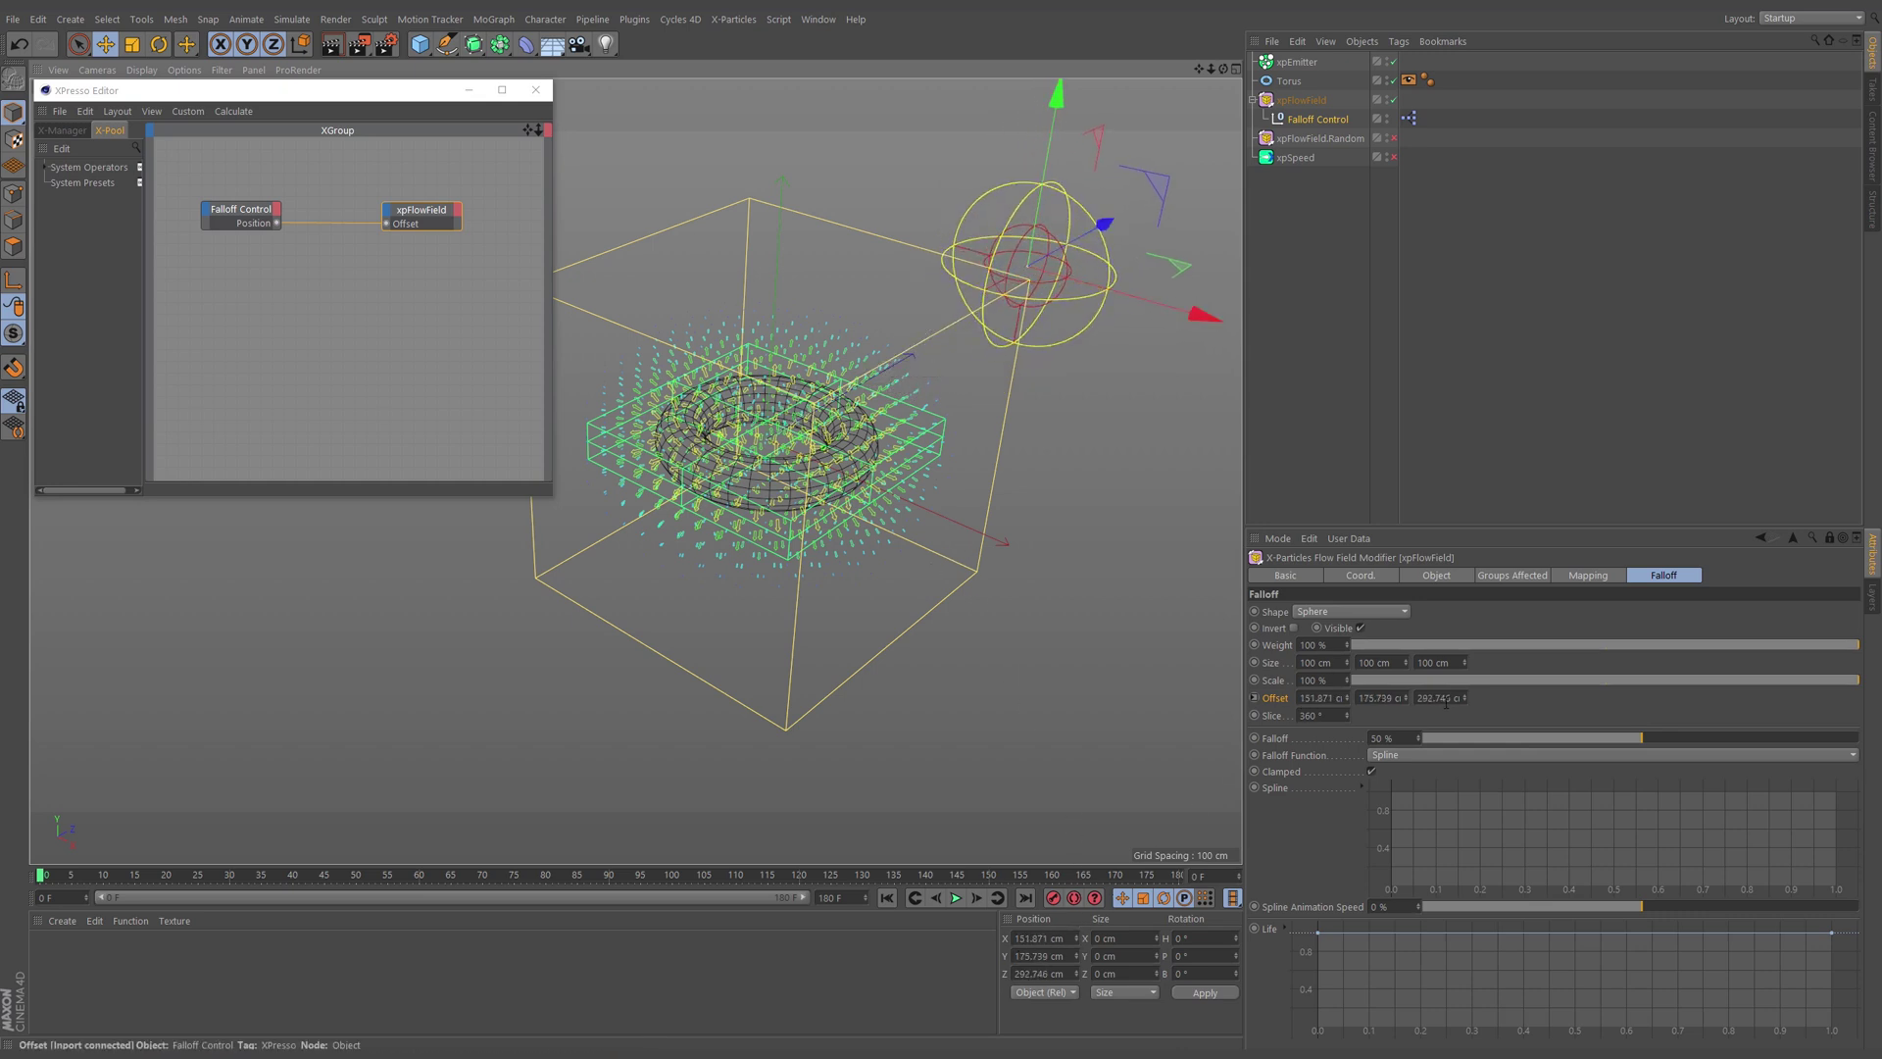
{"action": "left_click_drag", "start_coordinate": [1068, 528], "coordinate": [928, 765]}
{"action": "key", "text": "ctrl+z"}
{"action": "key", "text": "ctrl+z"}
{"action": "key", "text": "ctrl+z"}
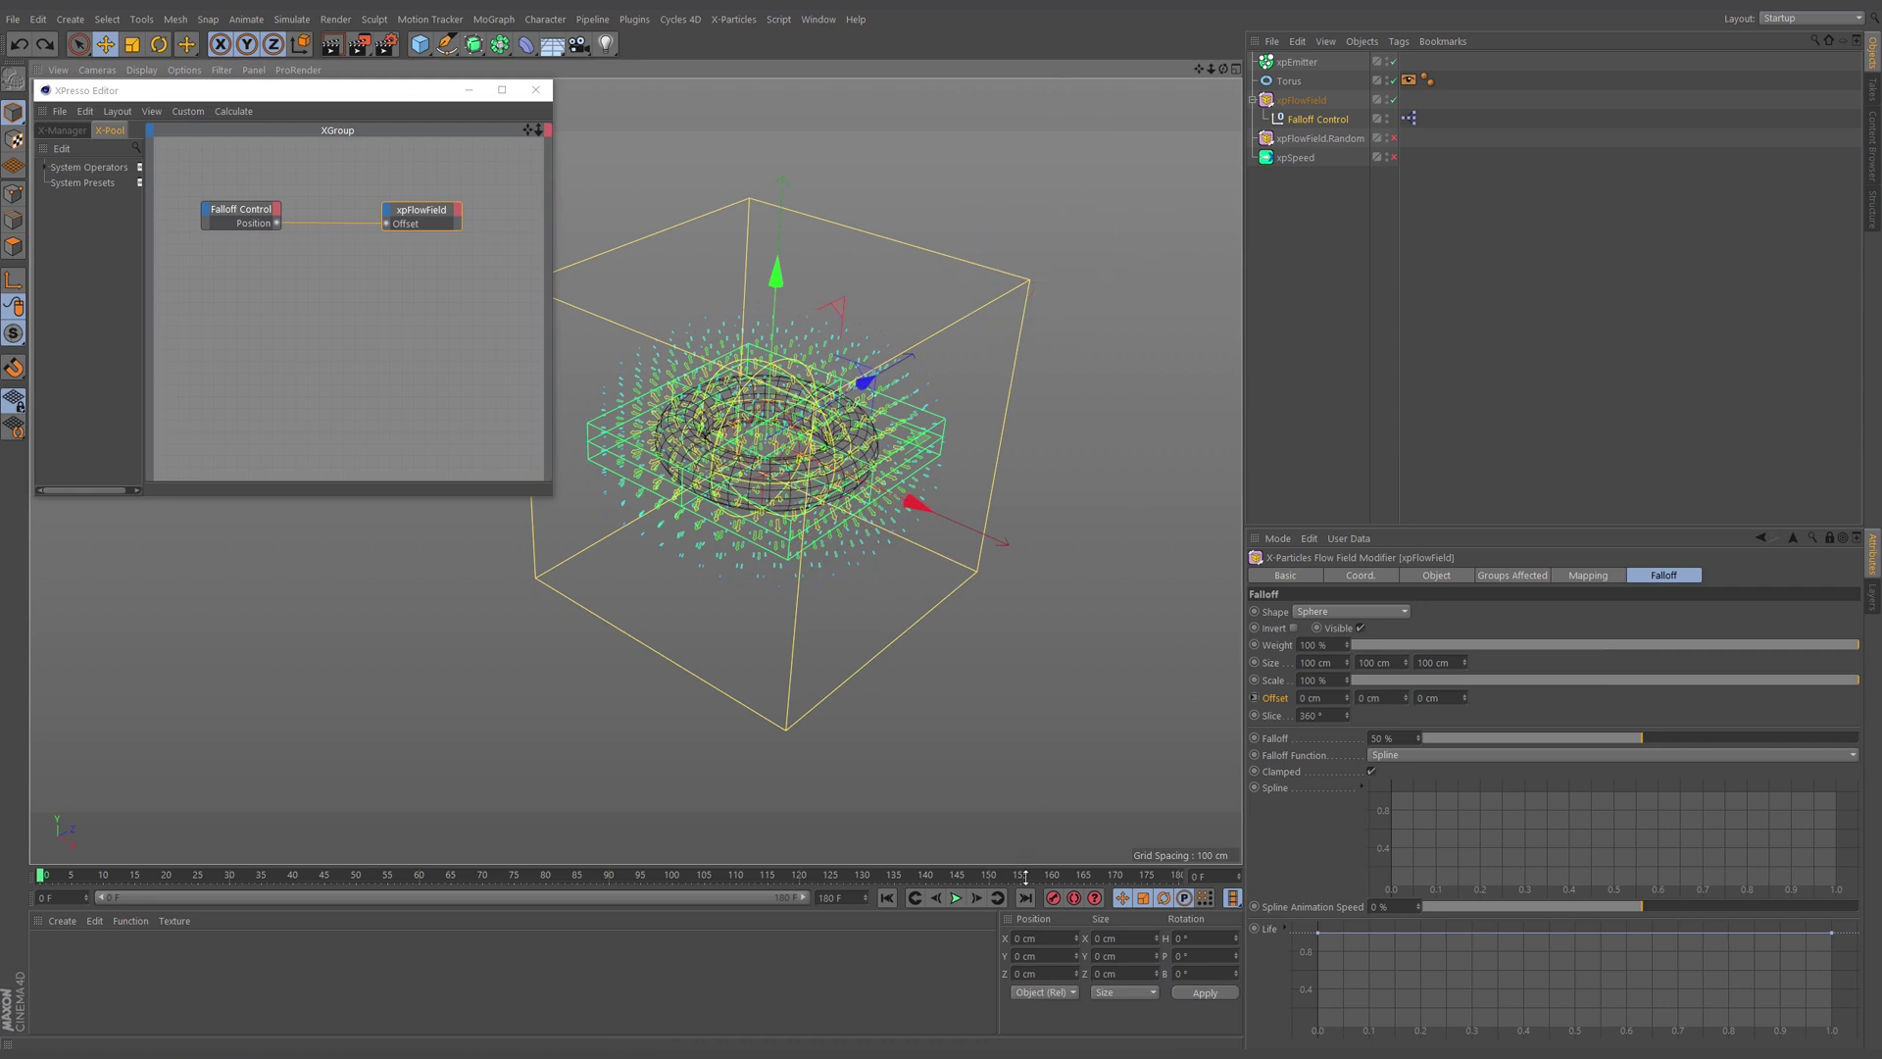
Step: Keyframe Falloff Control with autokeying from about X 283 cm at frame 0 to about X -344 cm at frame 90
{"action": "left_click_drag", "start_coordinate": [911, 504], "coordinate": [1109, 593]}
{"action": "left_click", "coordinate": [1074, 898]}
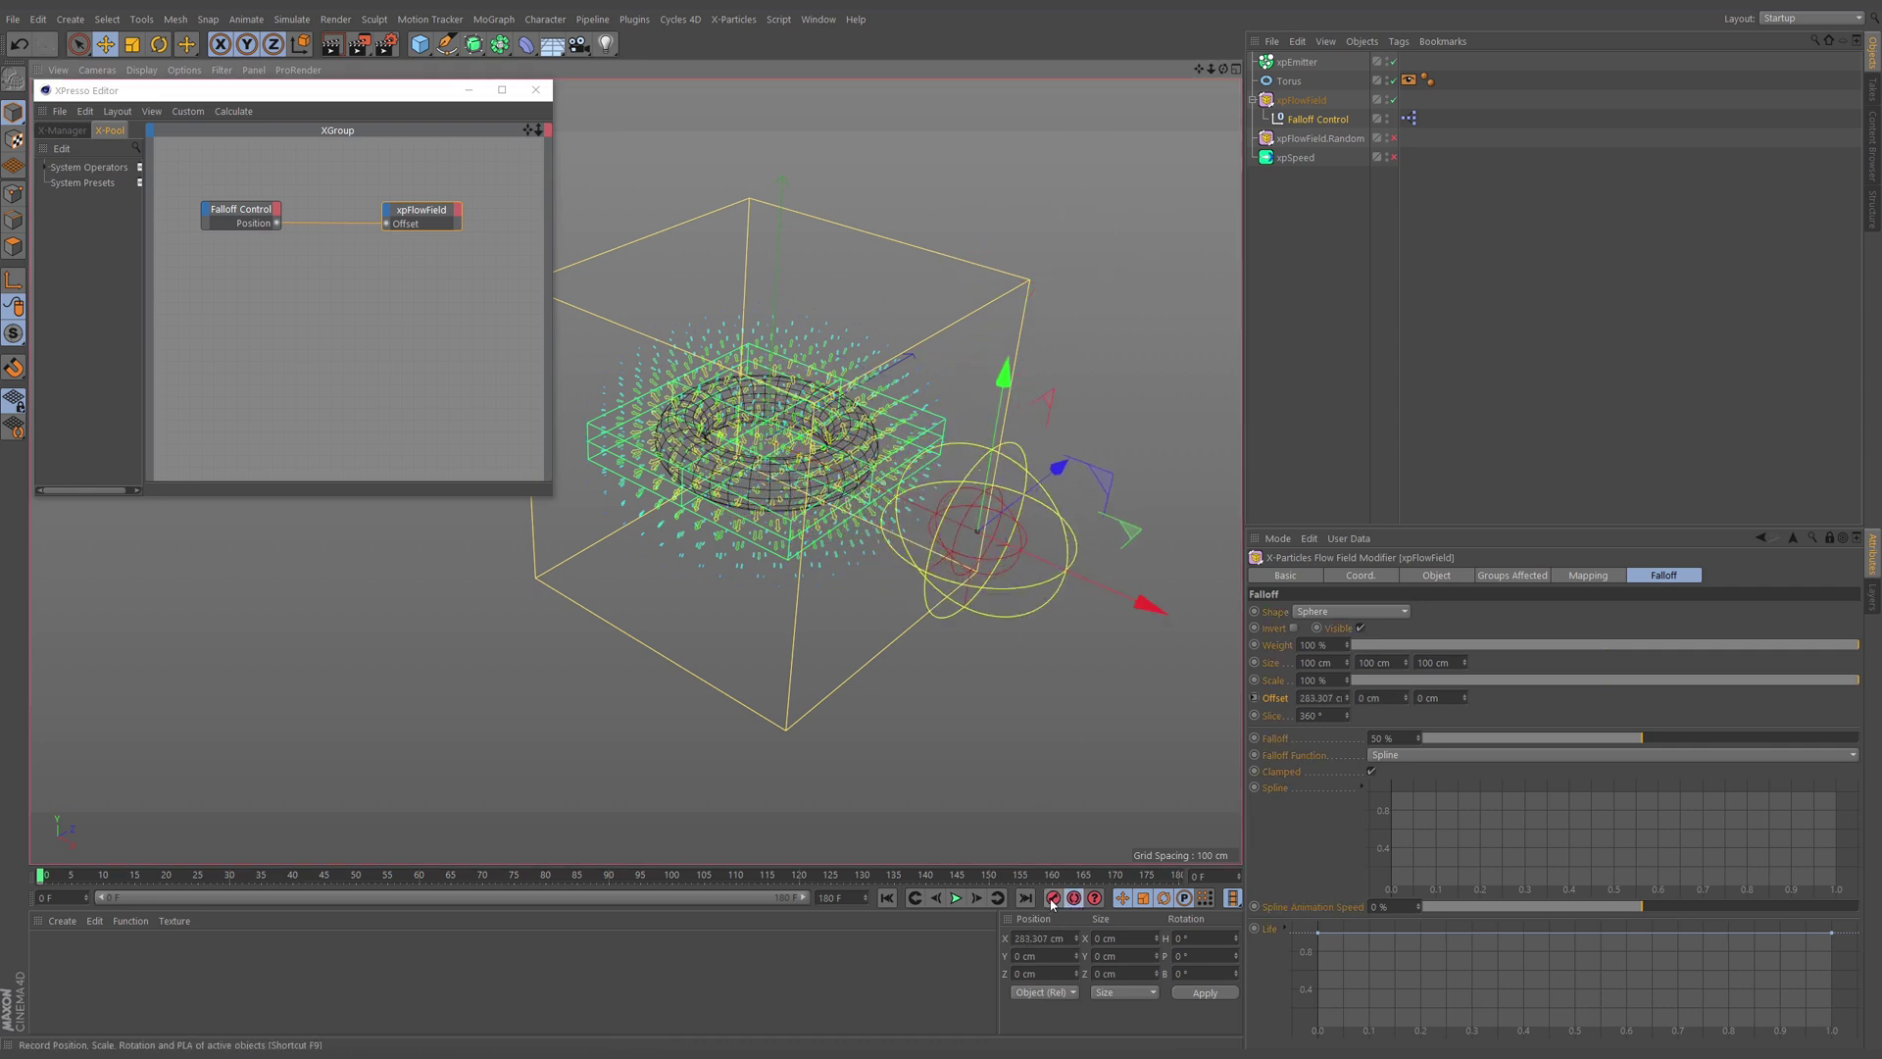
{"action": "left_click", "coordinate": [614, 875]}
{"action": "left_click_drag", "start_coordinate": [980, 534], "coordinate": [892, 784]}
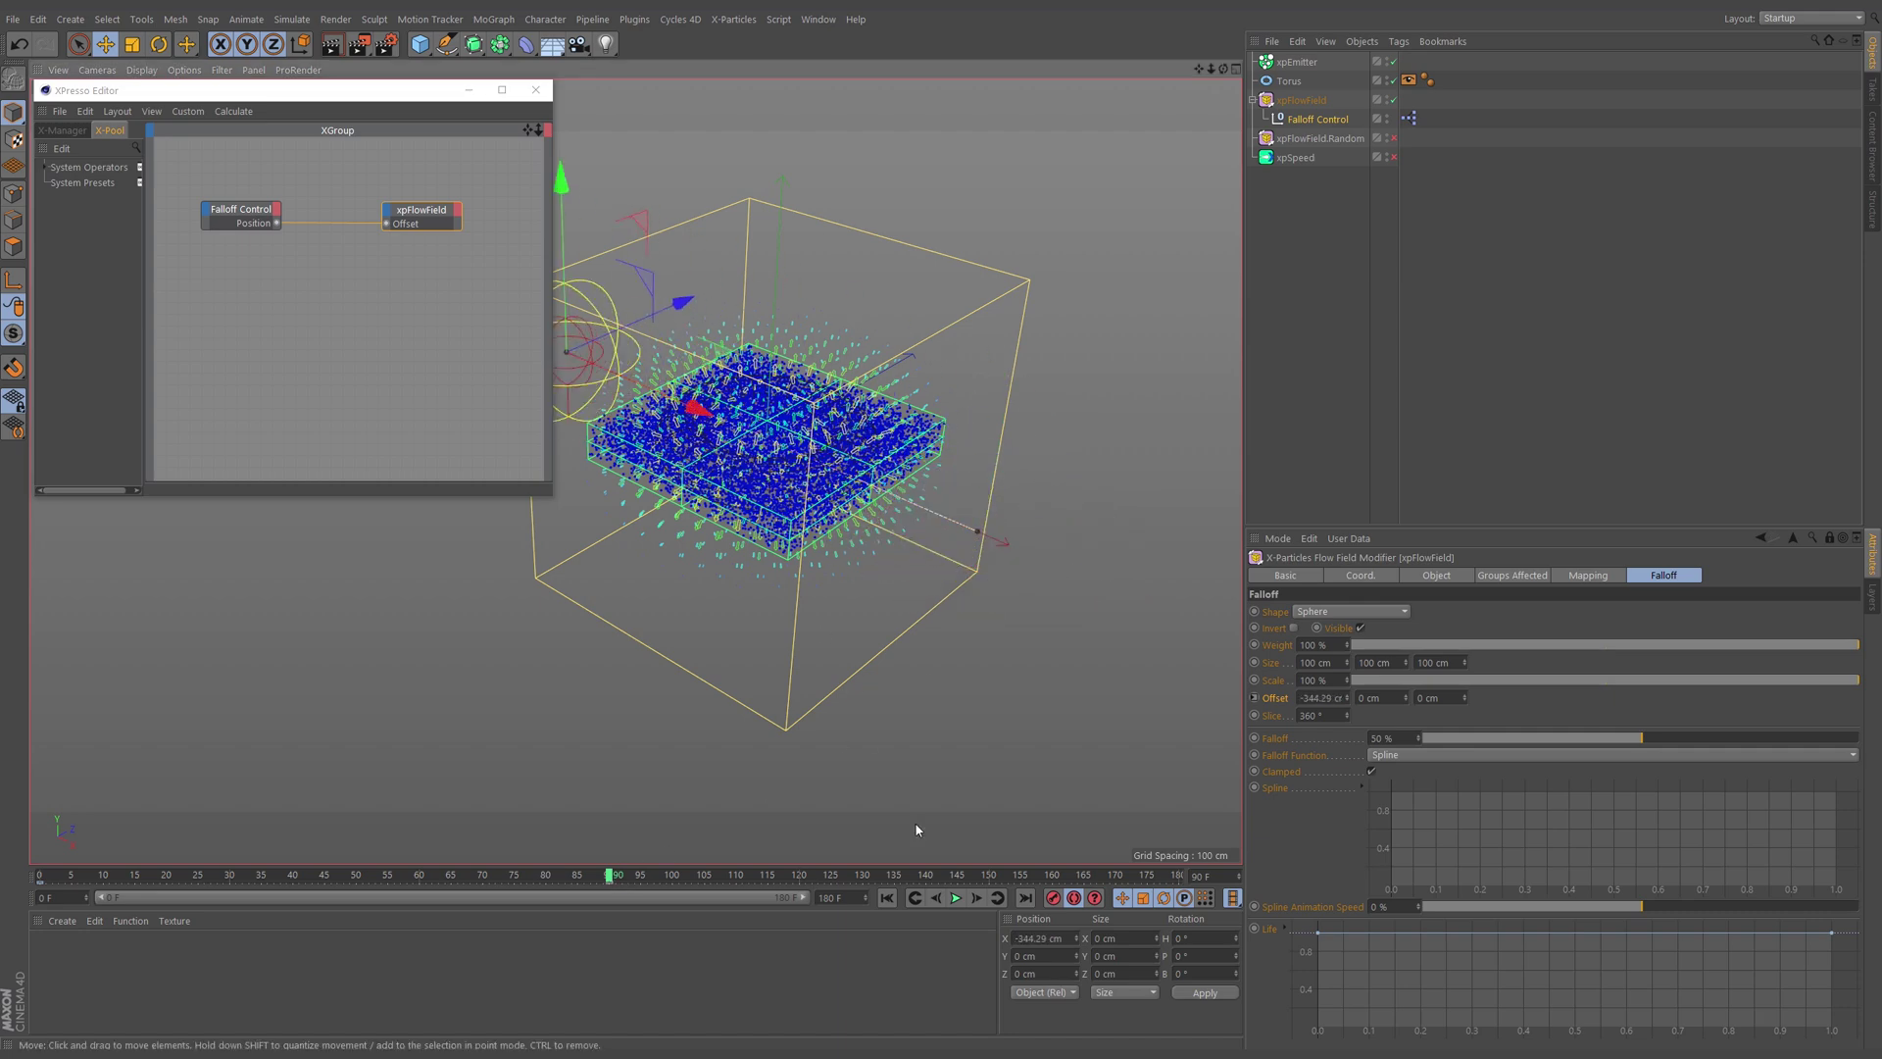
Step: Play the animation to check the falloff sweeping across the particles, and return to the first frame
{"action": "left_click", "coordinate": [888, 898]}
{"action": "left_click", "coordinate": [956, 898]}
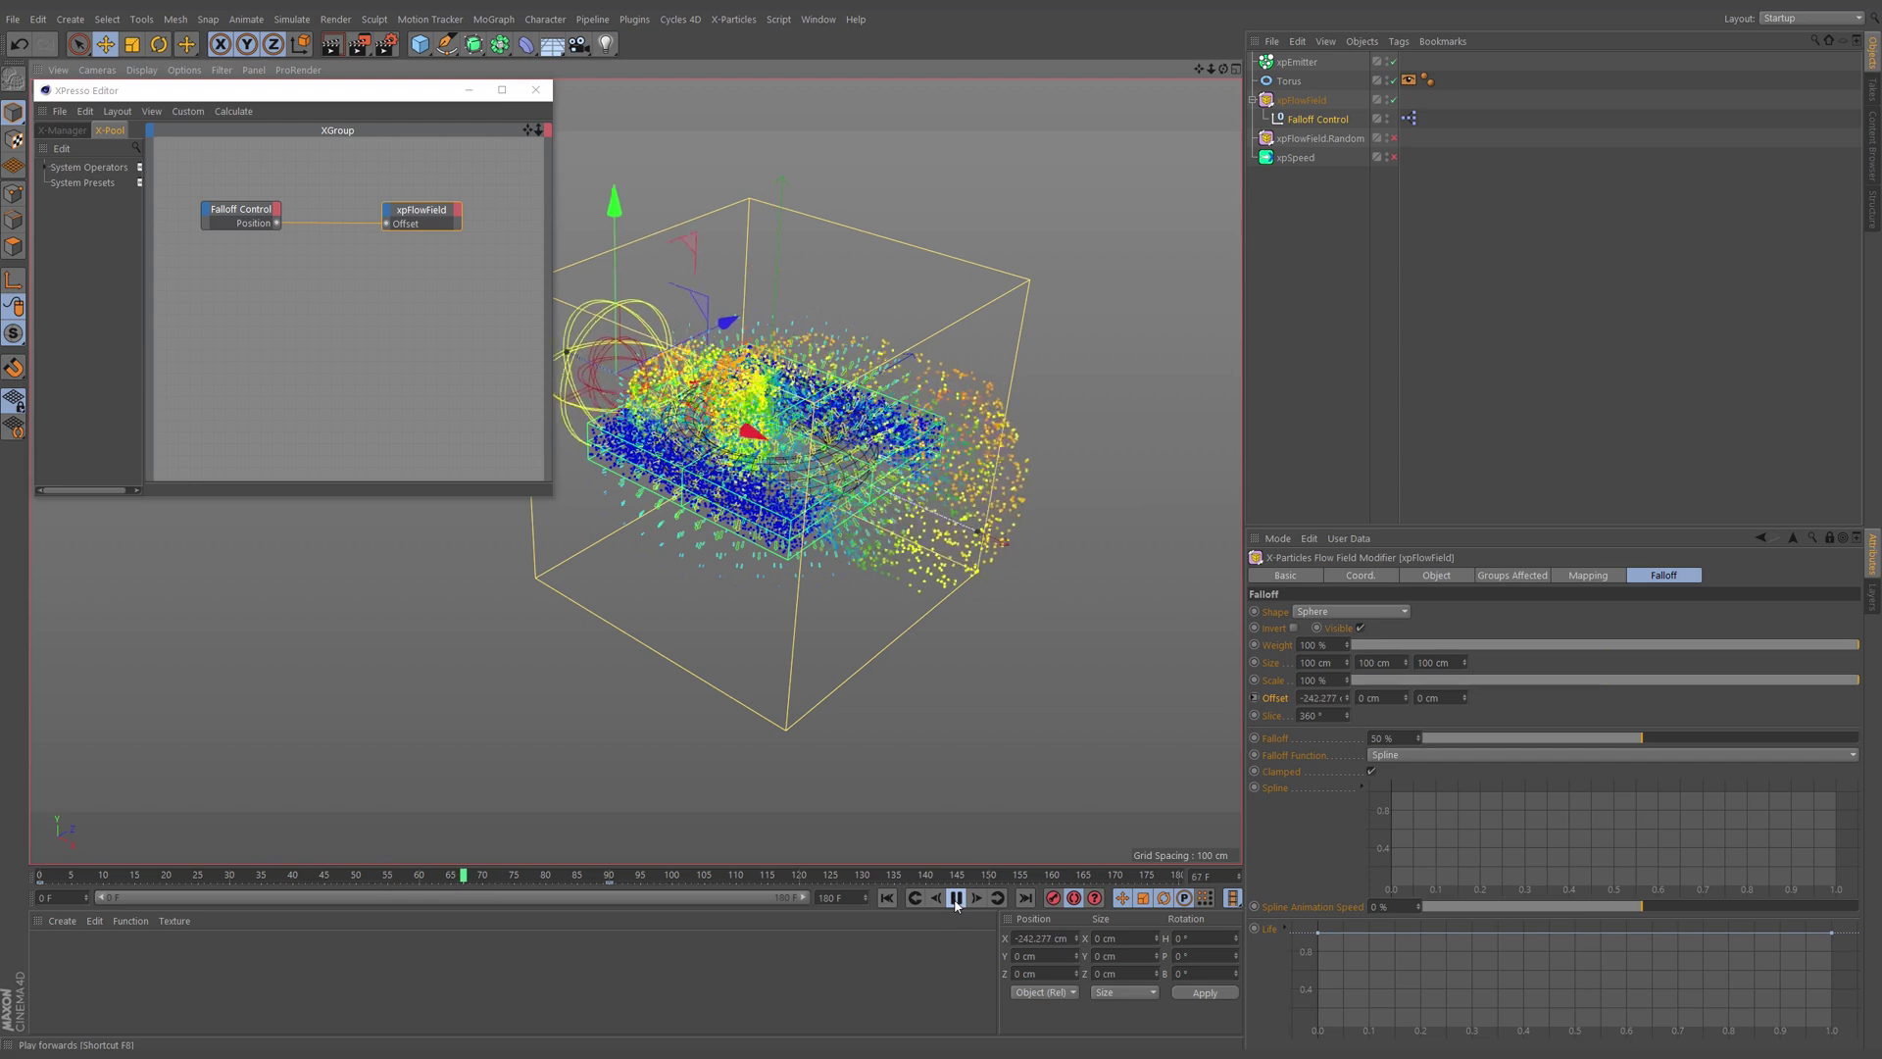
{"action": "left_click", "coordinate": [956, 898]}
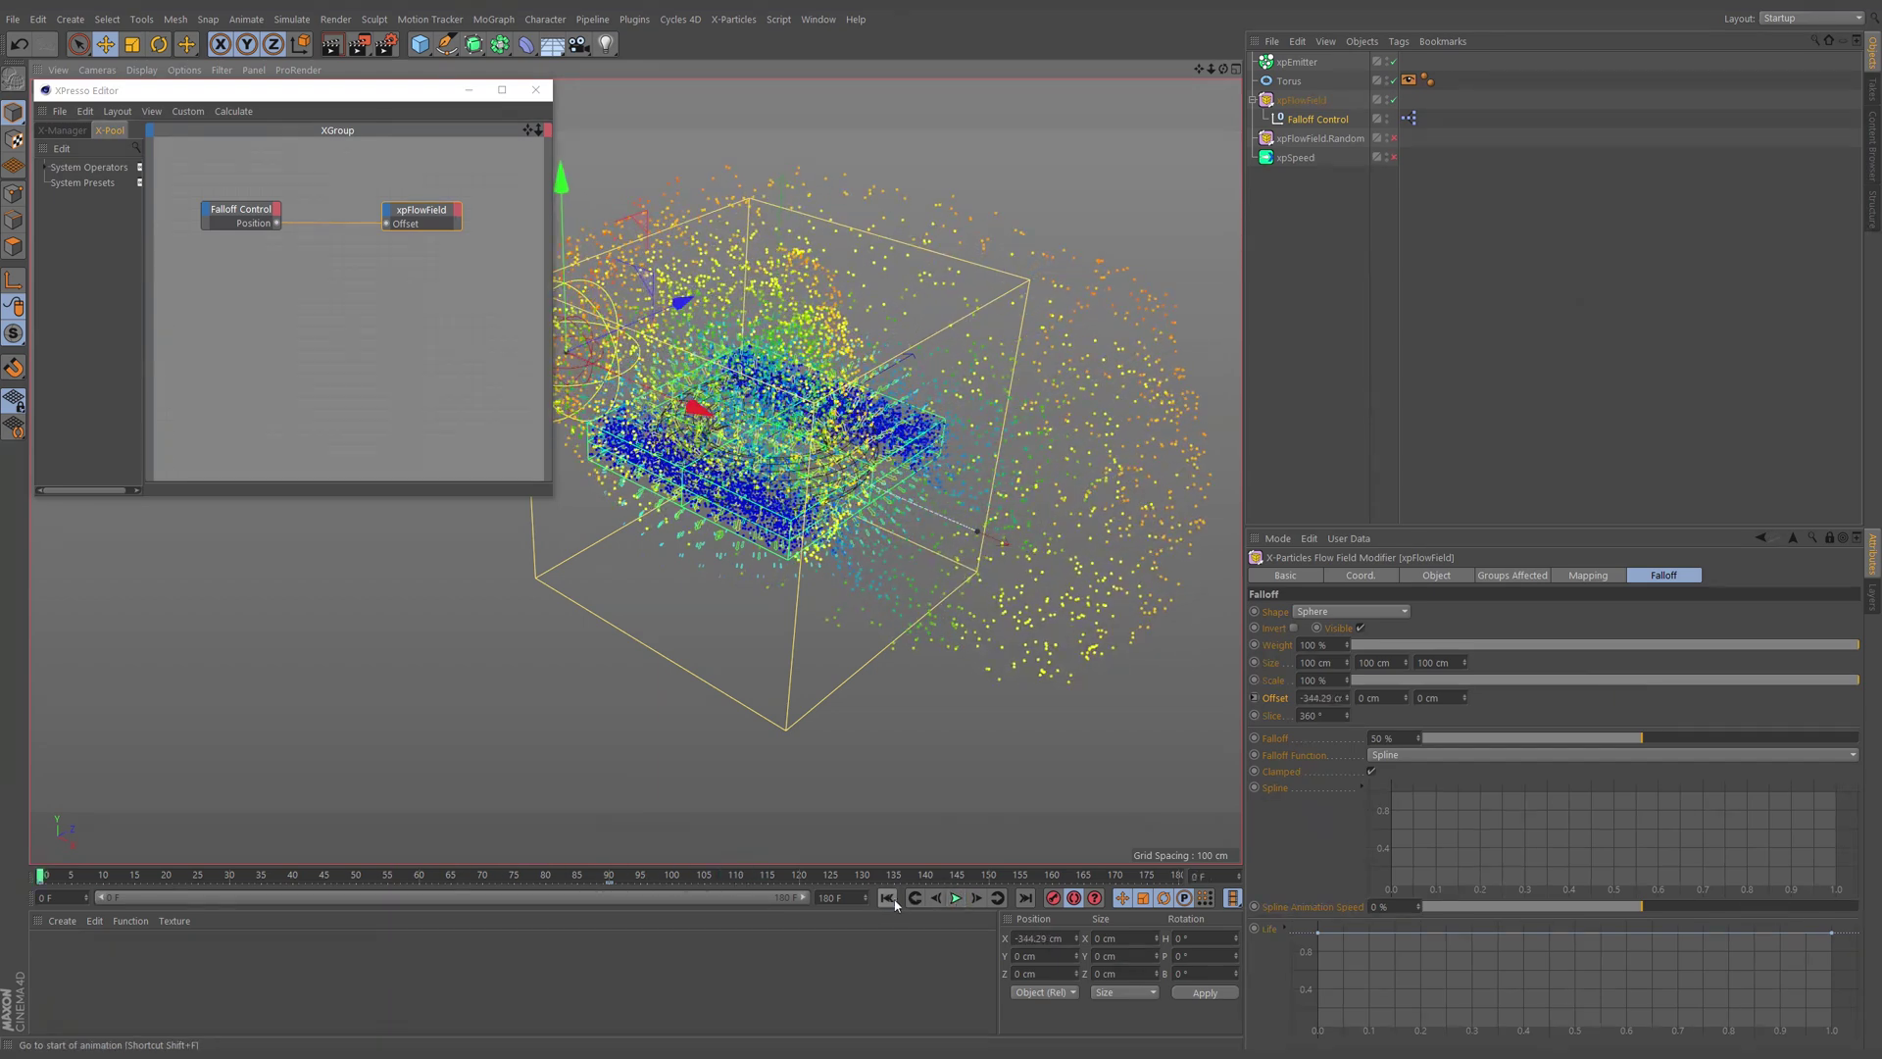
{"action": "left_click", "coordinate": [887, 898]}
Step: Show xpFlowField's coordinates and take the Falloff Control Null out of xpFlowField, placing it just above in the hierarchy
{"action": "left_click", "coordinate": [1368, 355]}
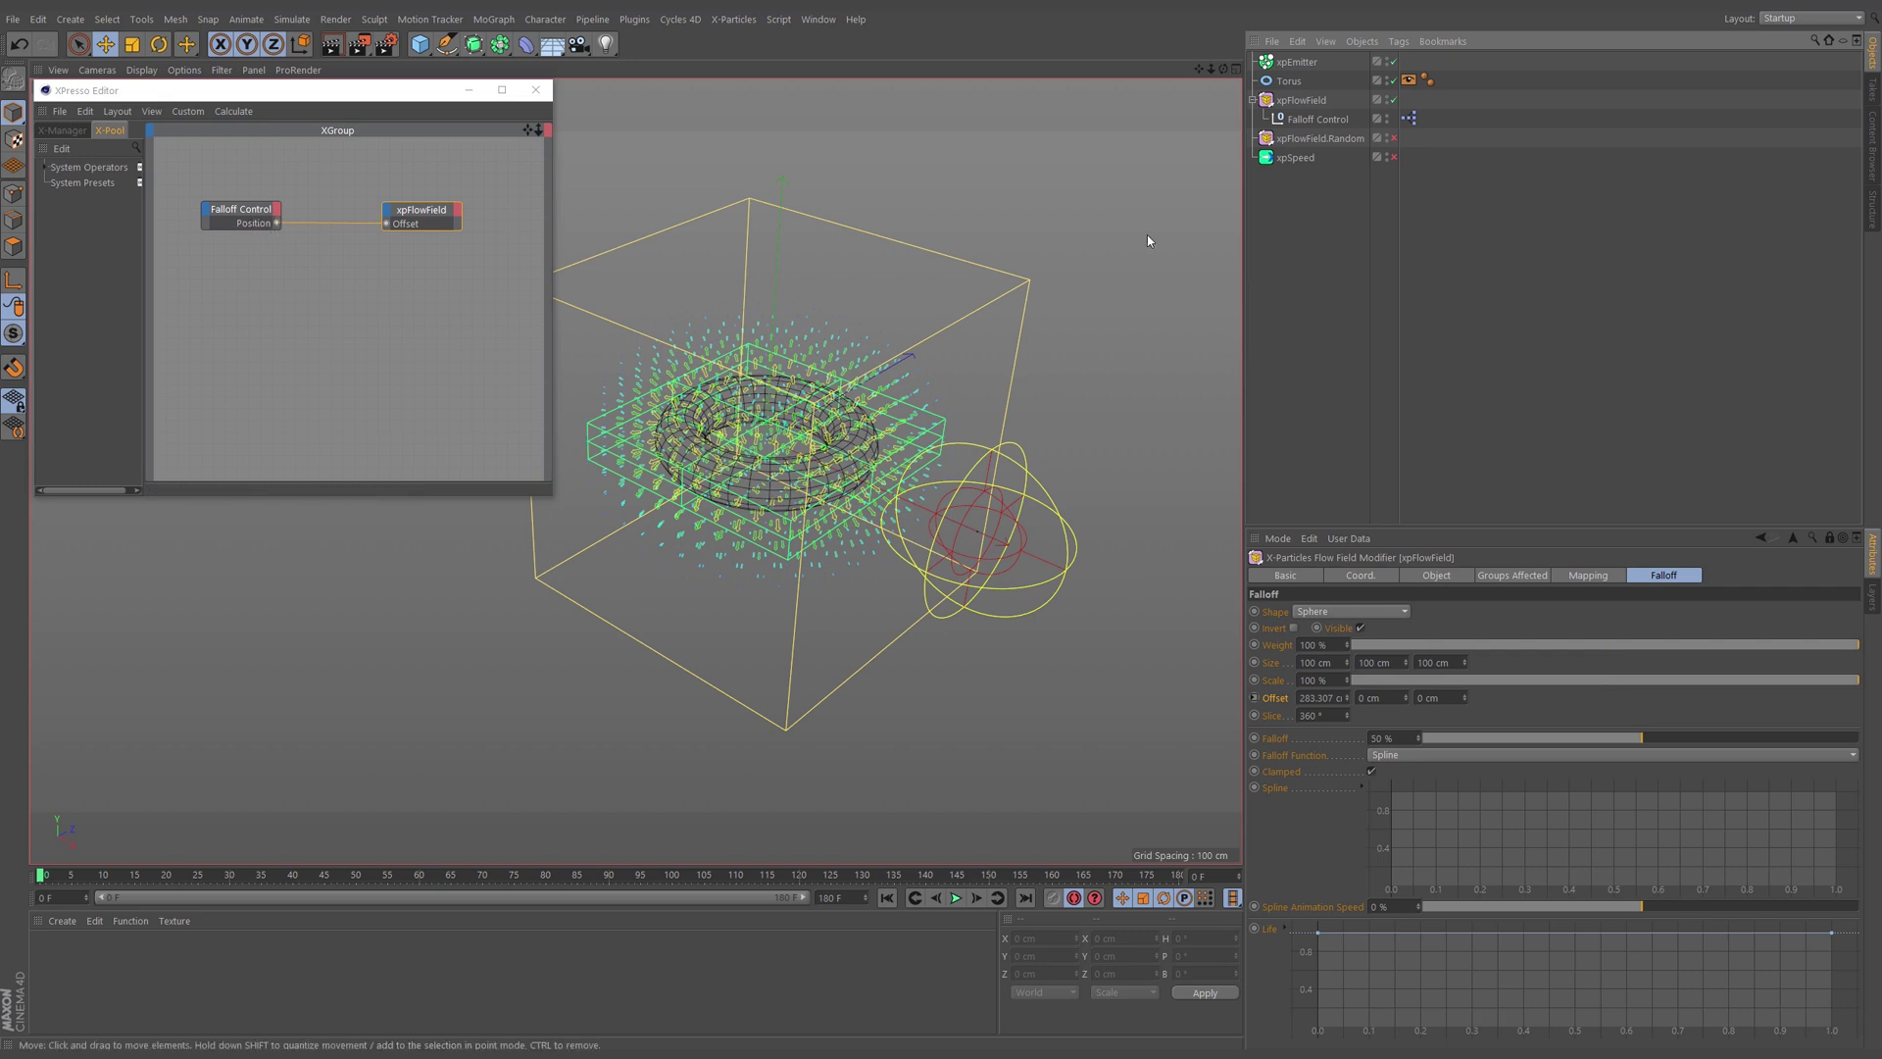
{"action": "left_click", "coordinate": [1318, 118]}
{"action": "left_click", "coordinate": [1373, 575]}
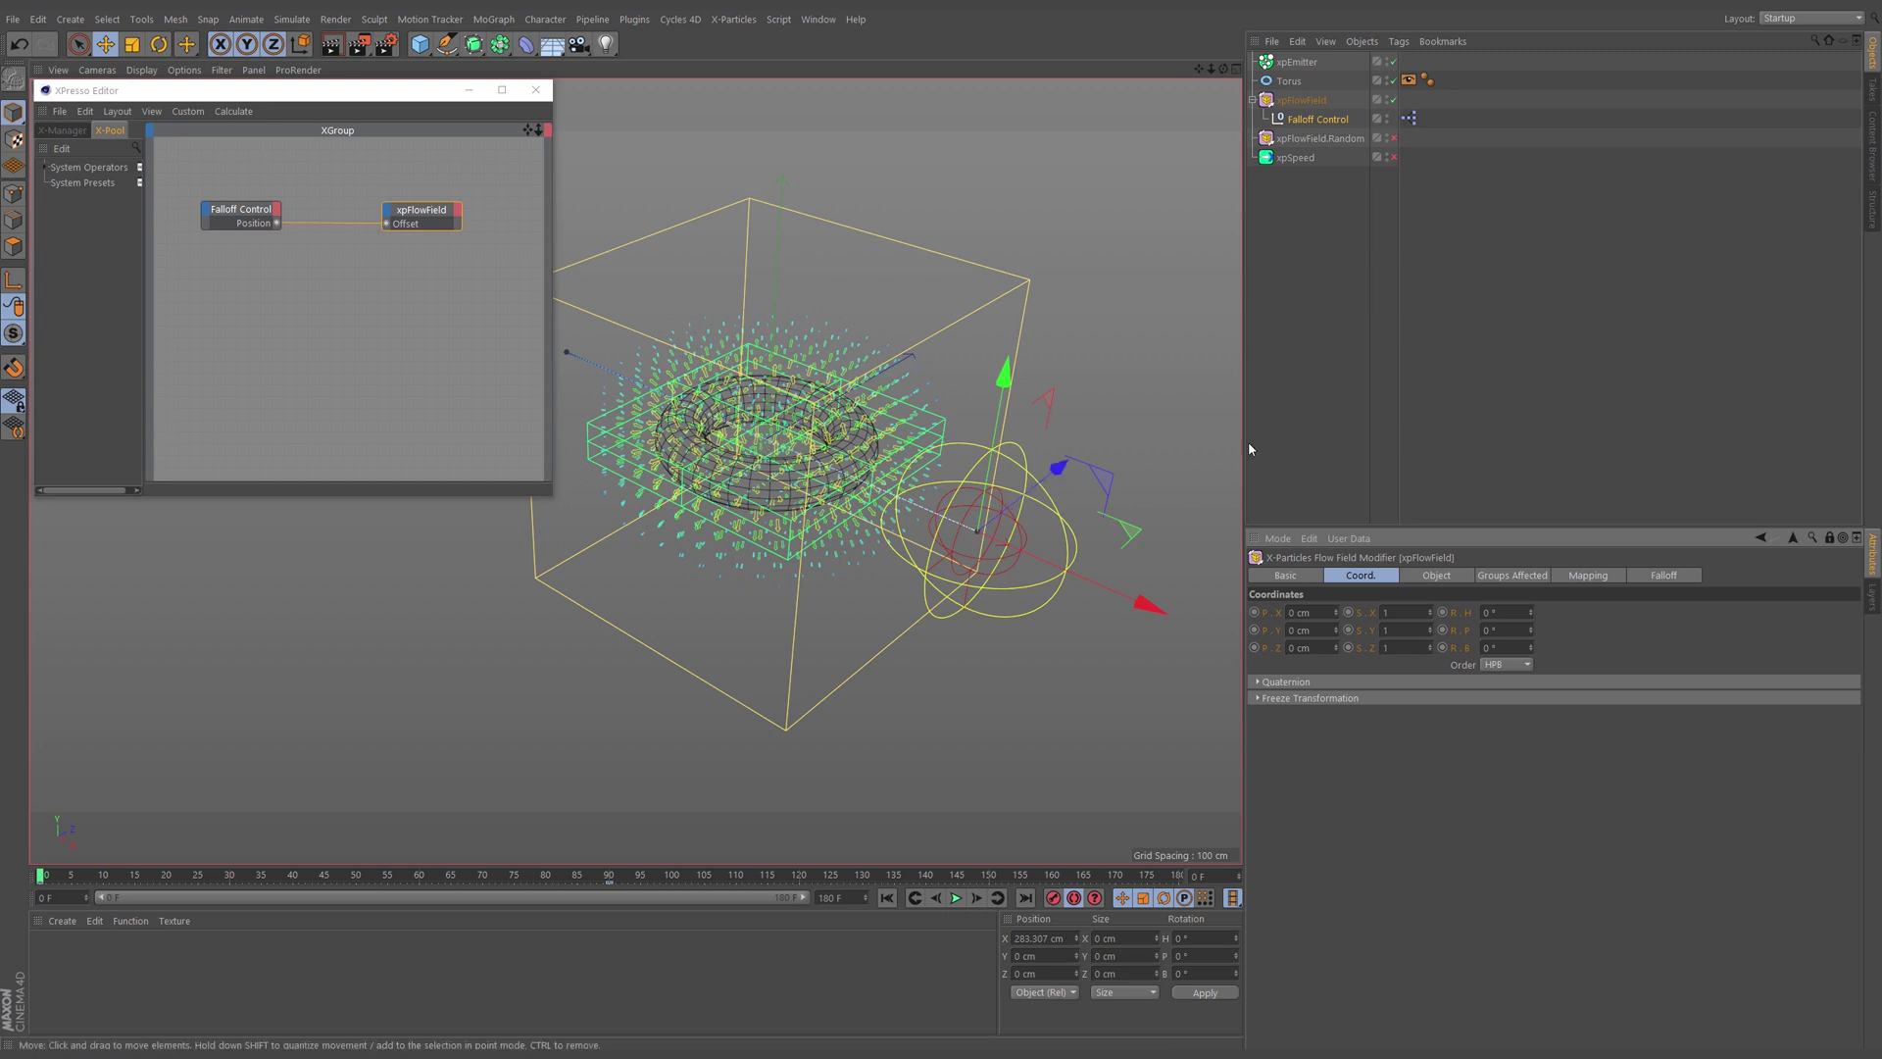
{"action": "left_click", "coordinate": [1314, 169]}
{"action": "left_click", "coordinate": [1319, 122]}
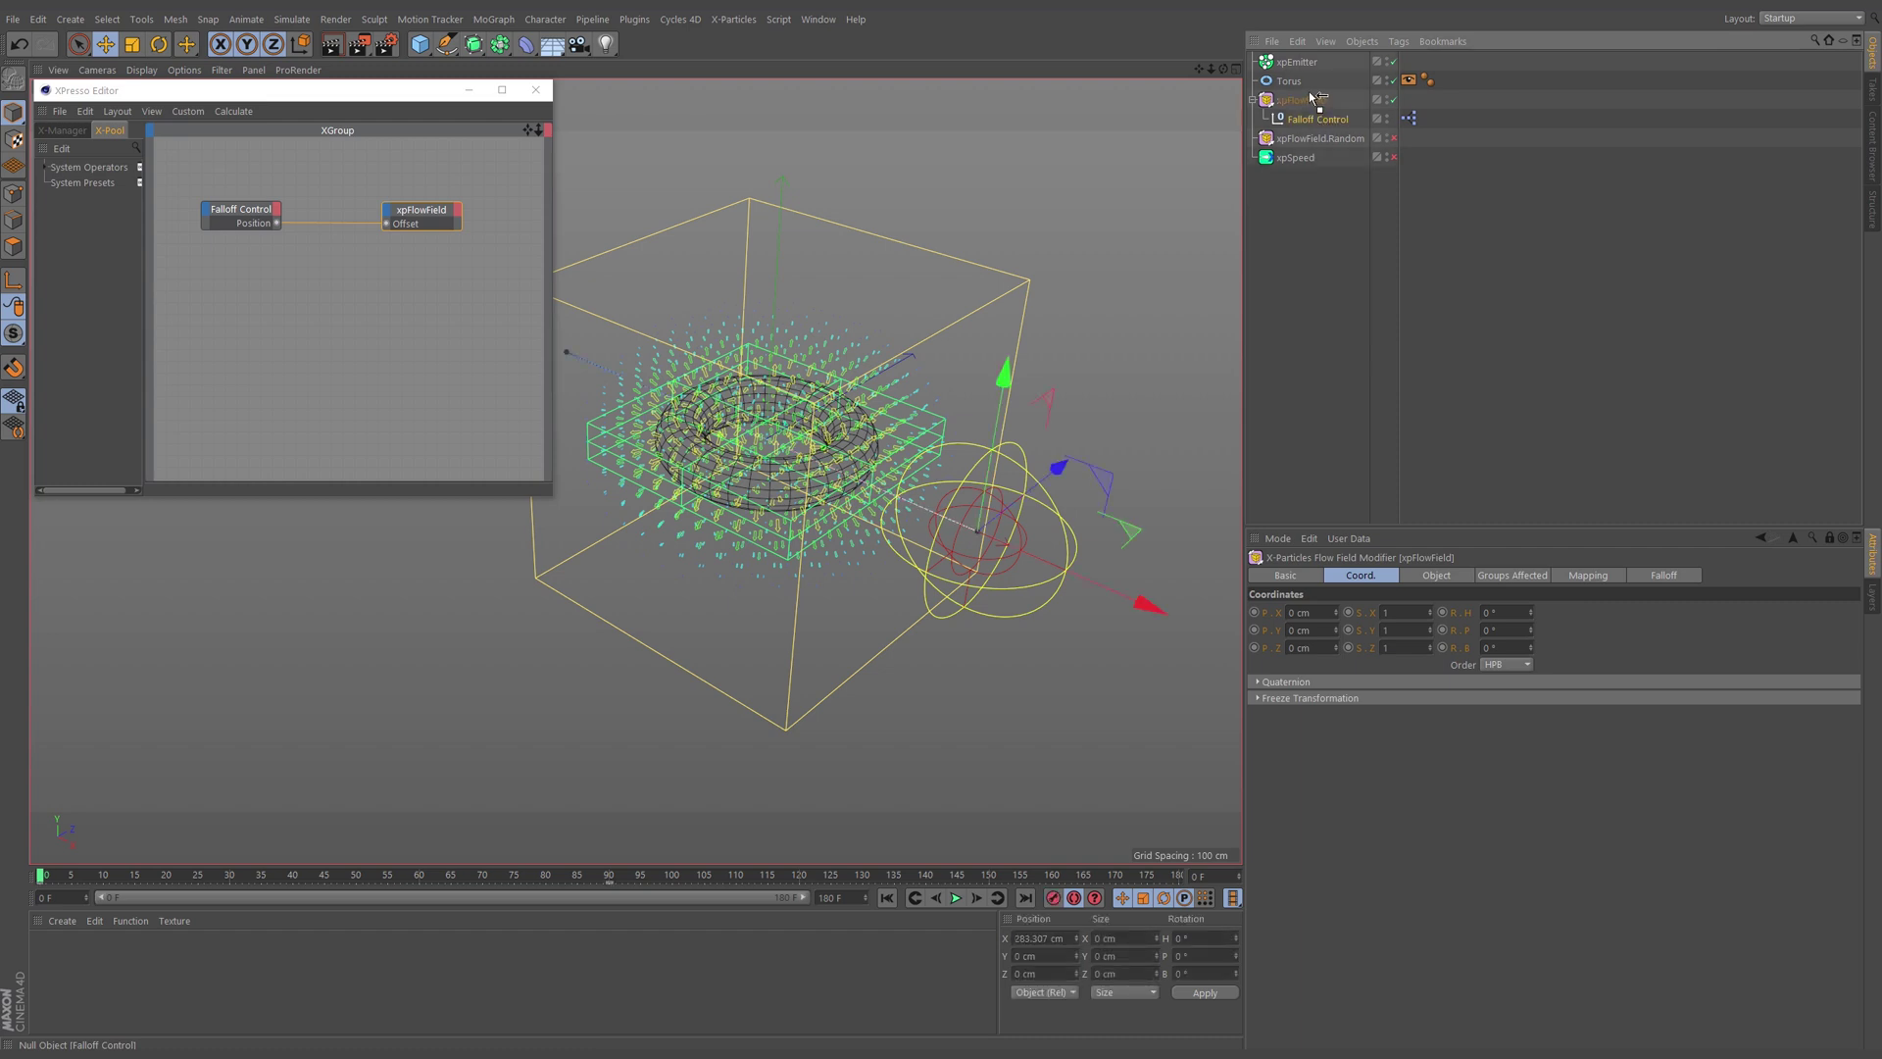
{"action": "left_click_drag", "start_coordinate": [1309, 90], "coordinate": [1309, 92]}
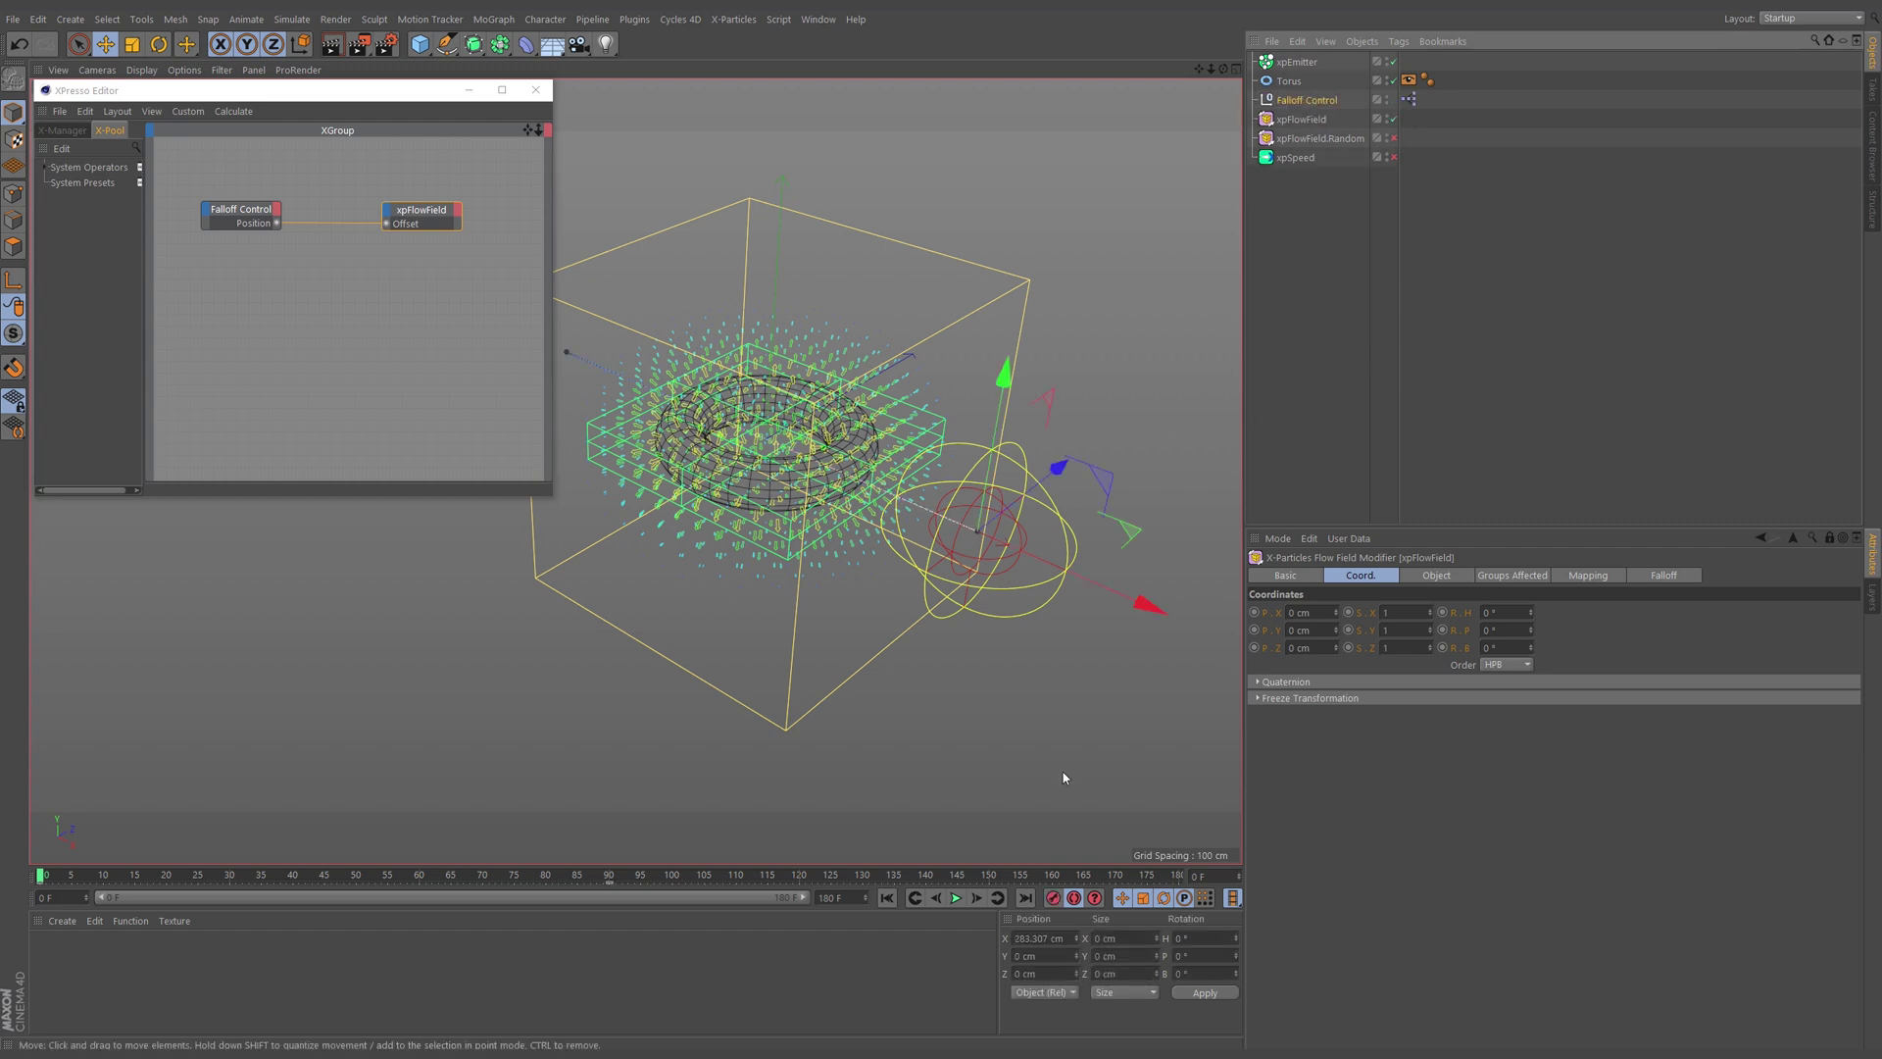
Step: Turn off autokeying and the attribute lock, leaving xpFlowField selected
{"action": "left_click", "coordinate": [1075, 899]}
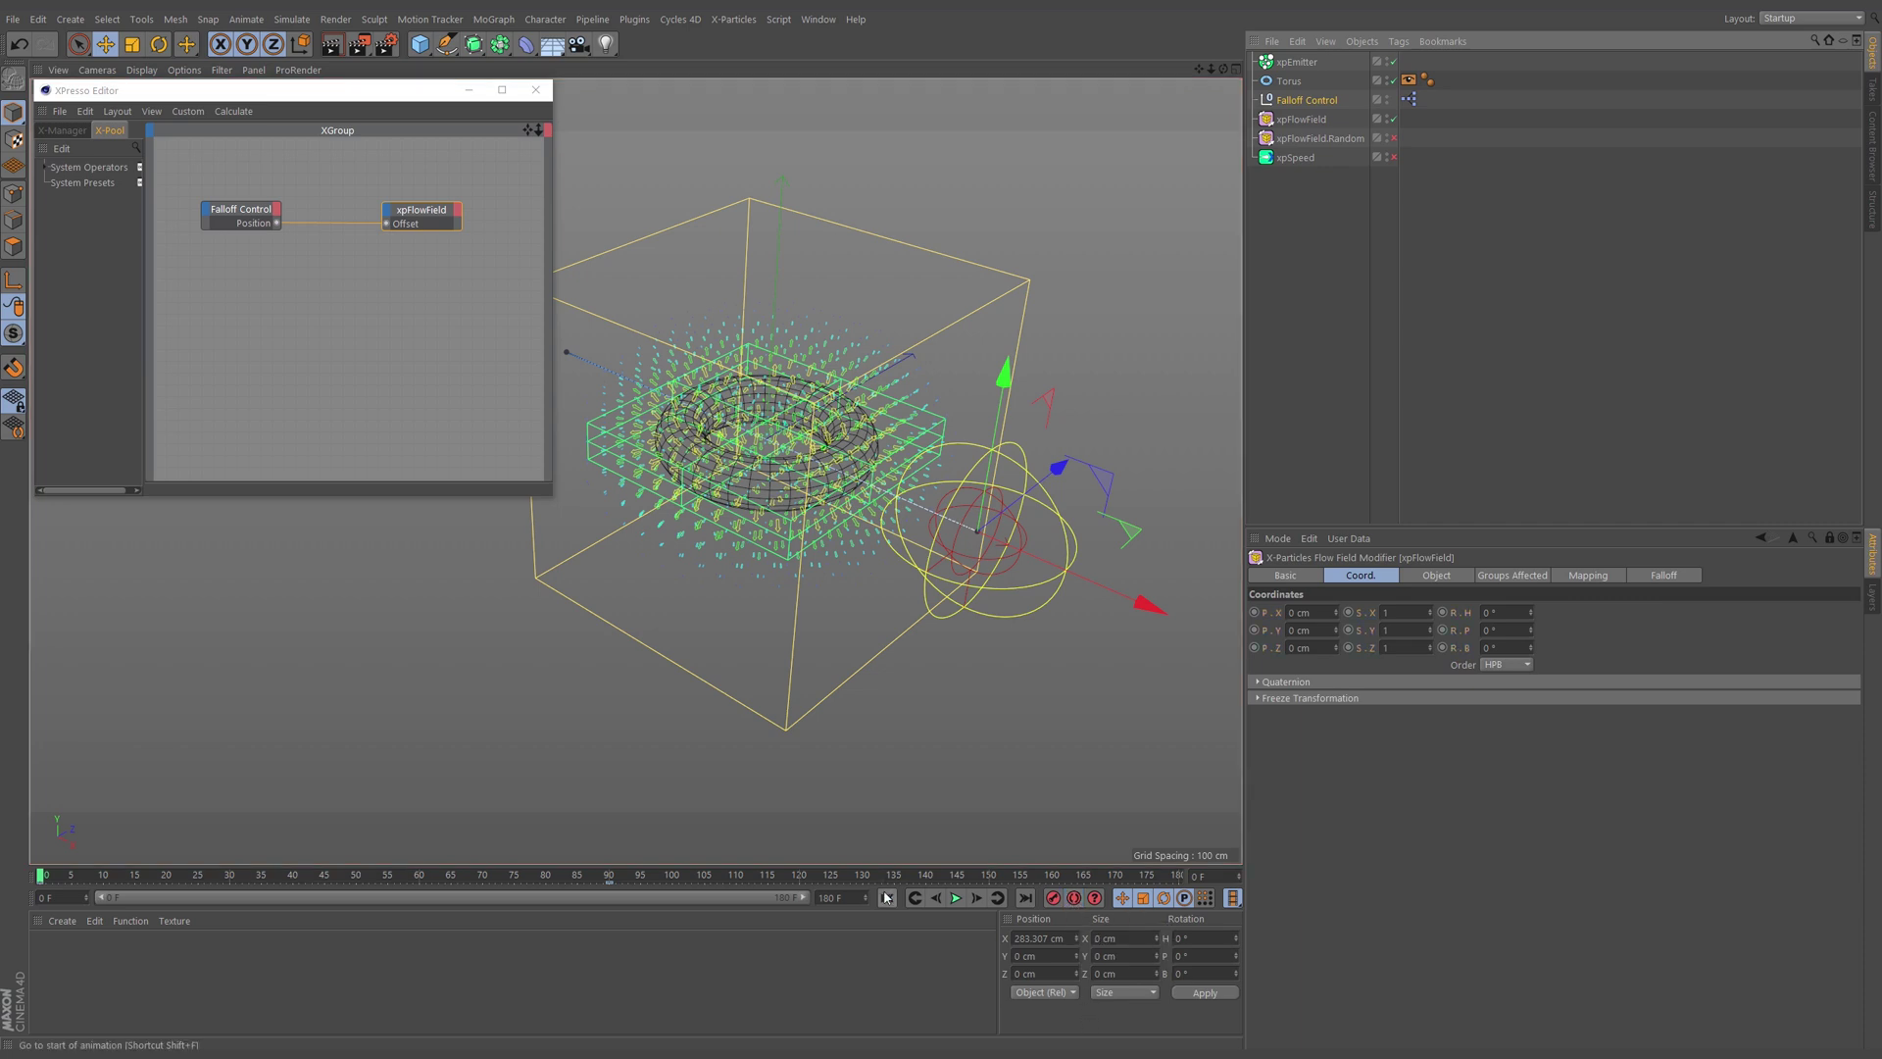
{"action": "left_click", "coordinate": [1832, 538]}
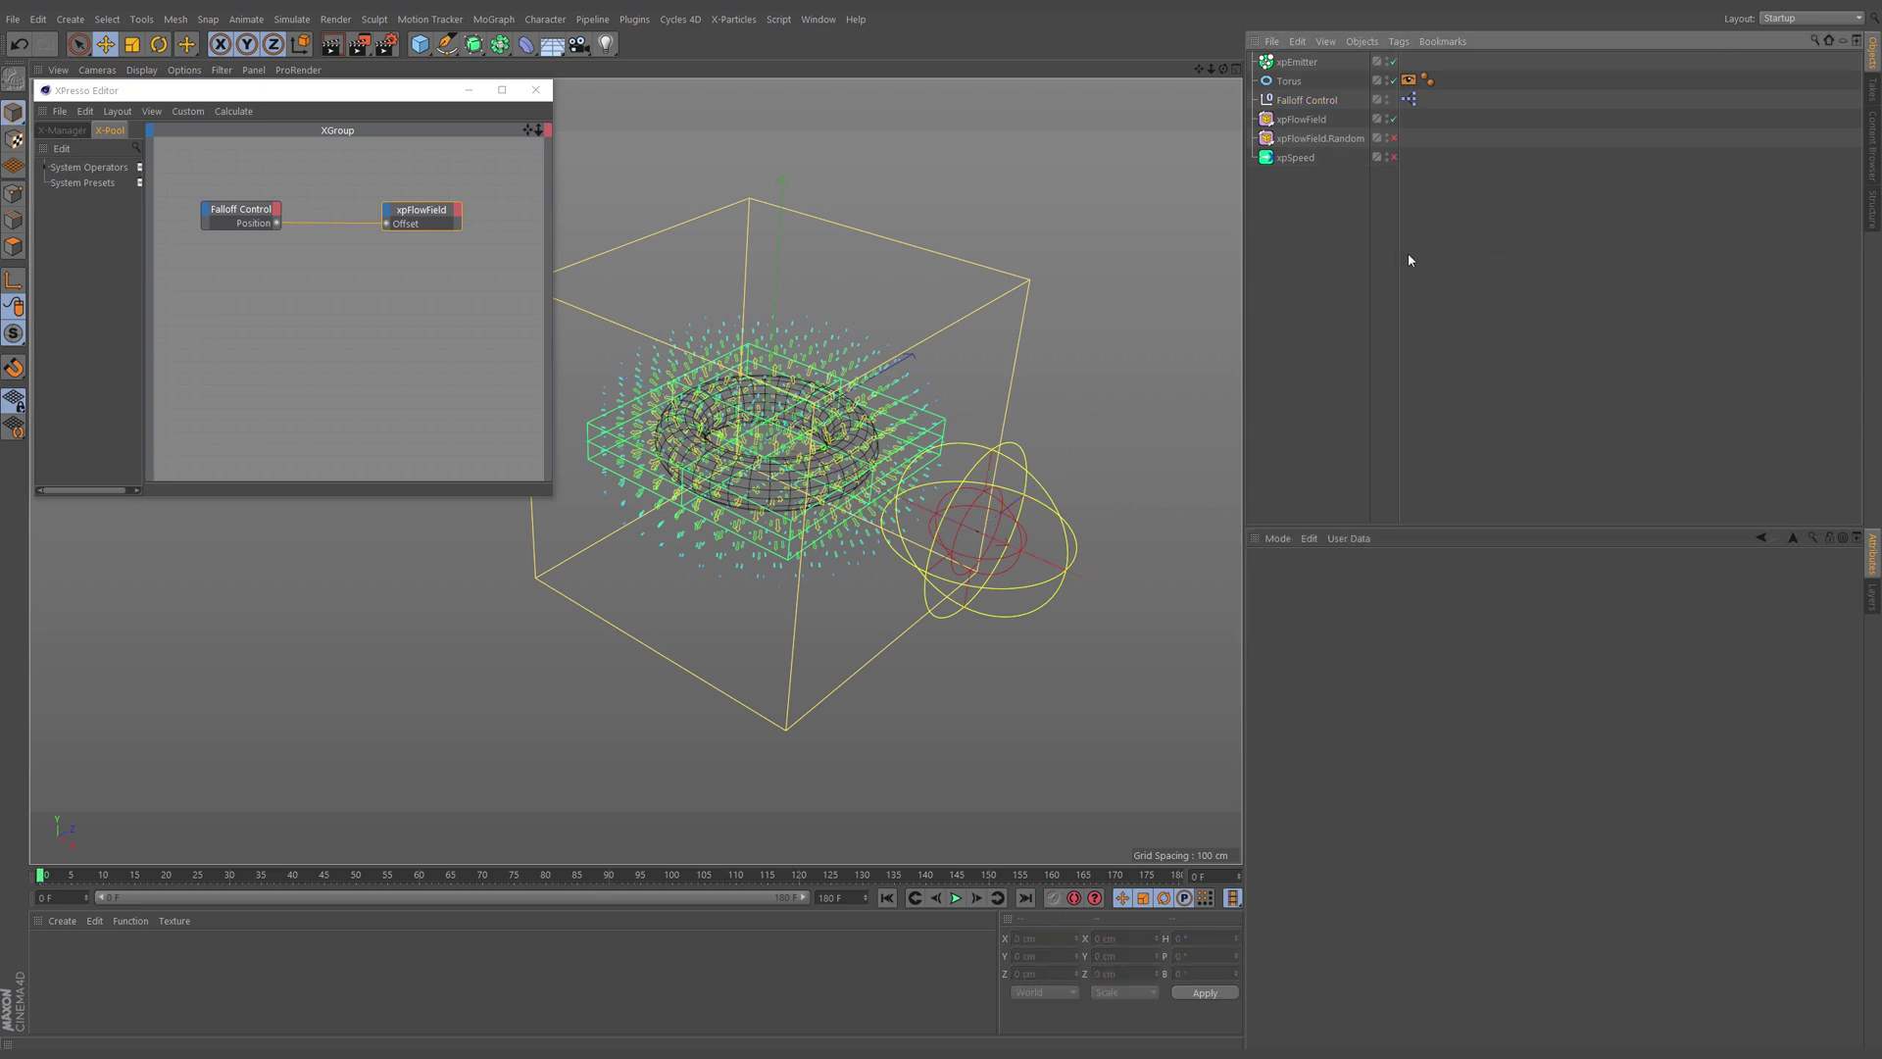
{"action": "left_click", "coordinate": [1301, 119]}
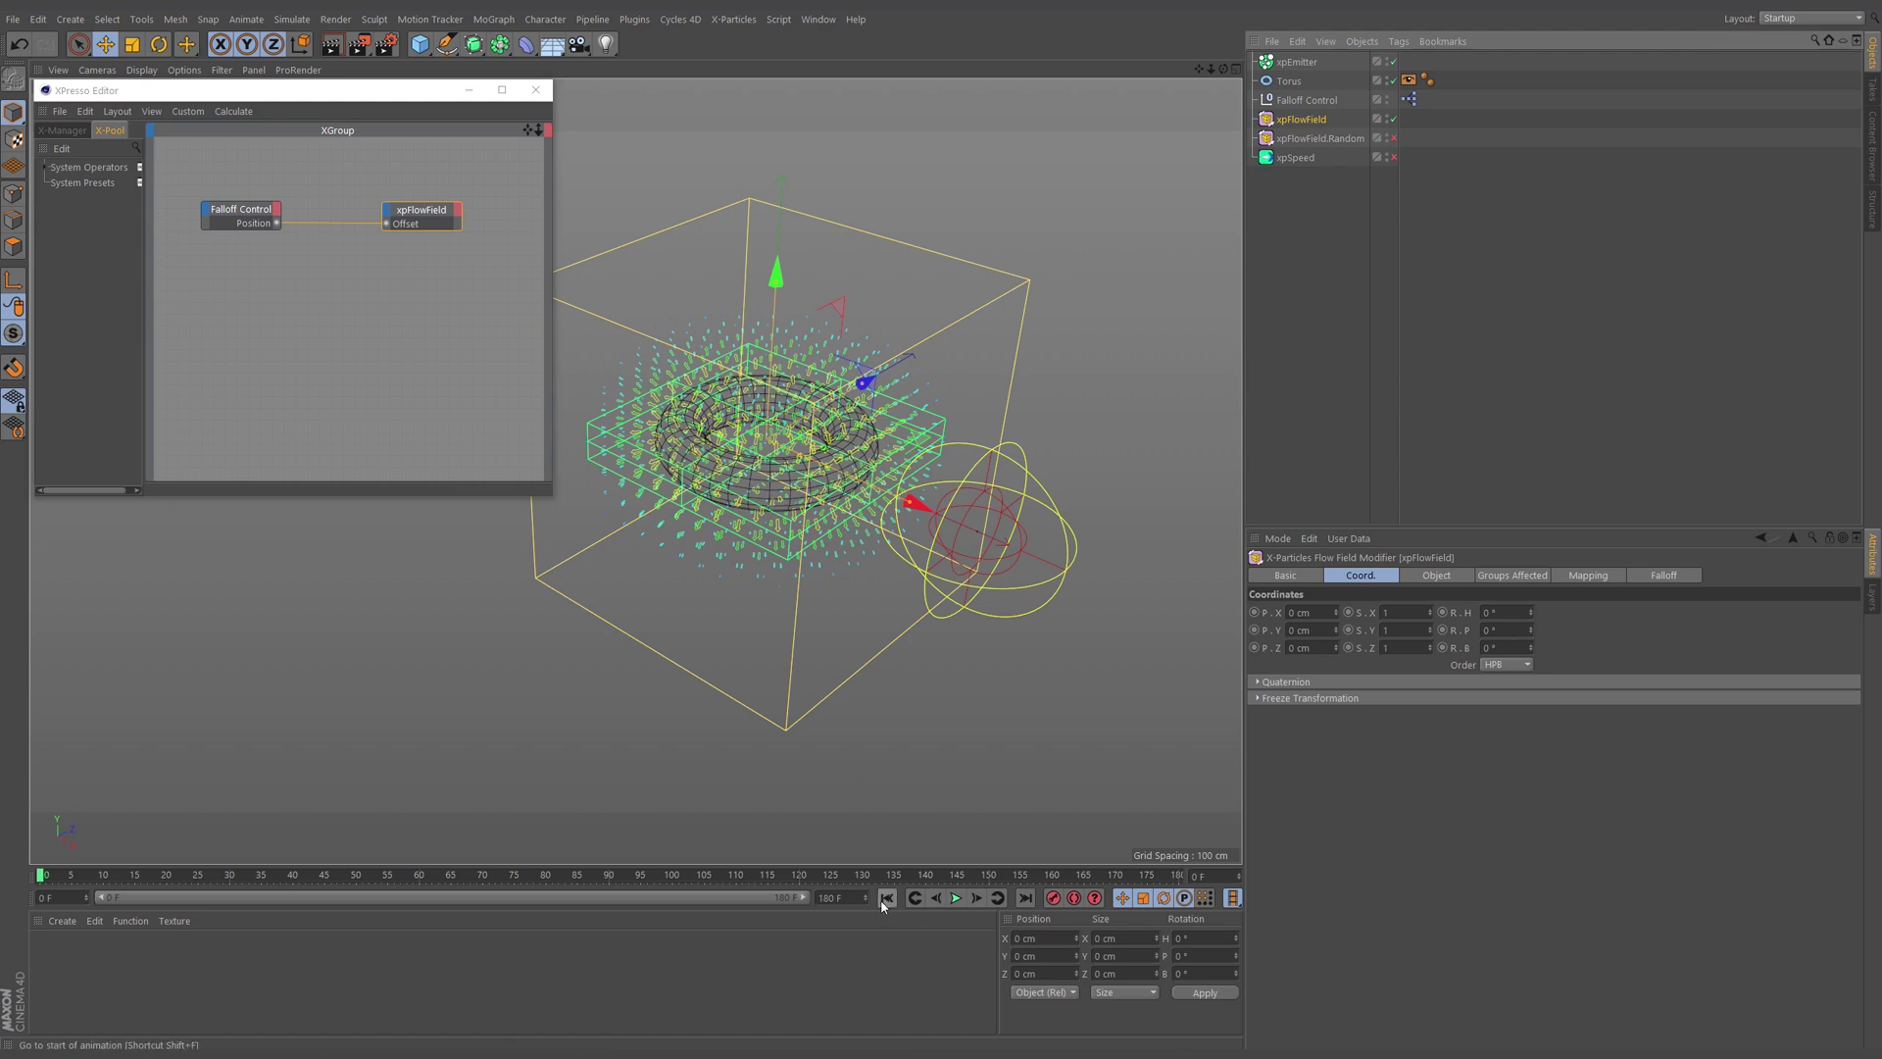
Step: Play the animation to frame 87 and move xpFlowField to about X 45, Y 194, Z 206 cm
{"action": "left_click", "coordinate": [956, 898]}
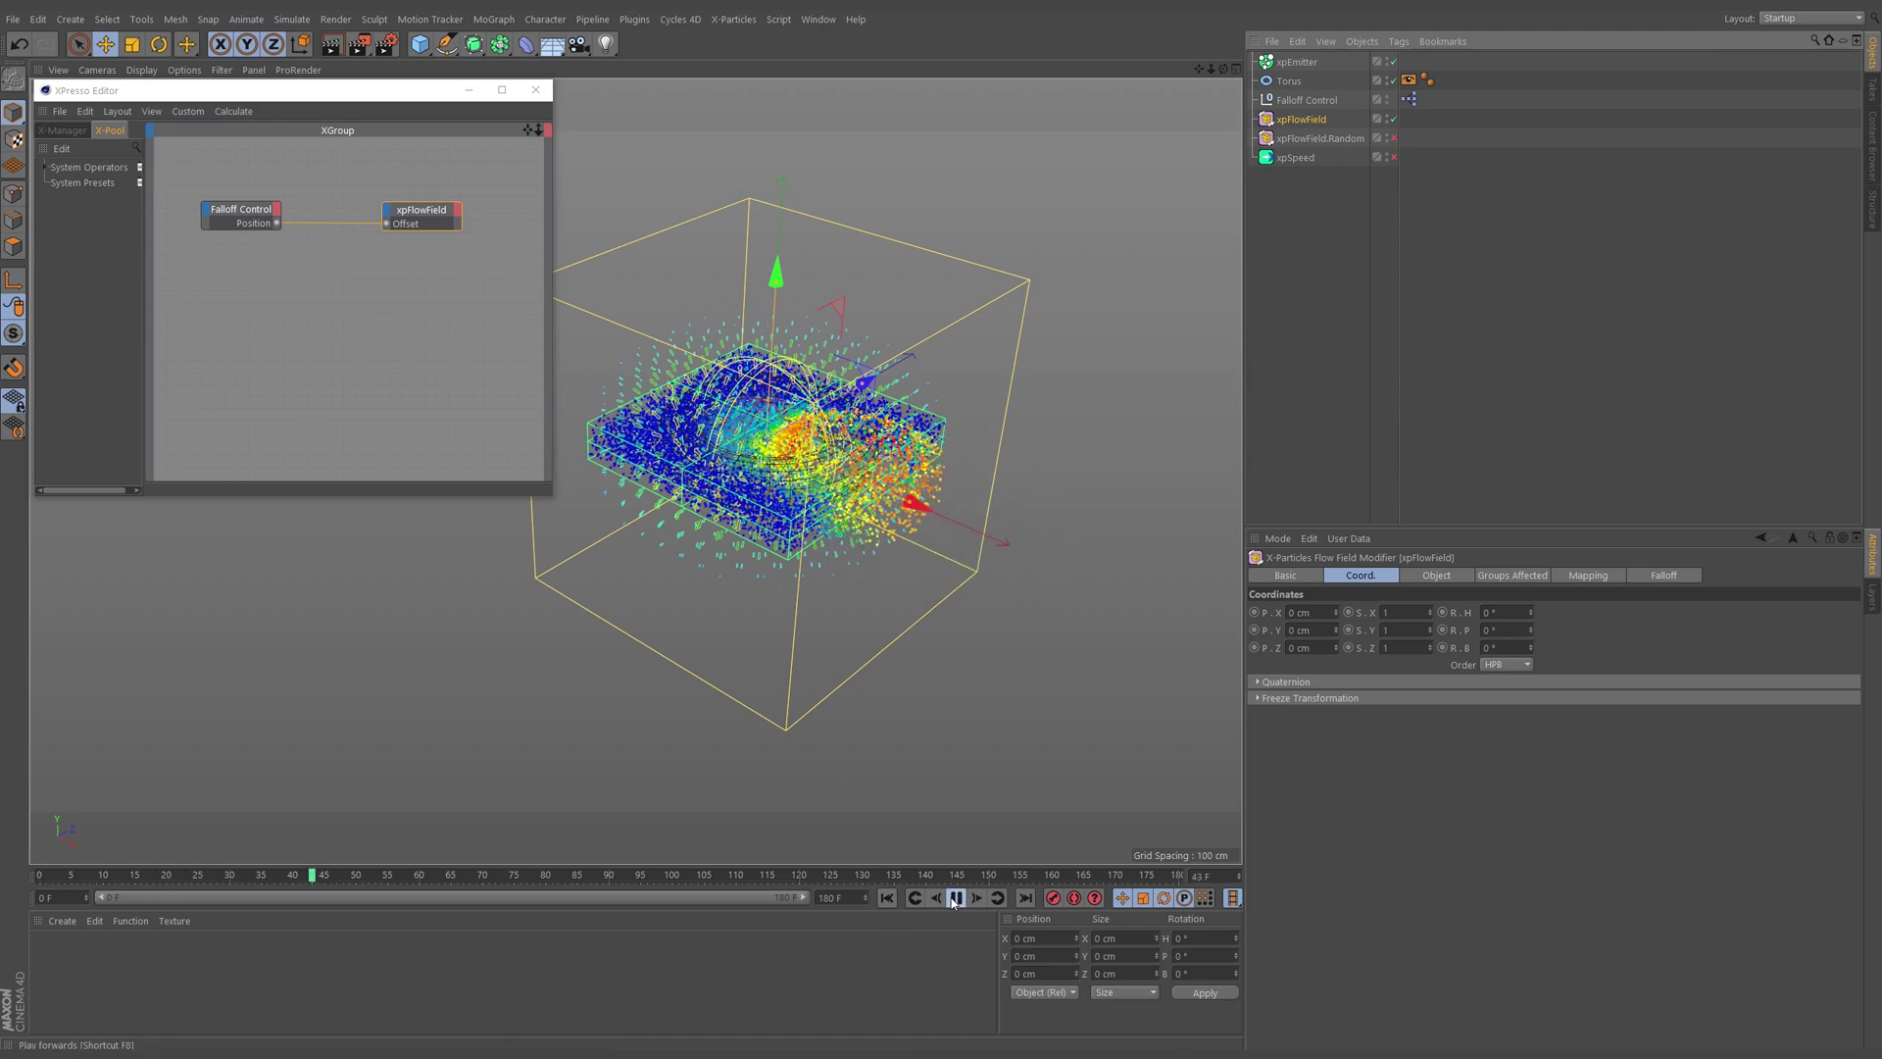
{"action": "left_click", "coordinate": [952, 899]}
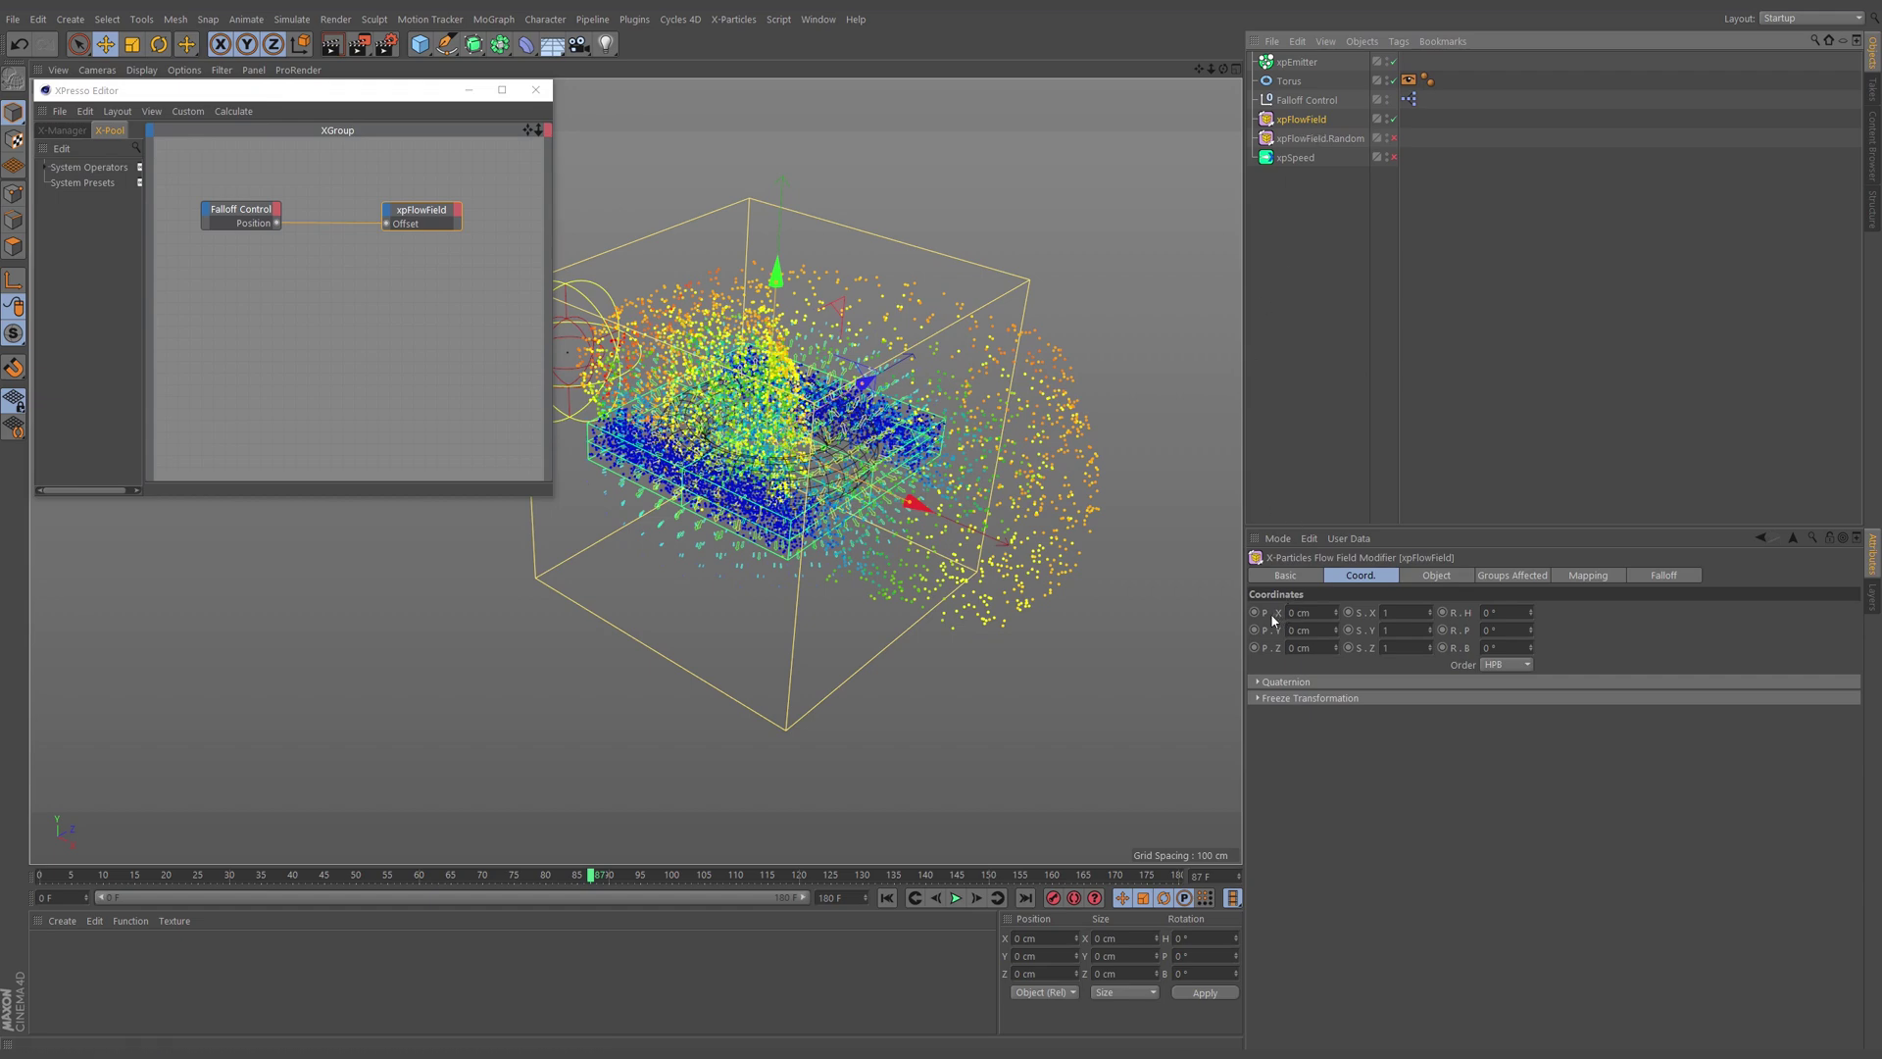
{"action": "left_click_drag", "start_coordinate": [883, 761], "coordinate": [973, 608]}
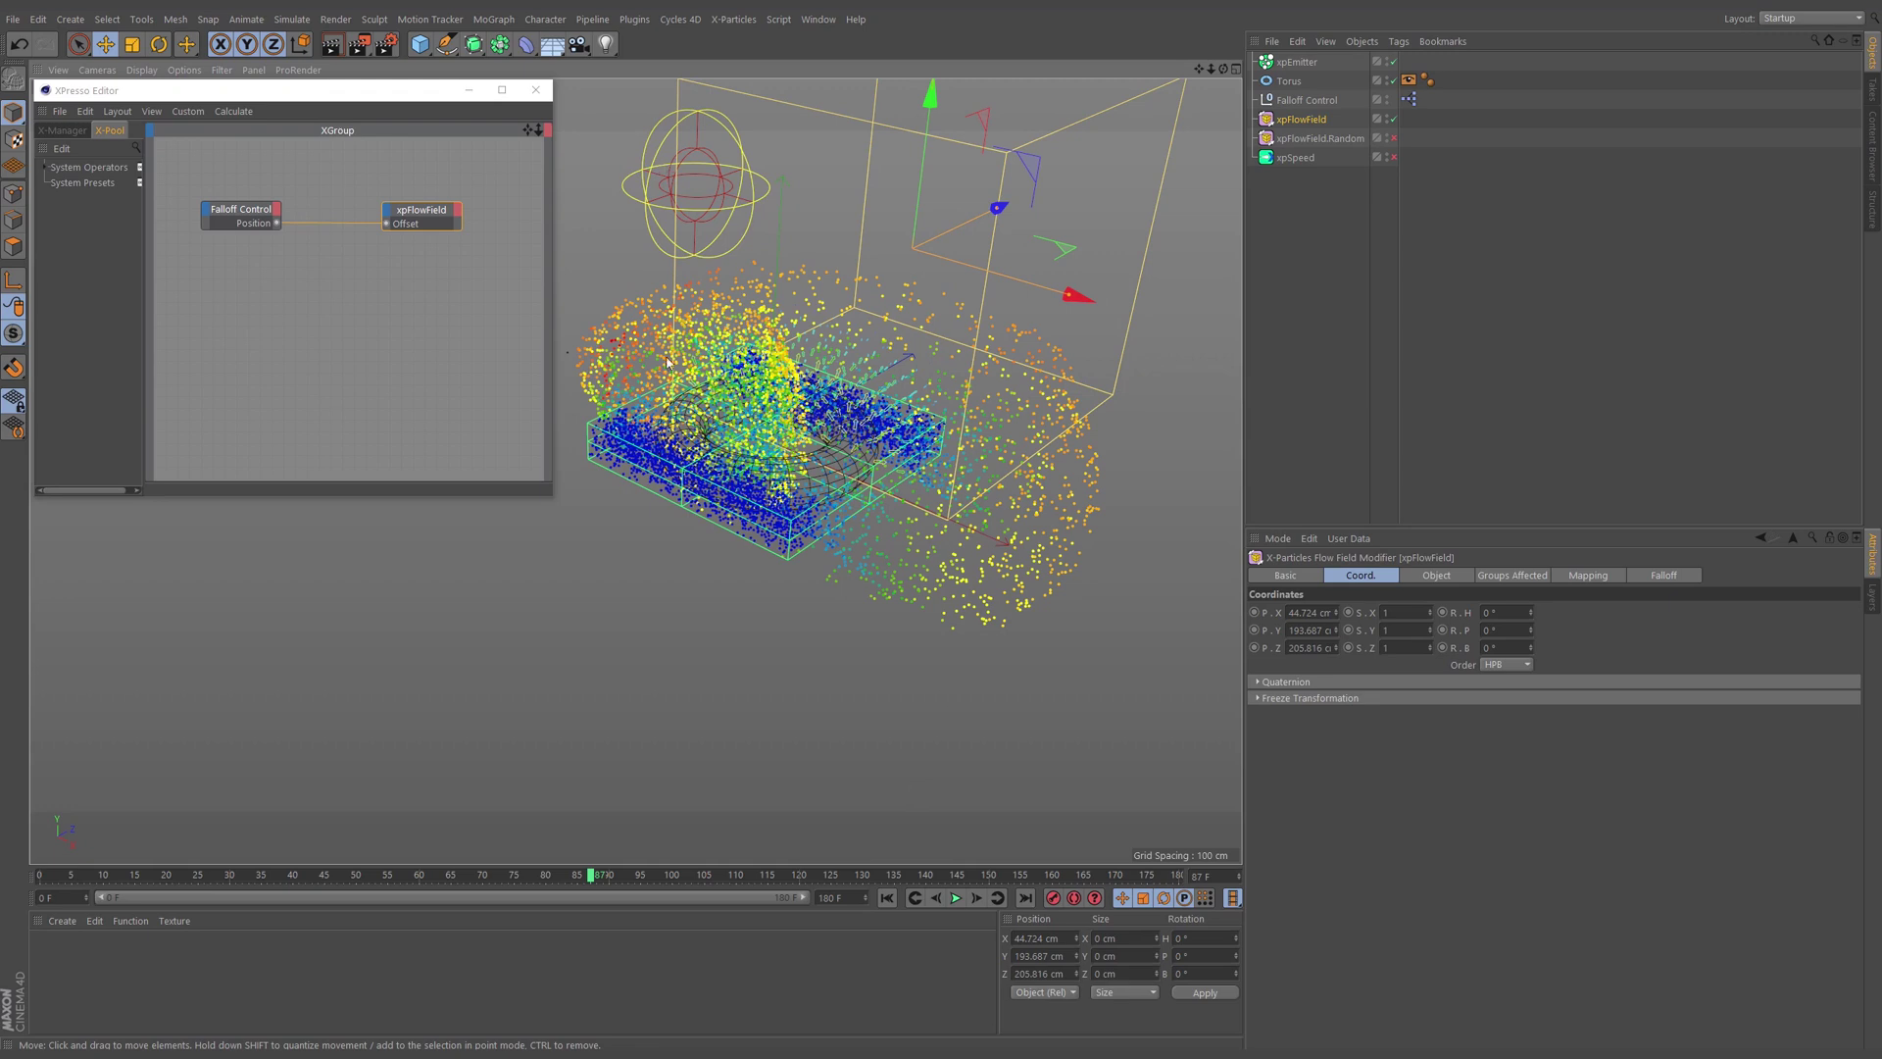
Step: Replay the Falloff Control animation from the start with the flow field moved away, and examine xpFlowField's coordinates
{"action": "left_click", "coordinate": [1307, 100]}
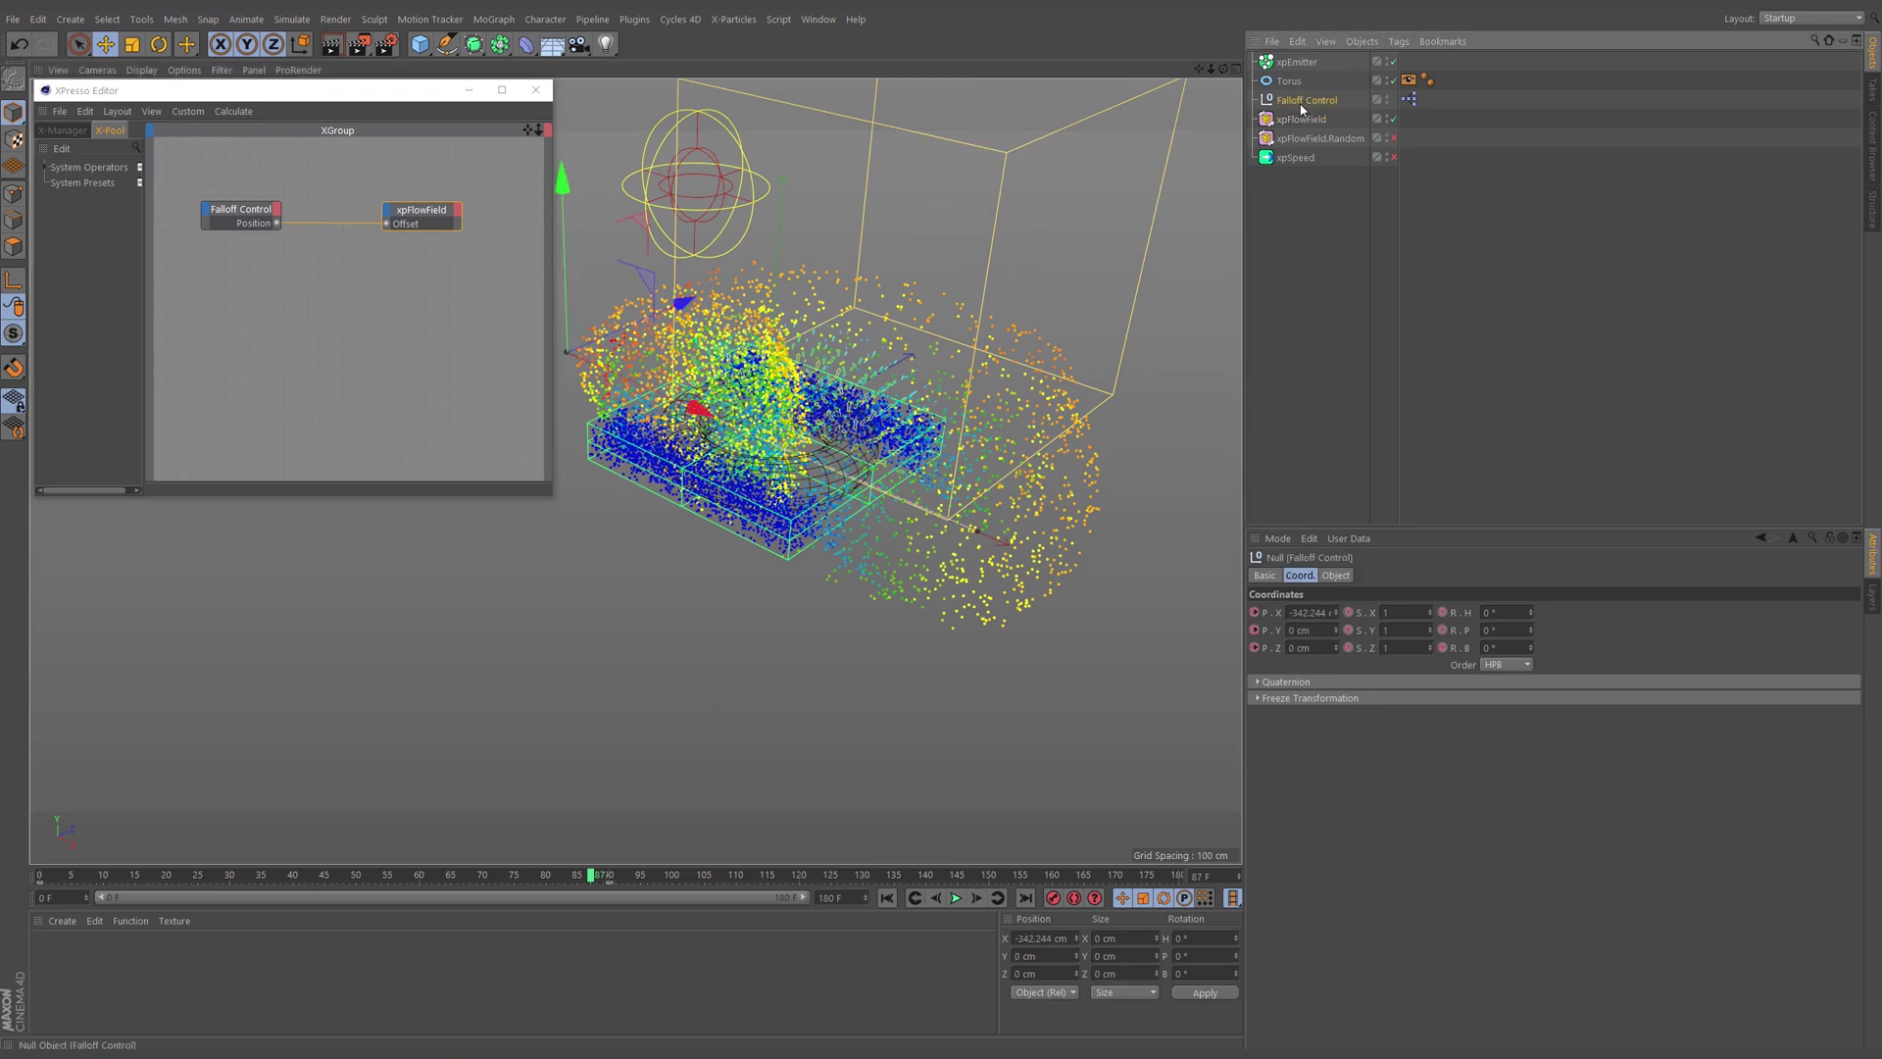
{"action": "left_click", "coordinate": [887, 898]}
{"action": "left_click", "coordinate": [957, 898]}
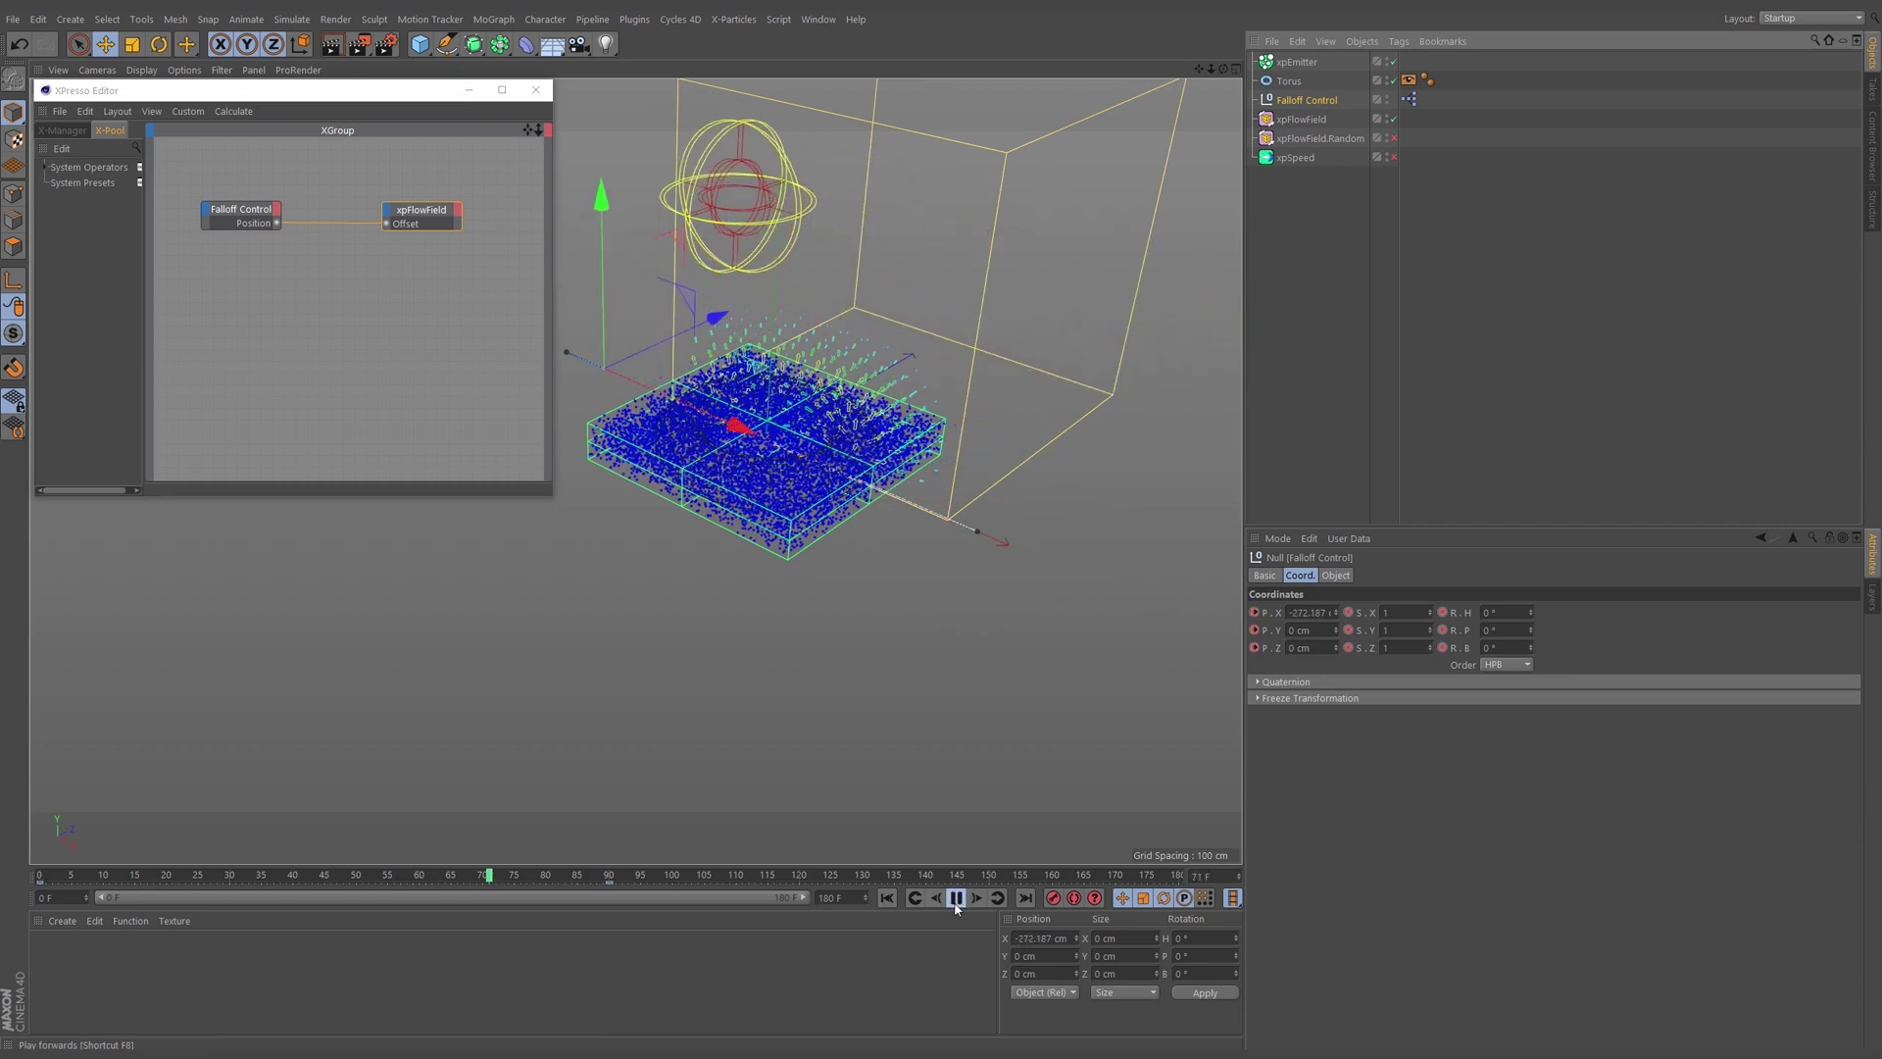
{"action": "left_click", "coordinate": [957, 898]}
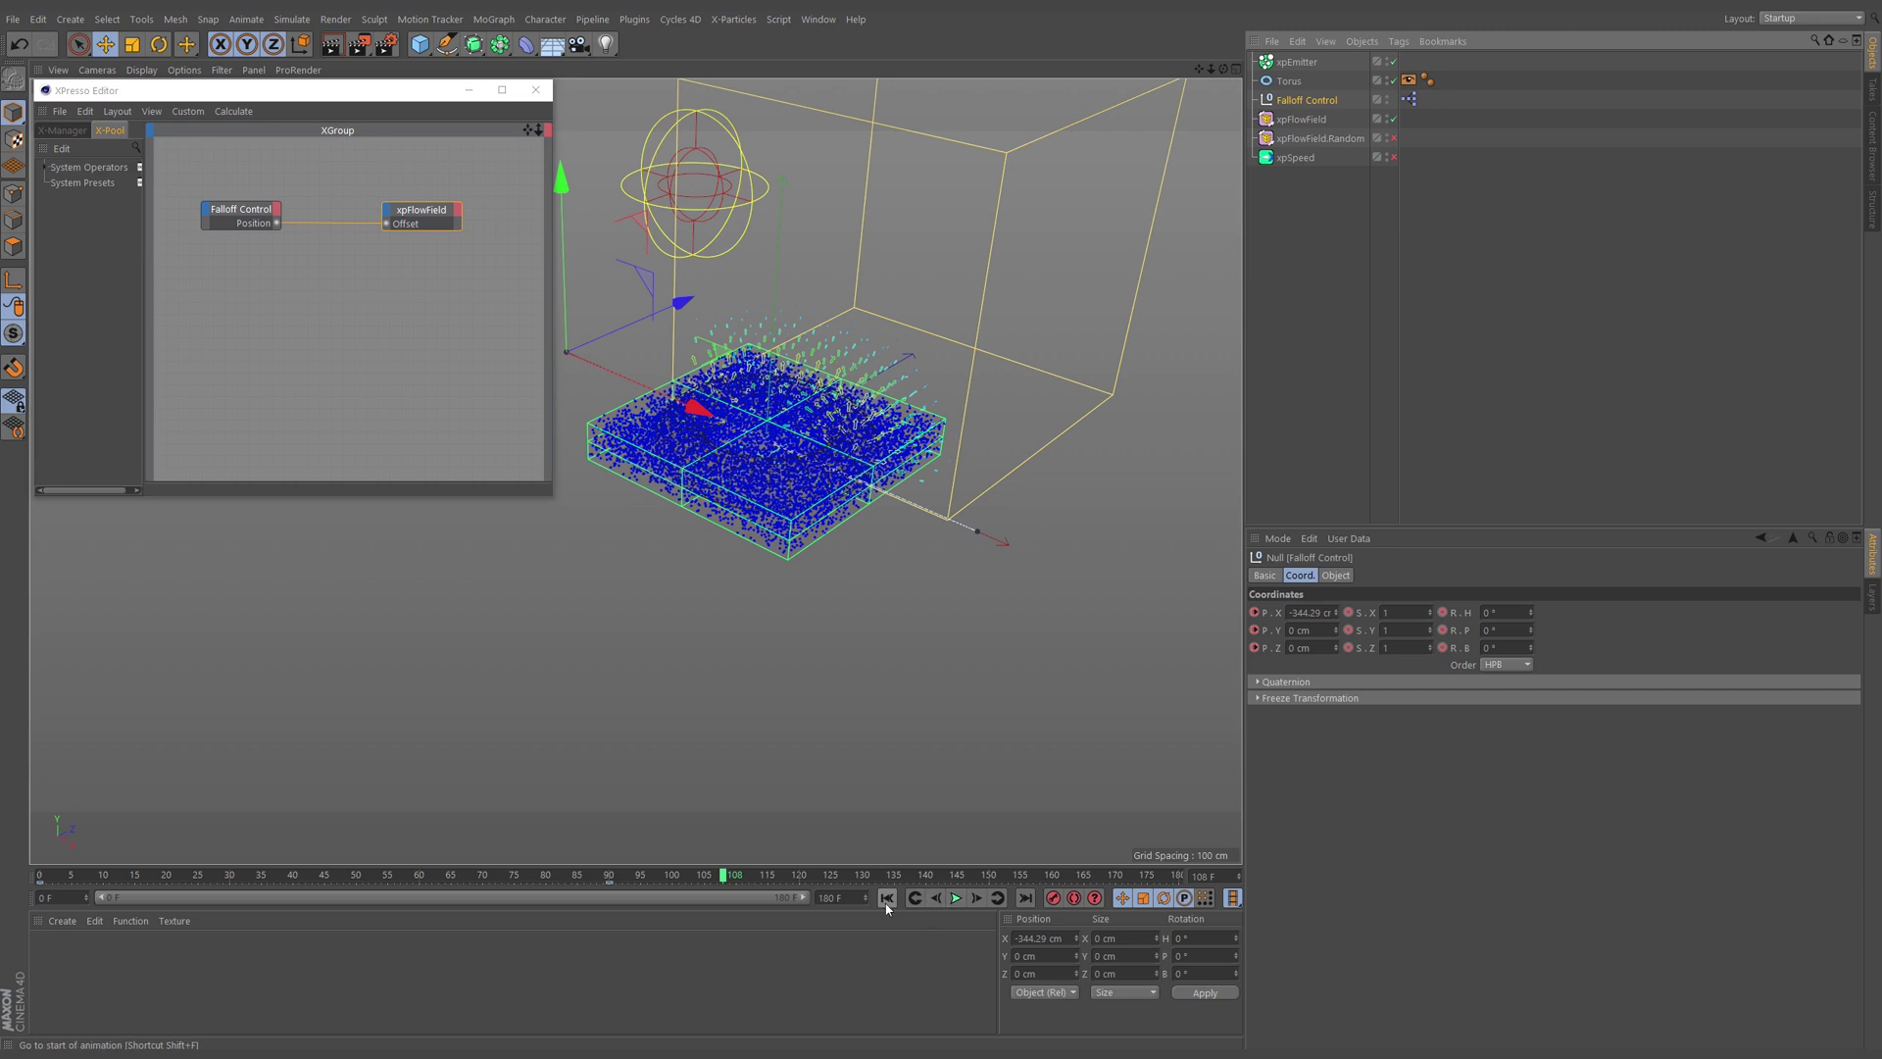
{"action": "left_click", "coordinate": [889, 898]}
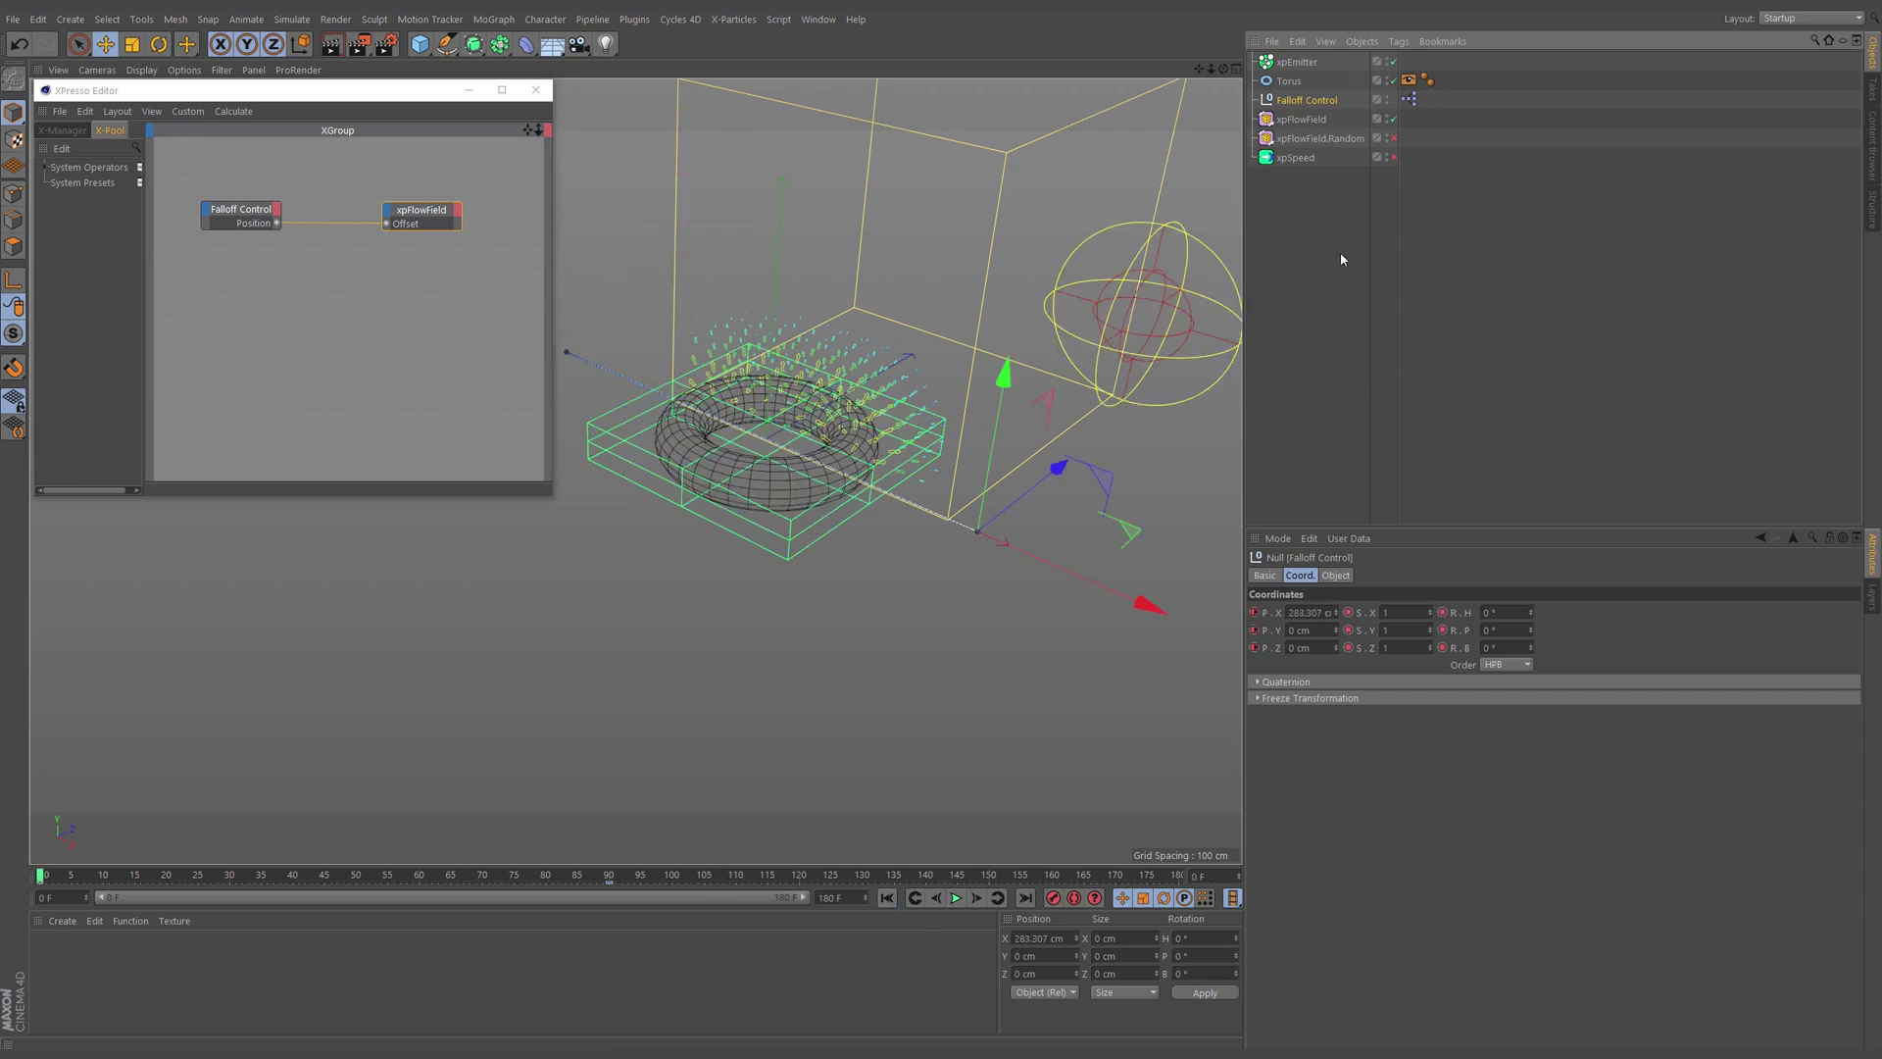
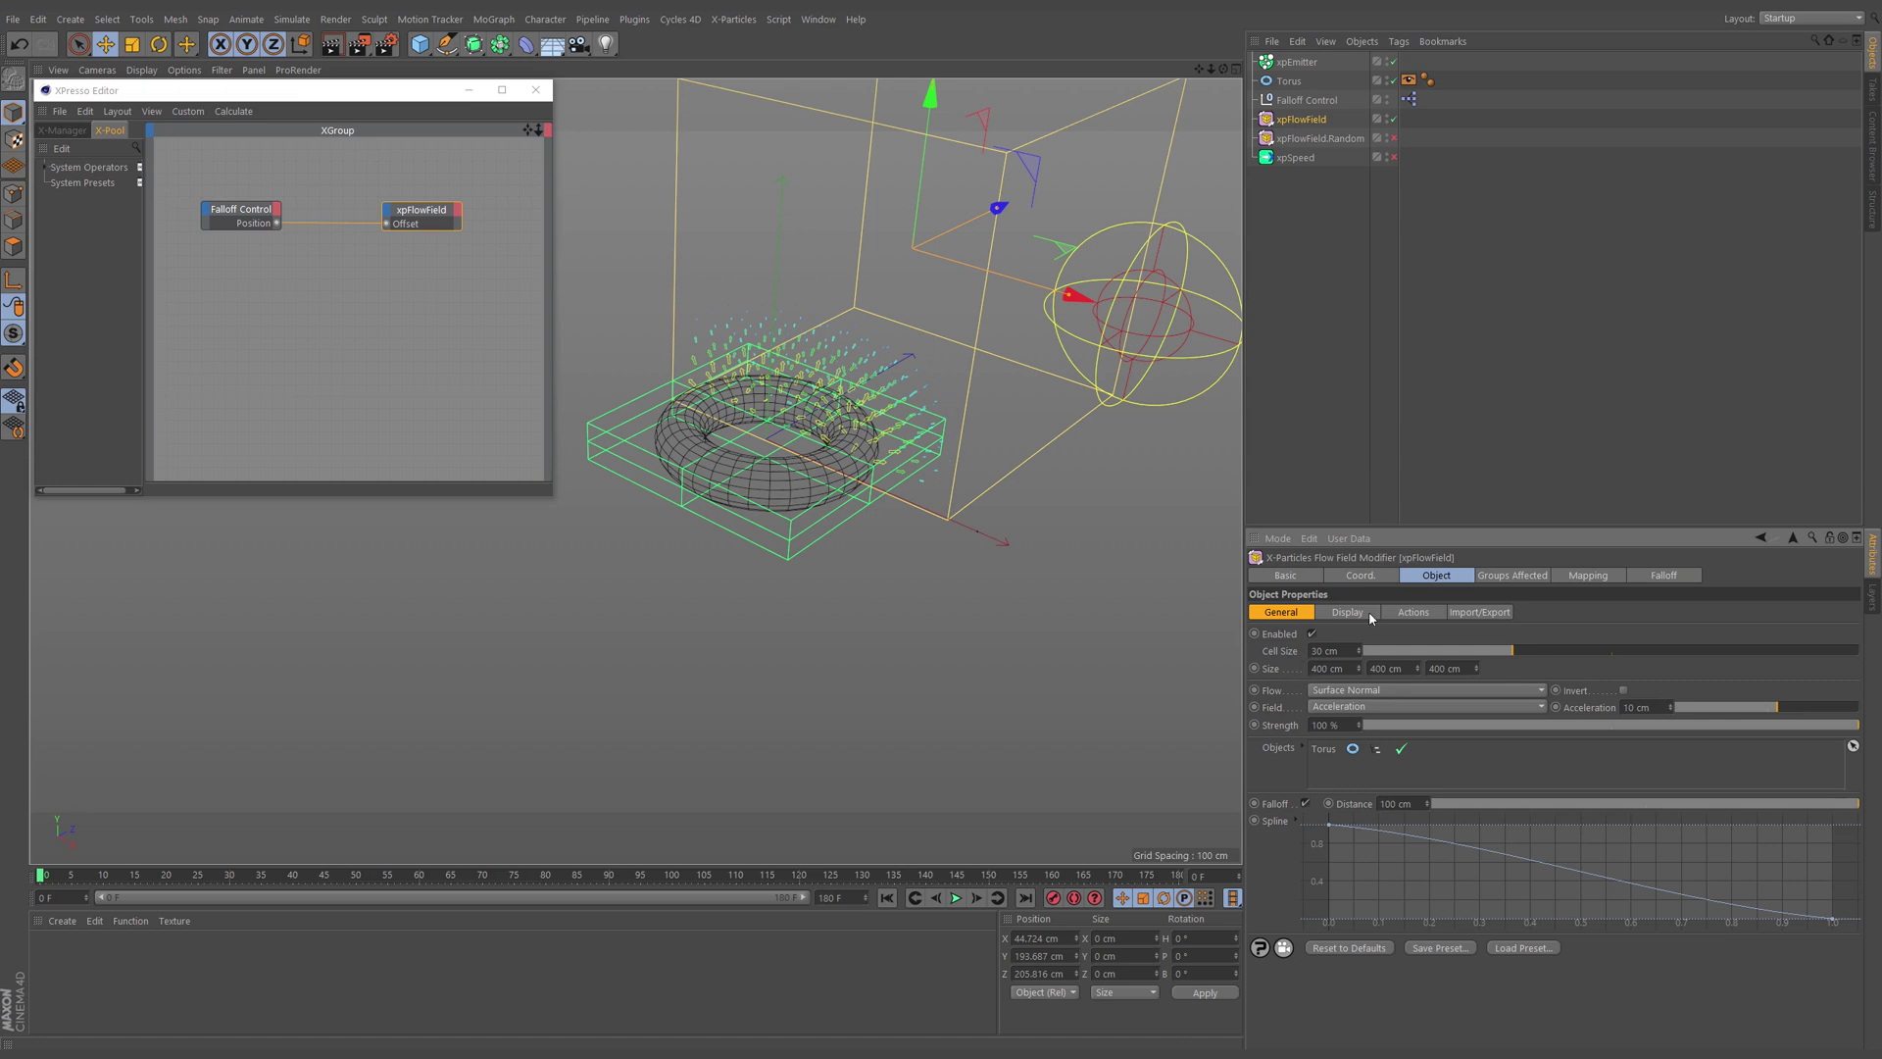
{"action": "left_click", "coordinate": [1358, 577]}
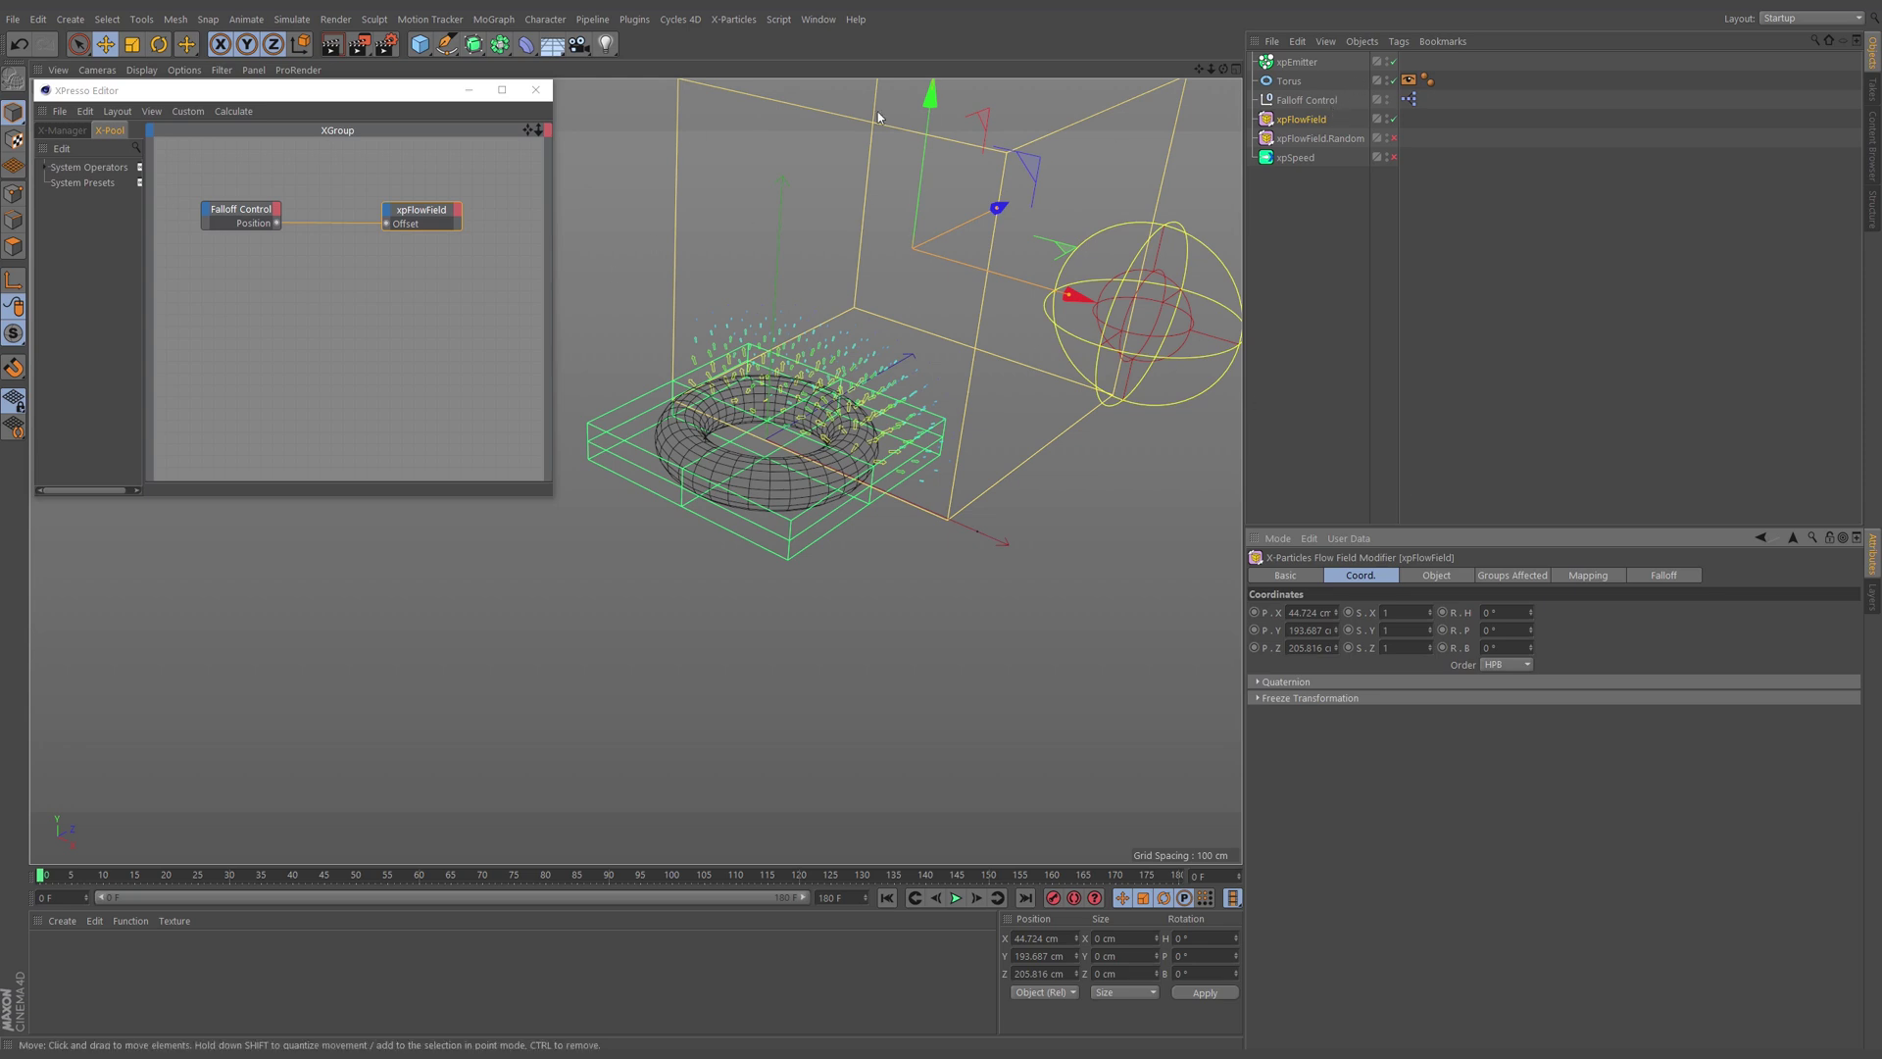
Step: Add a Global Position output to the Falloff Control node in XPresso and remove its Position output
{"action": "left_click", "coordinate": [278, 211]}
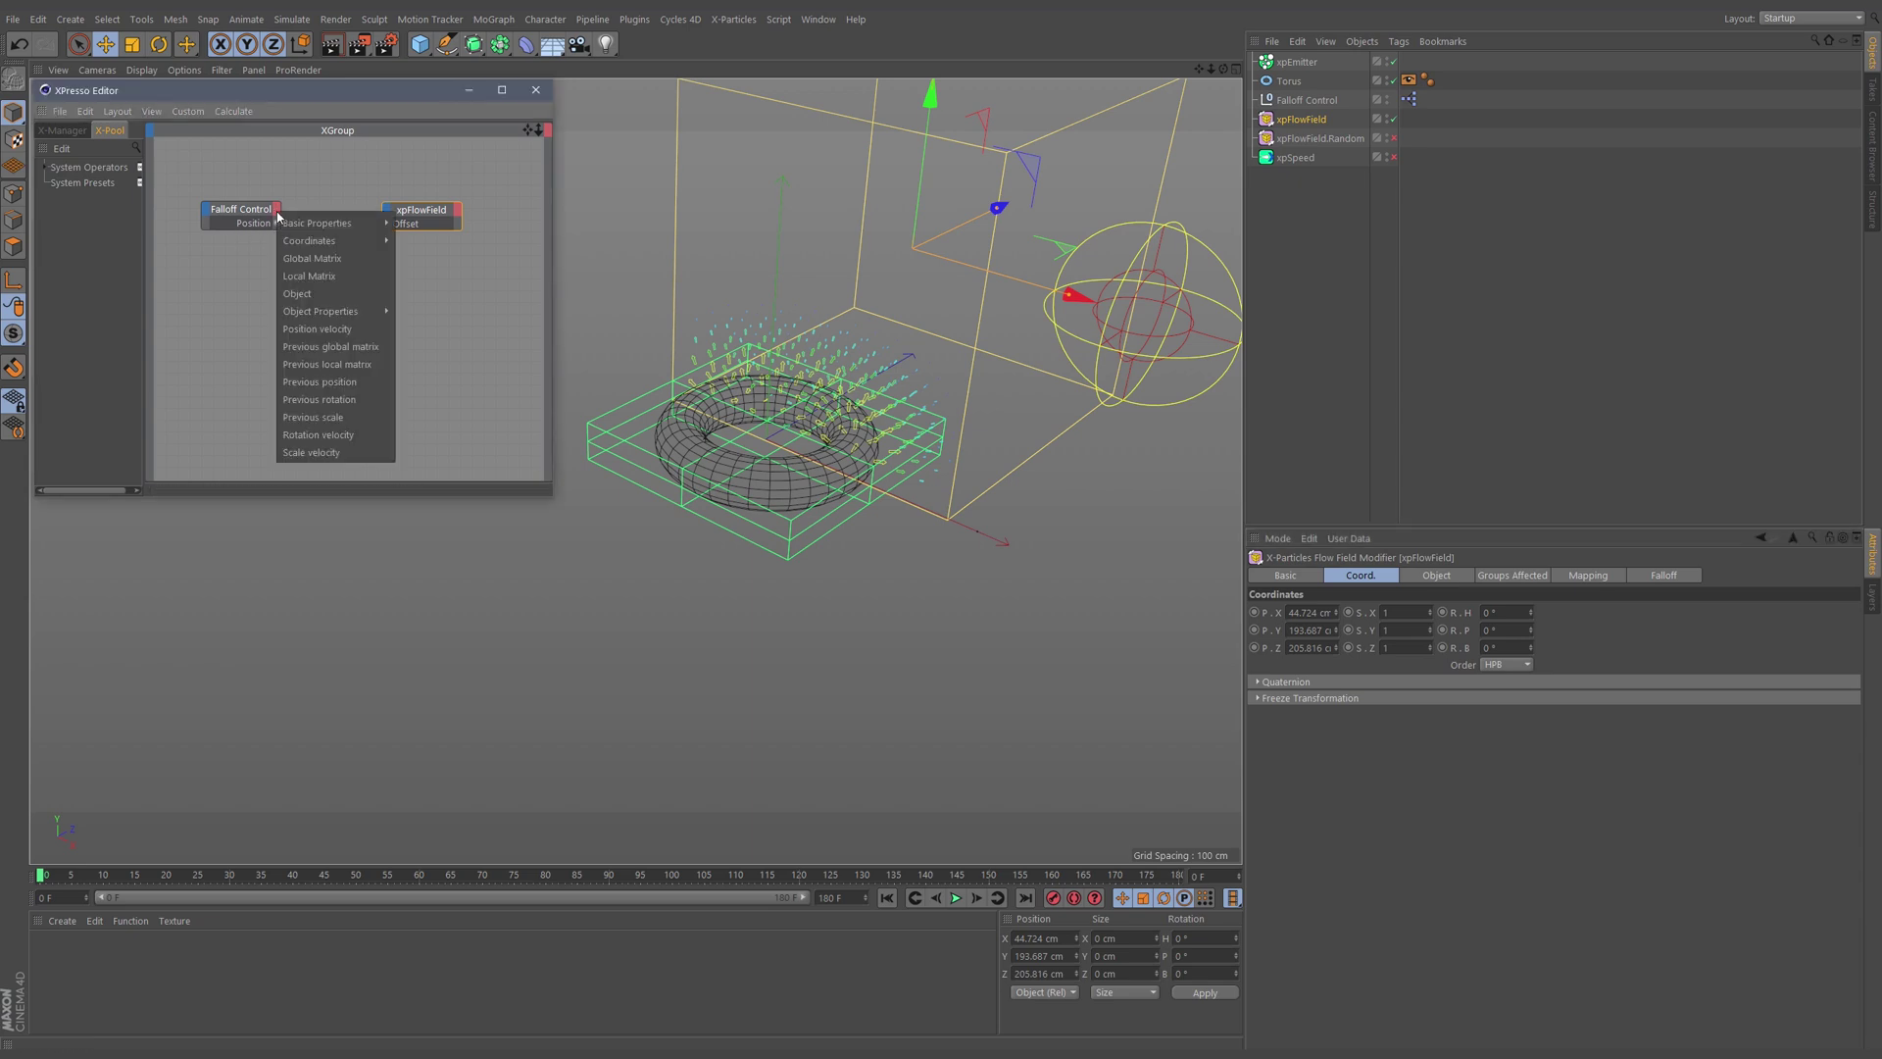
{"action": "mouse_move", "coordinate": [325, 247]}
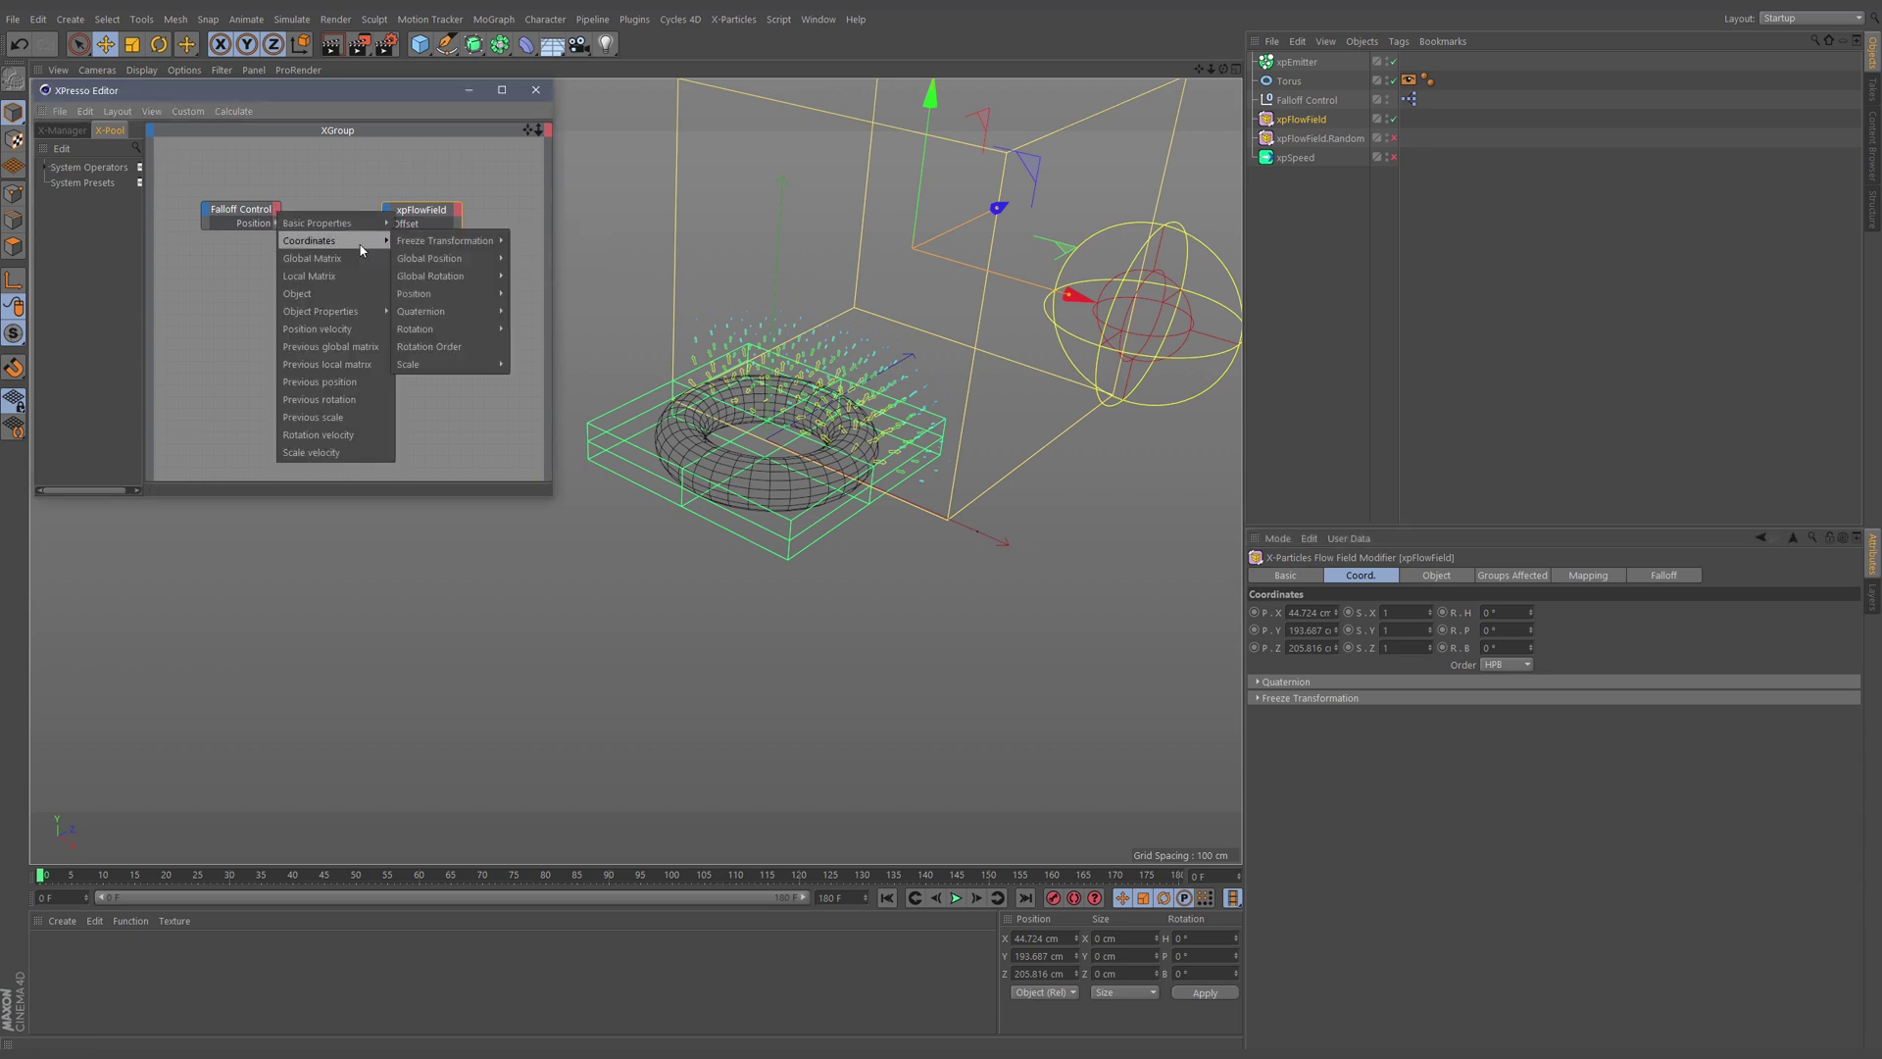
{"action": "mouse_move", "coordinate": [443, 259]}
{"action": "left_click", "coordinate": [535, 258]}
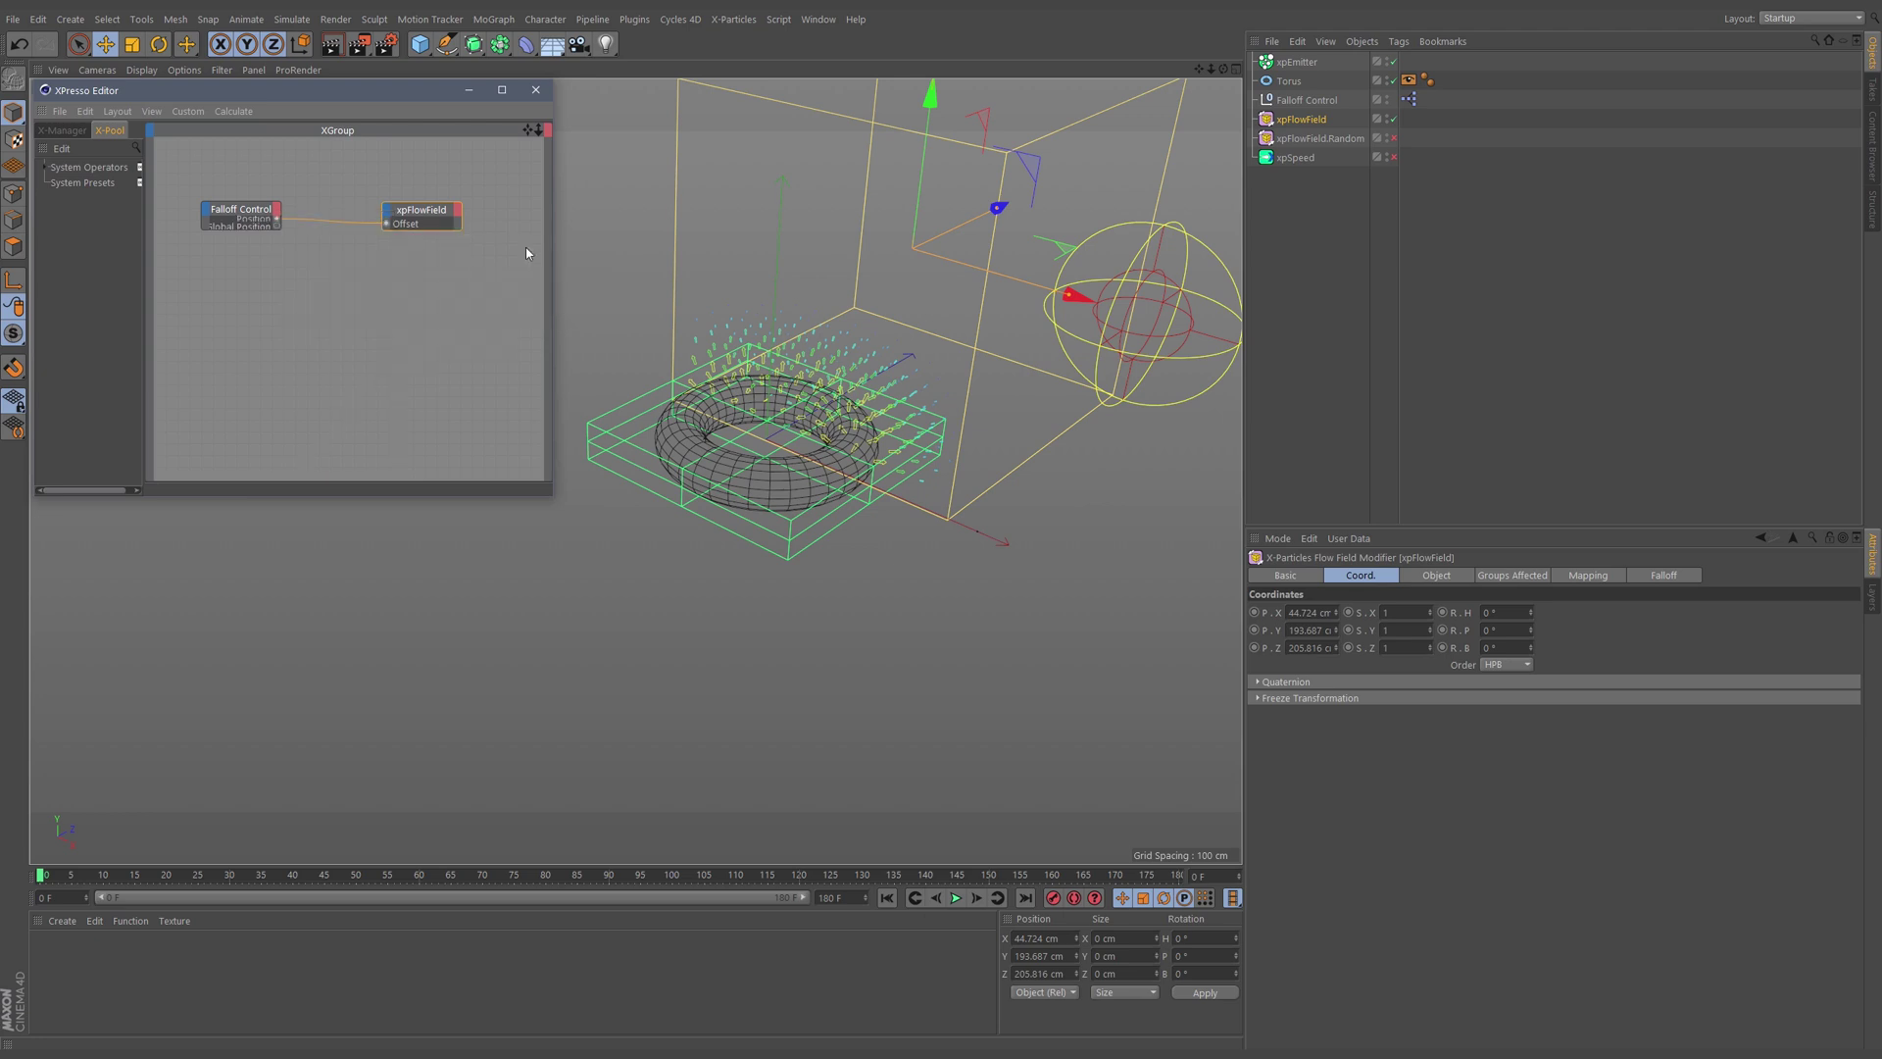
{"action": "right_click", "coordinate": [269, 219]}
{"action": "left_click", "coordinate": [292, 281]}
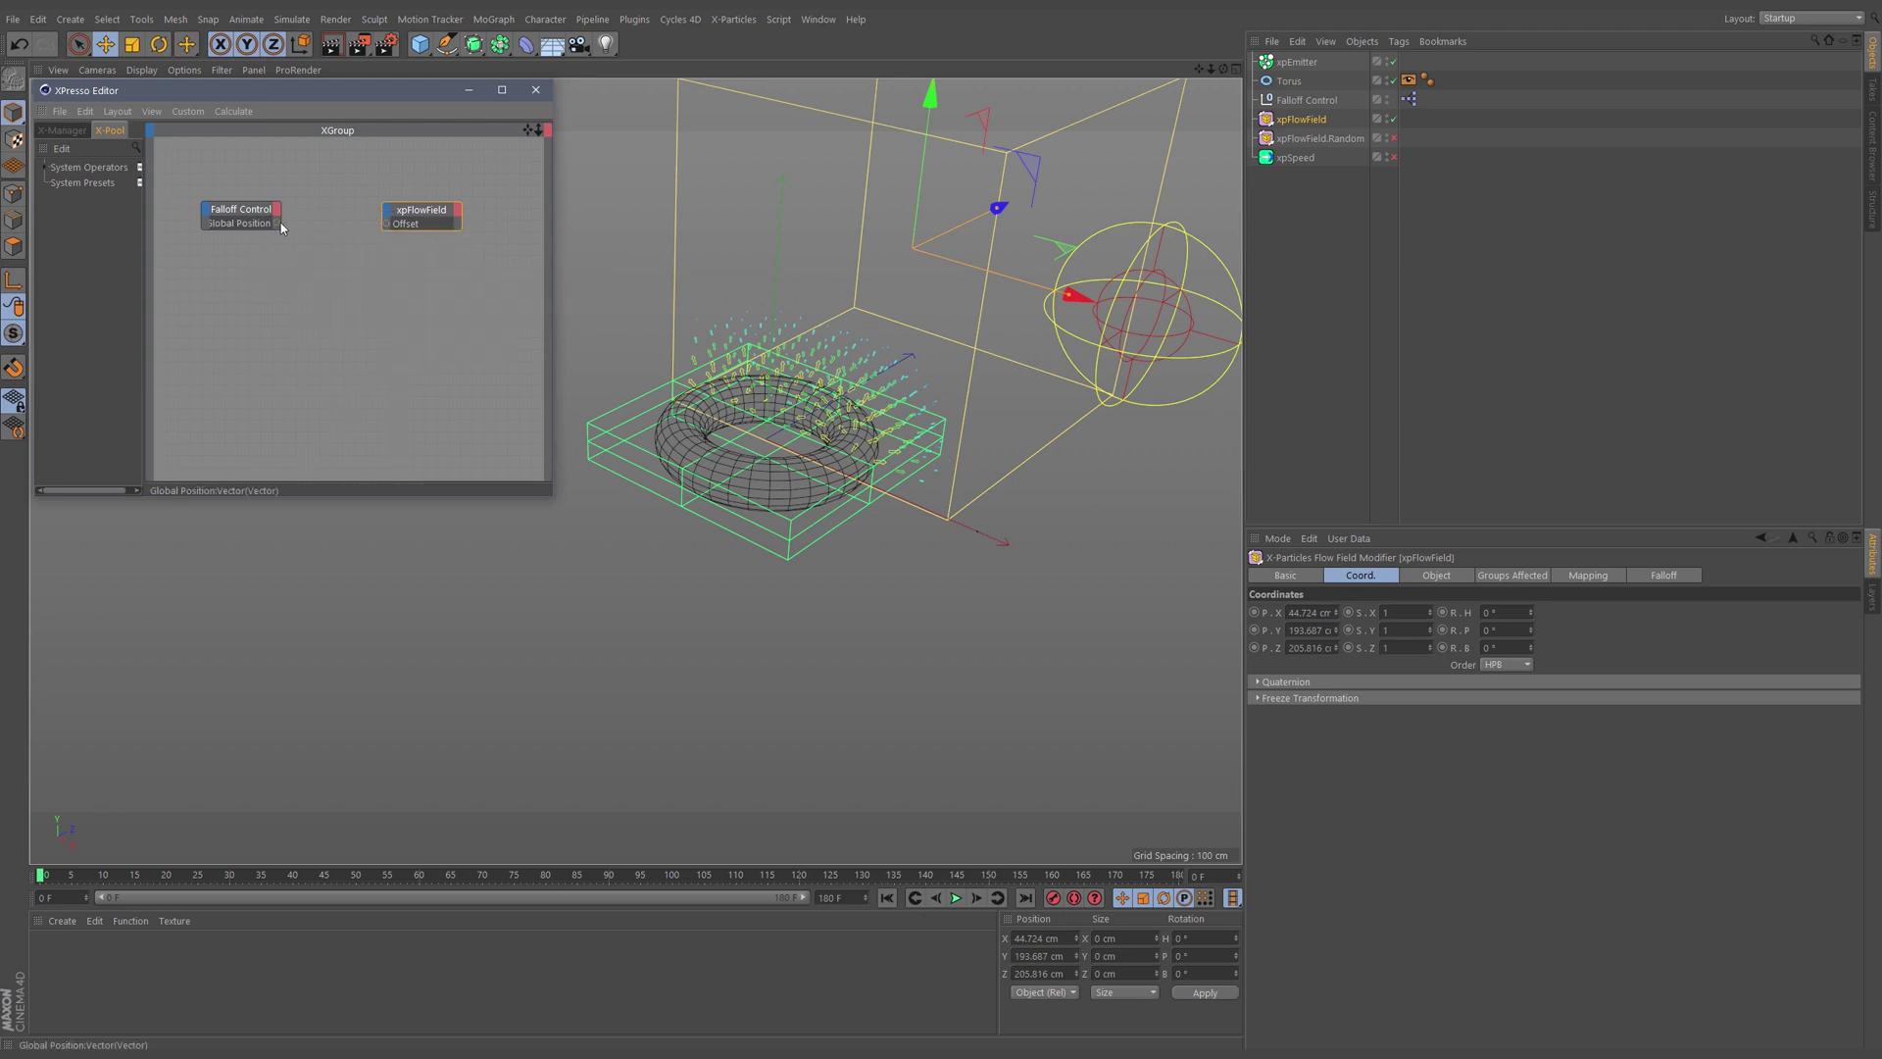
Step: Connect Falloff Control's Global Position to xpFlowField's Offset and optimize the Falloff Control node's size
{"action": "left_click_drag", "start_coordinate": [281, 222], "coordinate": [387, 229]}
{"action": "left_click", "coordinate": [240, 210]}
{"action": "right_click", "coordinate": [232, 217]}
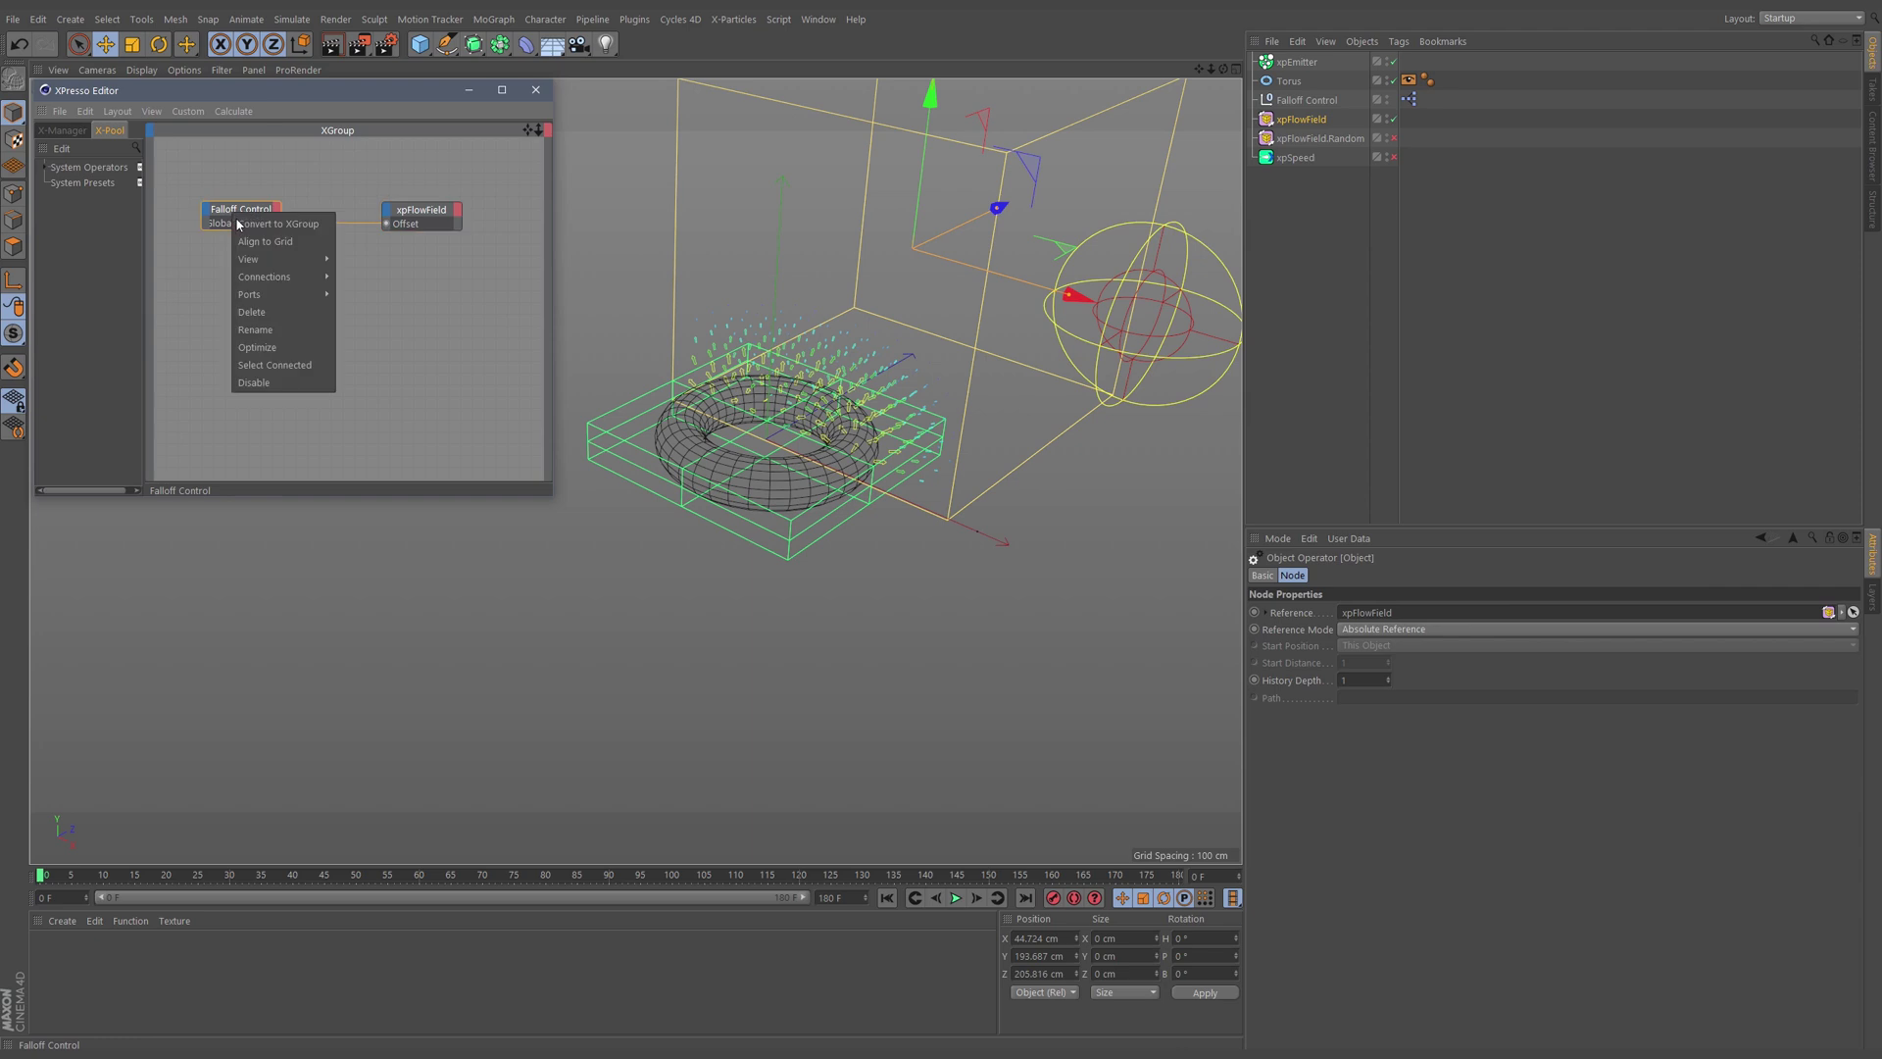
{"action": "left_click", "coordinate": [224, 395]}
{"action": "left_click", "coordinate": [324, 296]}
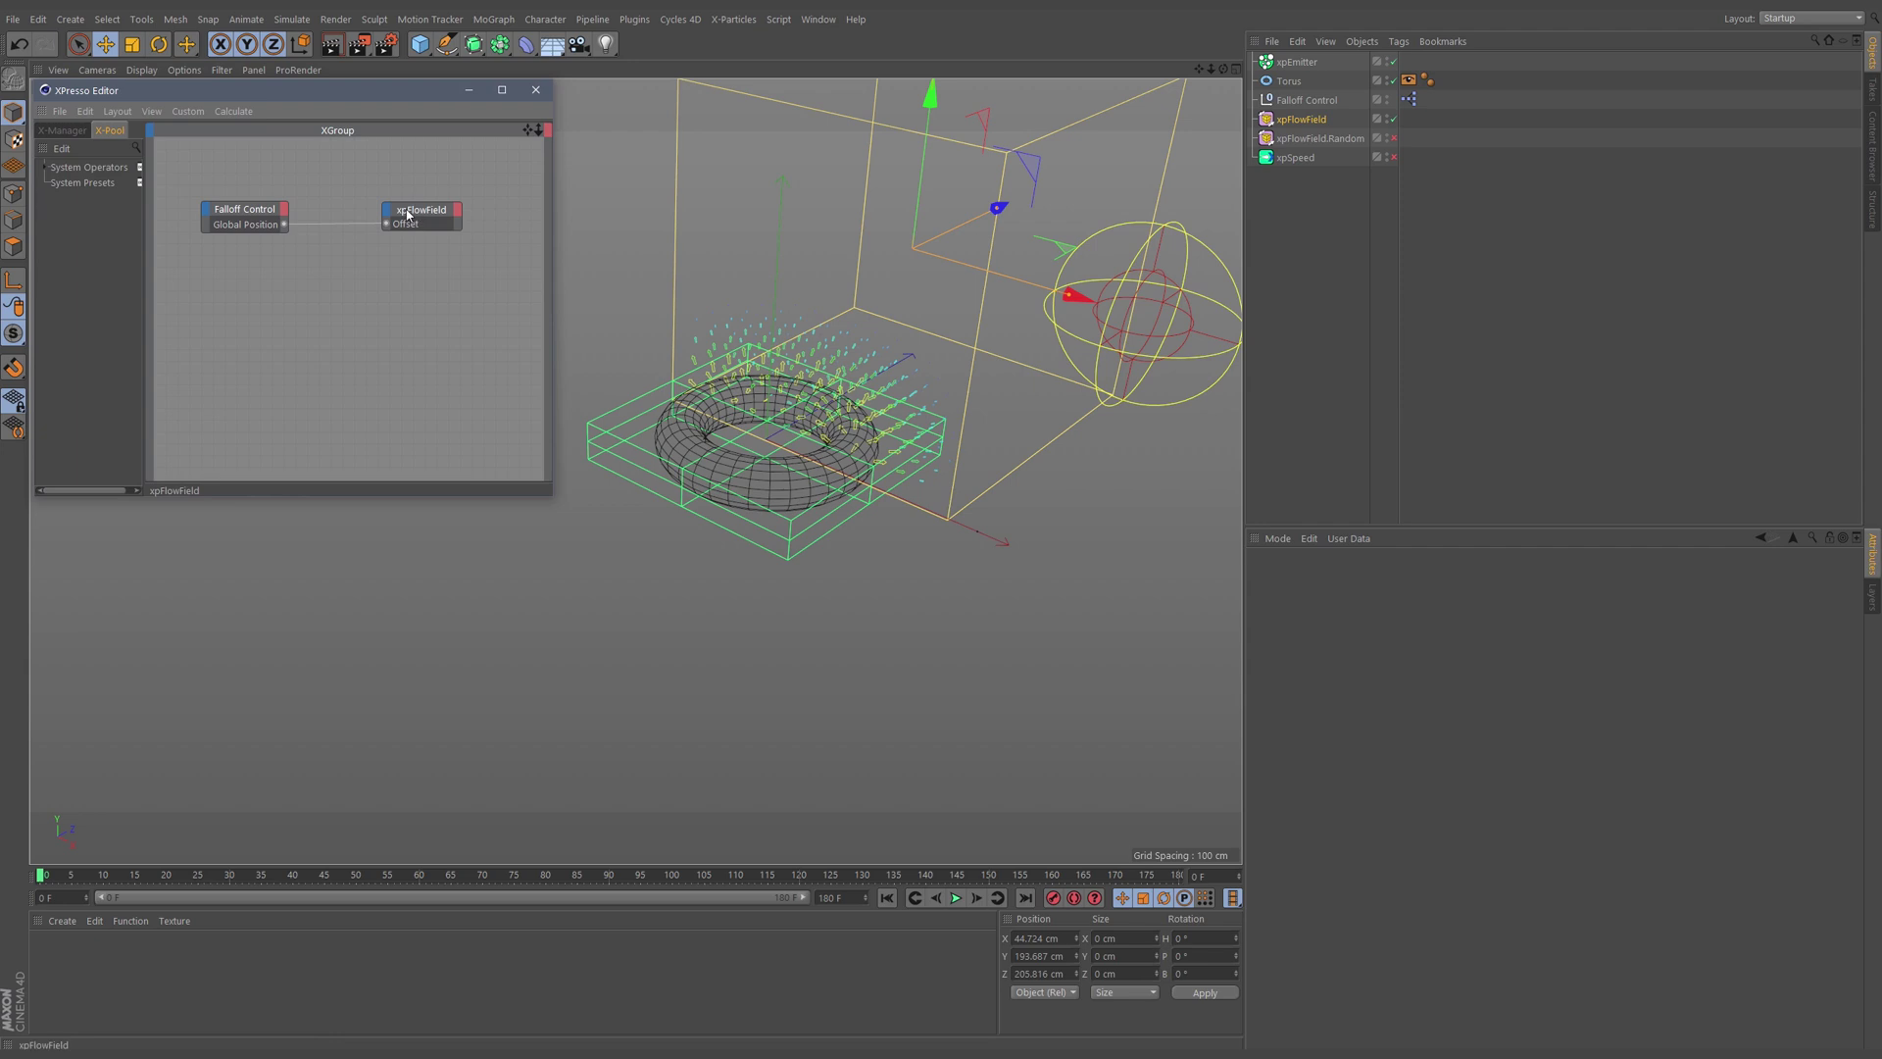
Step: Space the Falloff Control and xpFlowField nodes further apart and add a MathAdd node between them
{"action": "left_click_drag", "start_coordinate": [435, 216], "coordinate": [503, 218]}
{"action": "left_click_drag", "start_coordinate": [263, 225], "coordinate": [239, 225]}
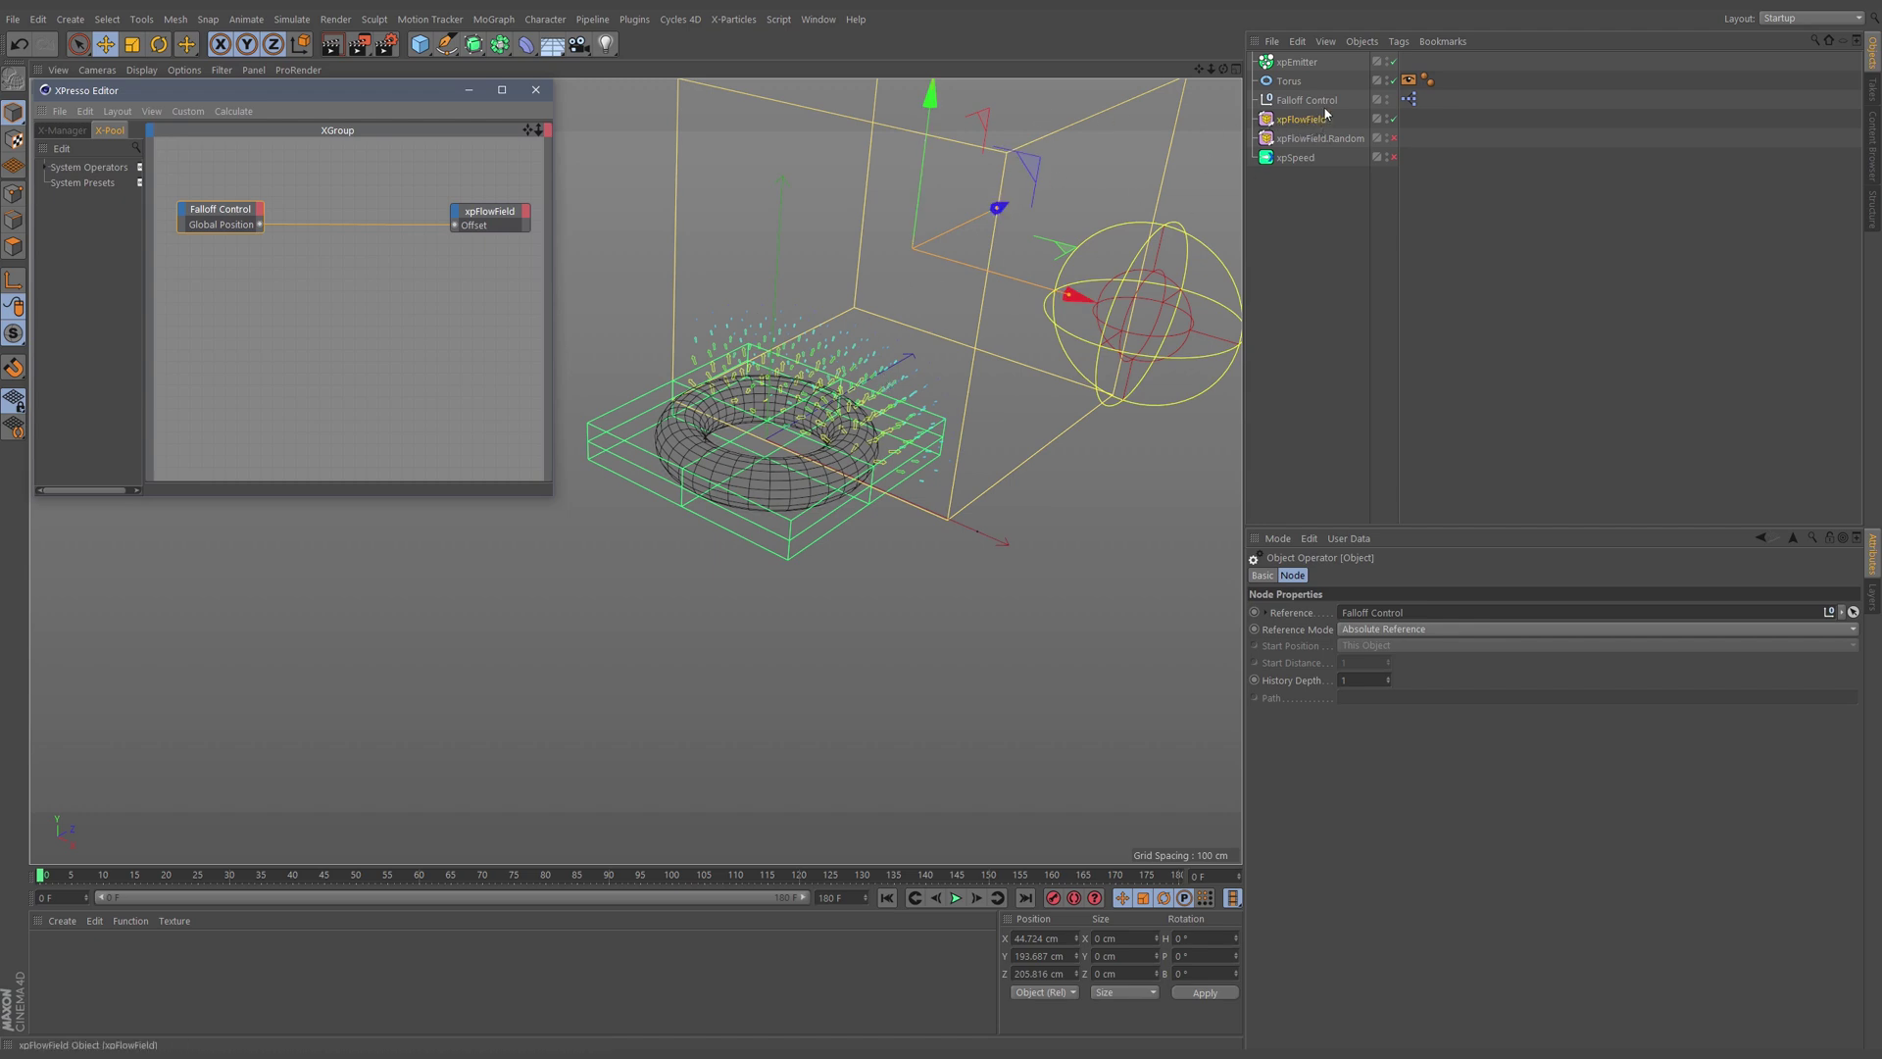
{"action": "left_click", "coordinate": [134, 148]}
{"action": "type", "text": "math"}
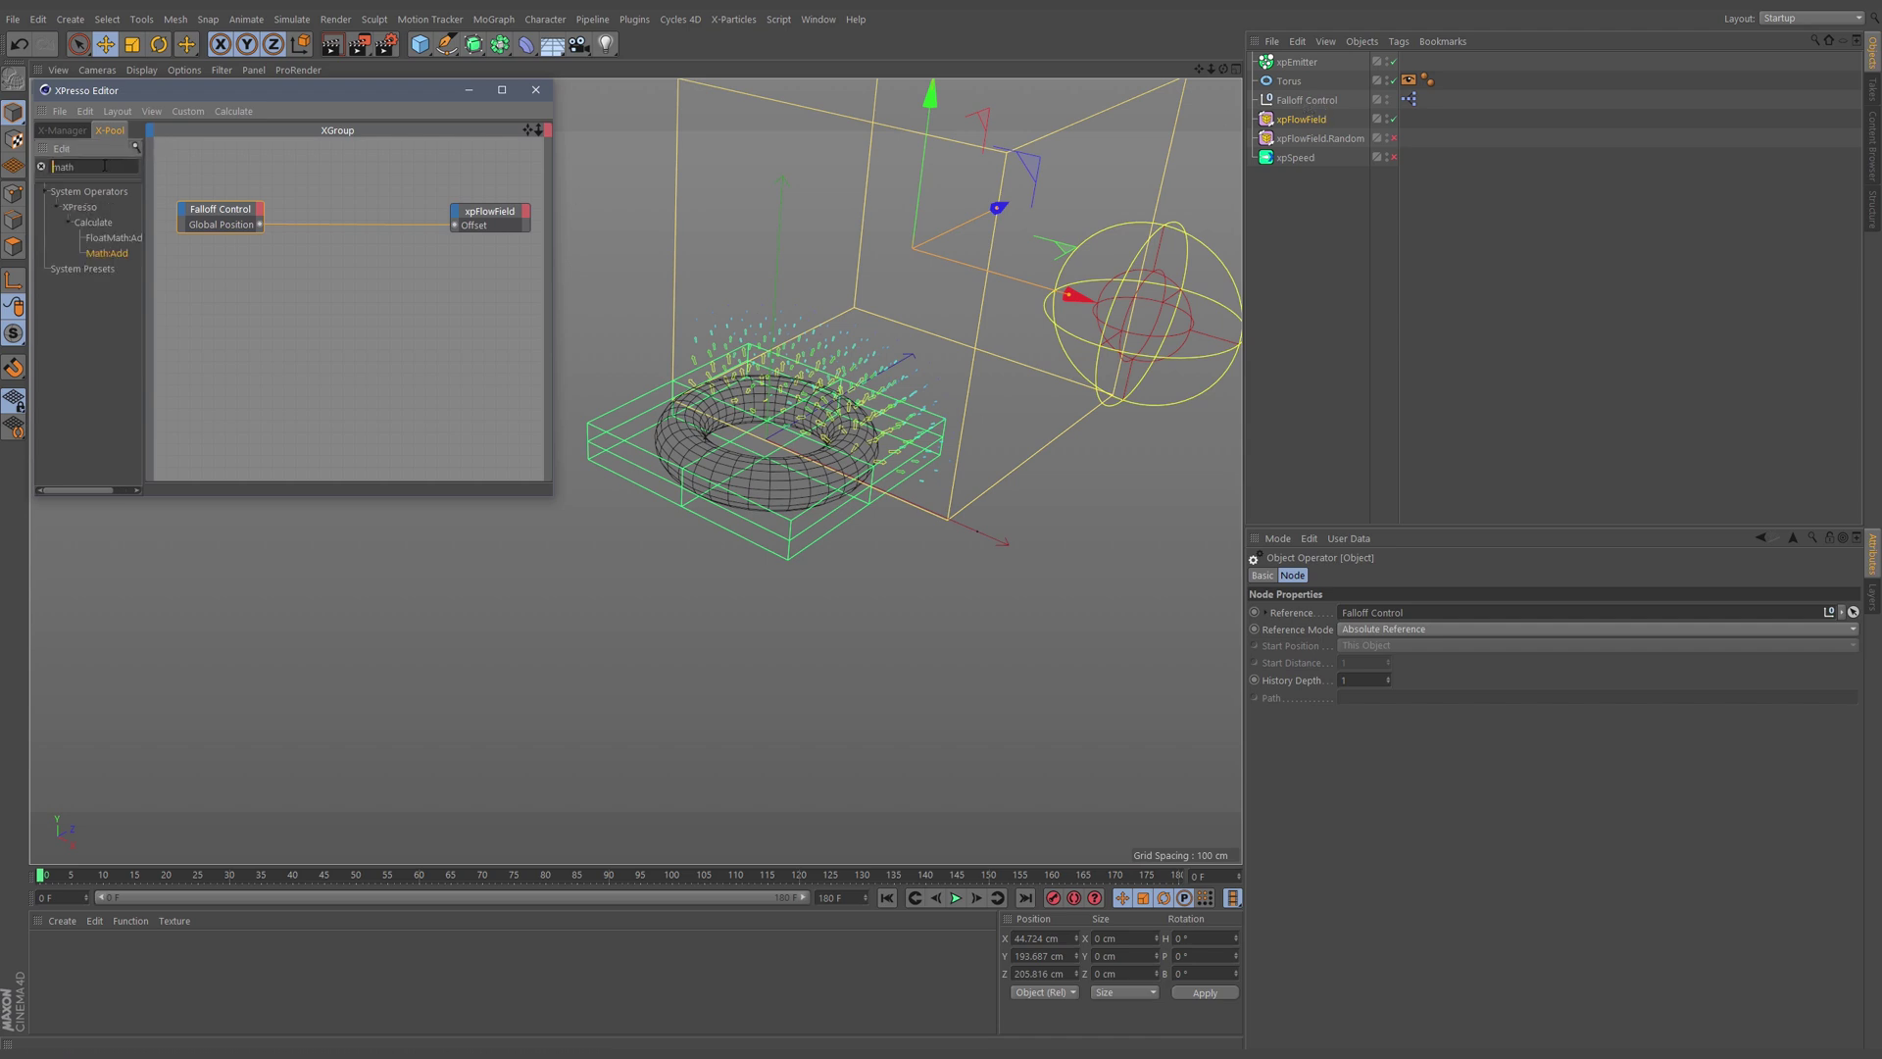
{"action": "key", "text": "BackSpace"}
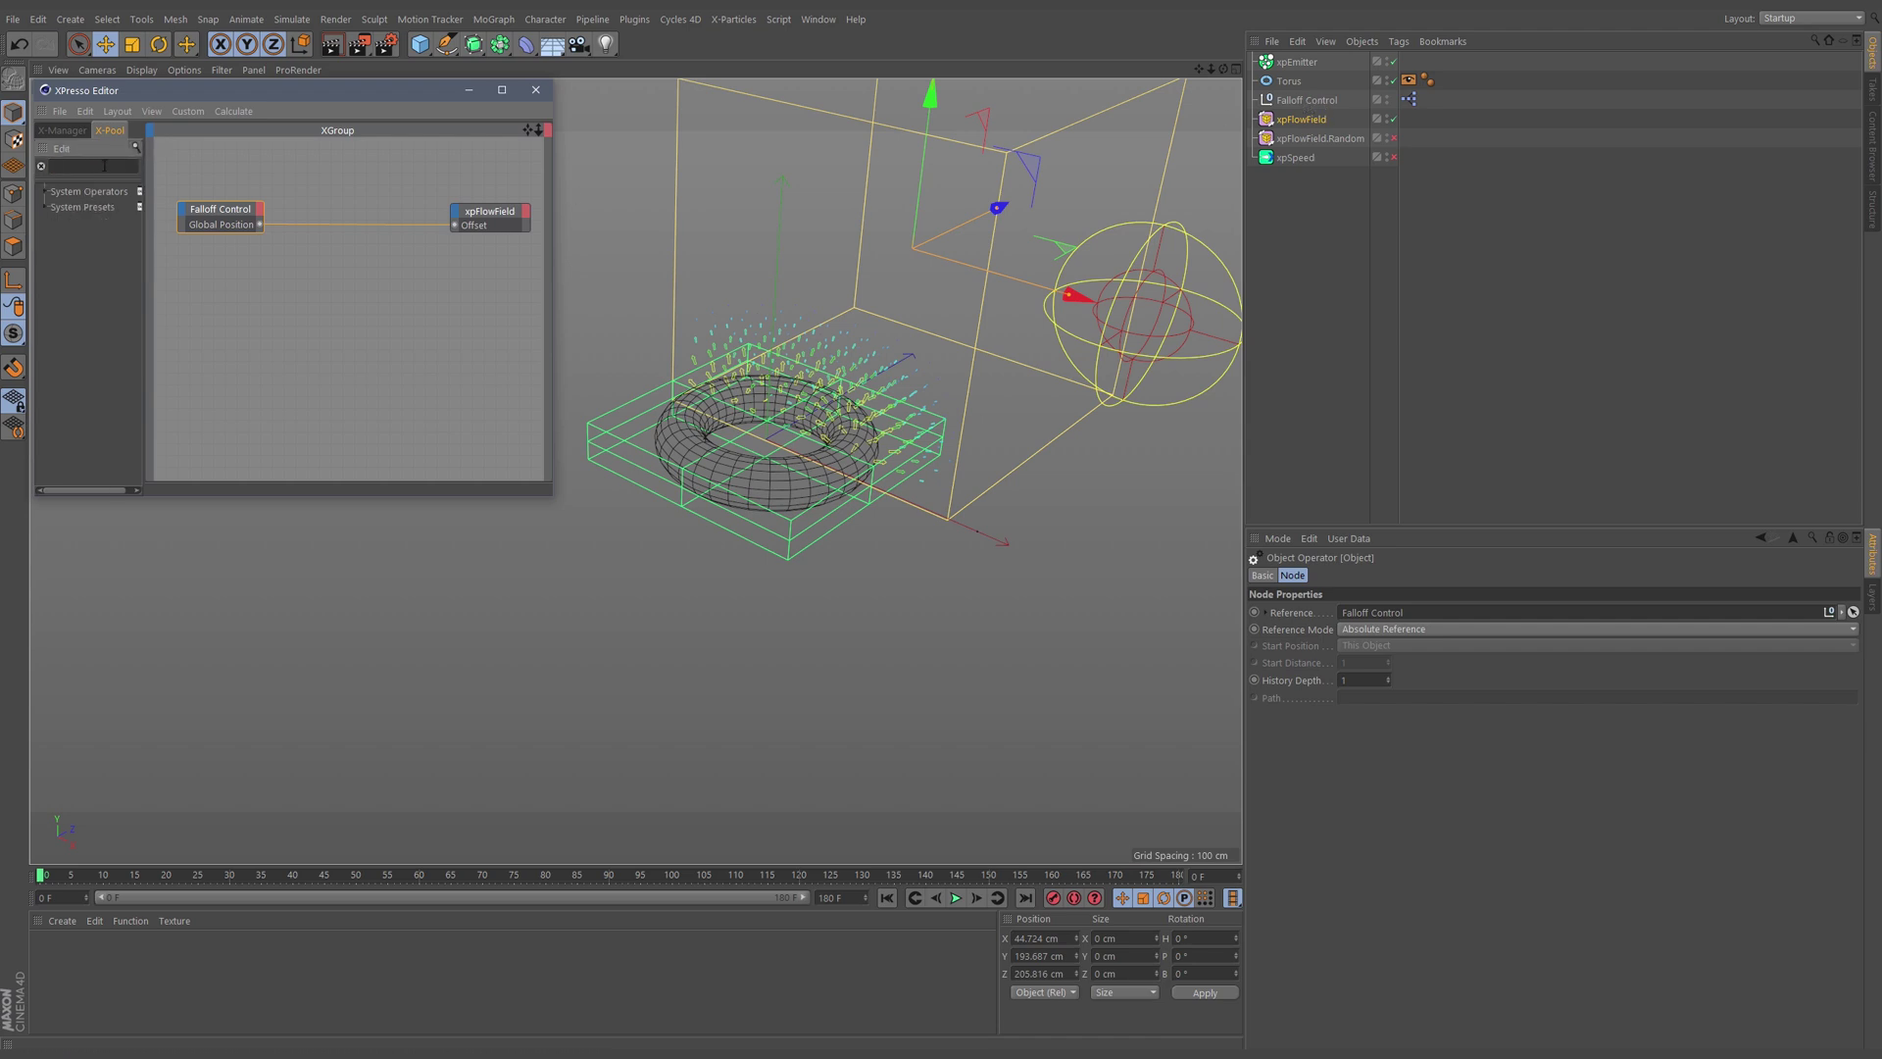
{"action": "type", "text": "mat"}
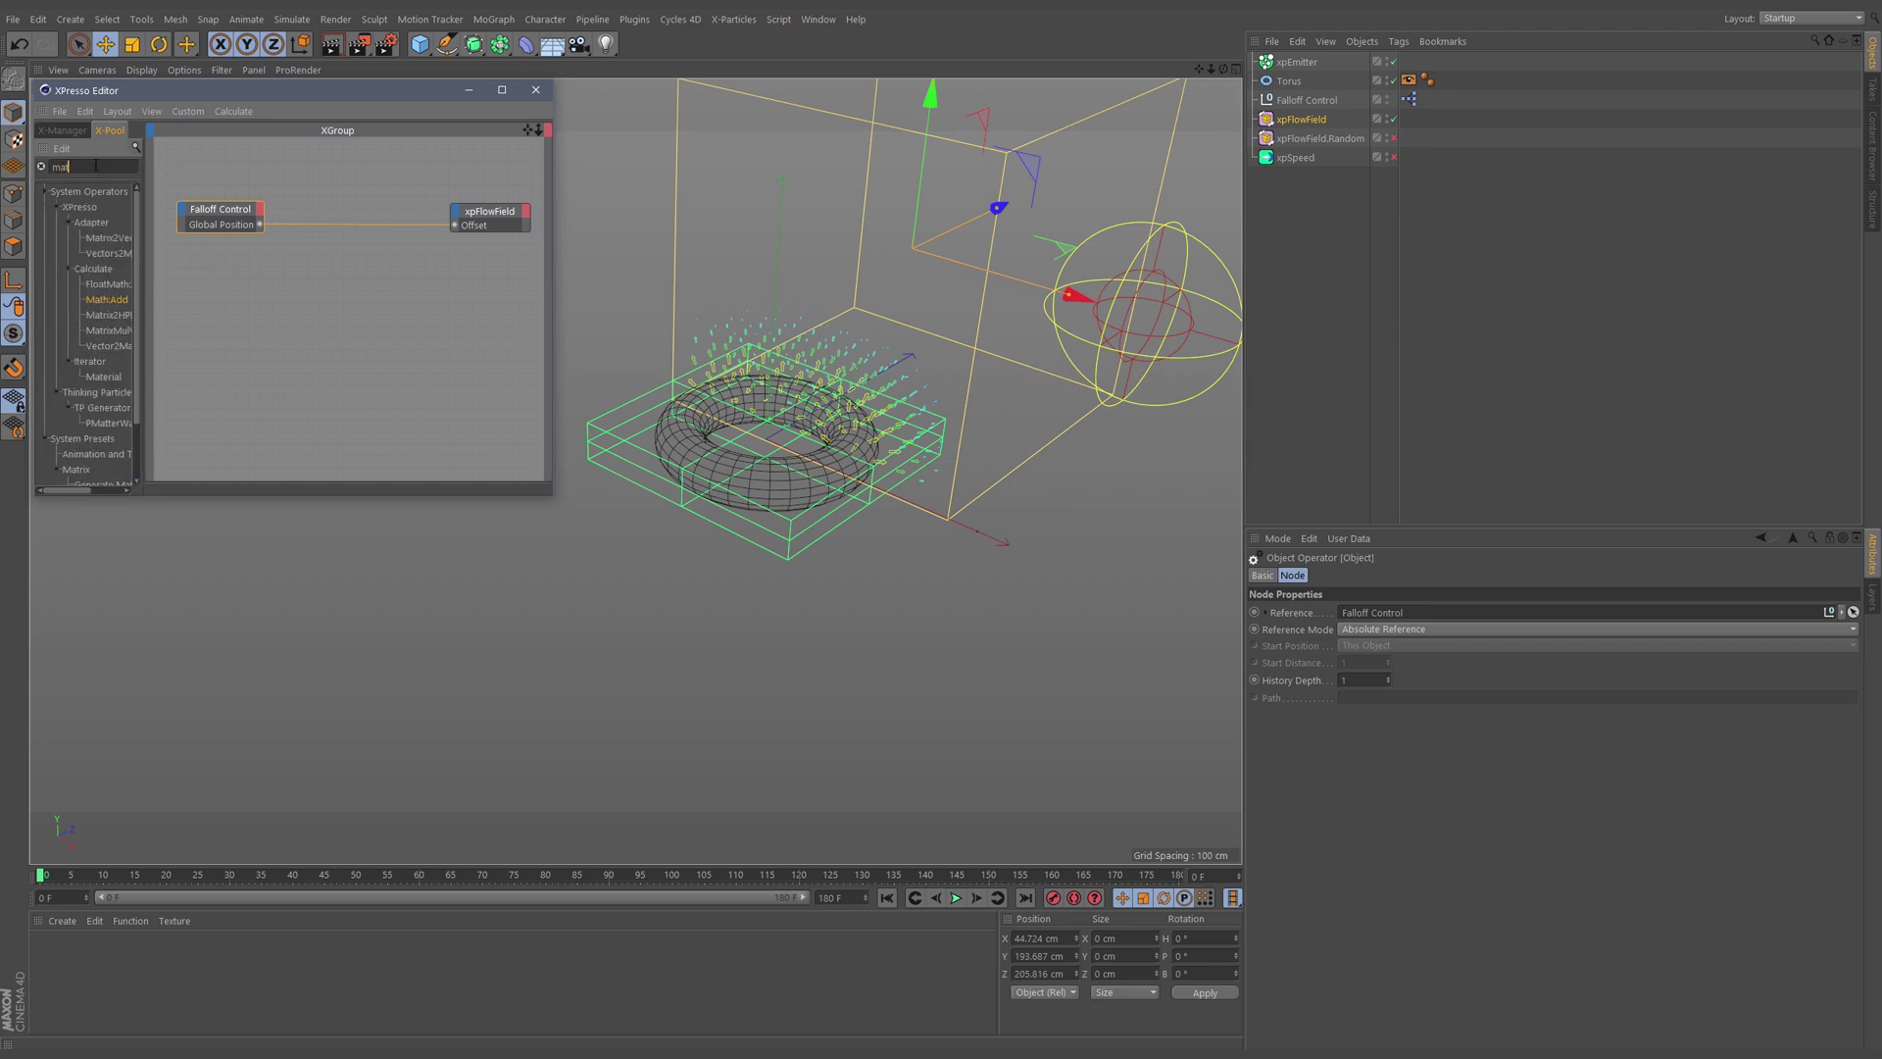
{"action": "left_click_drag", "start_coordinate": [116, 302], "coordinate": [412, 266]}
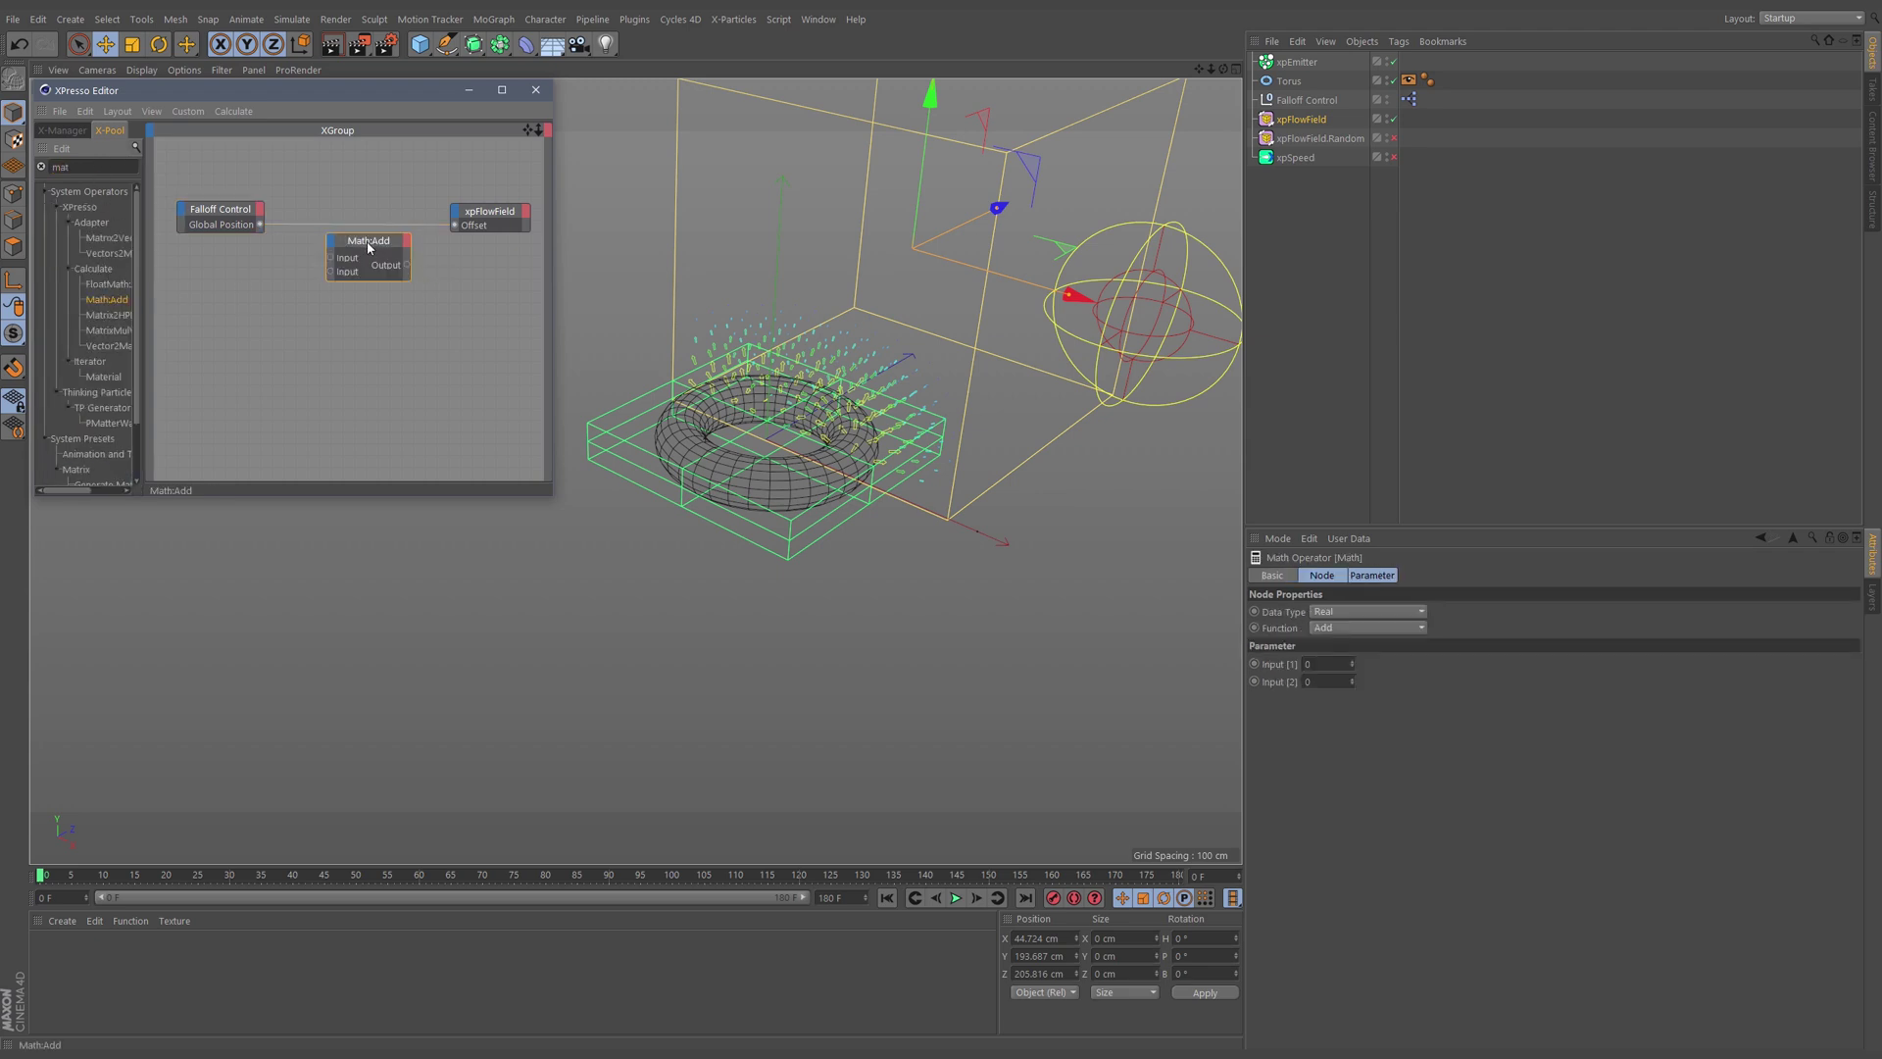
Step: Set the Math node's data type to Vector and its function to Subtract
{"action": "left_click", "coordinate": [1275, 614]}
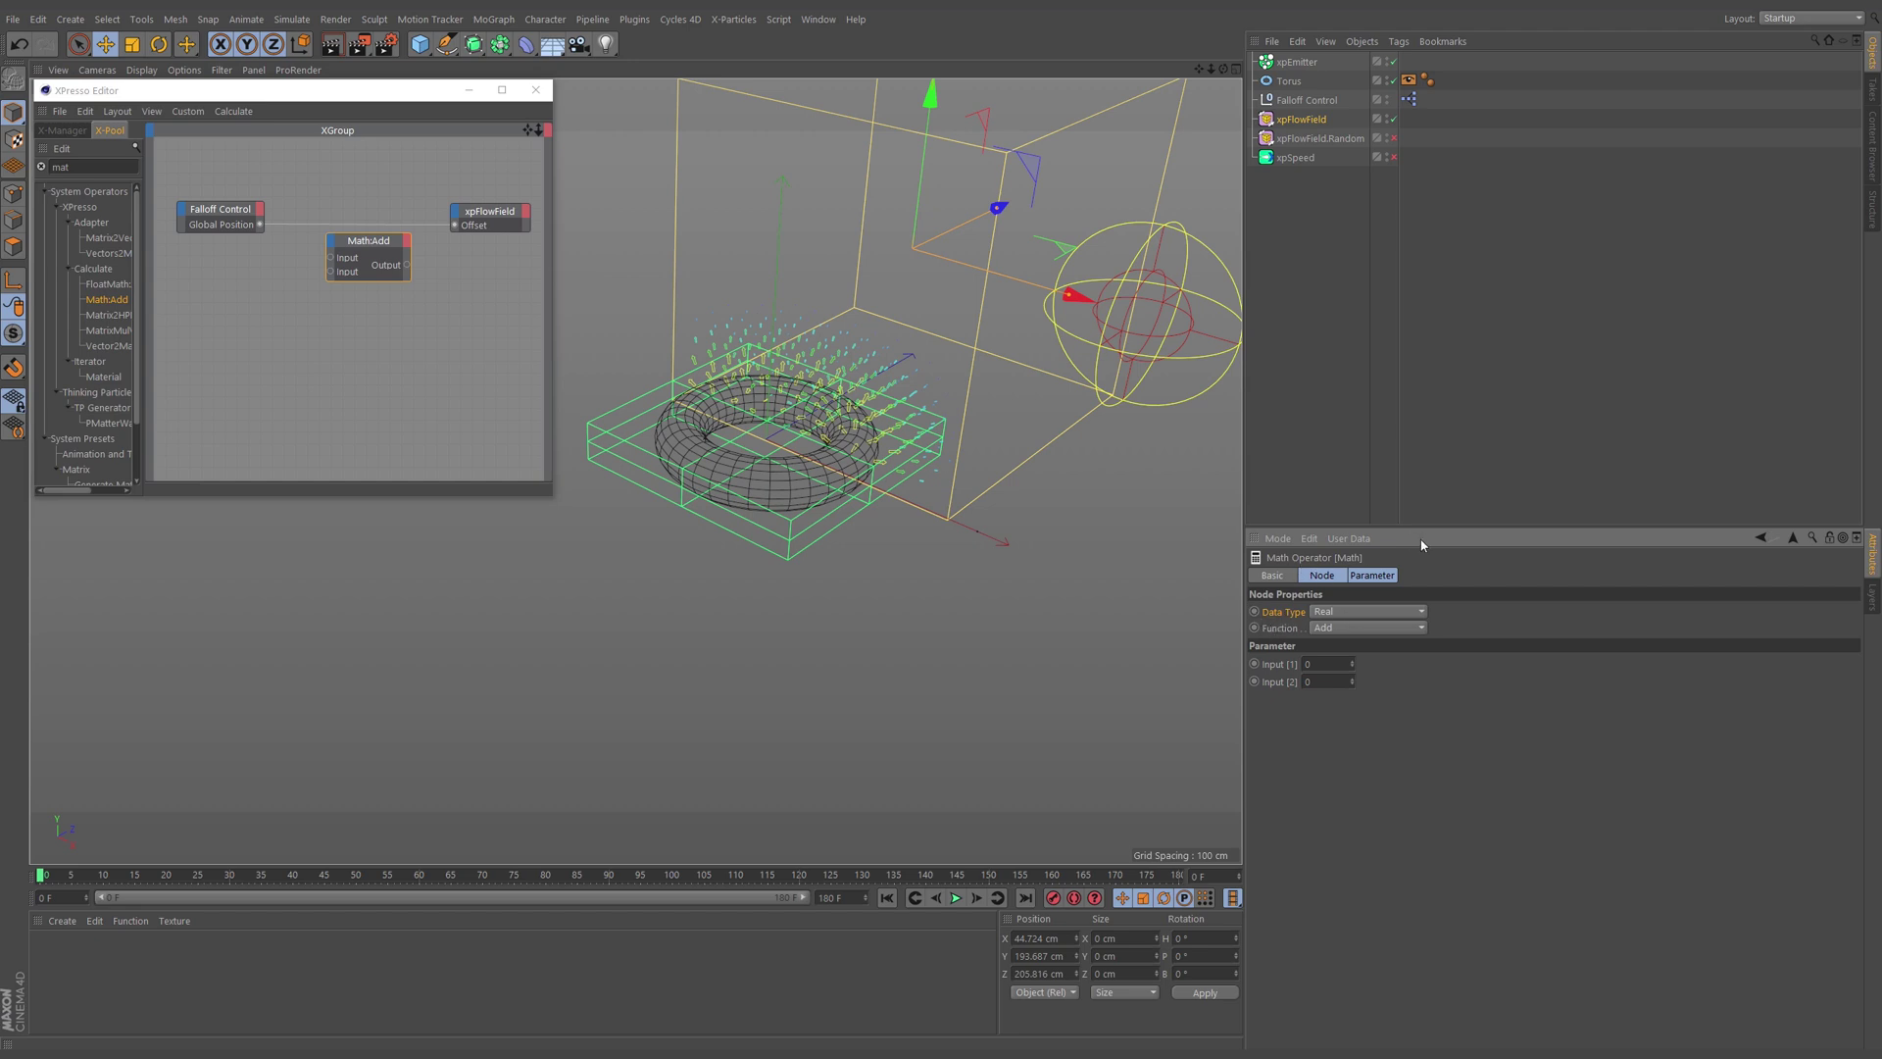
{"action": "left_click", "coordinate": [1360, 613]}
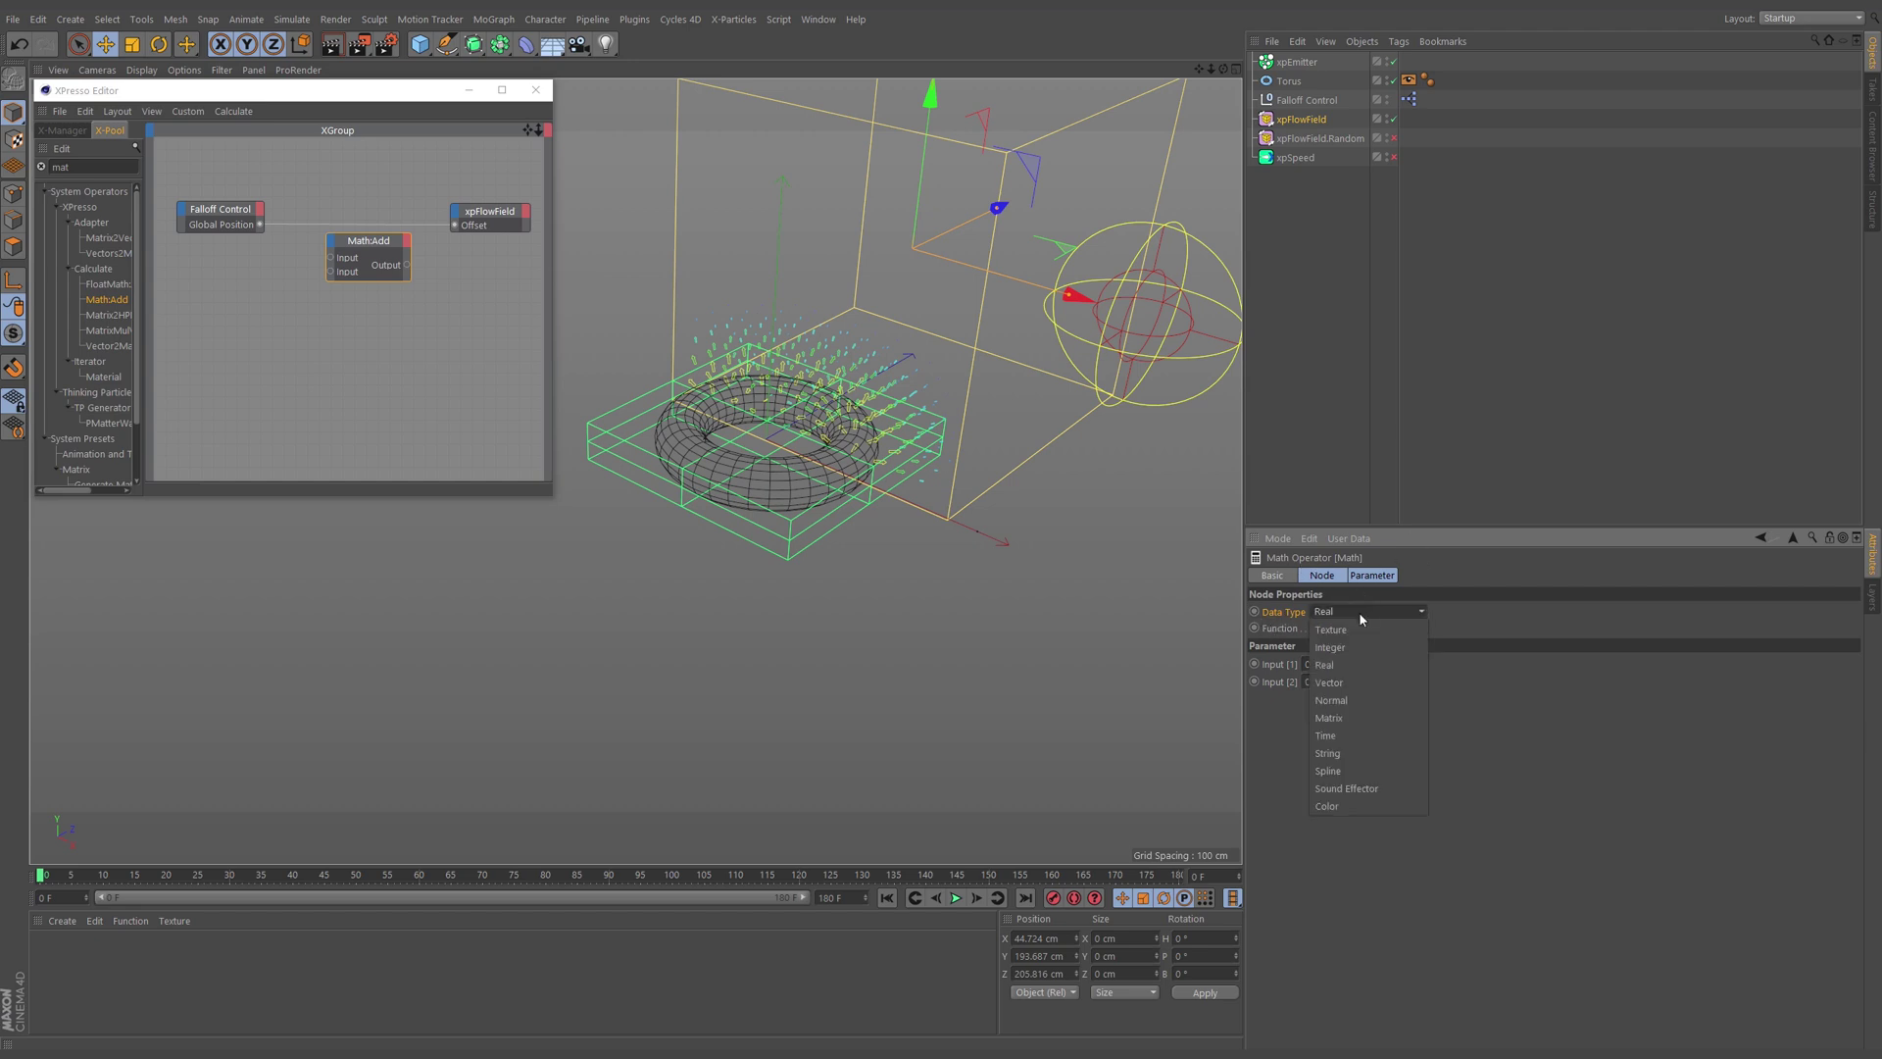
{"action": "left_click", "coordinate": [1348, 677]}
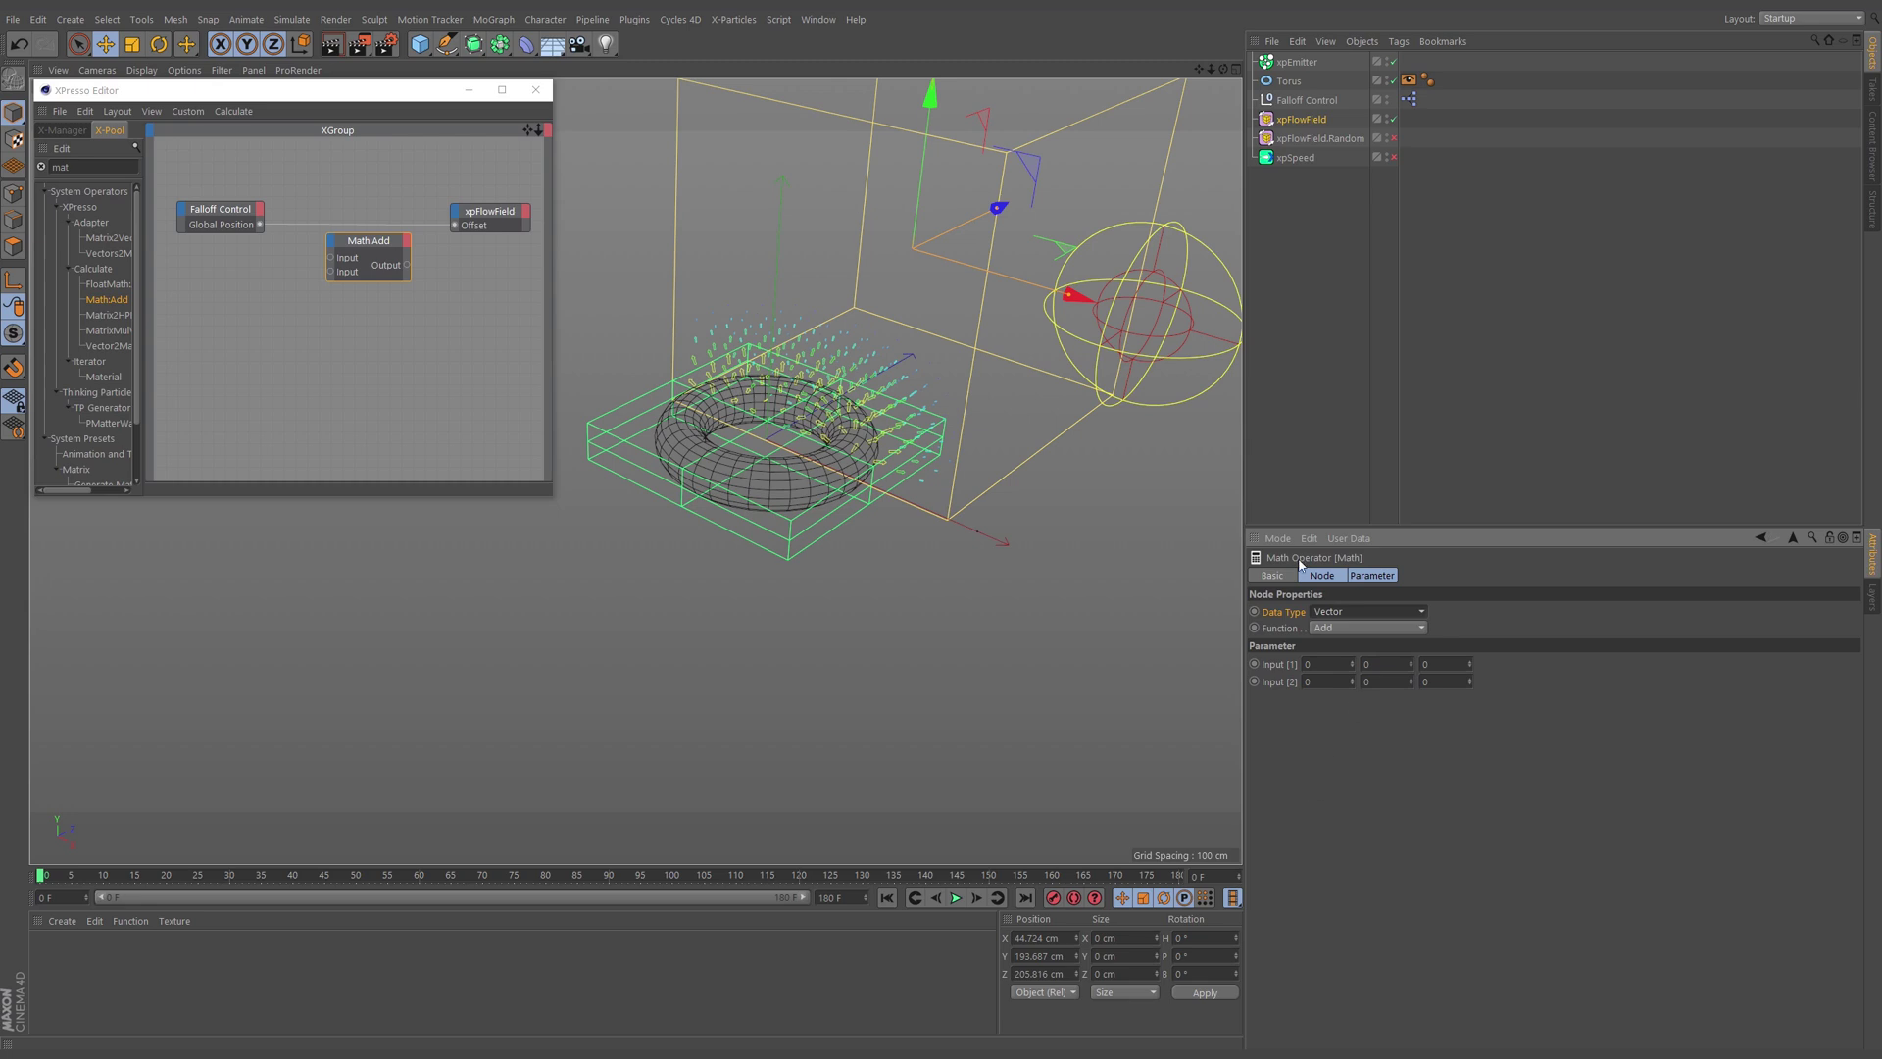
{"action": "left_click", "coordinate": [1285, 632]}
{"action": "left_click", "coordinate": [1360, 629]}
{"action": "left_click", "coordinate": [1338, 659]}
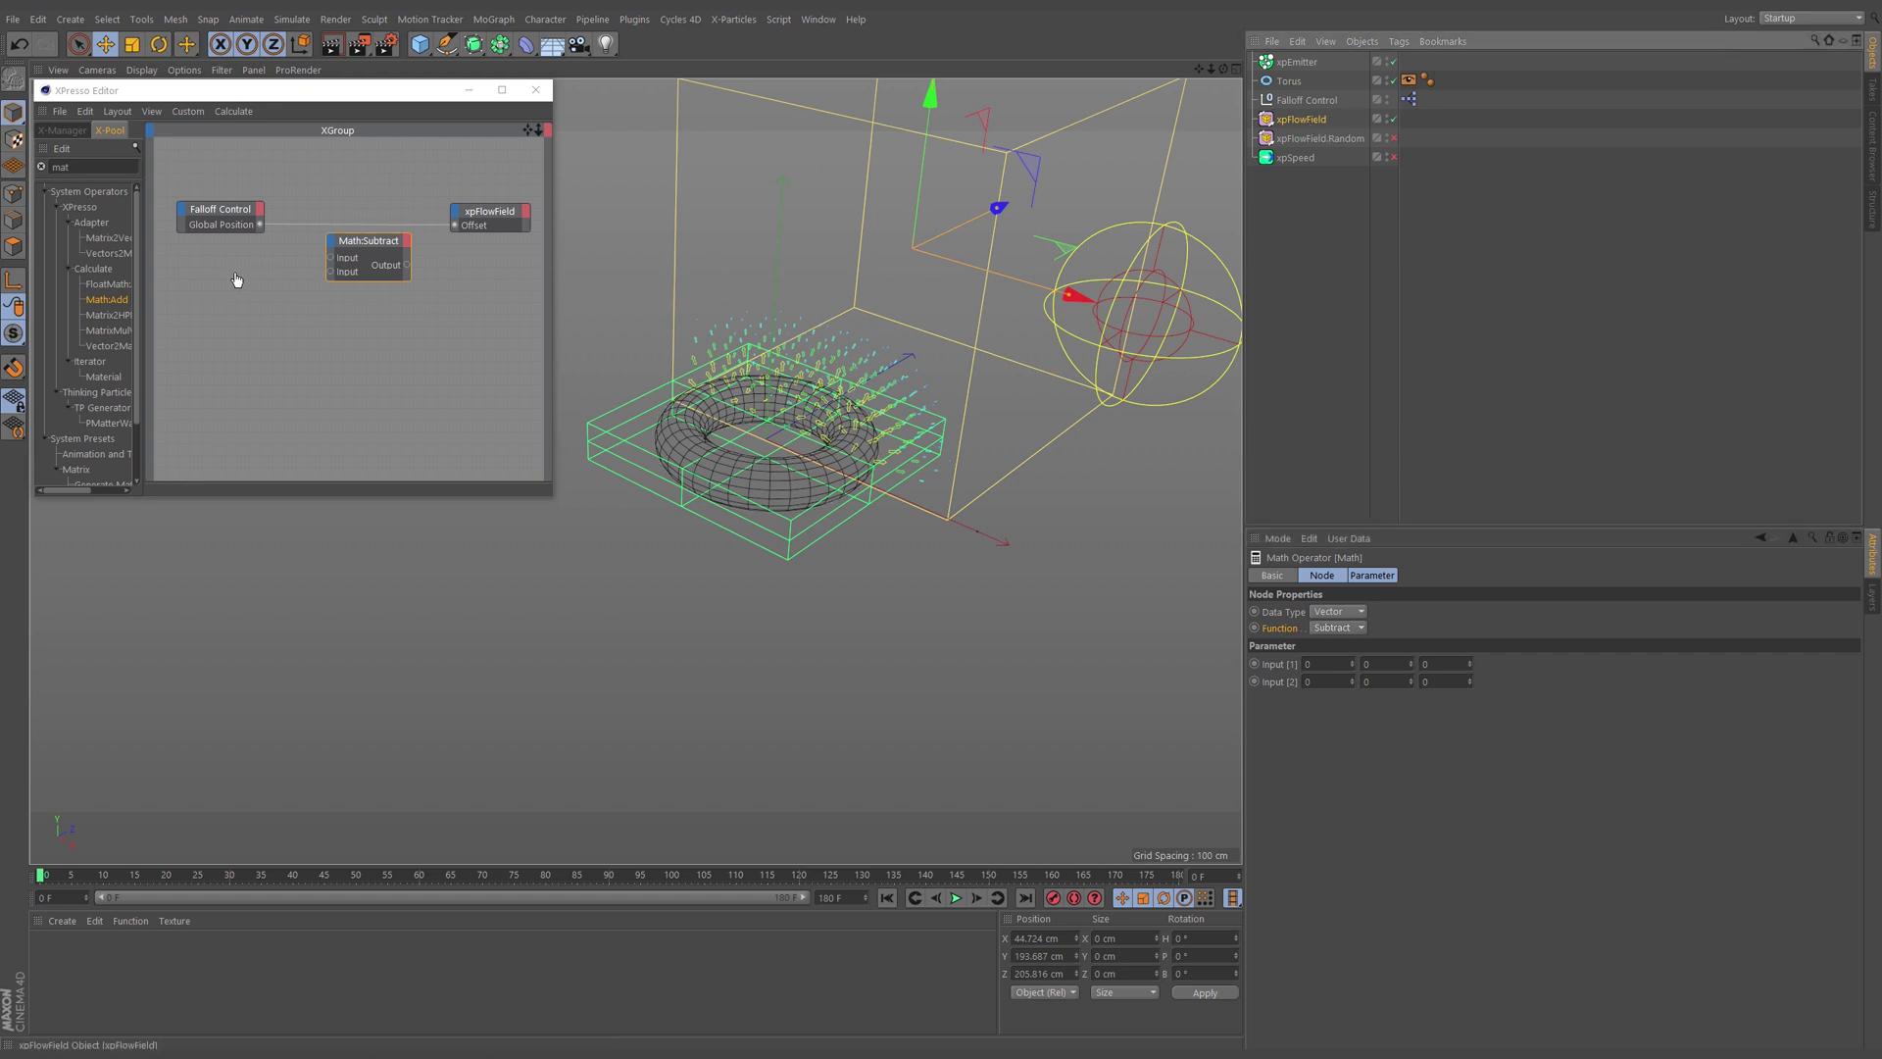
Step: Add a second xpFlowField node below Falloff Control with a Global Position output, and optimize its size
{"action": "left_click_drag", "start_coordinate": [218, 280], "coordinate": [217, 279]}
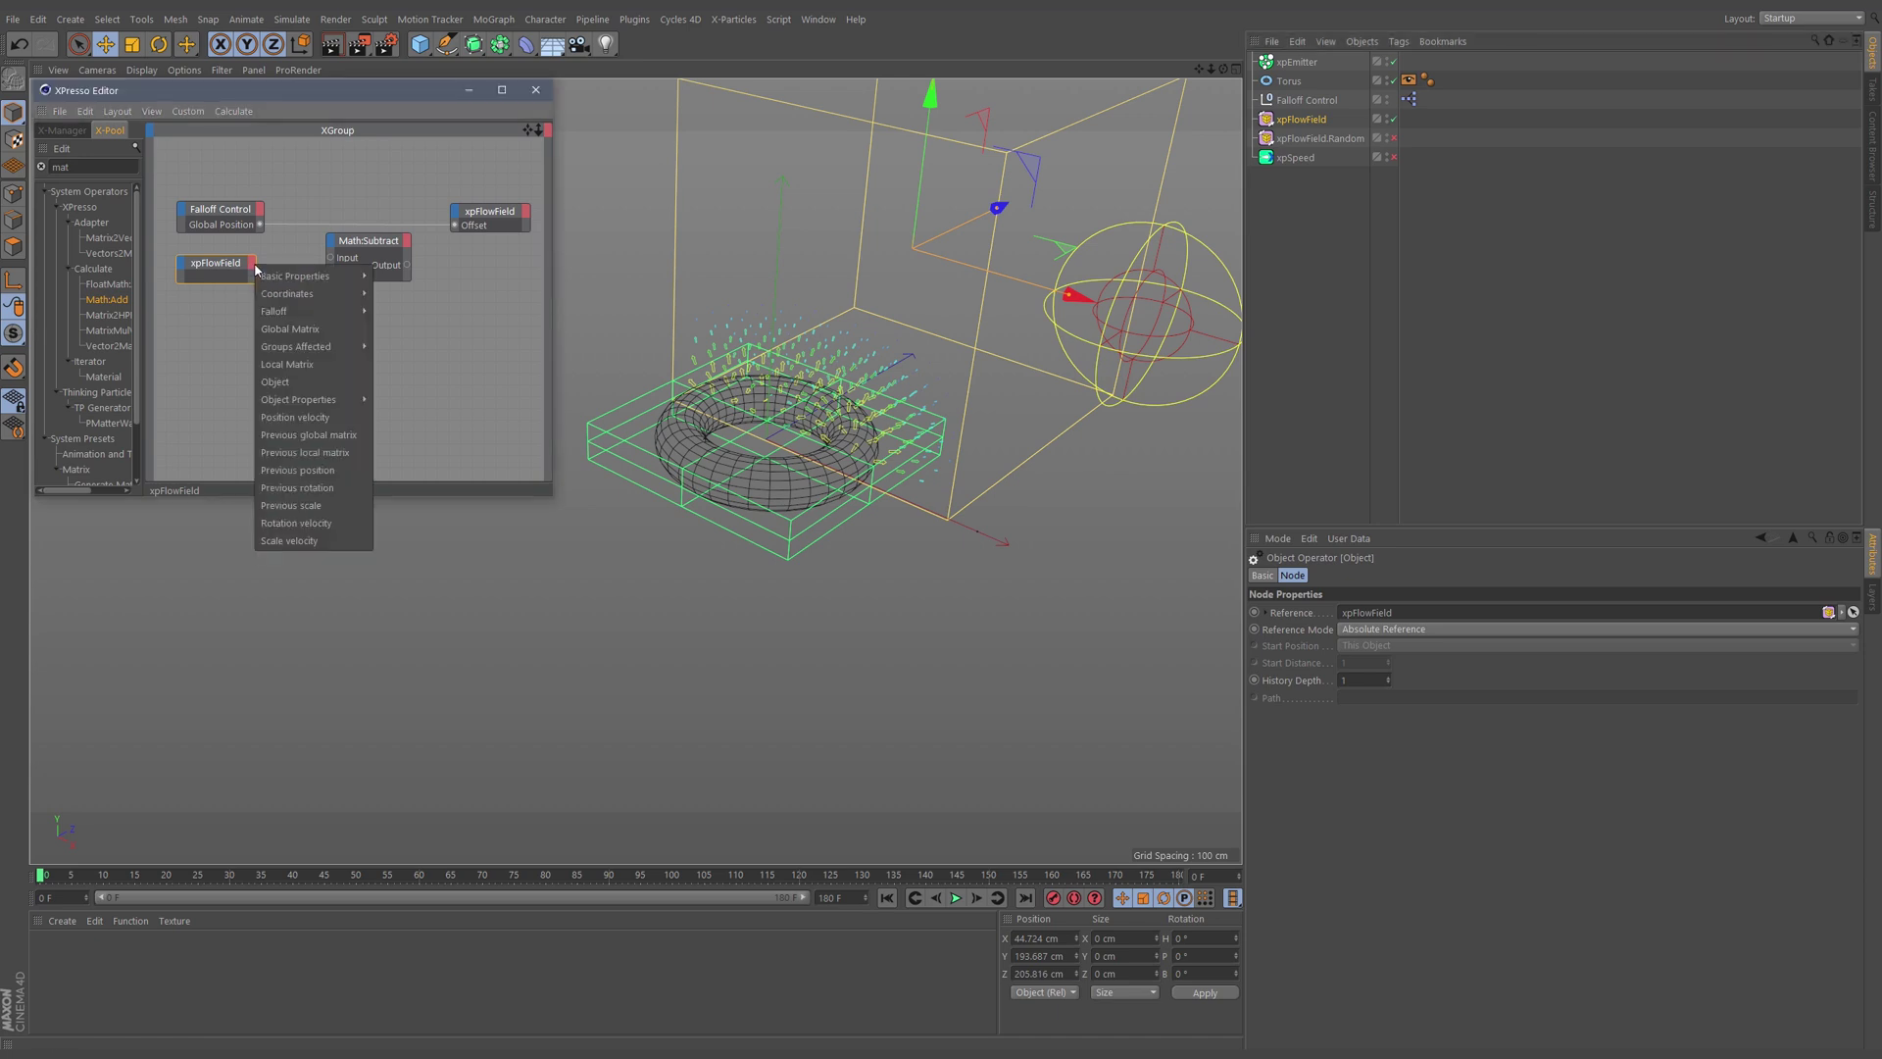
{"action": "left_click", "coordinate": [251, 264]}
{"action": "mouse_move", "coordinate": [284, 293]}
{"action": "mouse_move", "coordinate": [431, 311]}
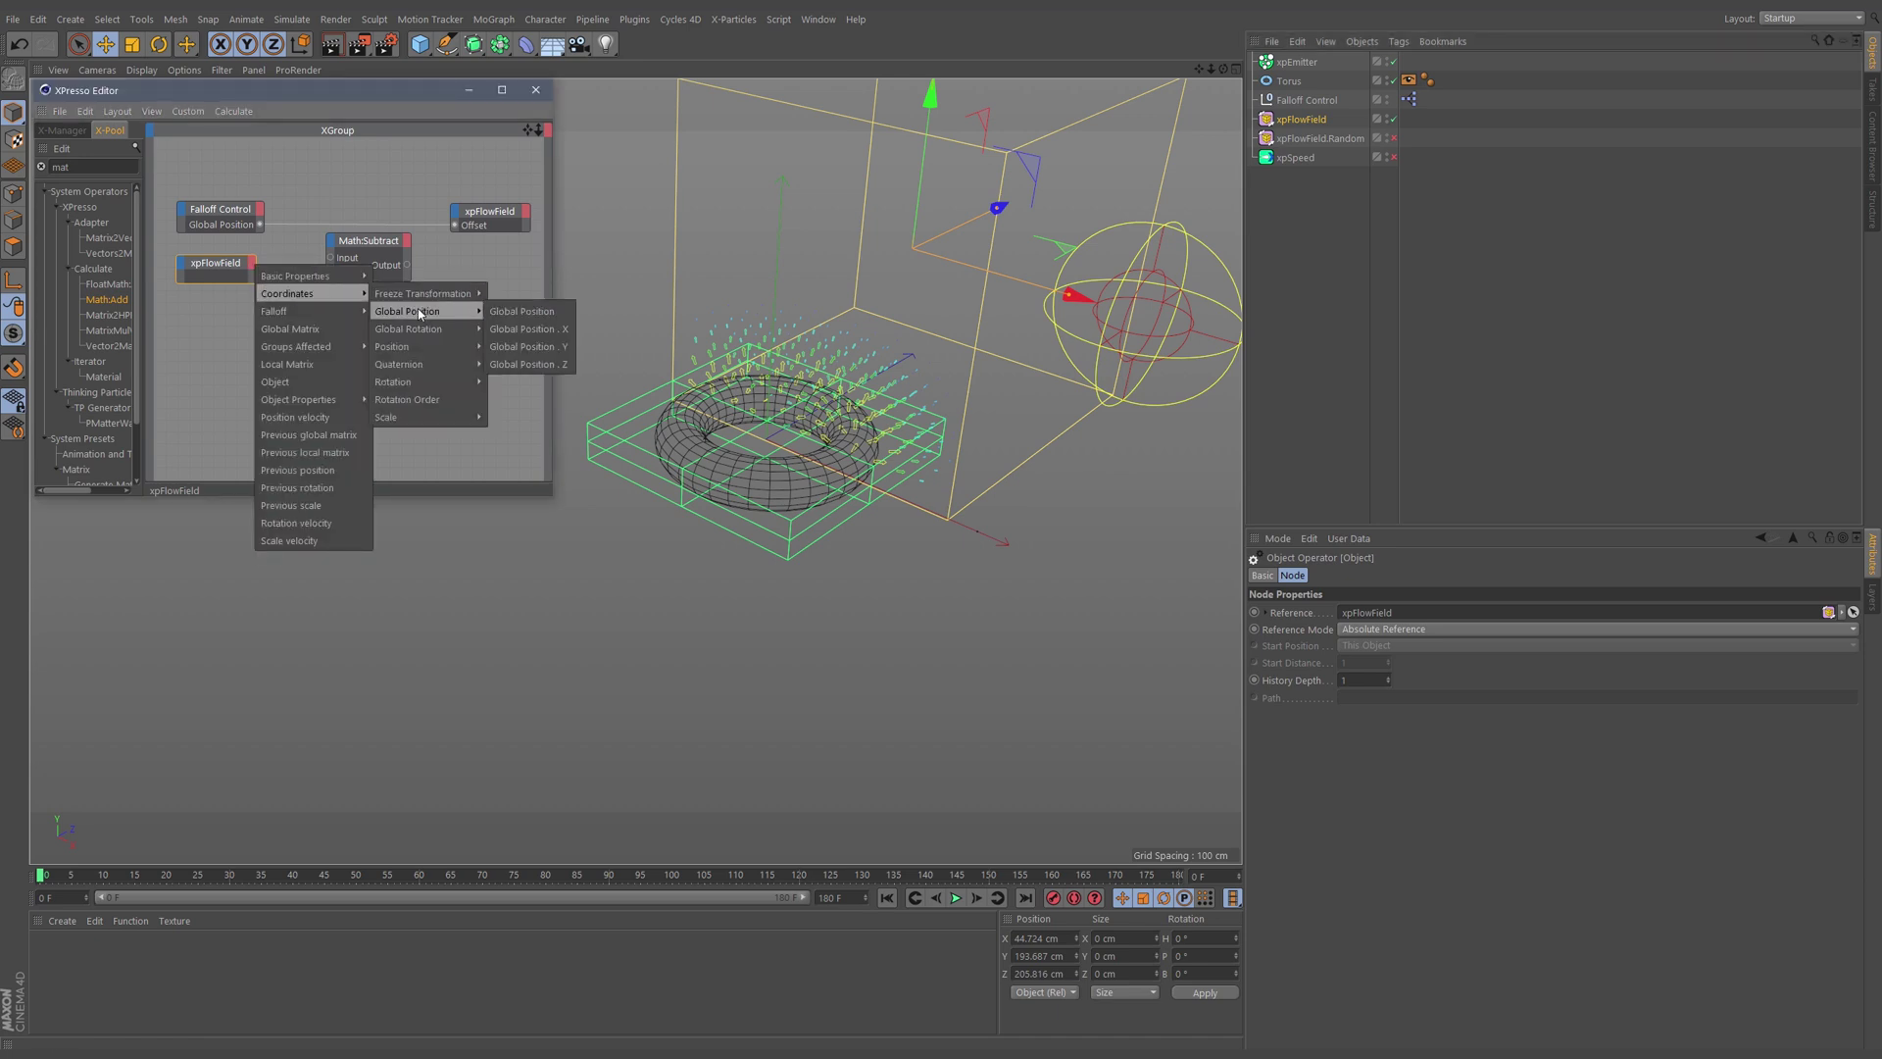
{"action": "left_click", "coordinate": [521, 311]}
{"action": "left_click", "coordinate": [251, 264]}
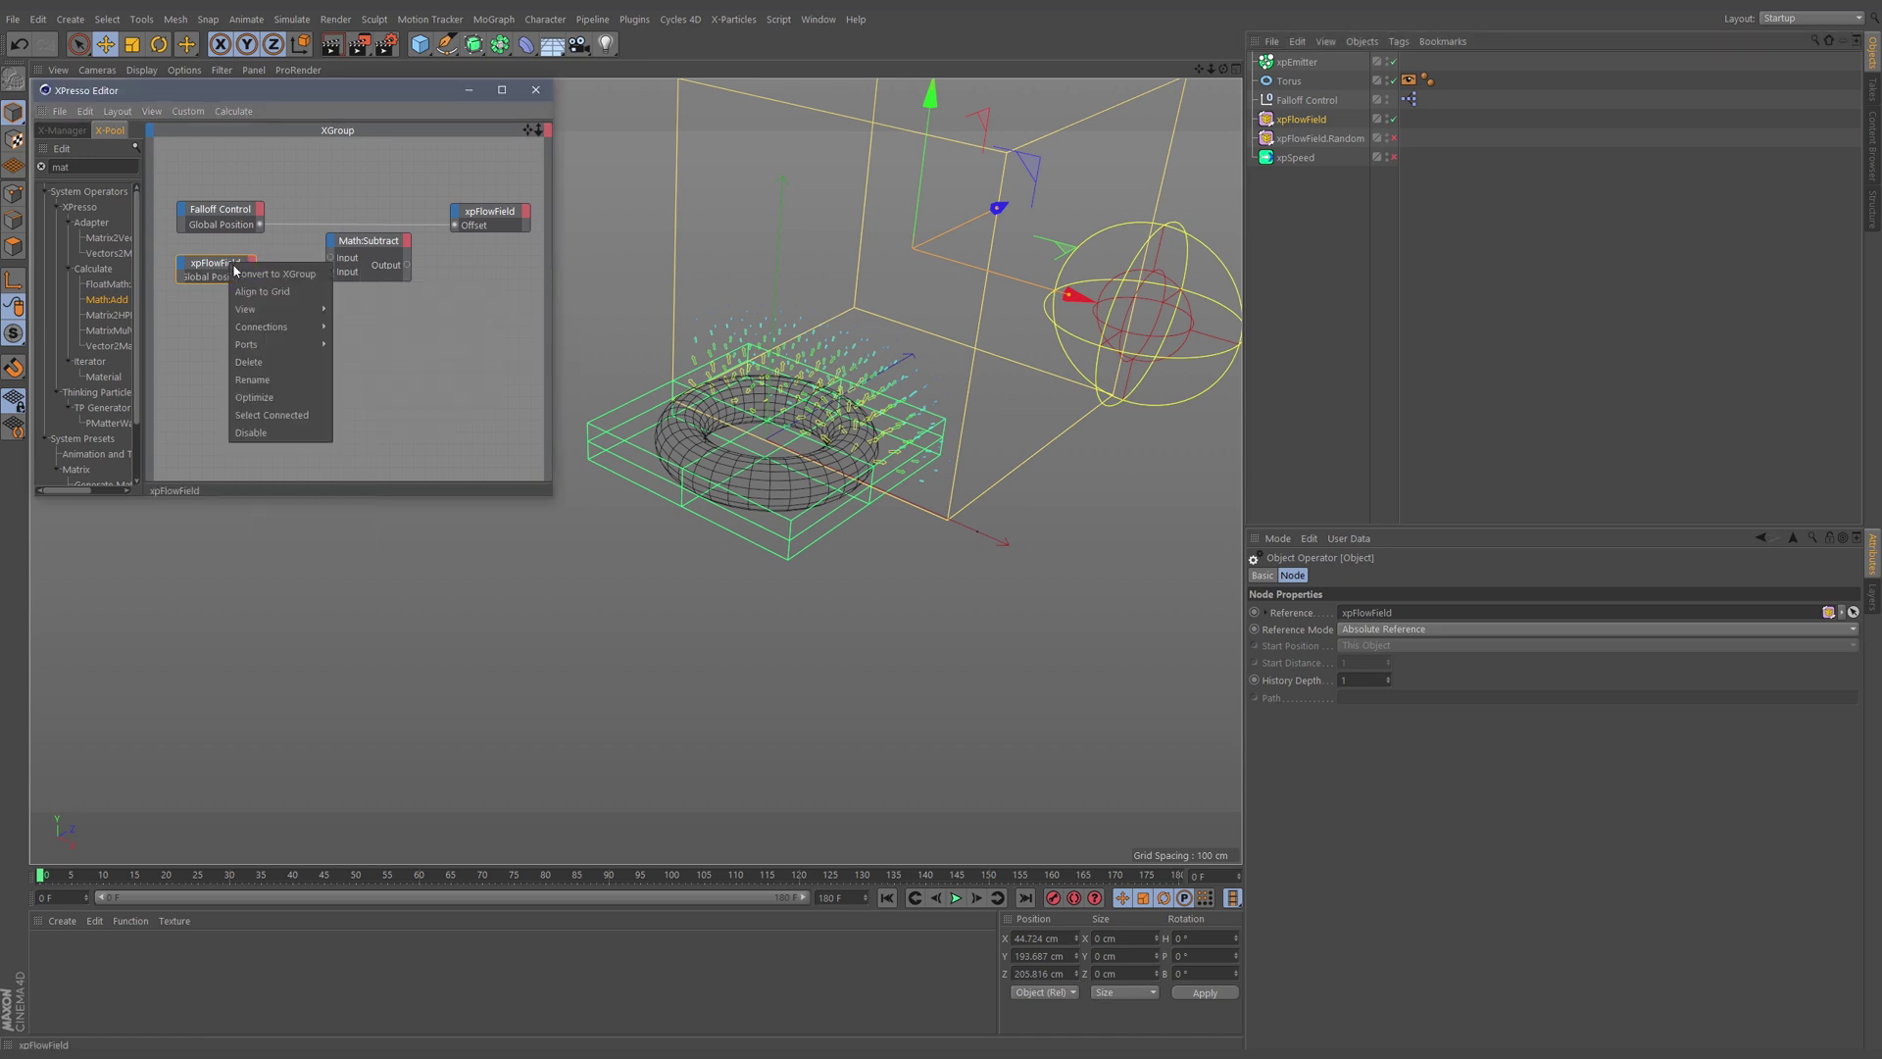
Step: Wire the Falloff Control and xpFlowField Global Positions into MathSubtract's first and second inputs, and its Output to xpFlowField's Offset
{"action": "left_click", "coordinate": [262, 283]}
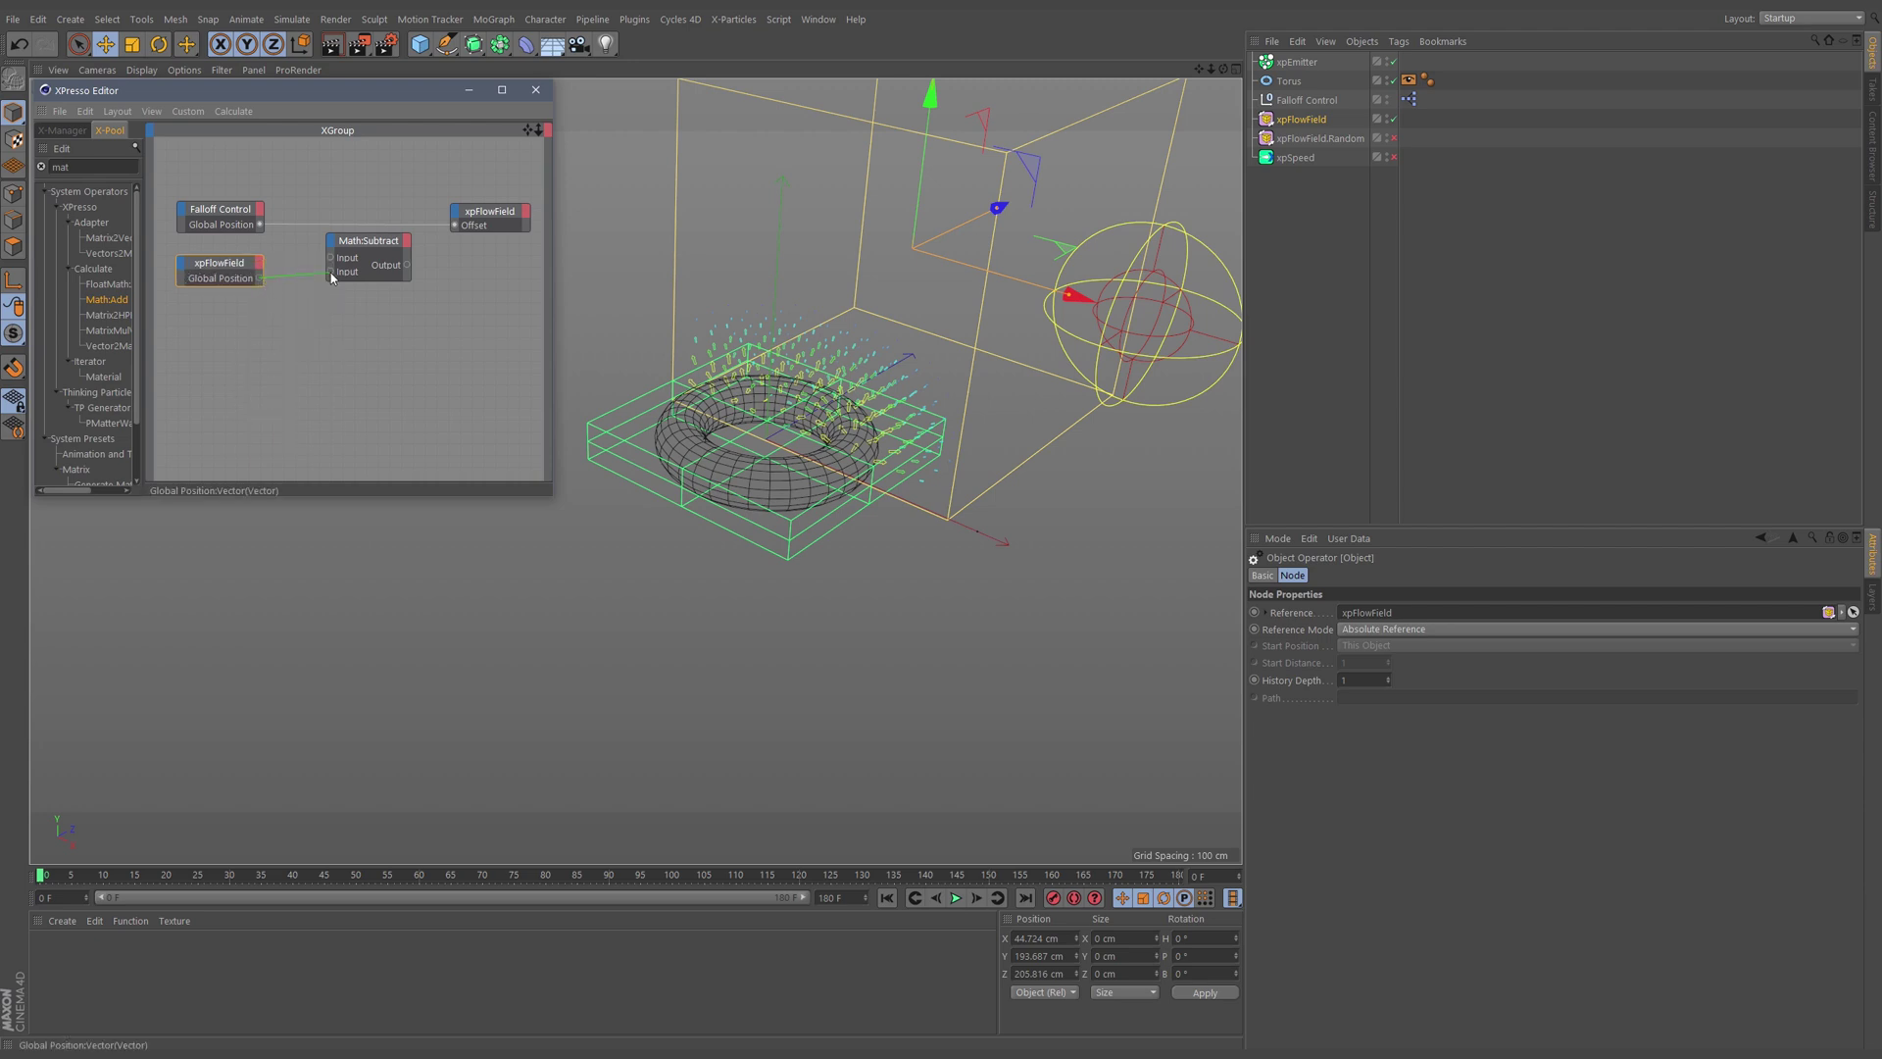
{"action": "left_click_drag", "start_coordinate": [332, 277], "coordinate": [330, 272]}
{"action": "left_click_drag", "start_coordinate": [455, 230], "coordinate": [455, 225]}
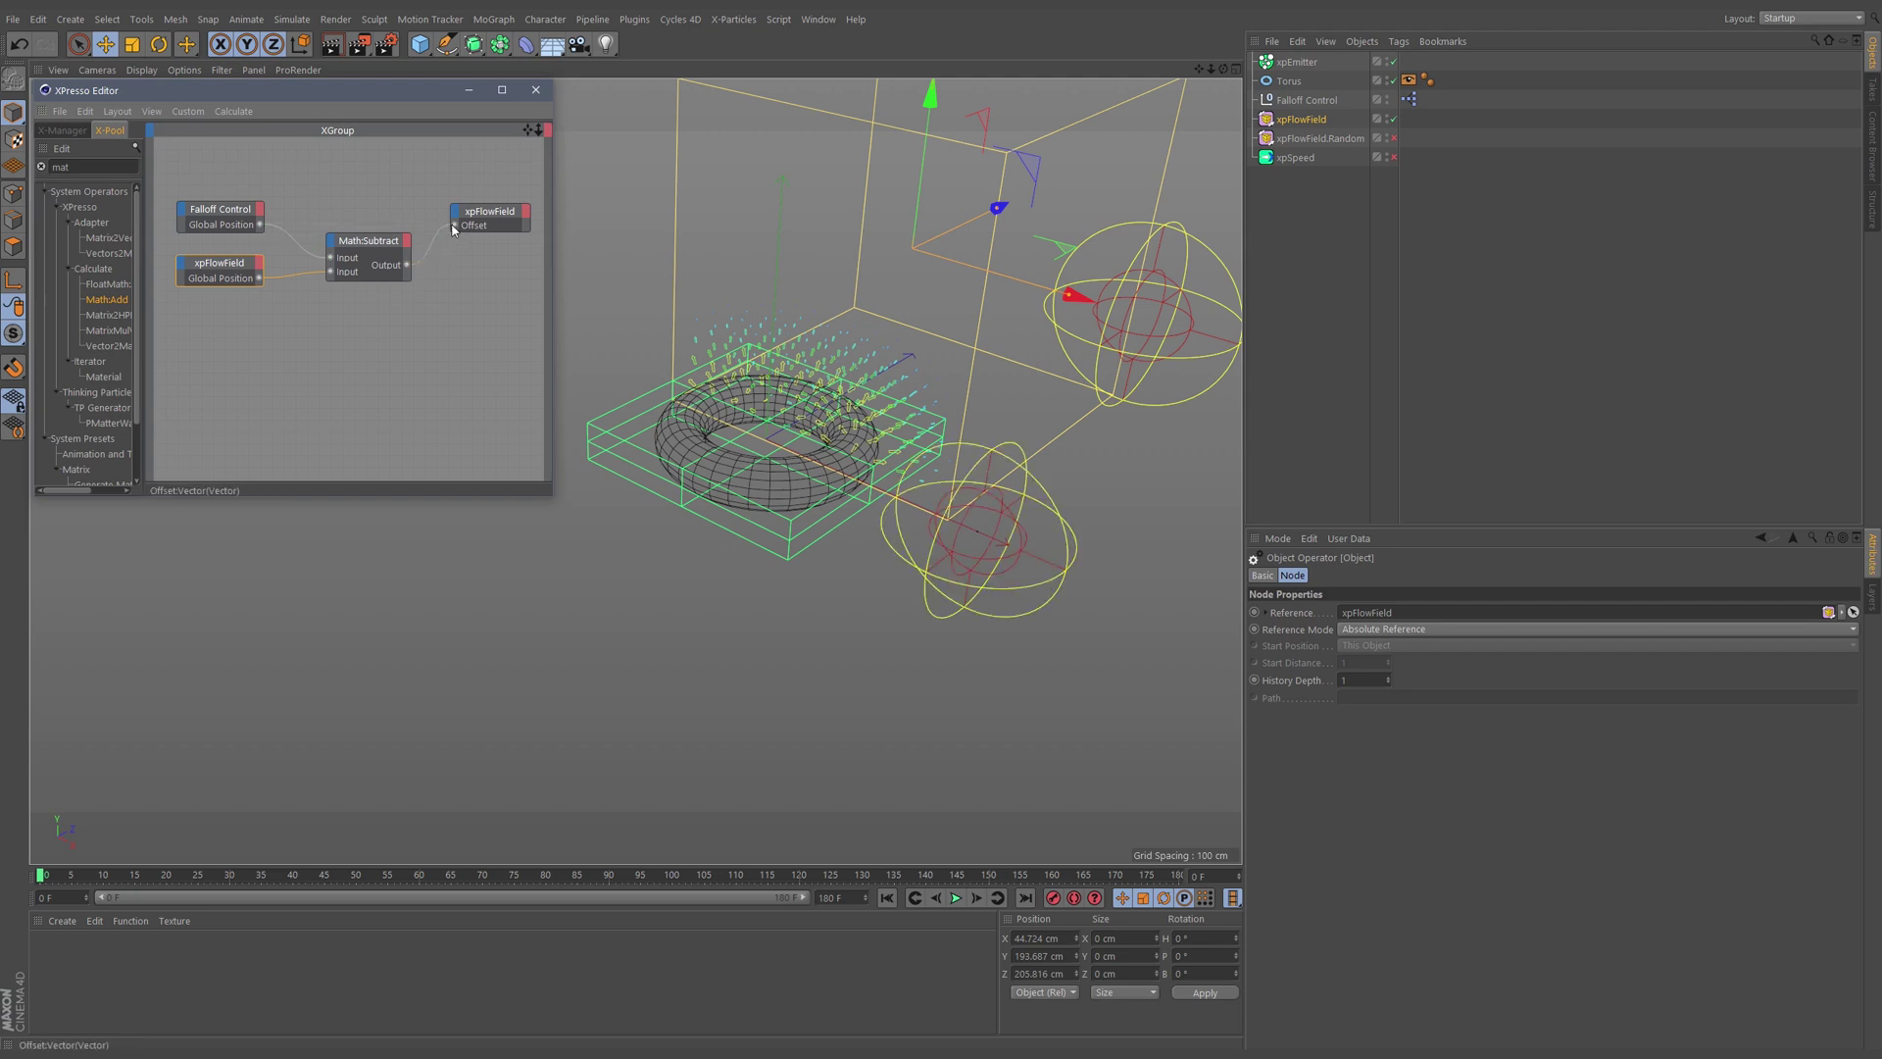
Step: Select the Falloff Control Null, play the animation to check the falloff against its position, and return to frame 0
{"action": "left_click", "coordinate": [1306, 100]}
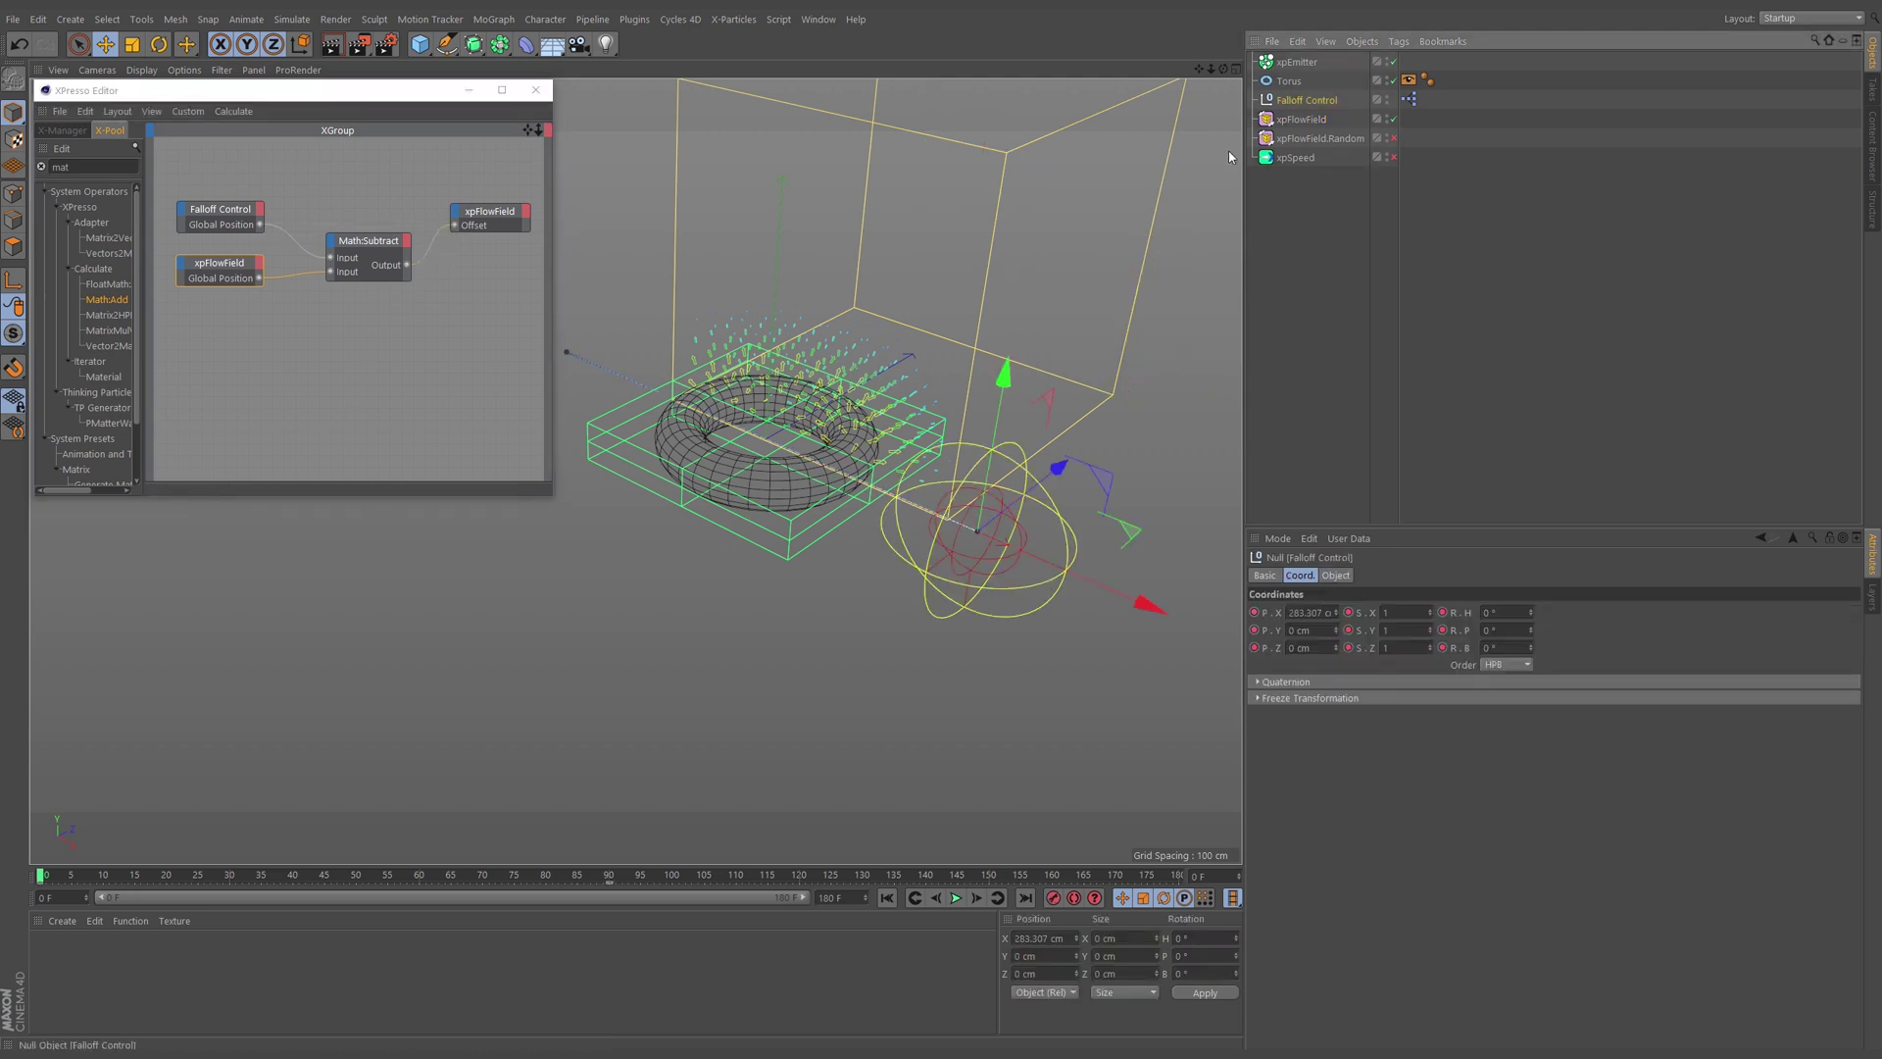
{"action": "left_click", "coordinate": [956, 898]}
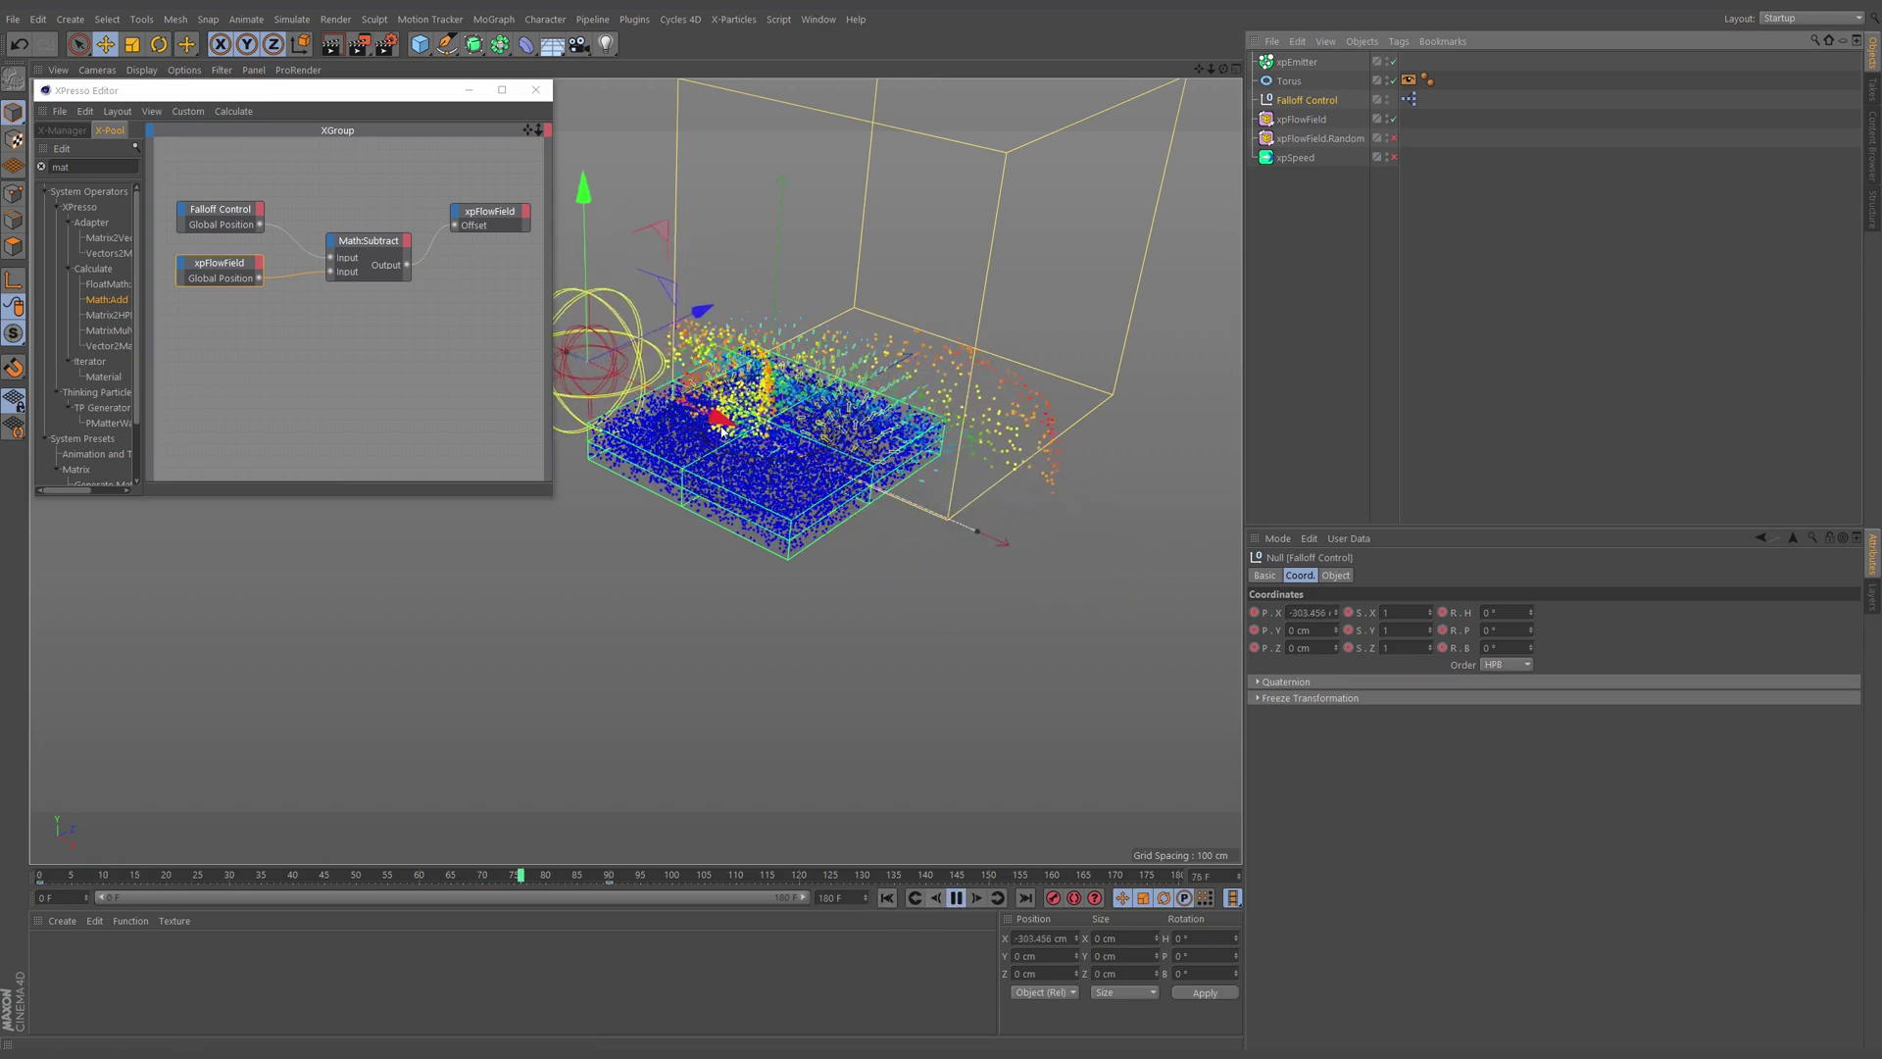
{"action": "left_click", "coordinate": [957, 899]}
{"action": "left_click", "coordinate": [888, 898]}
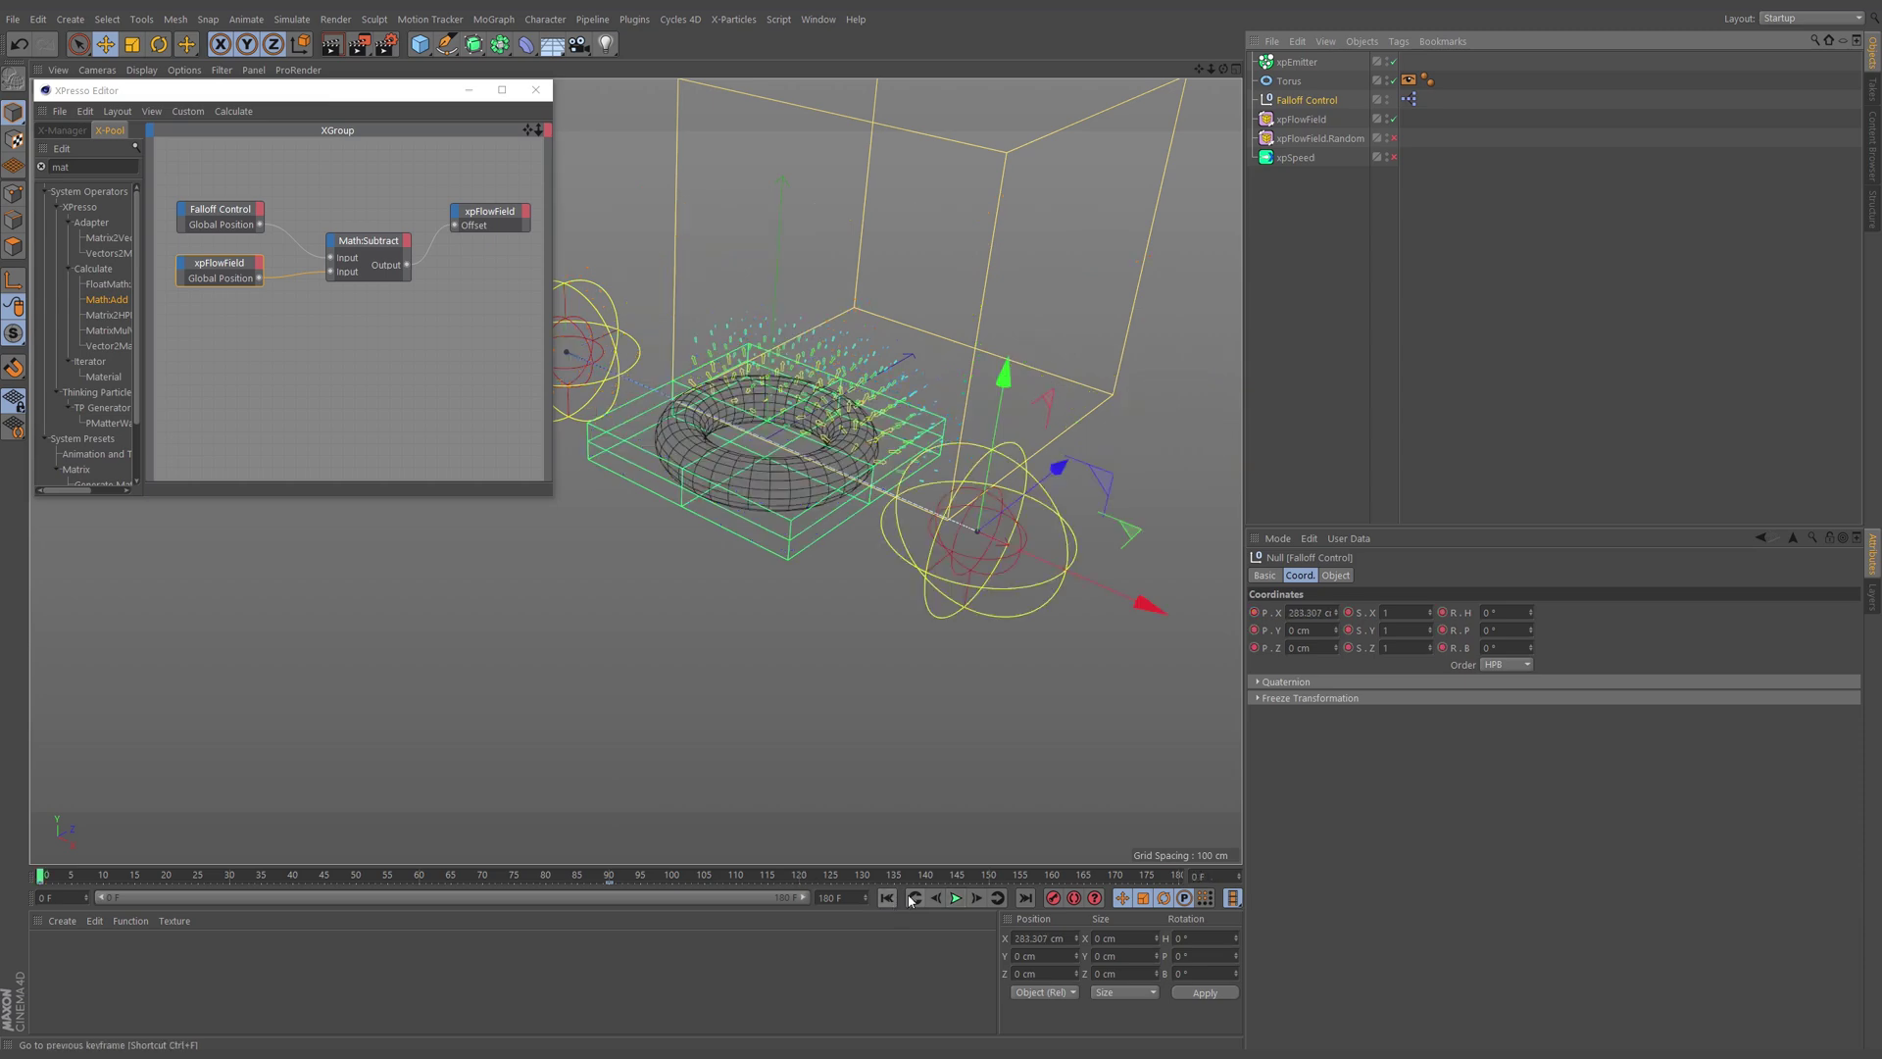
Step: Move xpFlowField to about X -38, Y 68, Z 21 cm and replay the animation with Falloff Control selected, returning to frame 0
{"action": "left_click", "coordinate": [1106, 259]}
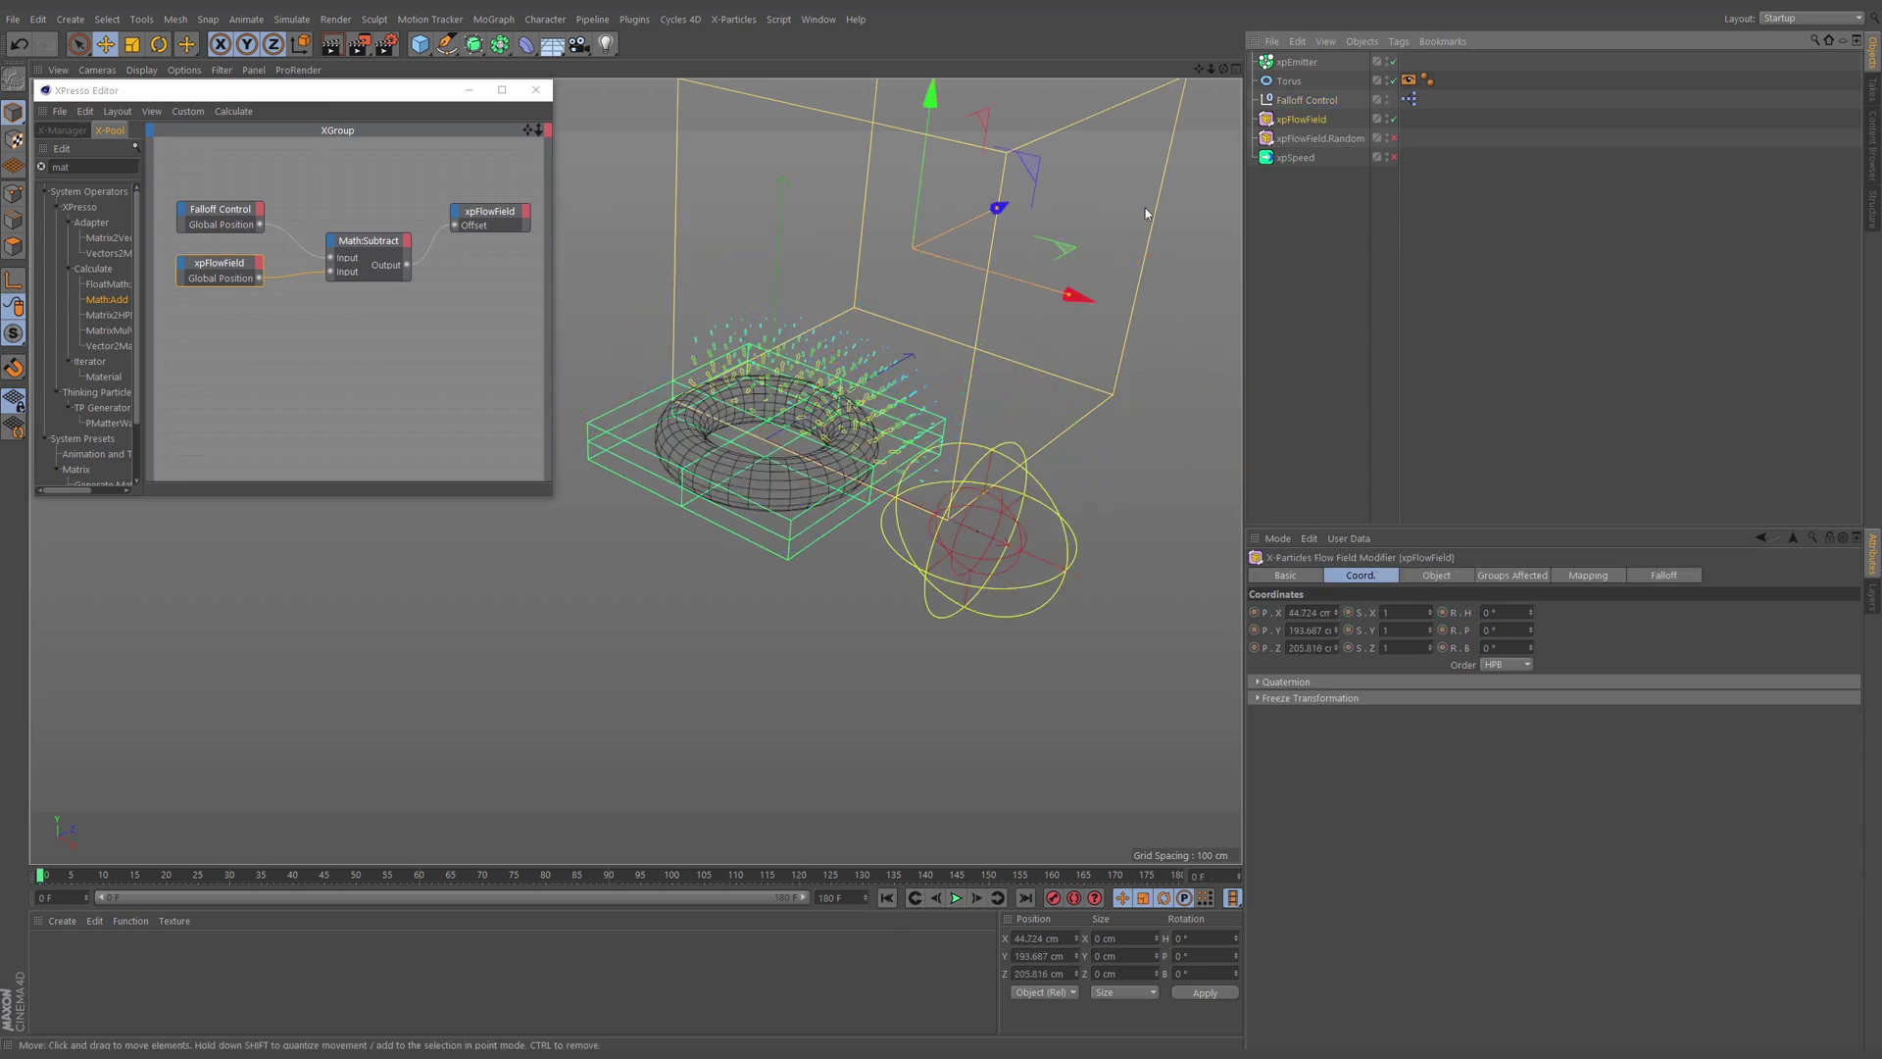
{"action": "left_click_drag", "start_coordinate": [1101, 370], "coordinate": [960, 493]}
{"action": "left_click", "coordinate": [953, 900]}
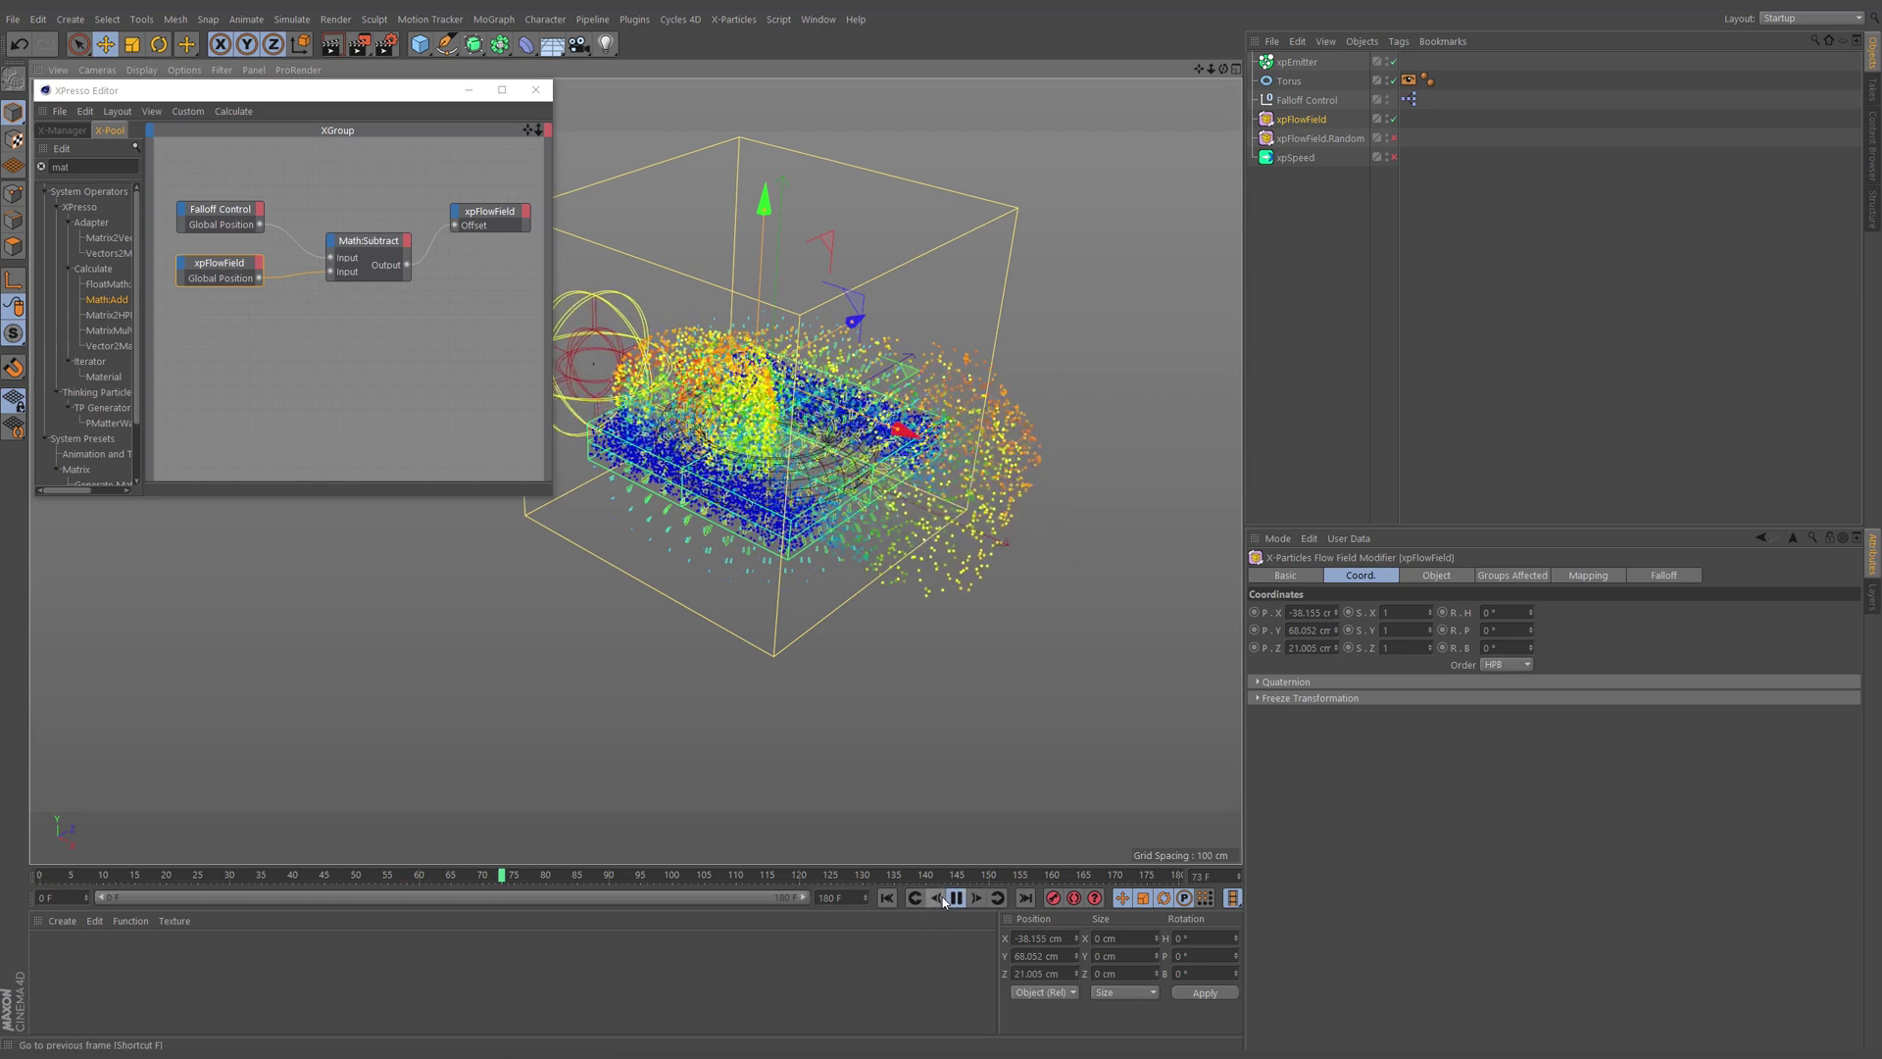
{"action": "left_click", "coordinate": [1307, 99]}
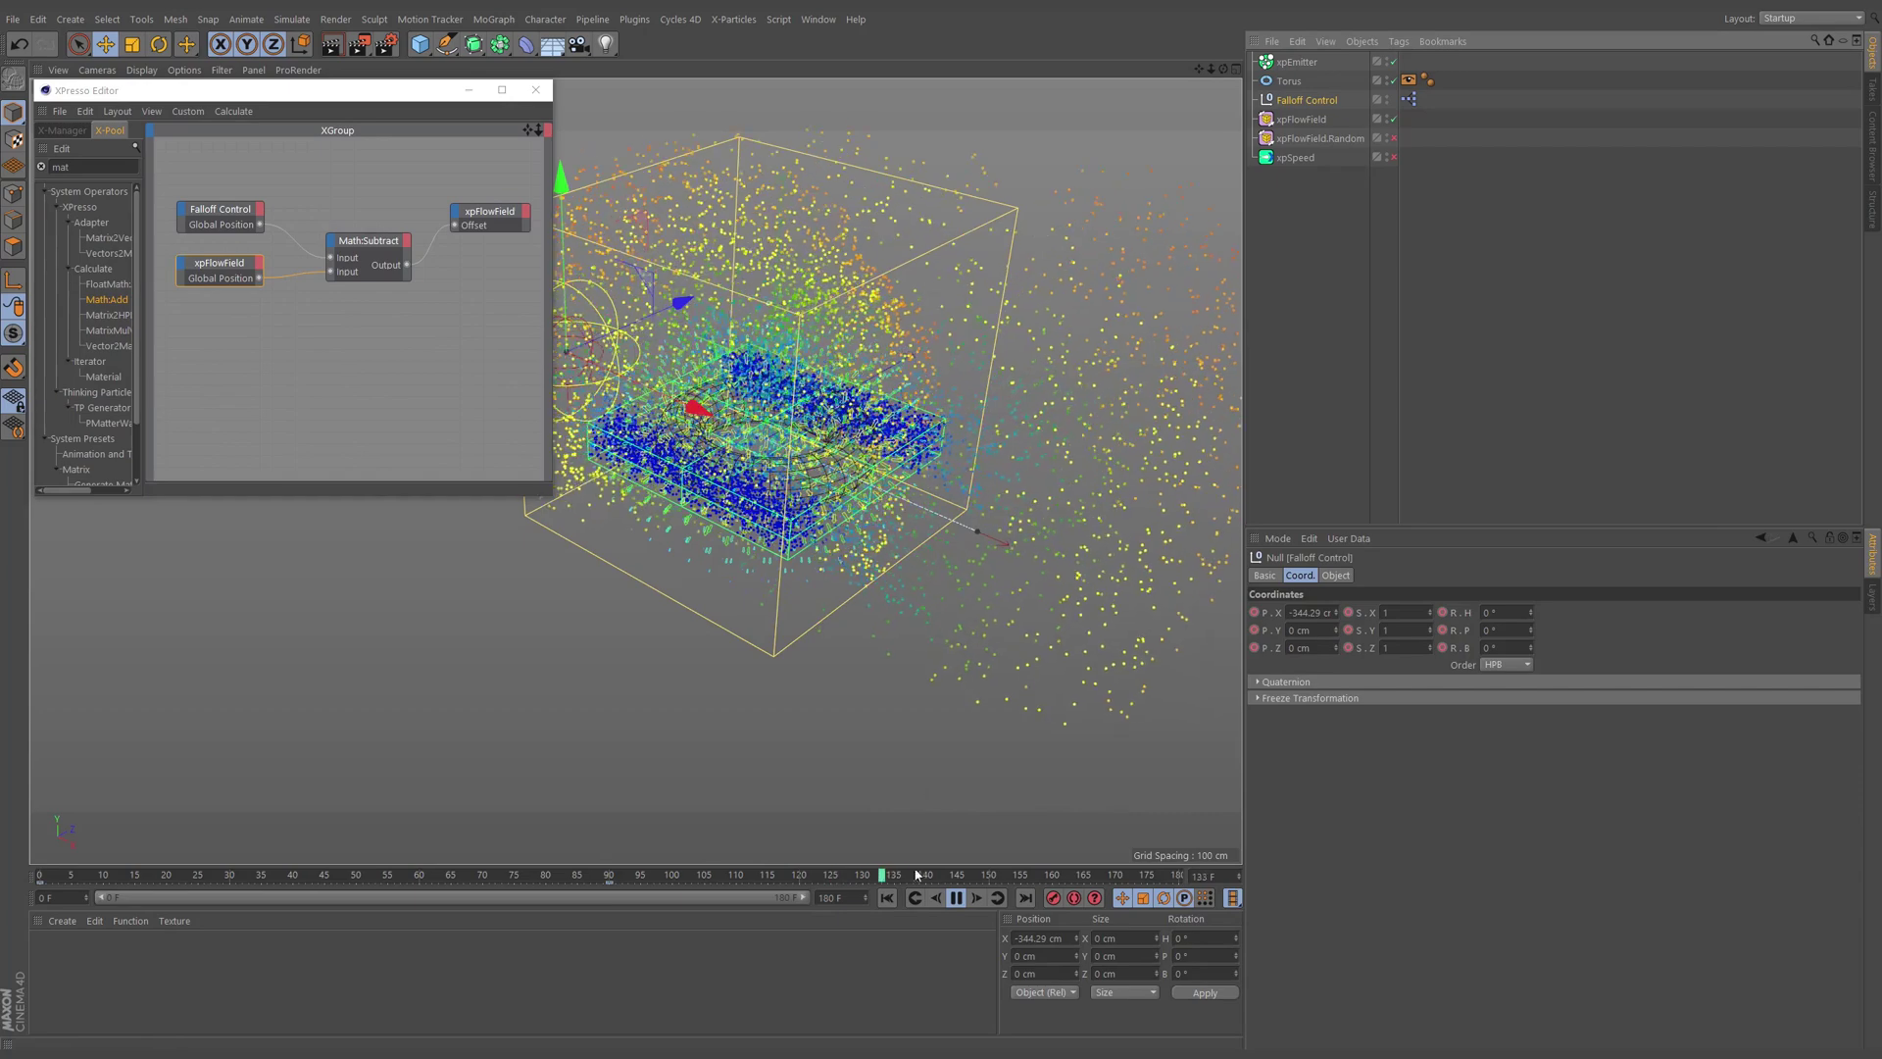
{"action": "left_click", "coordinate": [956, 900]}
{"action": "left_click", "coordinate": [887, 898]}
Step: Reset xpFlowField's position to 0 cm on all three axes and shift the MathSubtract node slightly upward
{"action": "left_click", "coordinate": [1301, 119]}
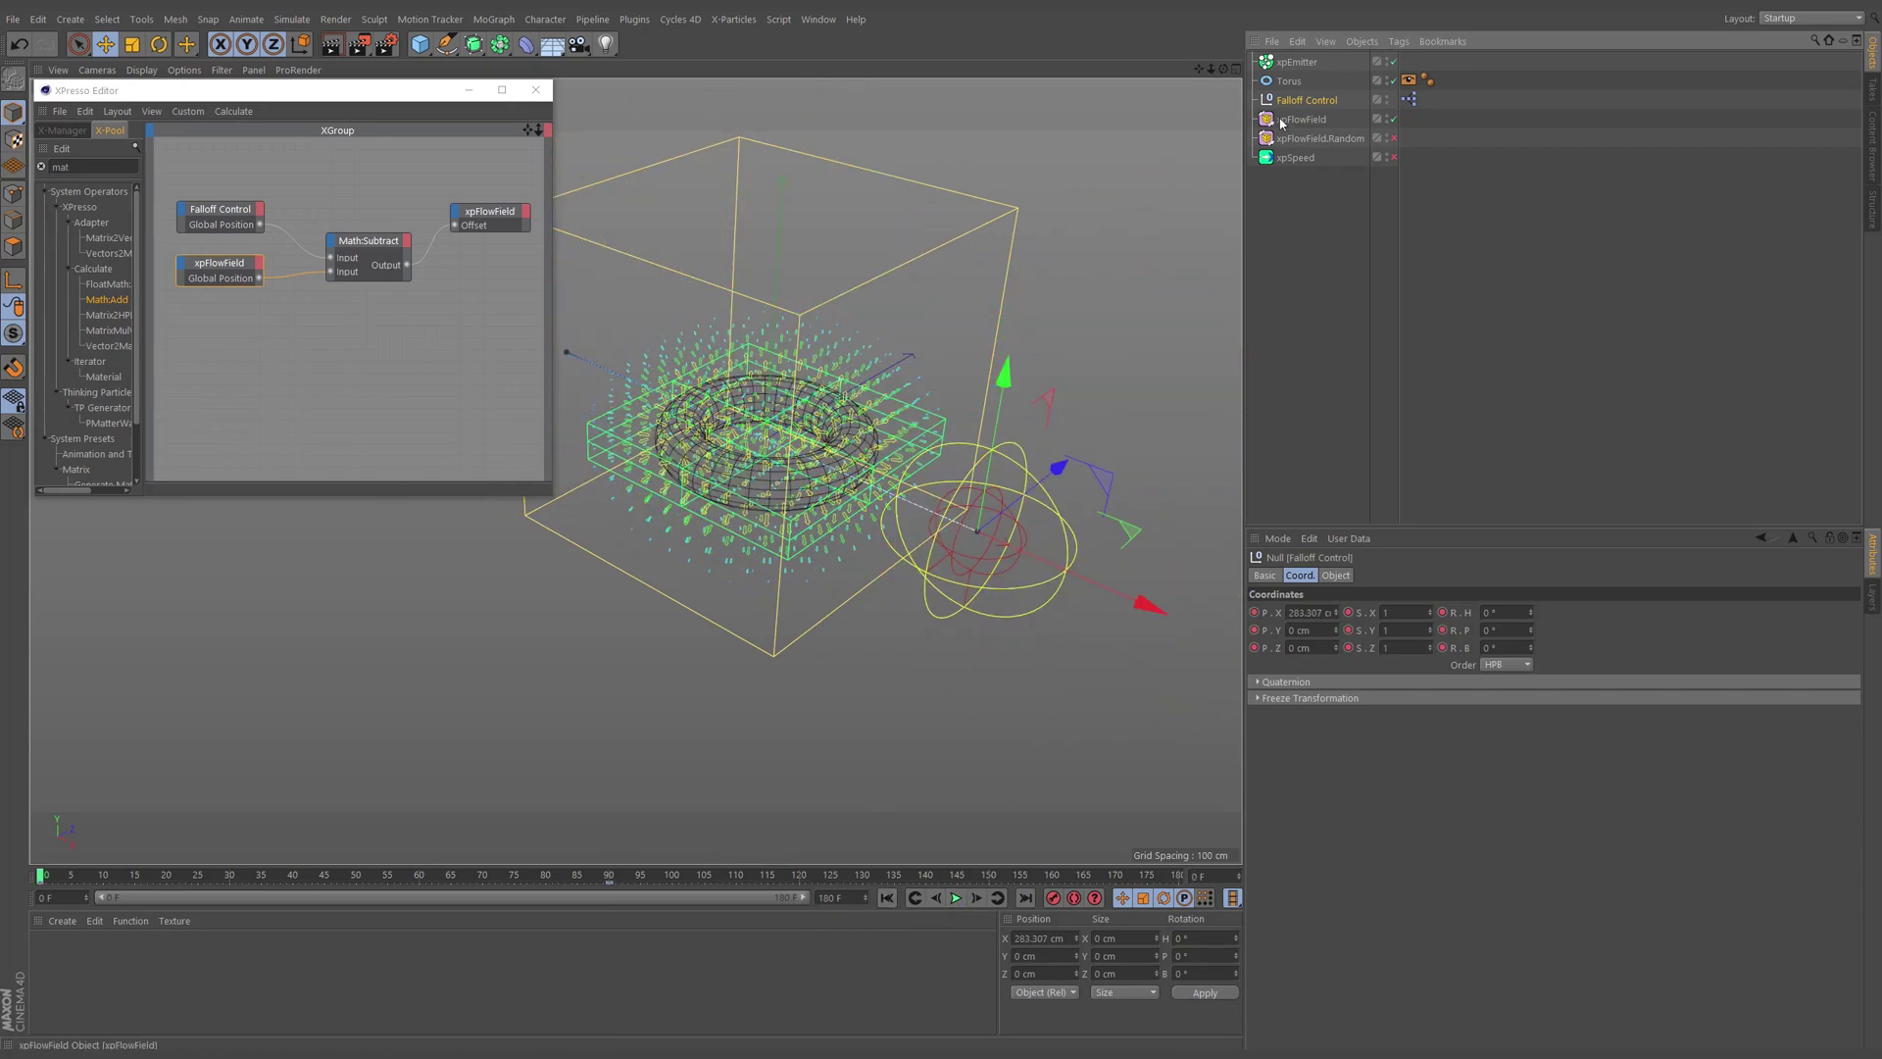
{"action": "right_click", "coordinate": [1335, 612]}
{"action": "right_click", "coordinate": [1336, 630]}
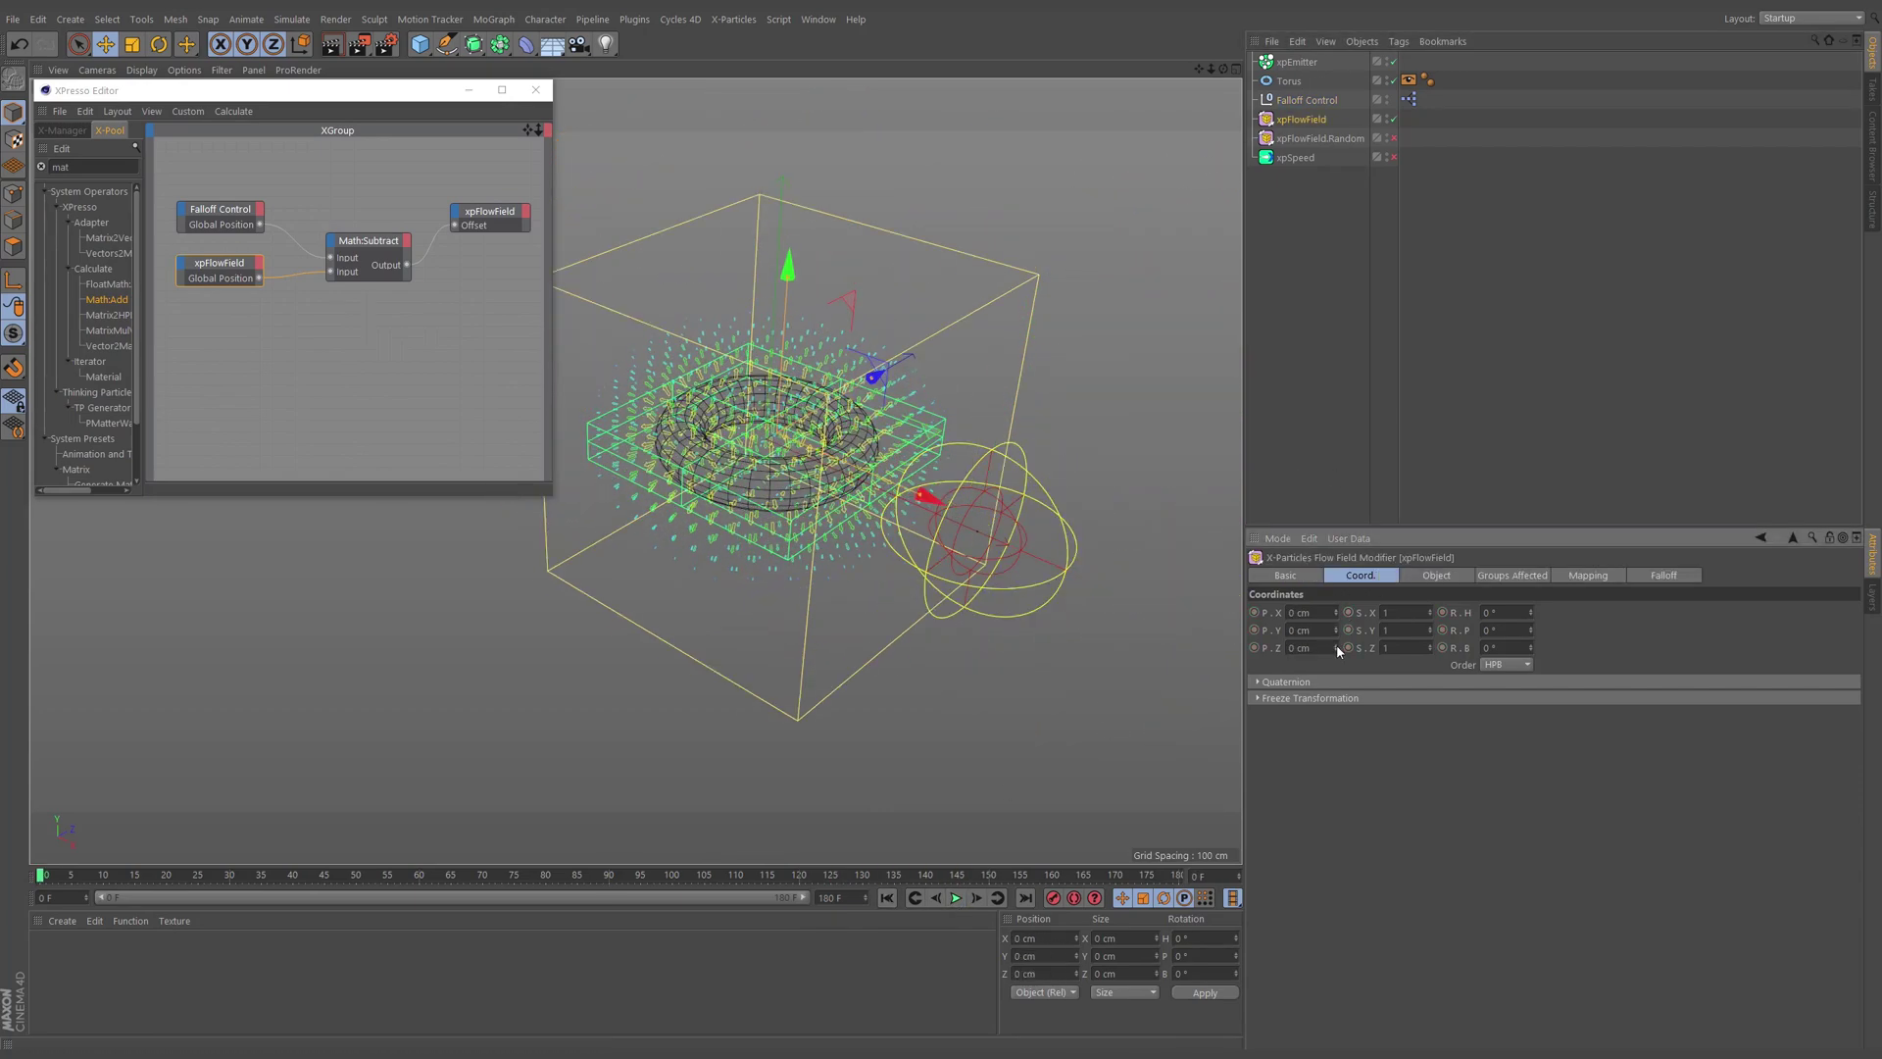
{"action": "right_click", "coordinate": [1335, 647]}
{"action": "left_click", "coordinate": [1368, 397]}
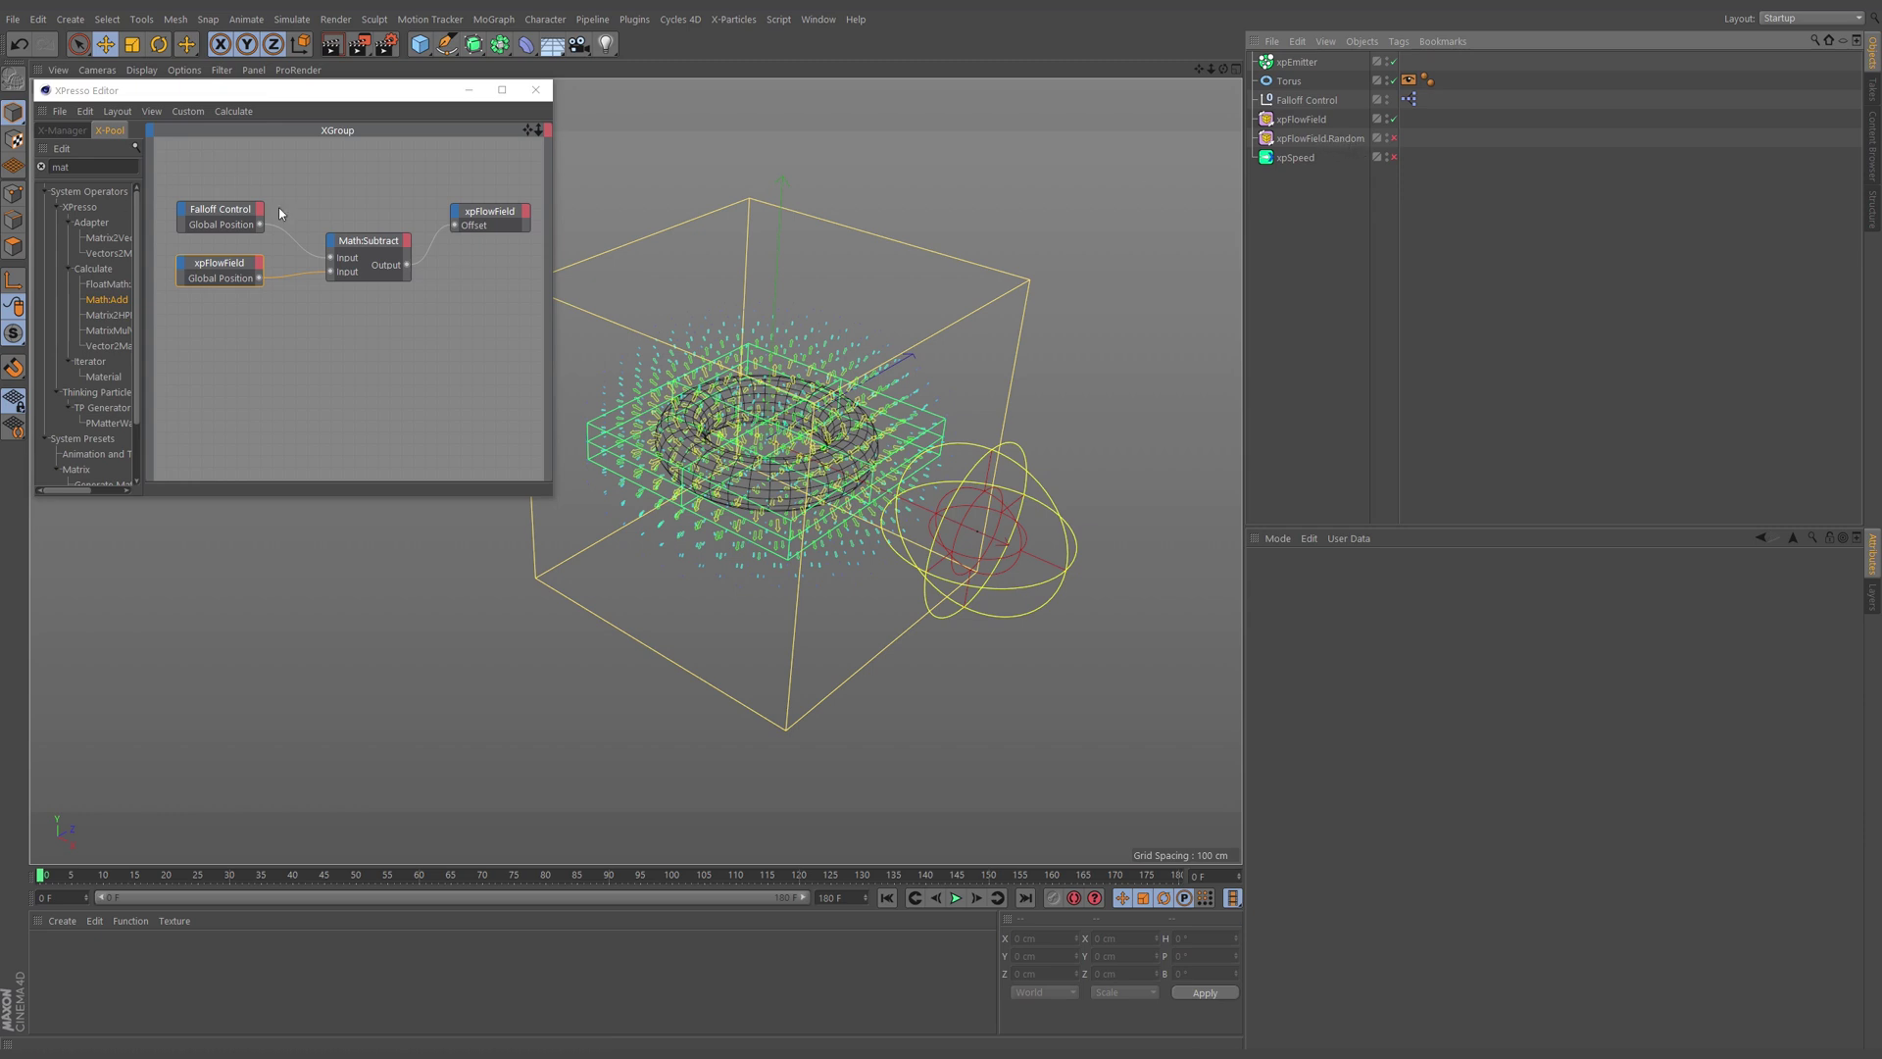
{"action": "left_click_drag", "start_coordinate": [369, 240], "coordinate": [365, 224]}
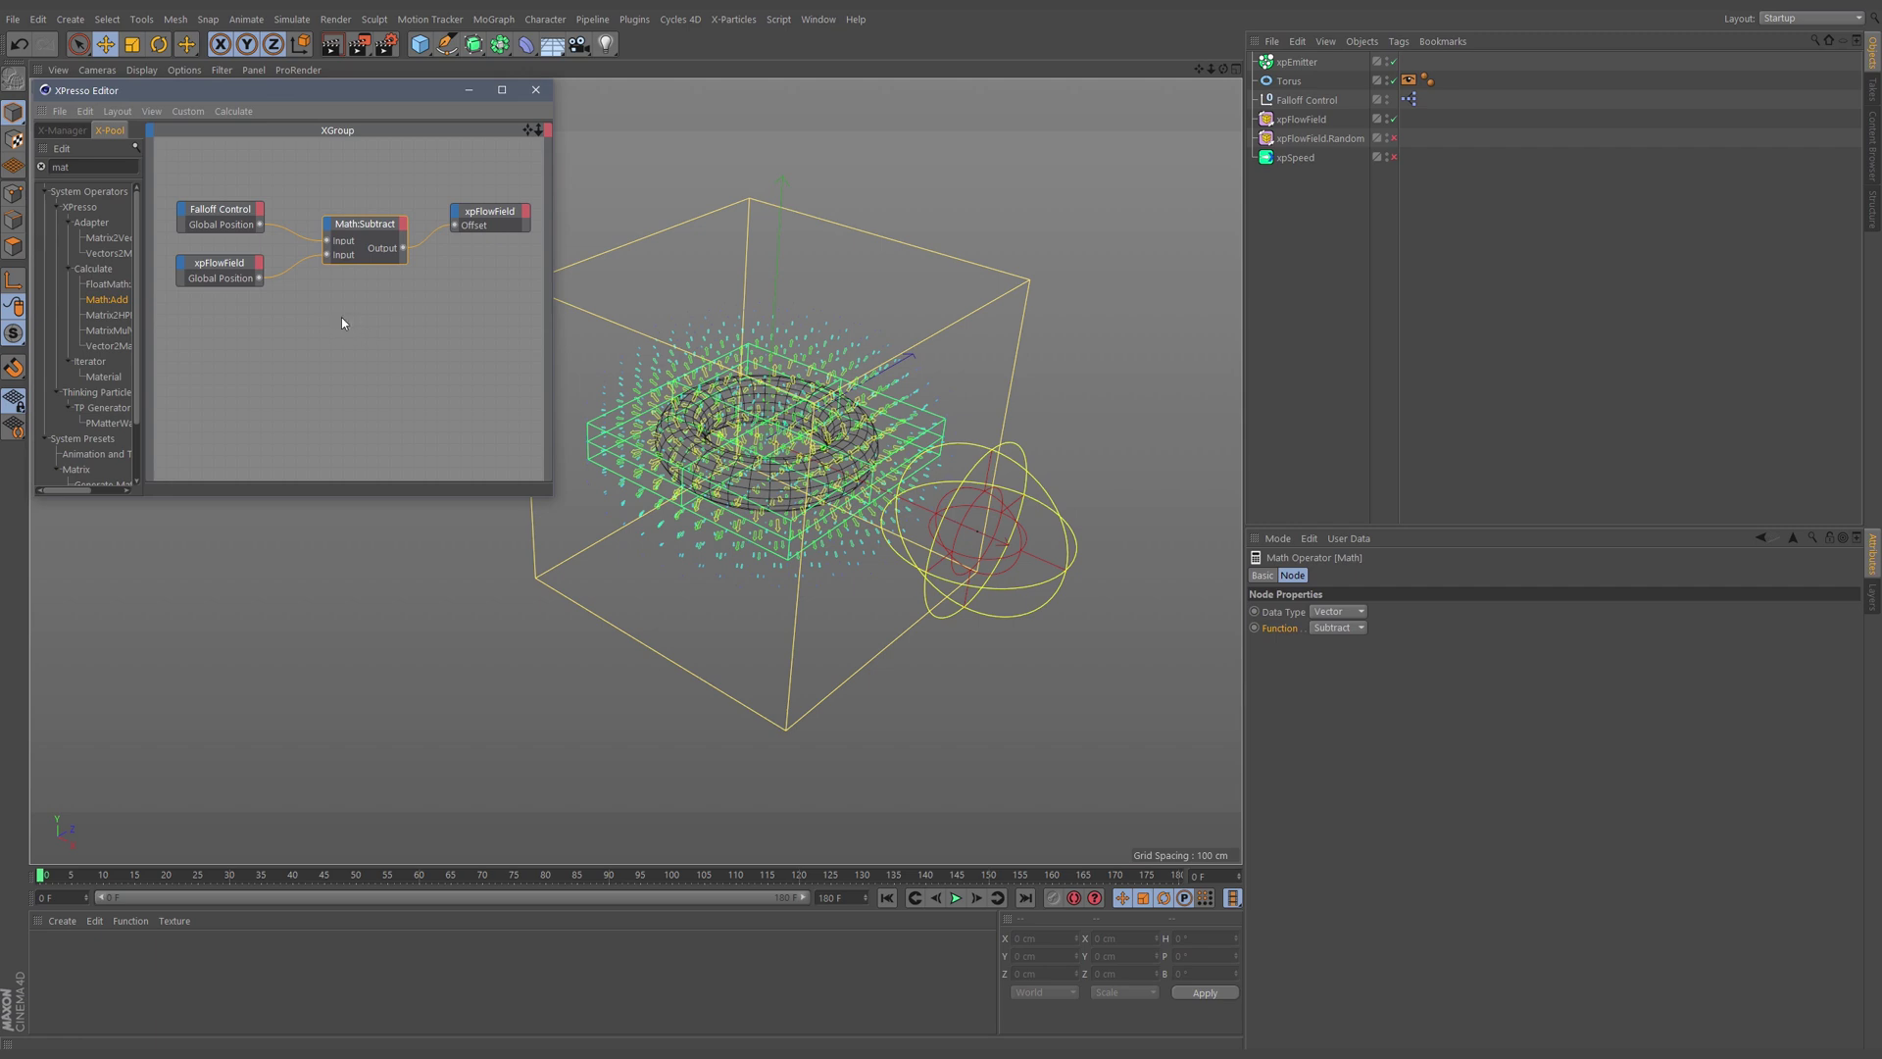
Step: Enable the xpFlowField.Random modifier and show its falloff settings
{"action": "left_click", "coordinate": [1336, 139]}
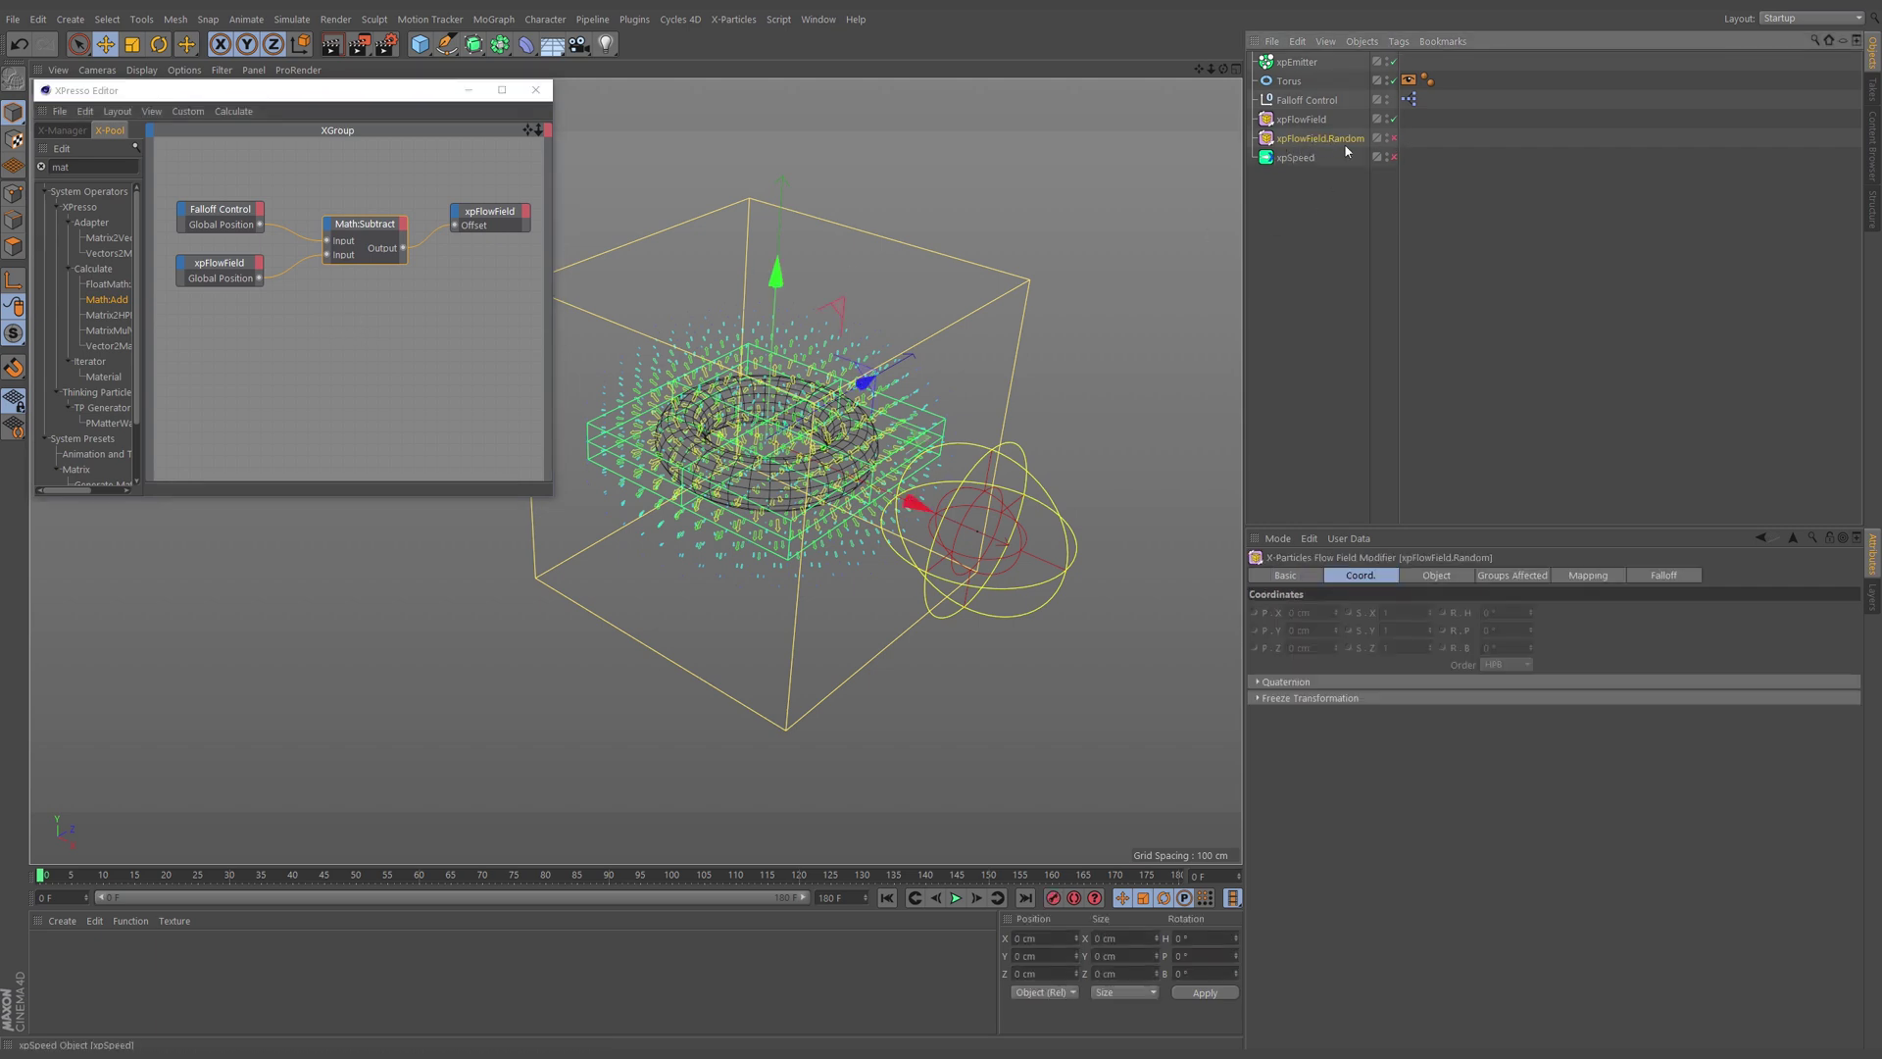
{"action": "left_click", "coordinate": [1393, 139]}
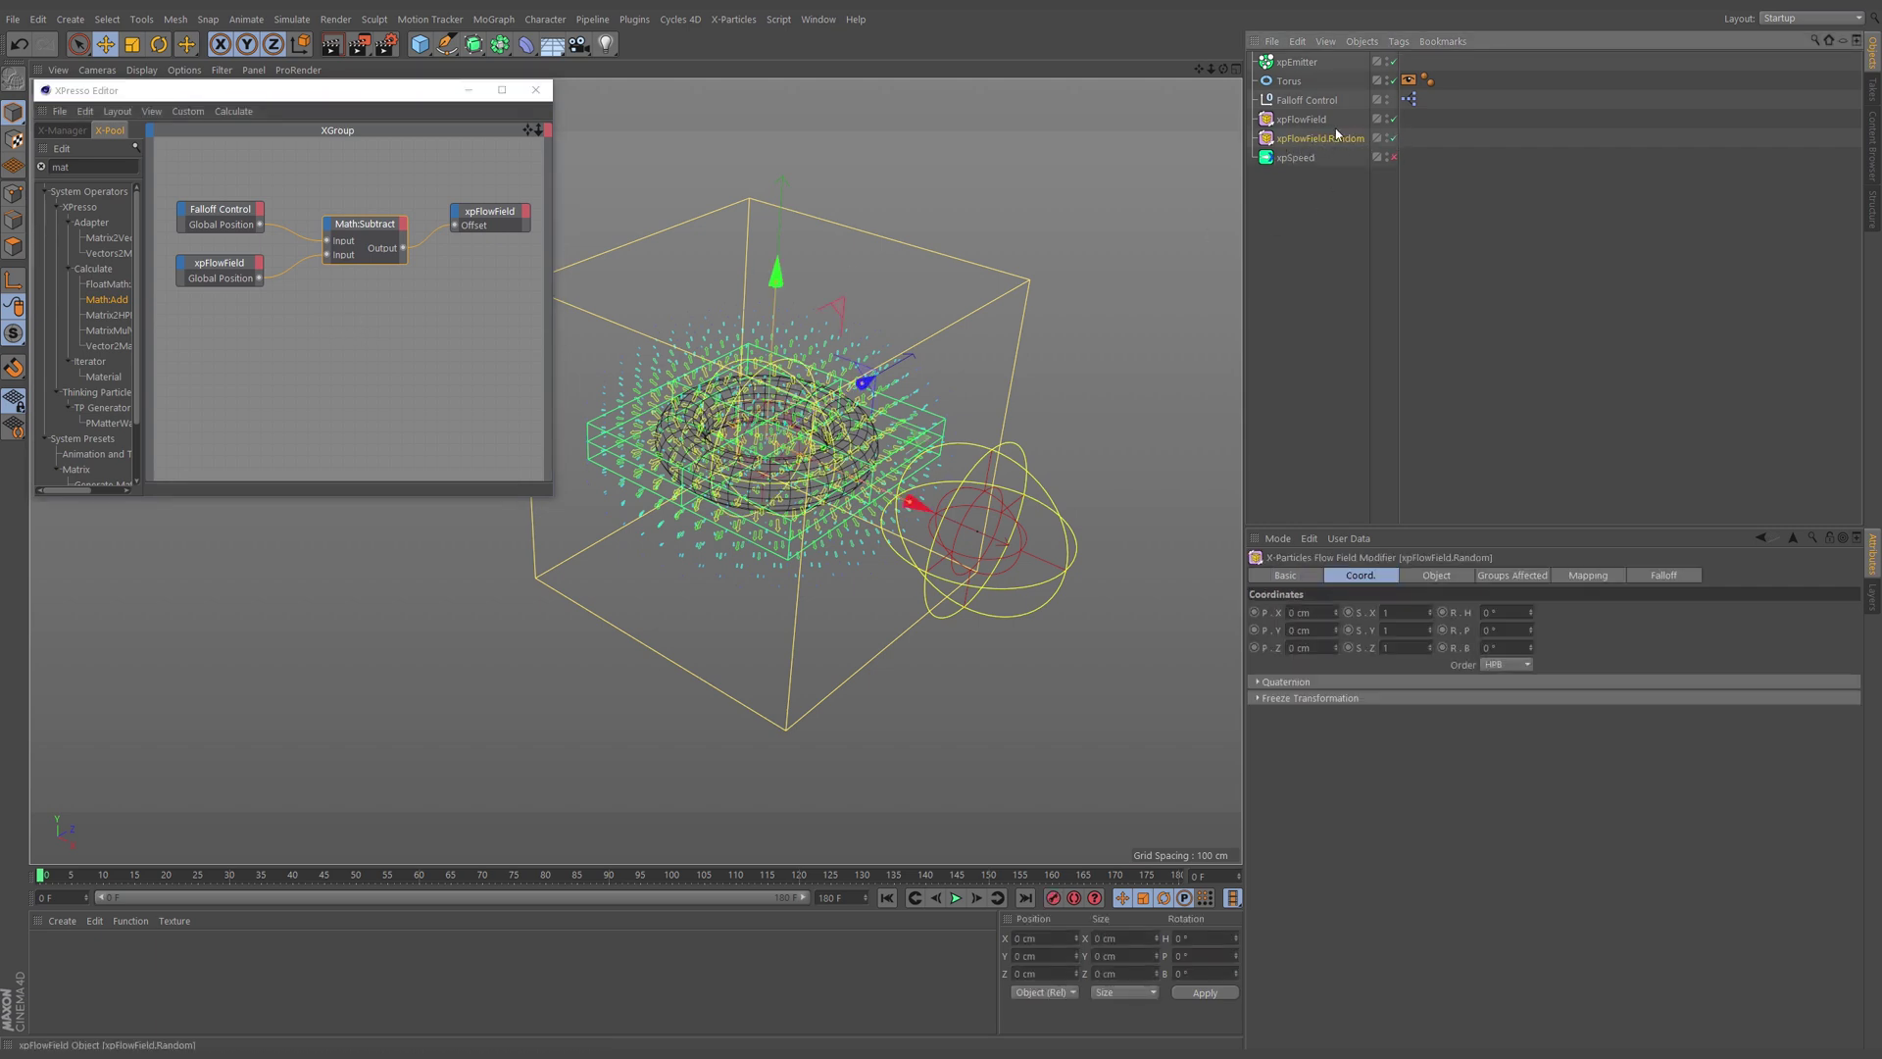
{"action": "left_click", "coordinate": [1664, 576]}
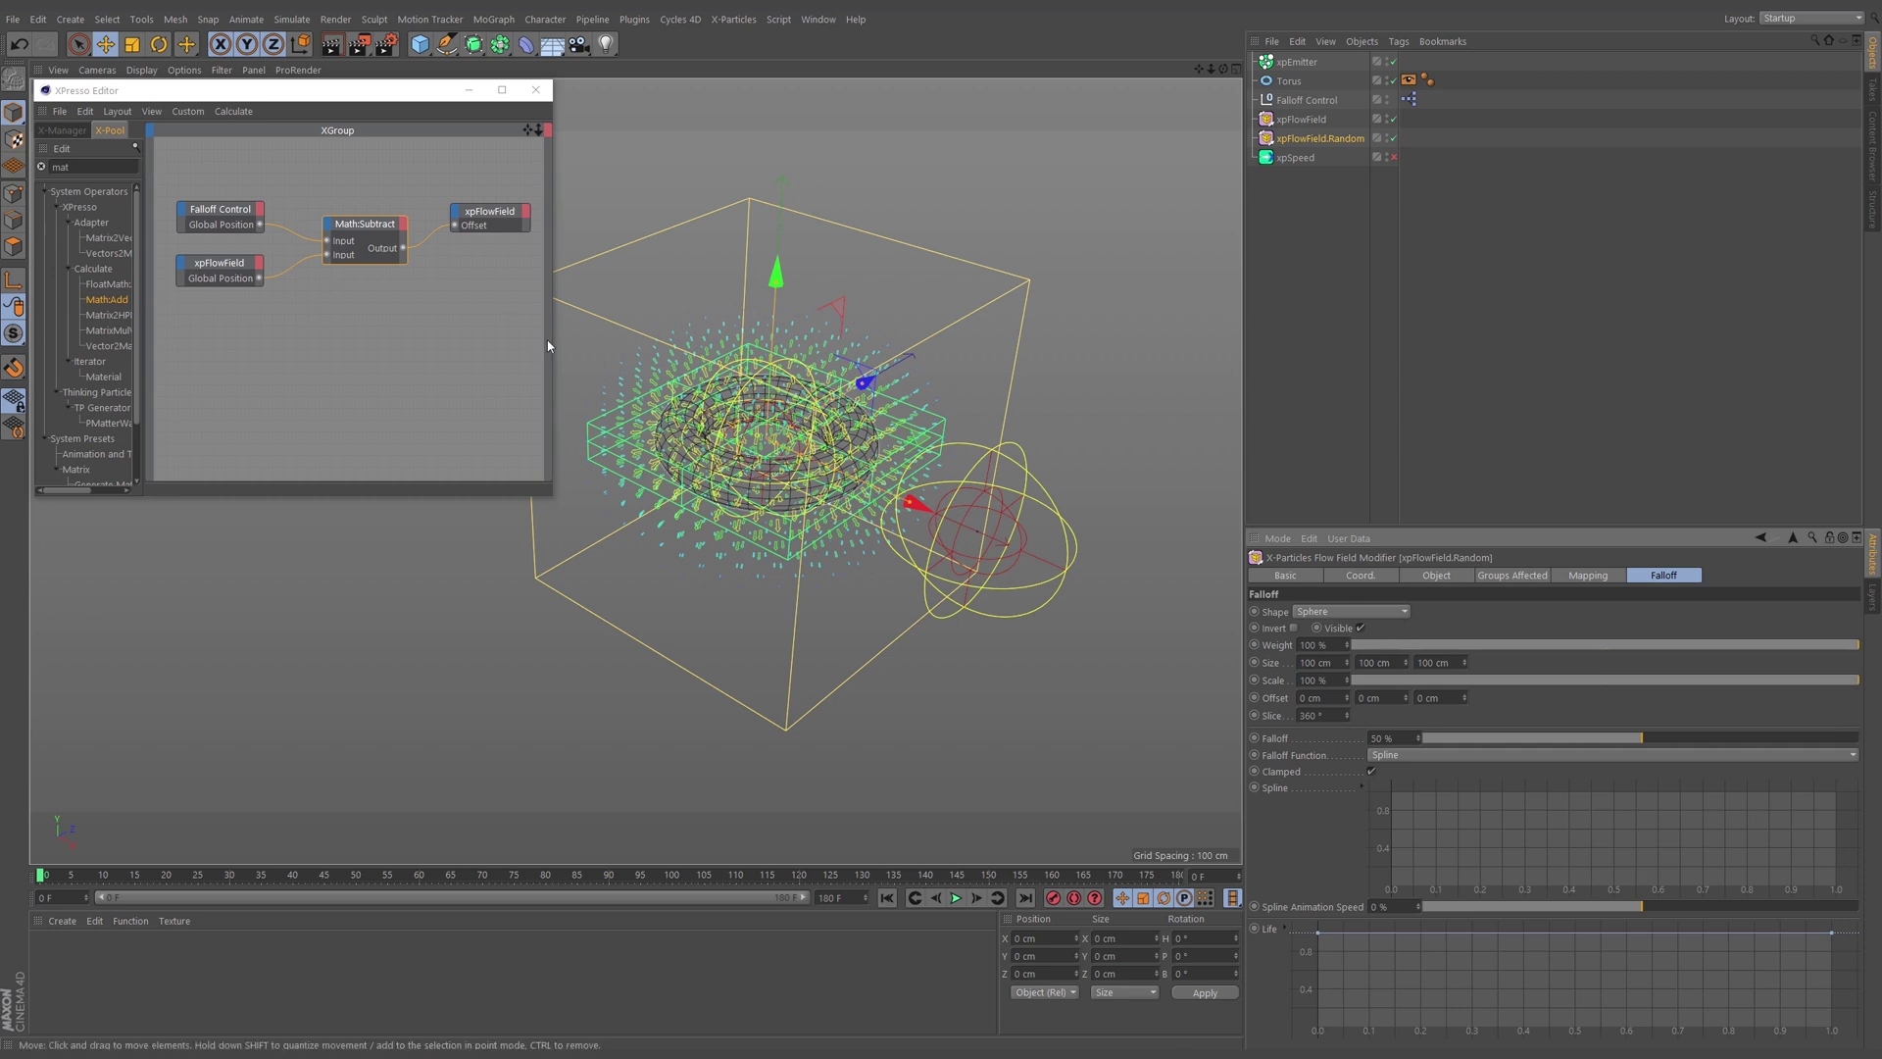
Step: Duplicate the MathSubtract and two xpFlowField nodes below the originals and connect Falloff Control's Global Position to the copied MathSubtract's first input
{"action": "left_click", "coordinate": [432, 444]}
{"action": "key", "text": "ctrl+a"}
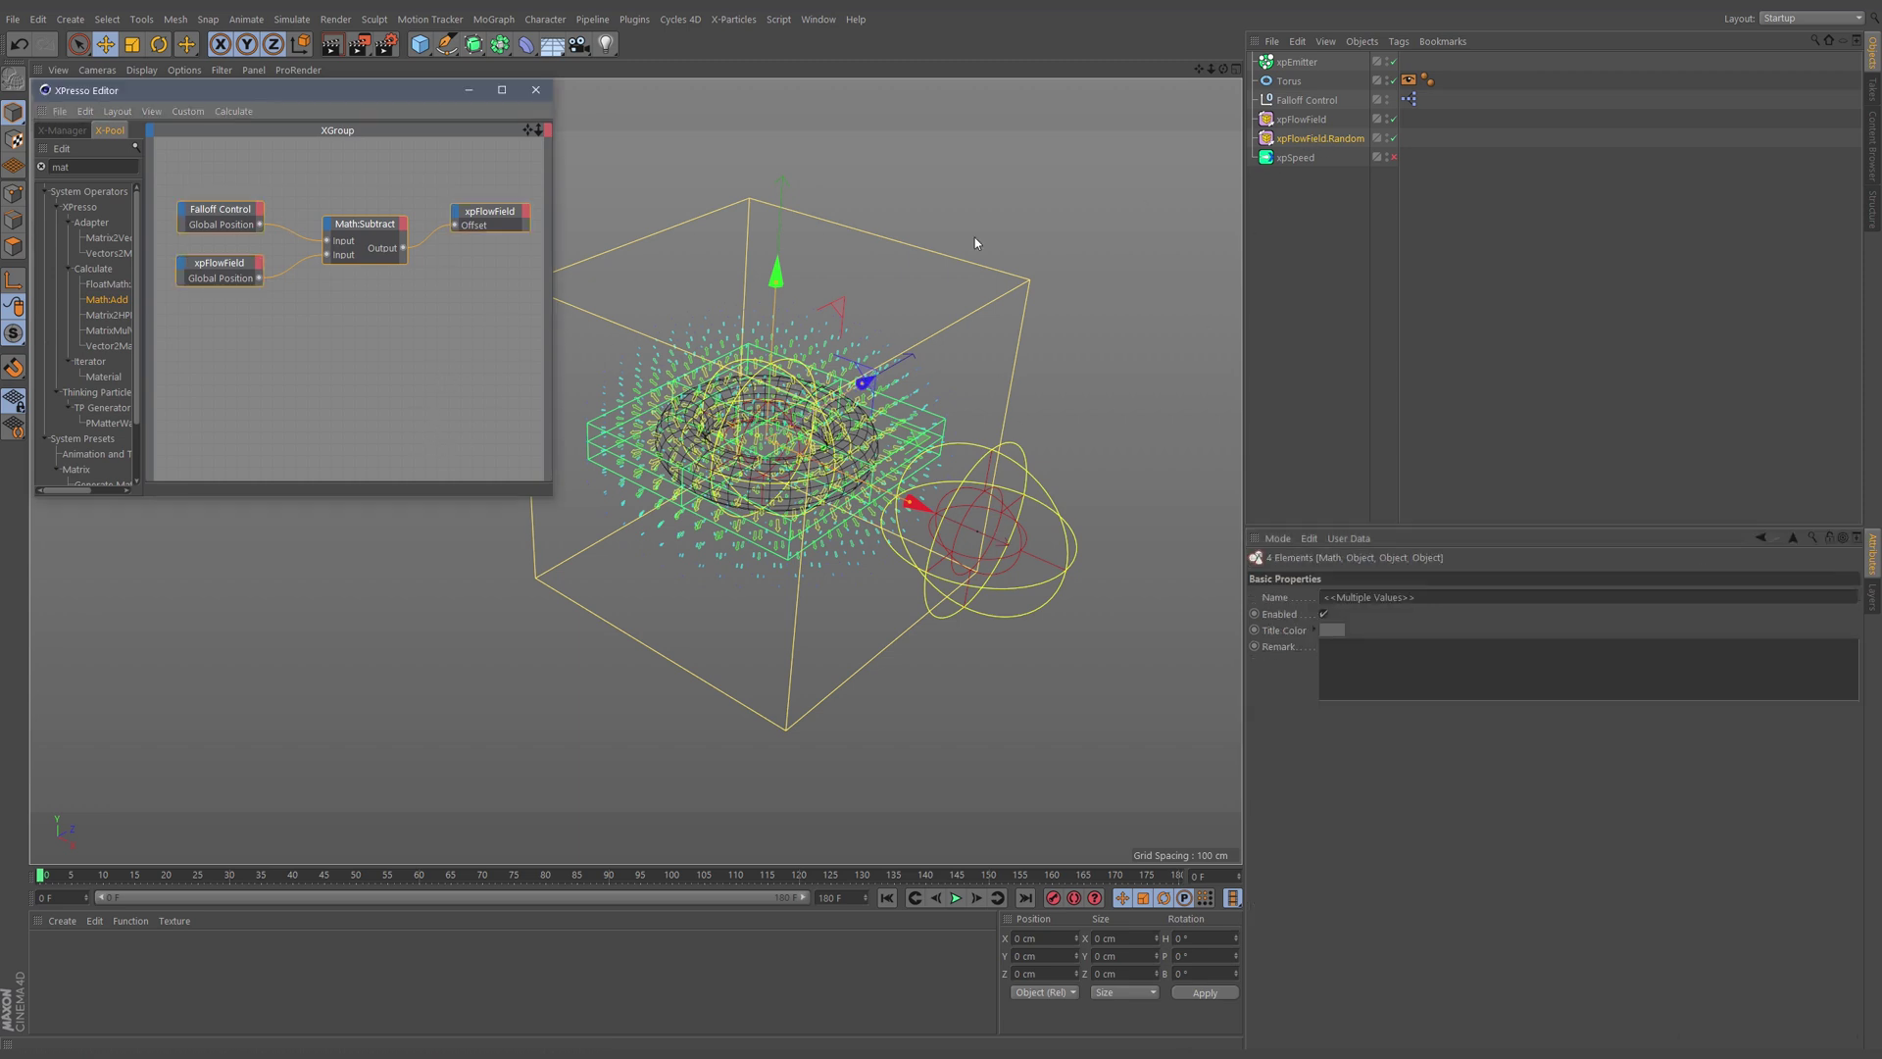
{"action": "left_click_drag", "start_coordinate": [208, 349], "coordinate": [370, 306]}
{"action": "left_click", "coordinate": [360, 285]}
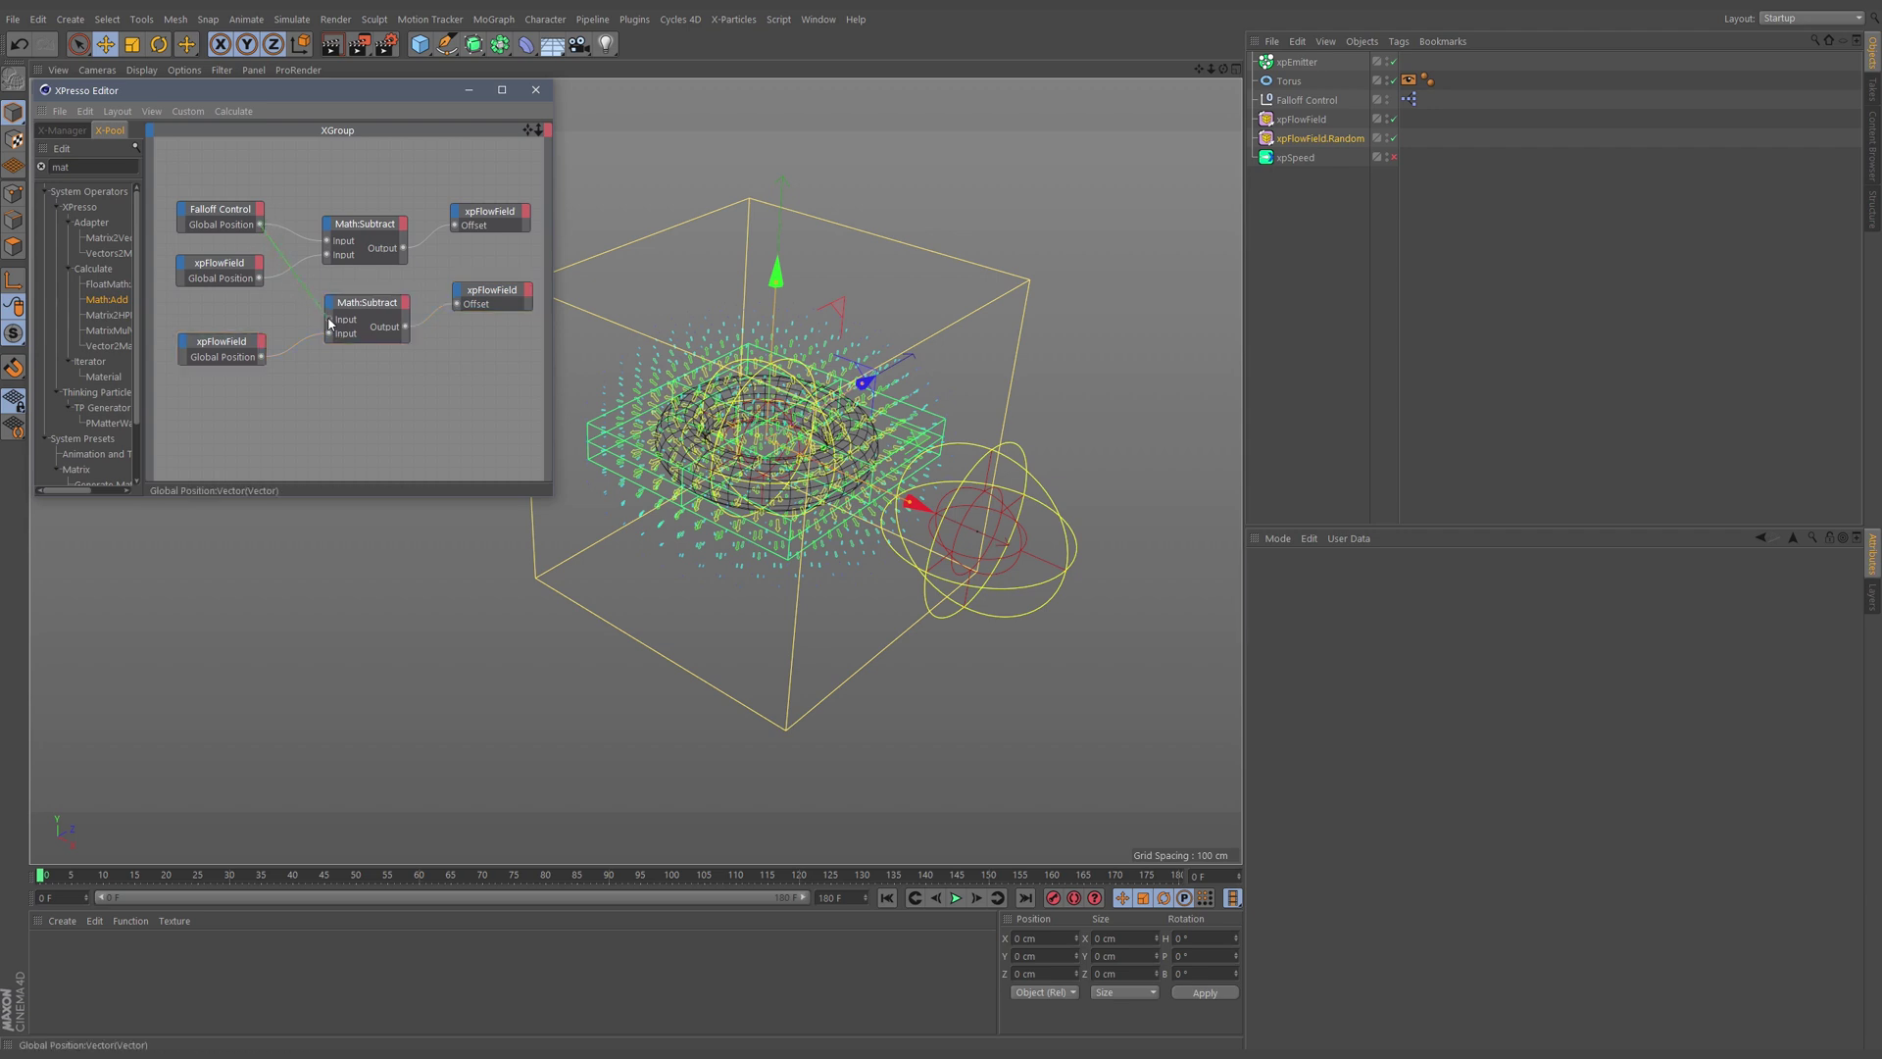
{"action": "left_click_drag", "start_coordinate": [330, 324], "coordinate": [329, 321]}
Step: Set the reference of both duplicated xpFlowField nodes to the xpFlowField.Random modifier and clear the node selection
{"action": "left_click", "coordinate": [490, 291]}
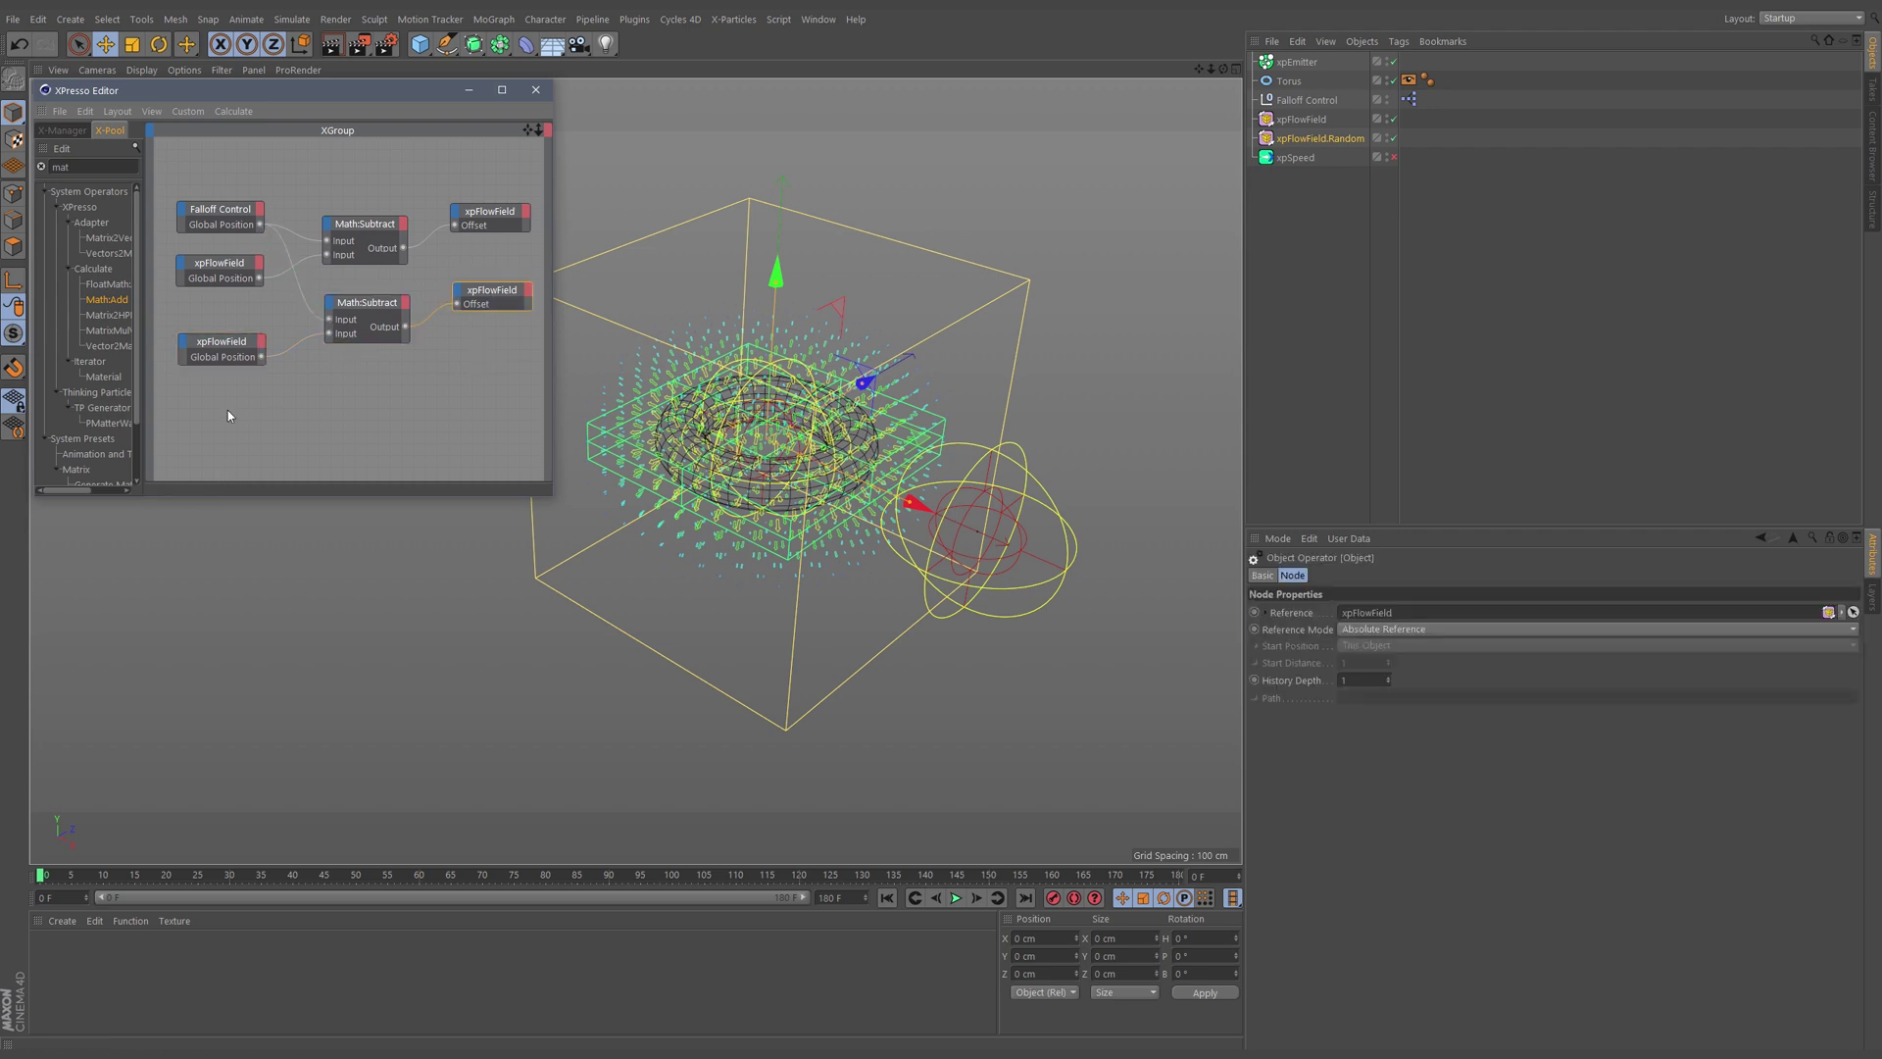
{"action": "left_click", "coordinate": [233, 355], "text": "shift"}
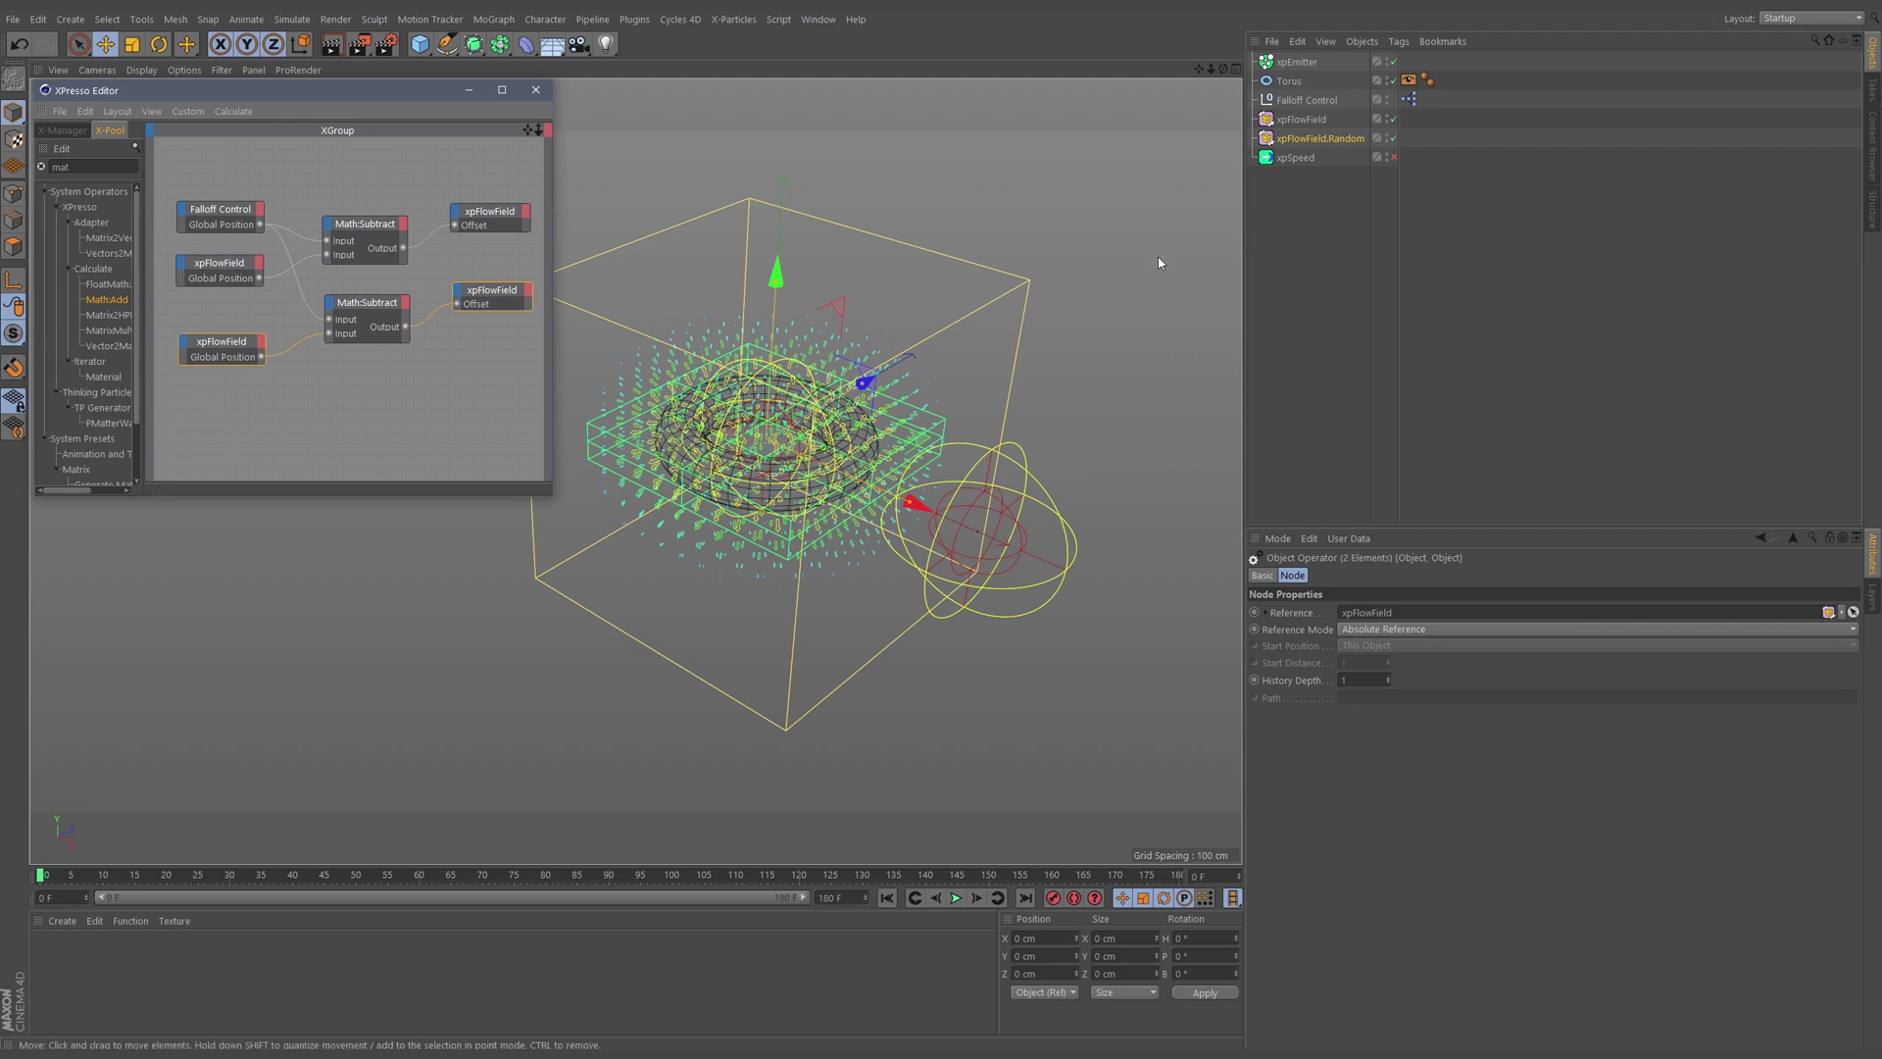
{"action": "left_click_drag", "start_coordinate": [1308, 138], "coordinate": [1345, 457]}
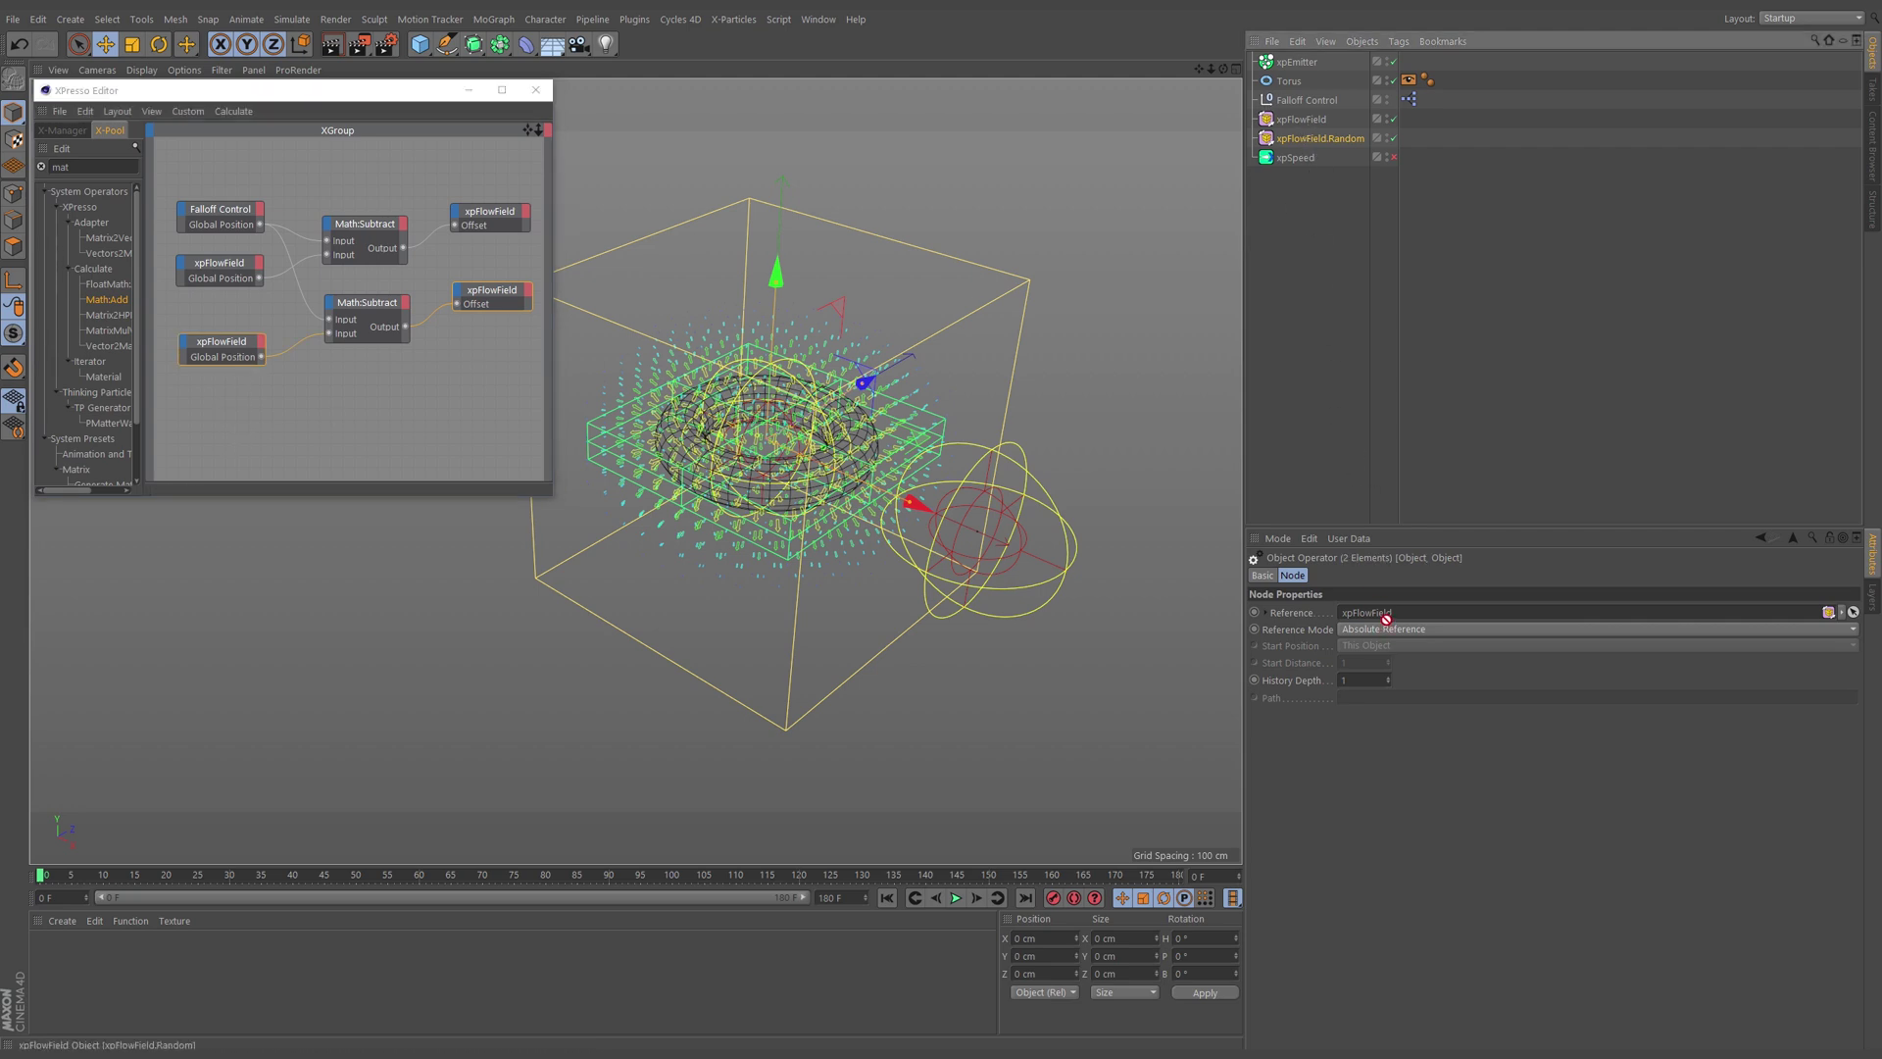
{"action": "left_click_drag", "start_coordinate": [1386, 618], "coordinate": [1391, 615]}
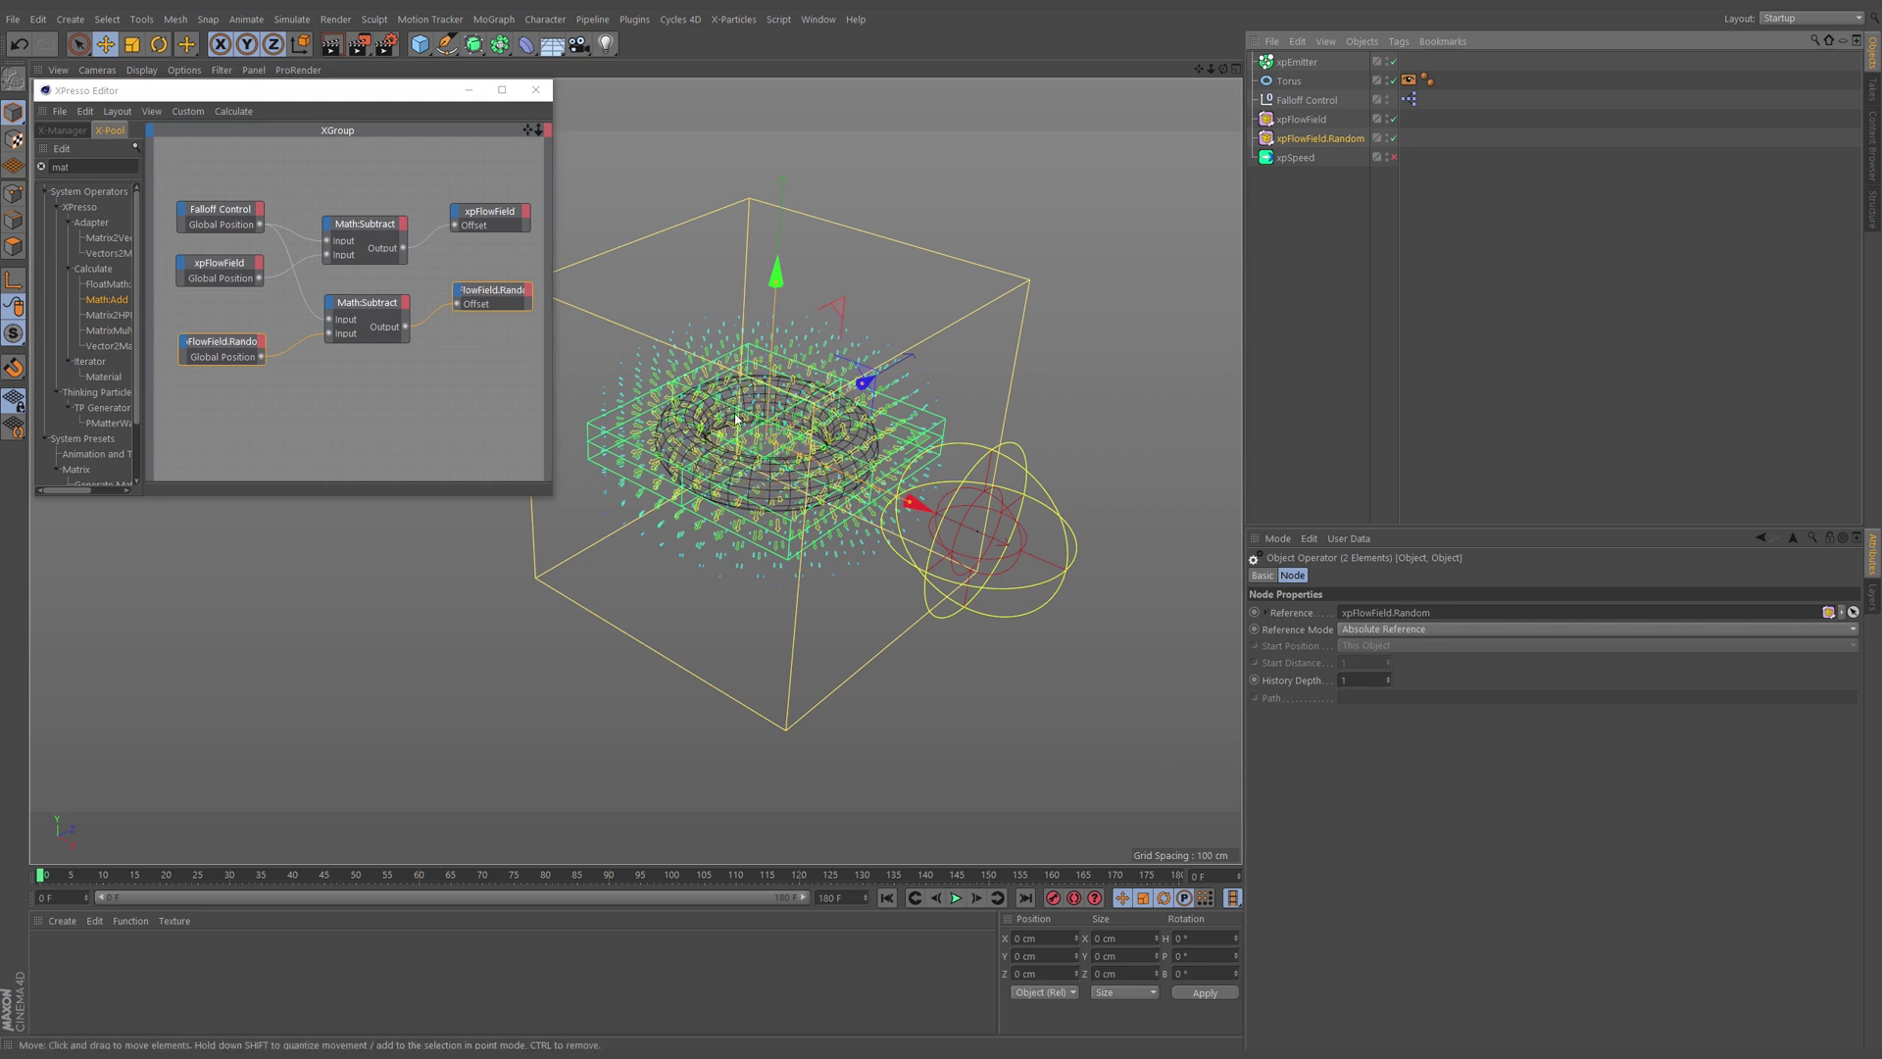
{"action": "left_click", "coordinate": [439, 384]}
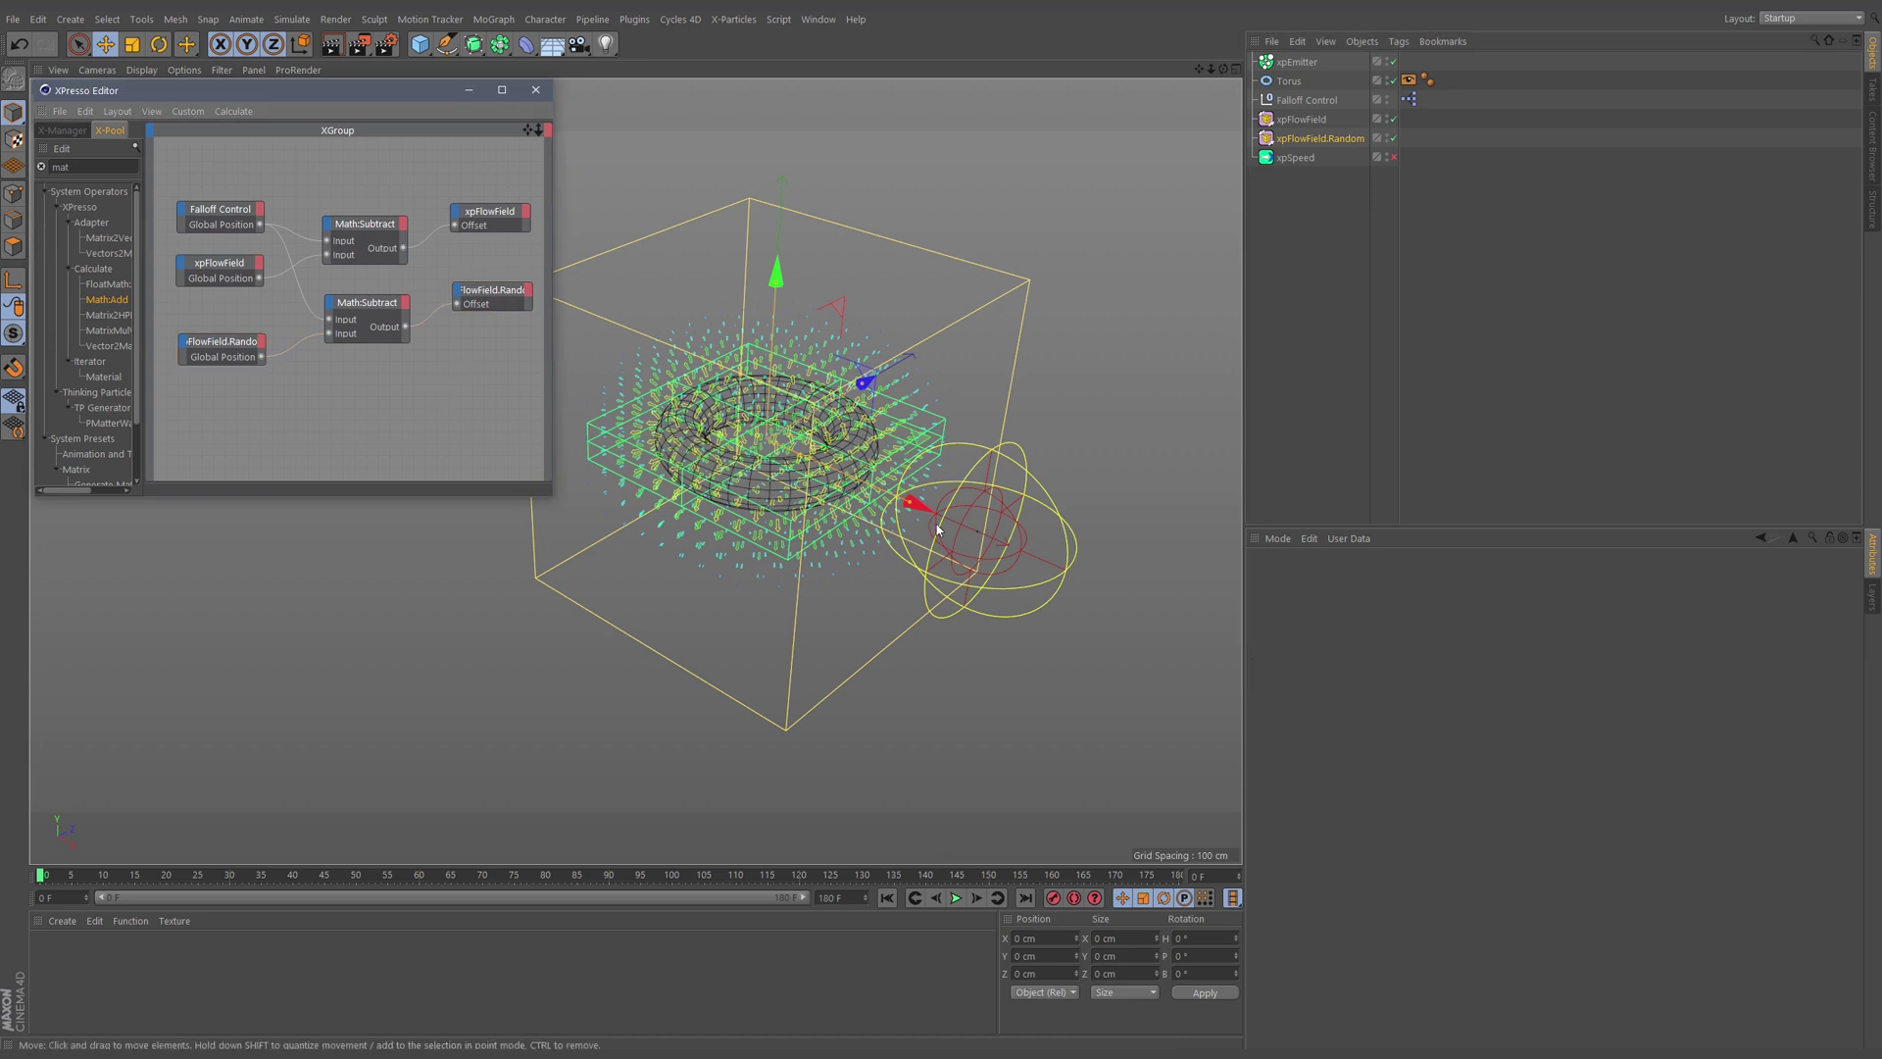
Step: Select xpFlowField.Random and play the animation, checking it with xpFlowField disabled and with it enabled, and restart from frame 0
{"action": "left_click", "coordinate": [1352, 136]}
{"action": "left_click", "coordinate": [1393, 119]}
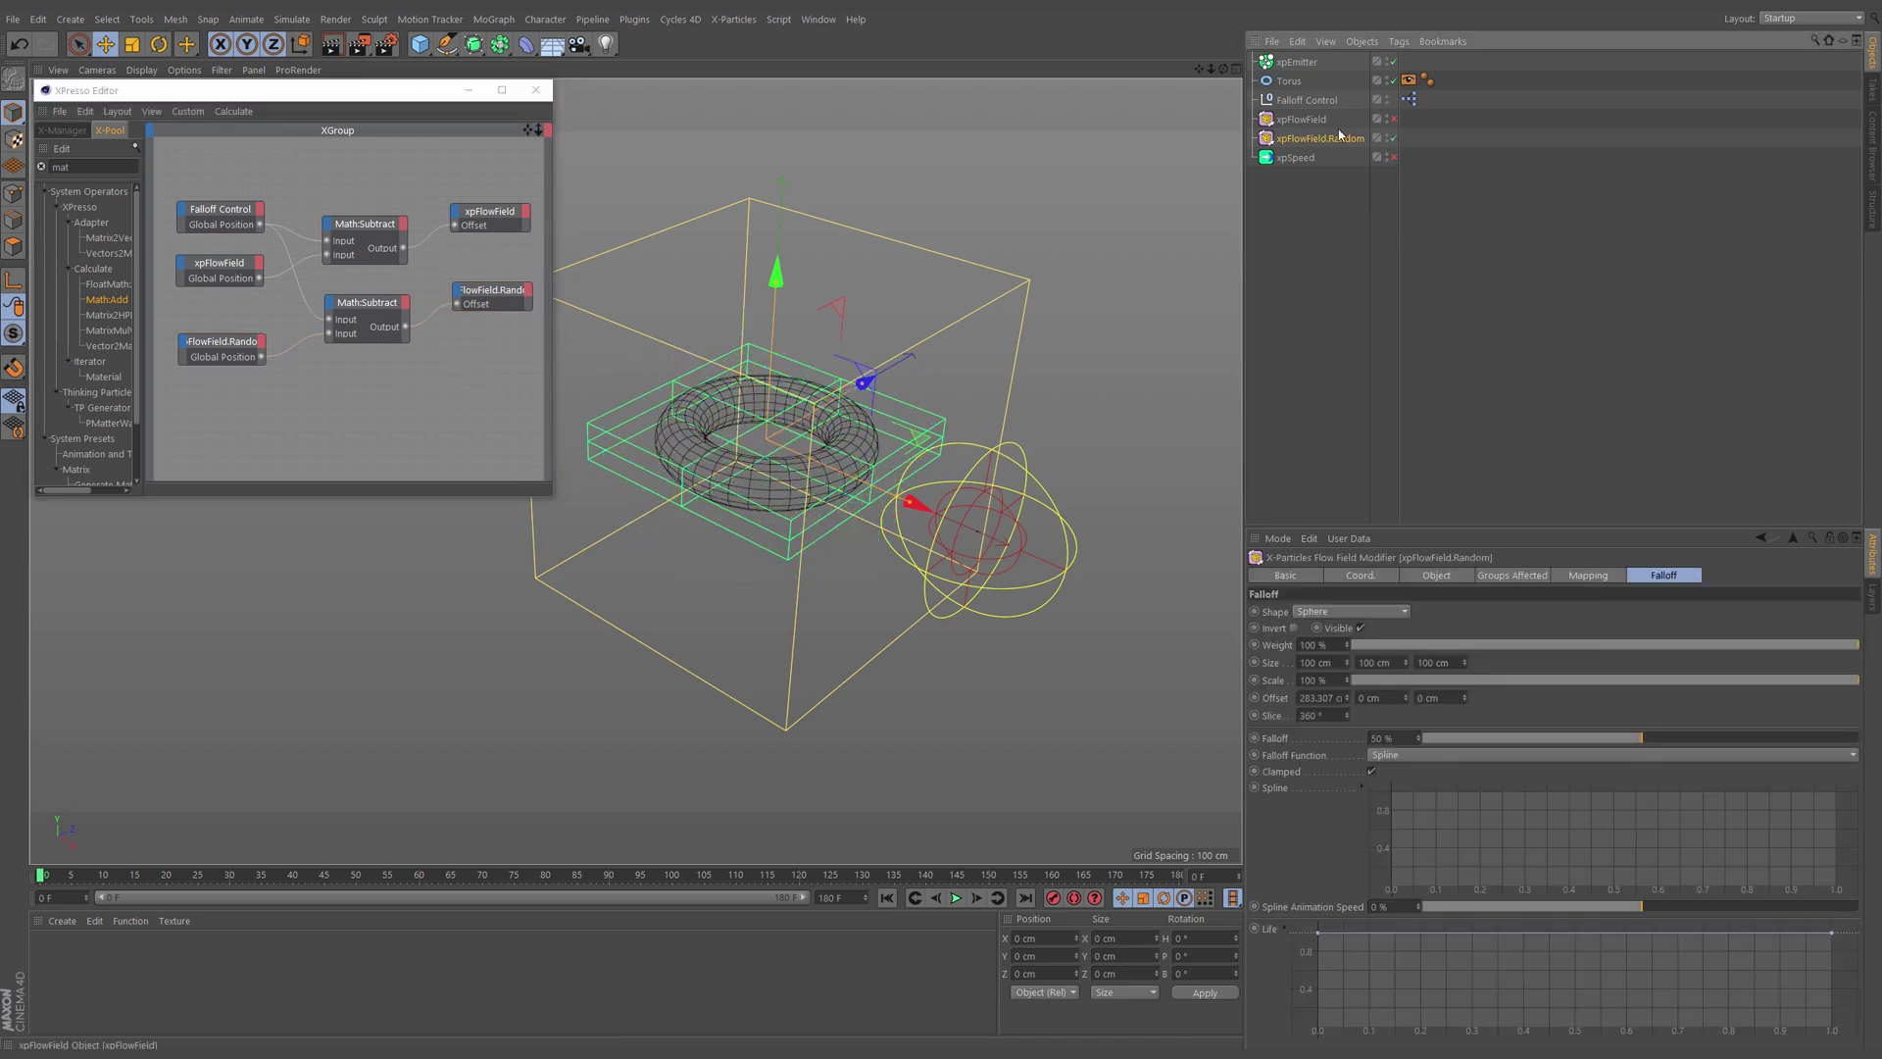
{"action": "left_click", "coordinate": [956, 898]}
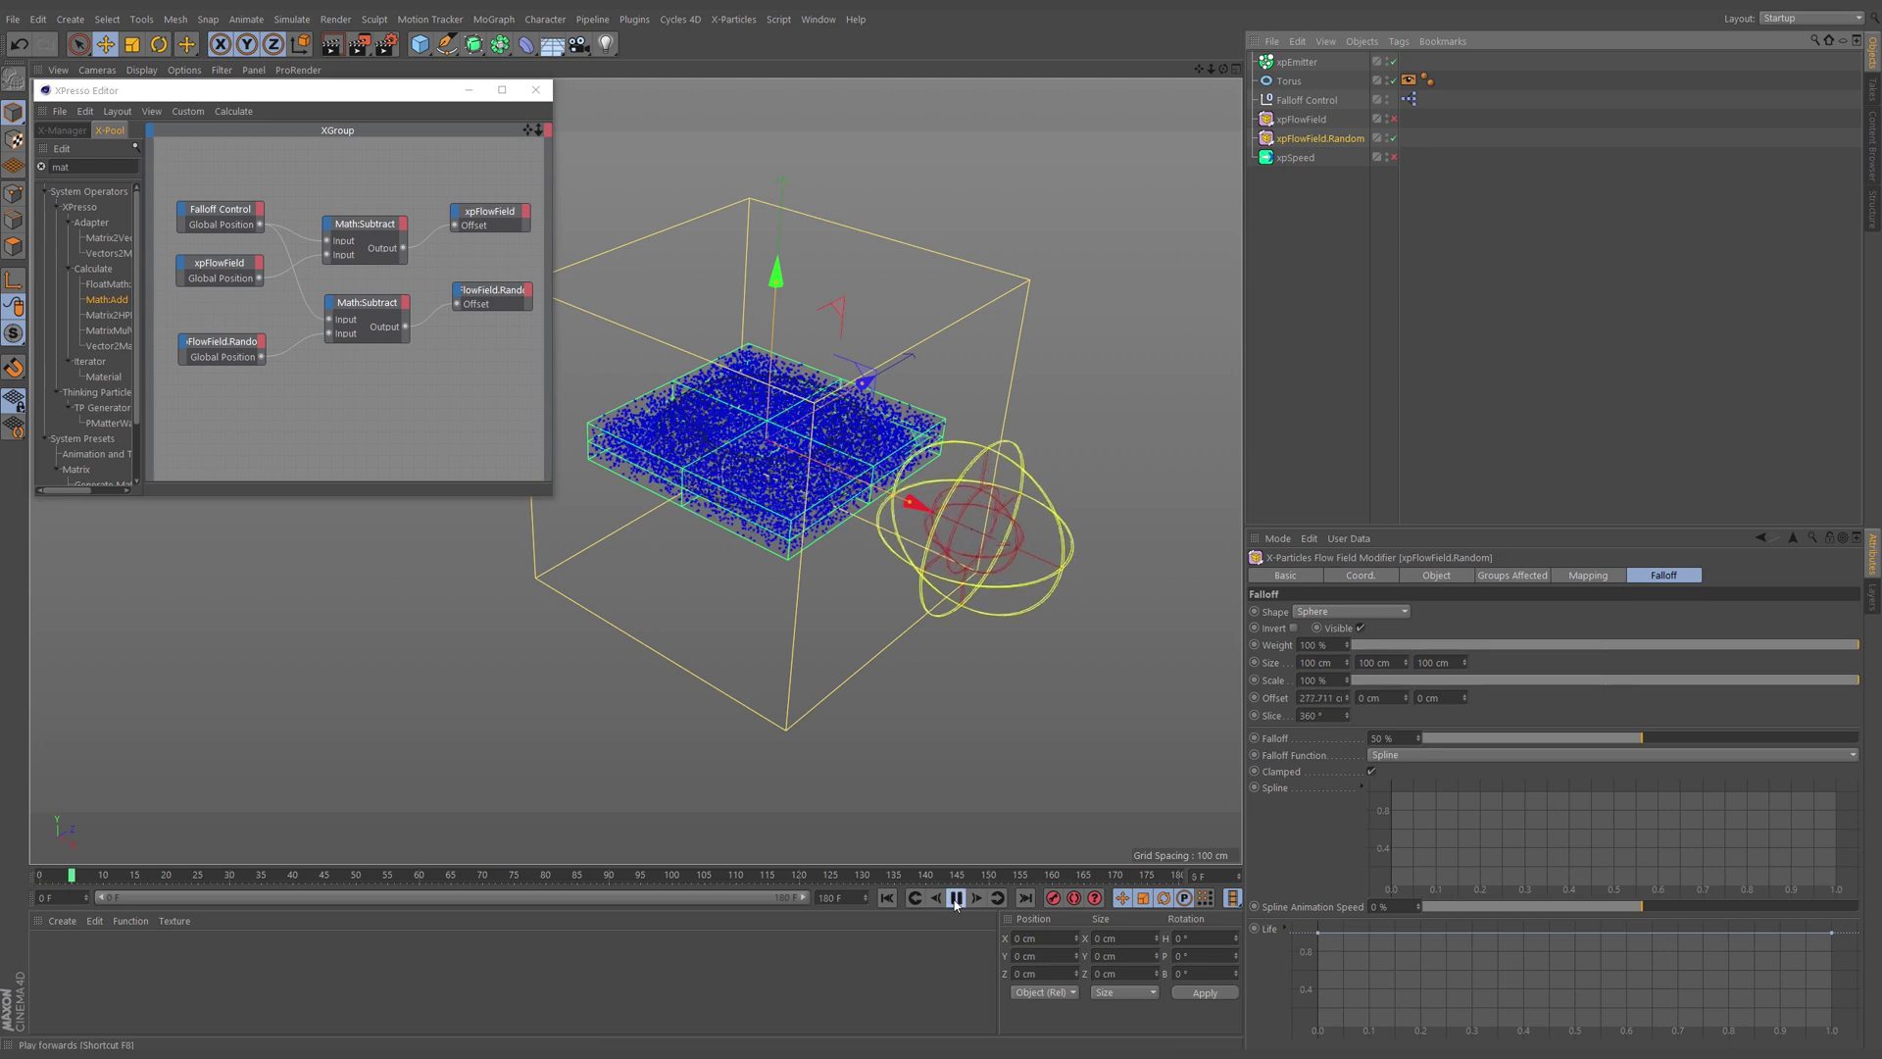
{"action": "left_click", "coordinate": [1394, 119]}
{"action": "left_click", "coordinate": [886, 898]}
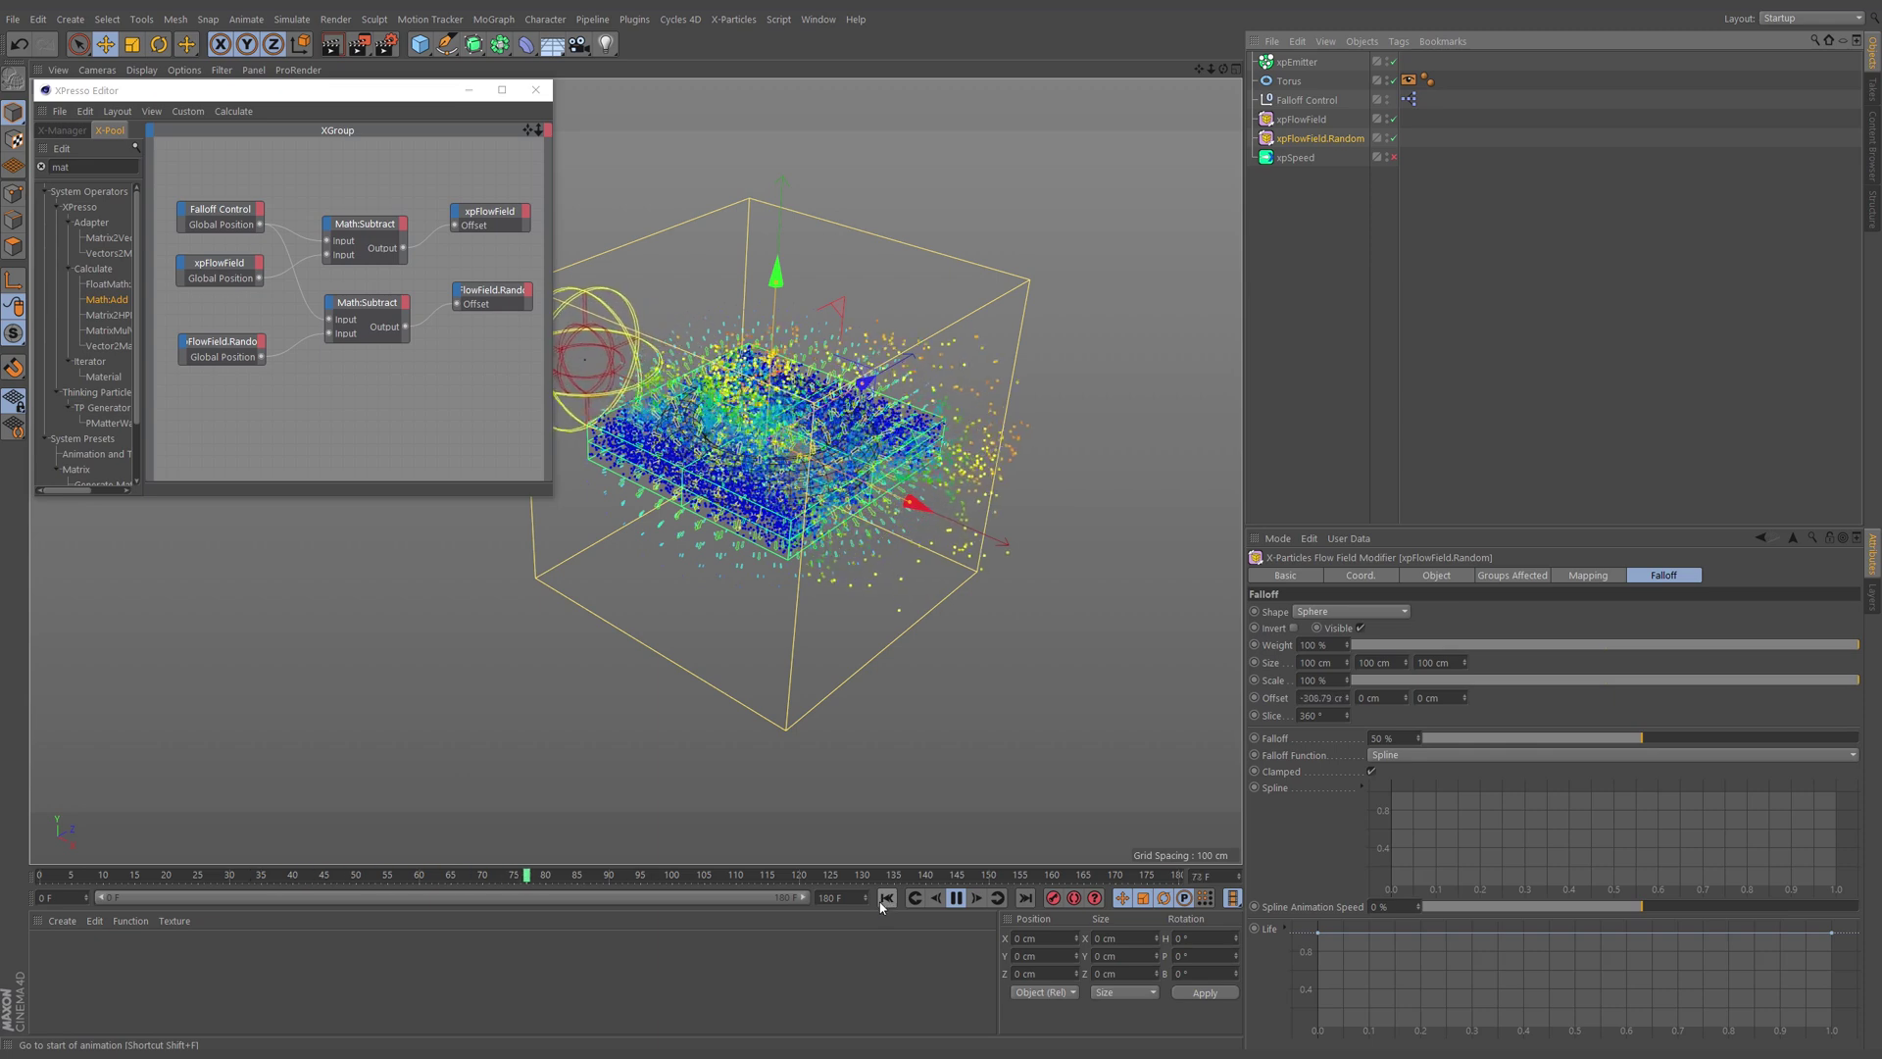
Step: Disable xpFlowField, set xpFlowField.Random's Field type to Velocity, and restart the playback from frame 0
{"action": "left_click", "coordinate": [1393, 118]}
{"action": "left_click", "coordinate": [1436, 576]}
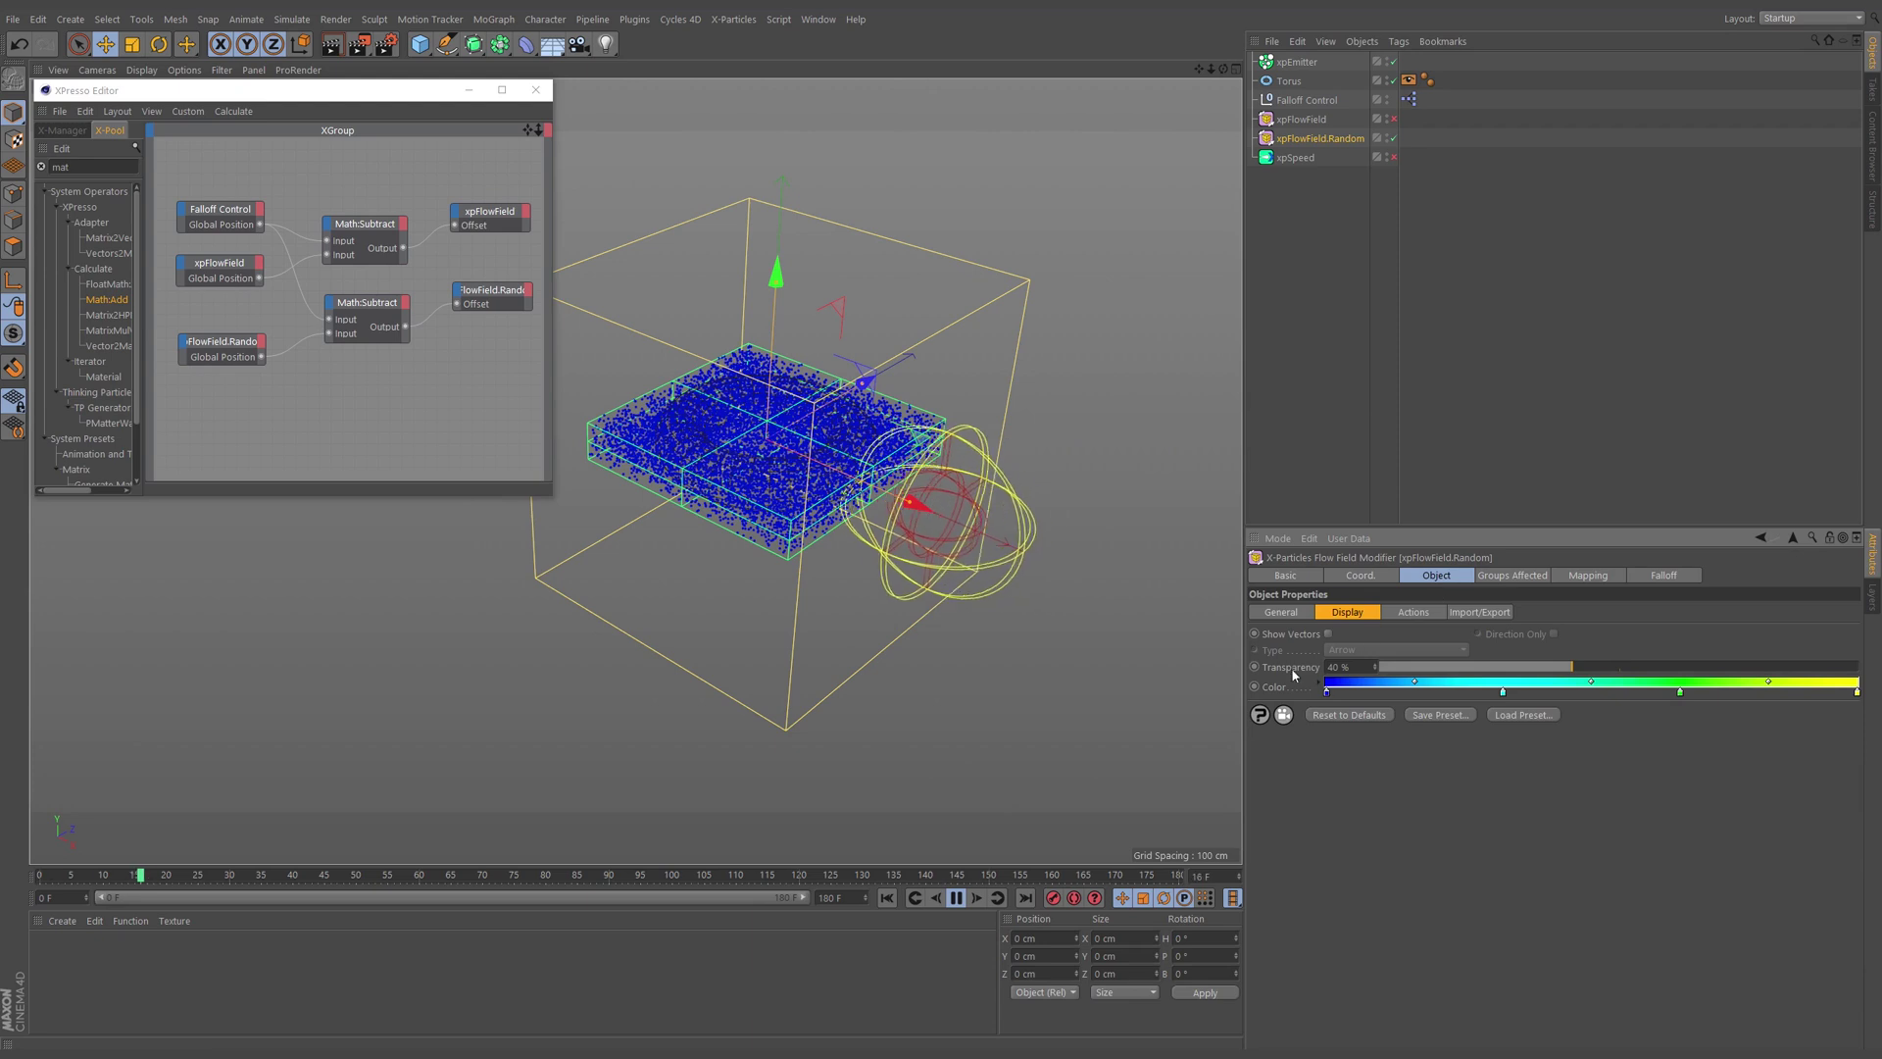
{"action": "left_click", "coordinate": [1280, 611]}
{"action": "left_click", "coordinate": [1329, 707]}
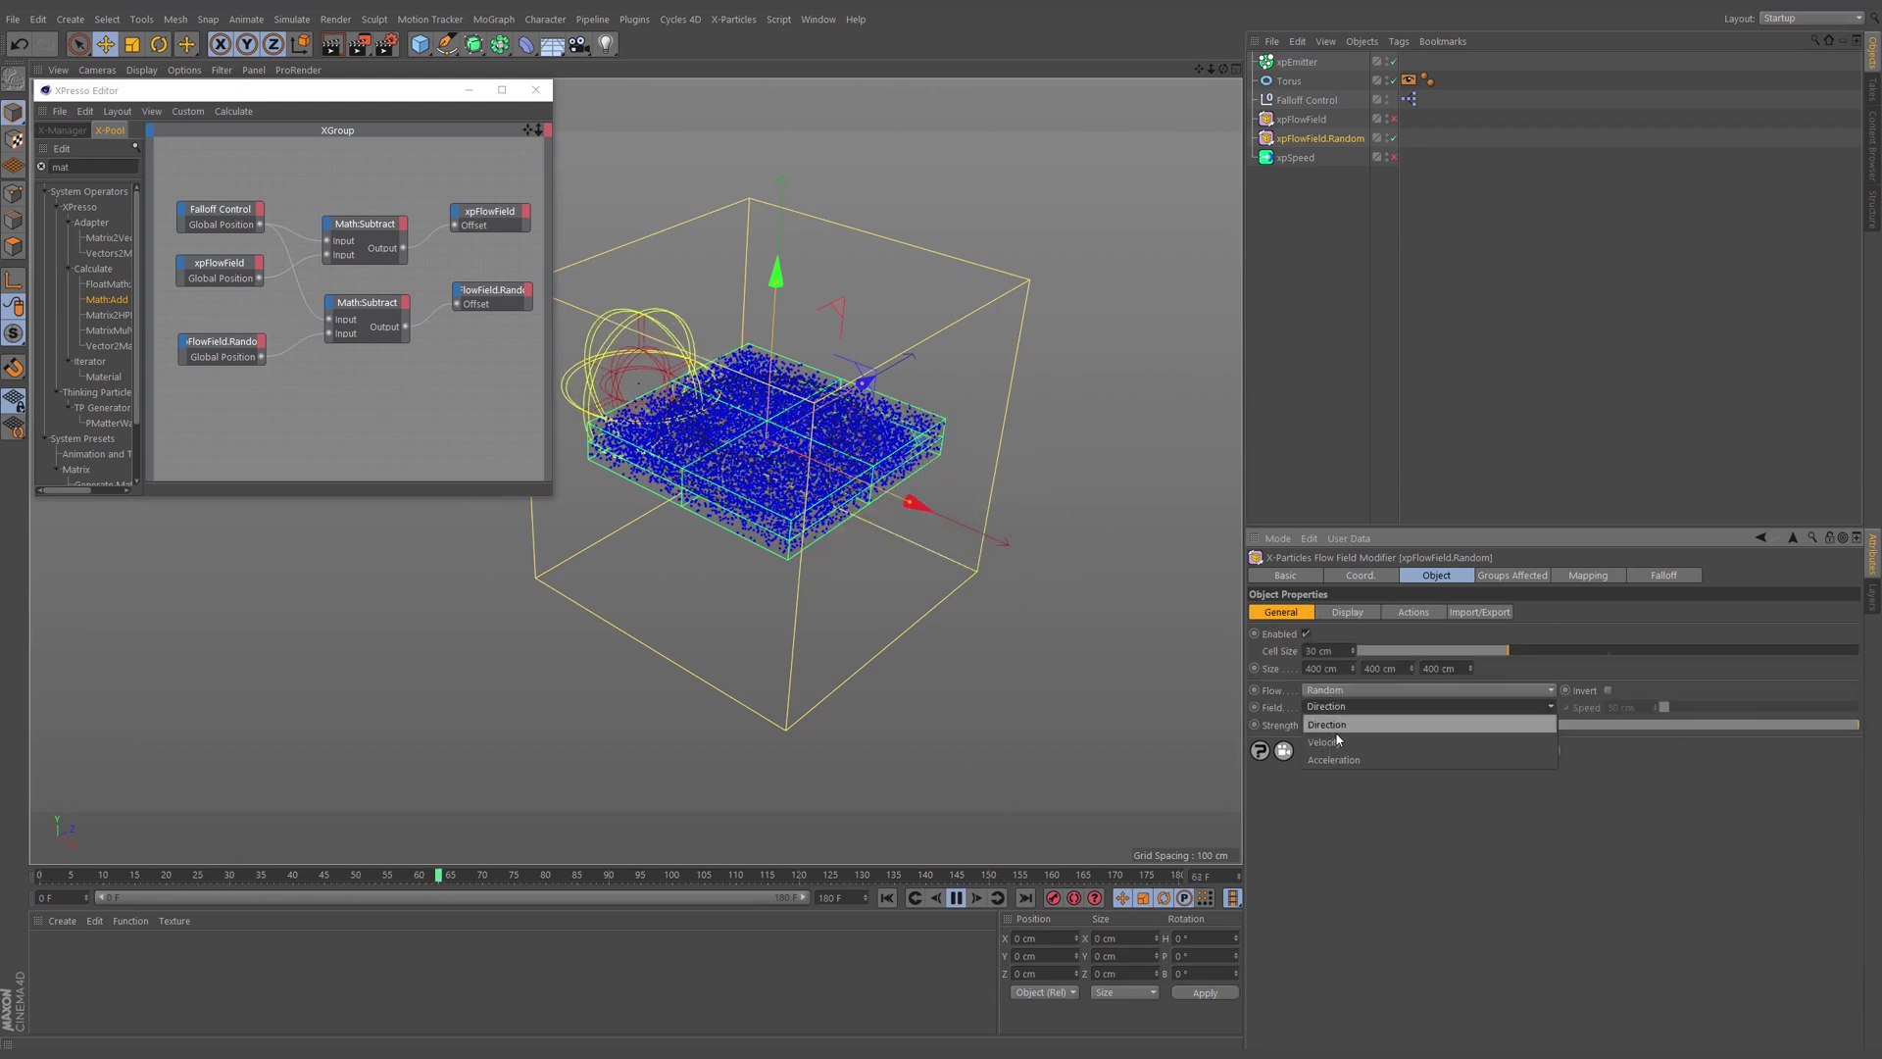
{"action": "left_click", "coordinate": [1338, 741]}
{"action": "left_click", "coordinate": [889, 900]}
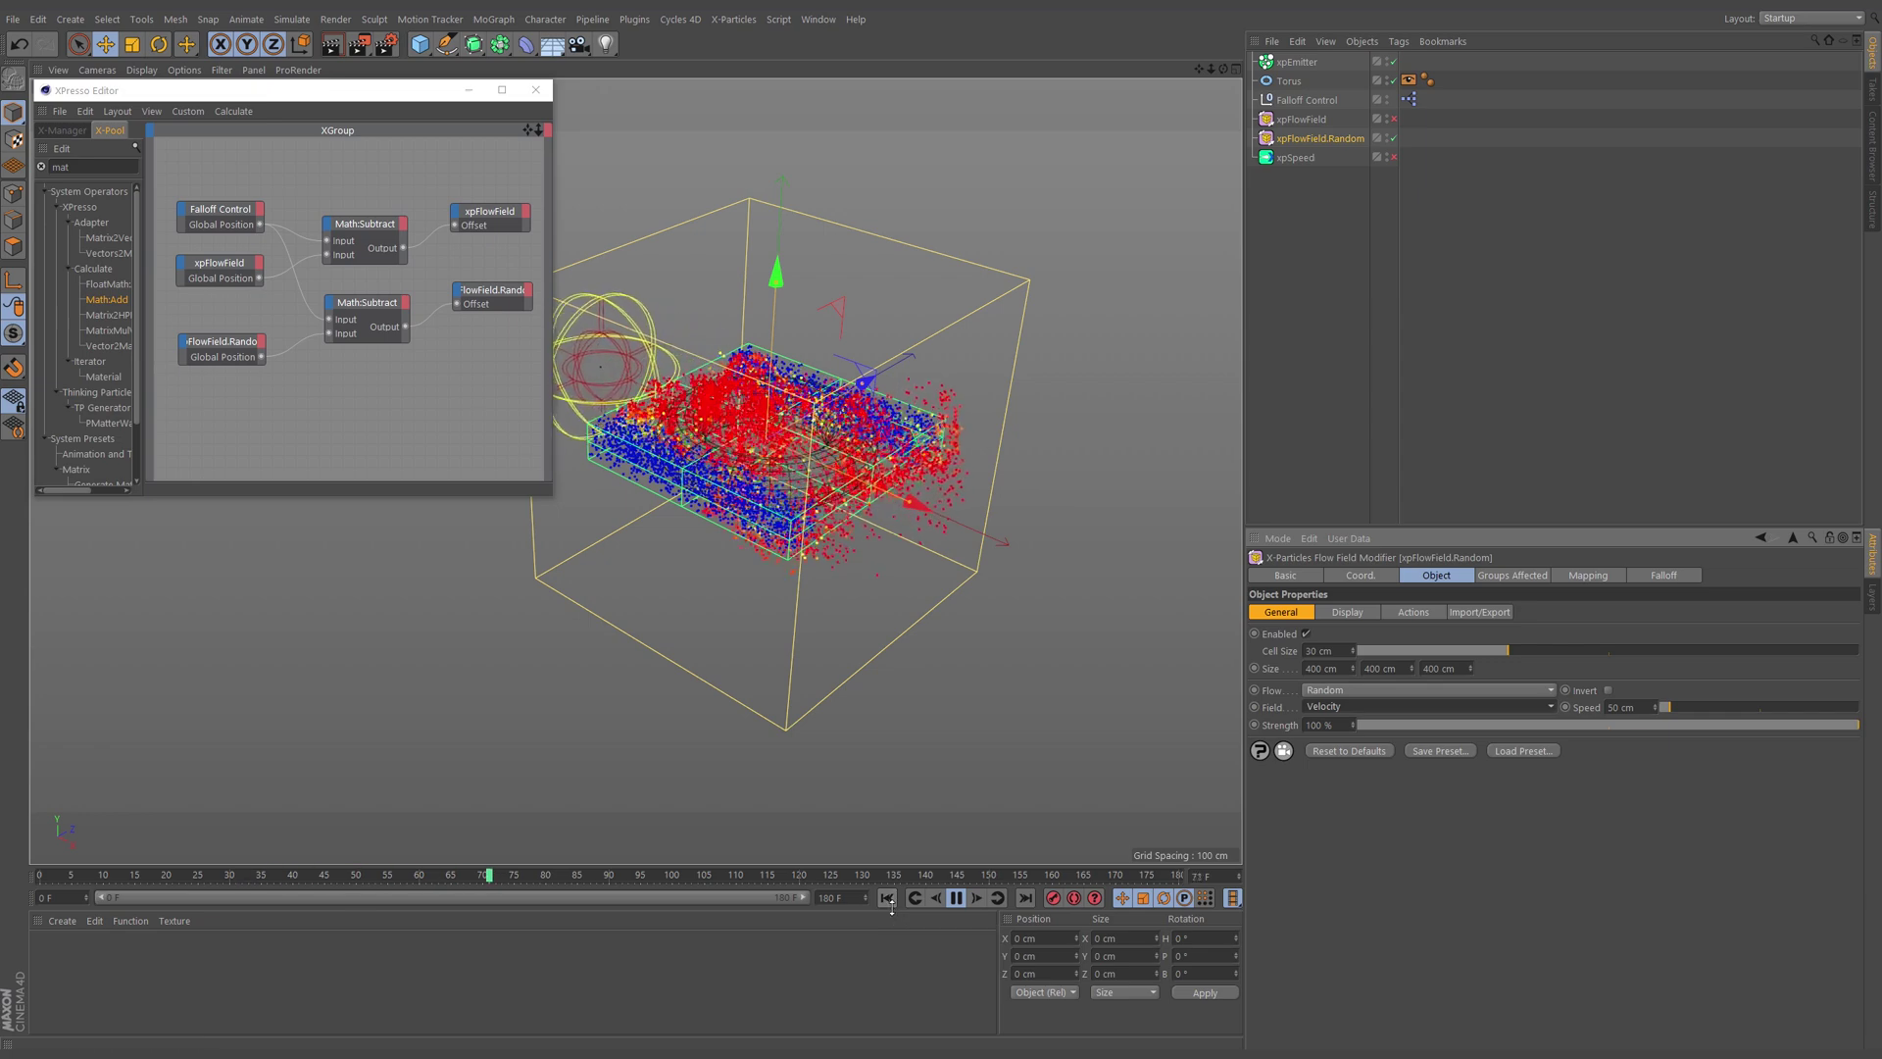
Step: Stop the playback, re-enable xpFlowField, deselect all objects with the Move tool active, and return to frame 0
{"action": "left_click", "coordinate": [957, 898]}
{"action": "left_click", "coordinate": [1307, 100]}
{"action": "left_click", "coordinate": [1393, 118]}
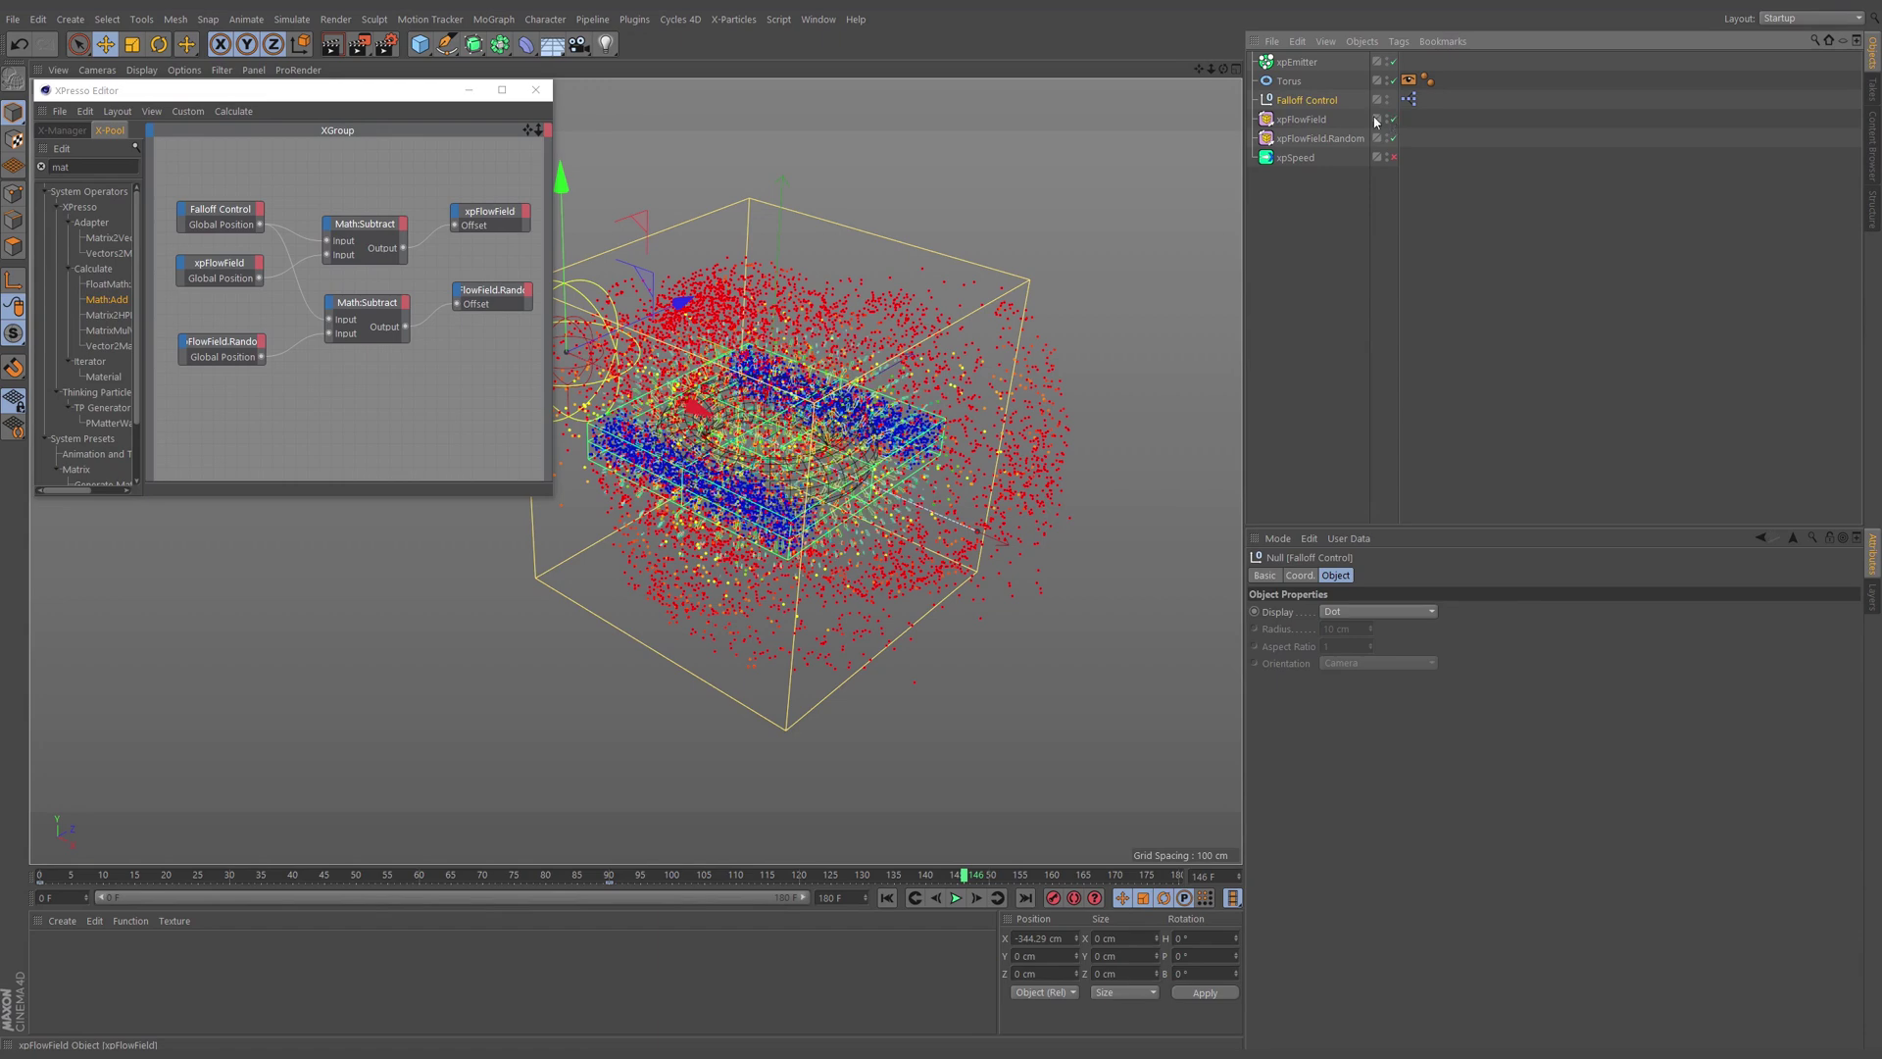
{"action": "key", "text": "e"}
{"action": "left_click_drag", "start_coordinate": [867, 620], "coordinate": [849, 573]}
{"action": "left_click", "coordinate": [1361, 391]}
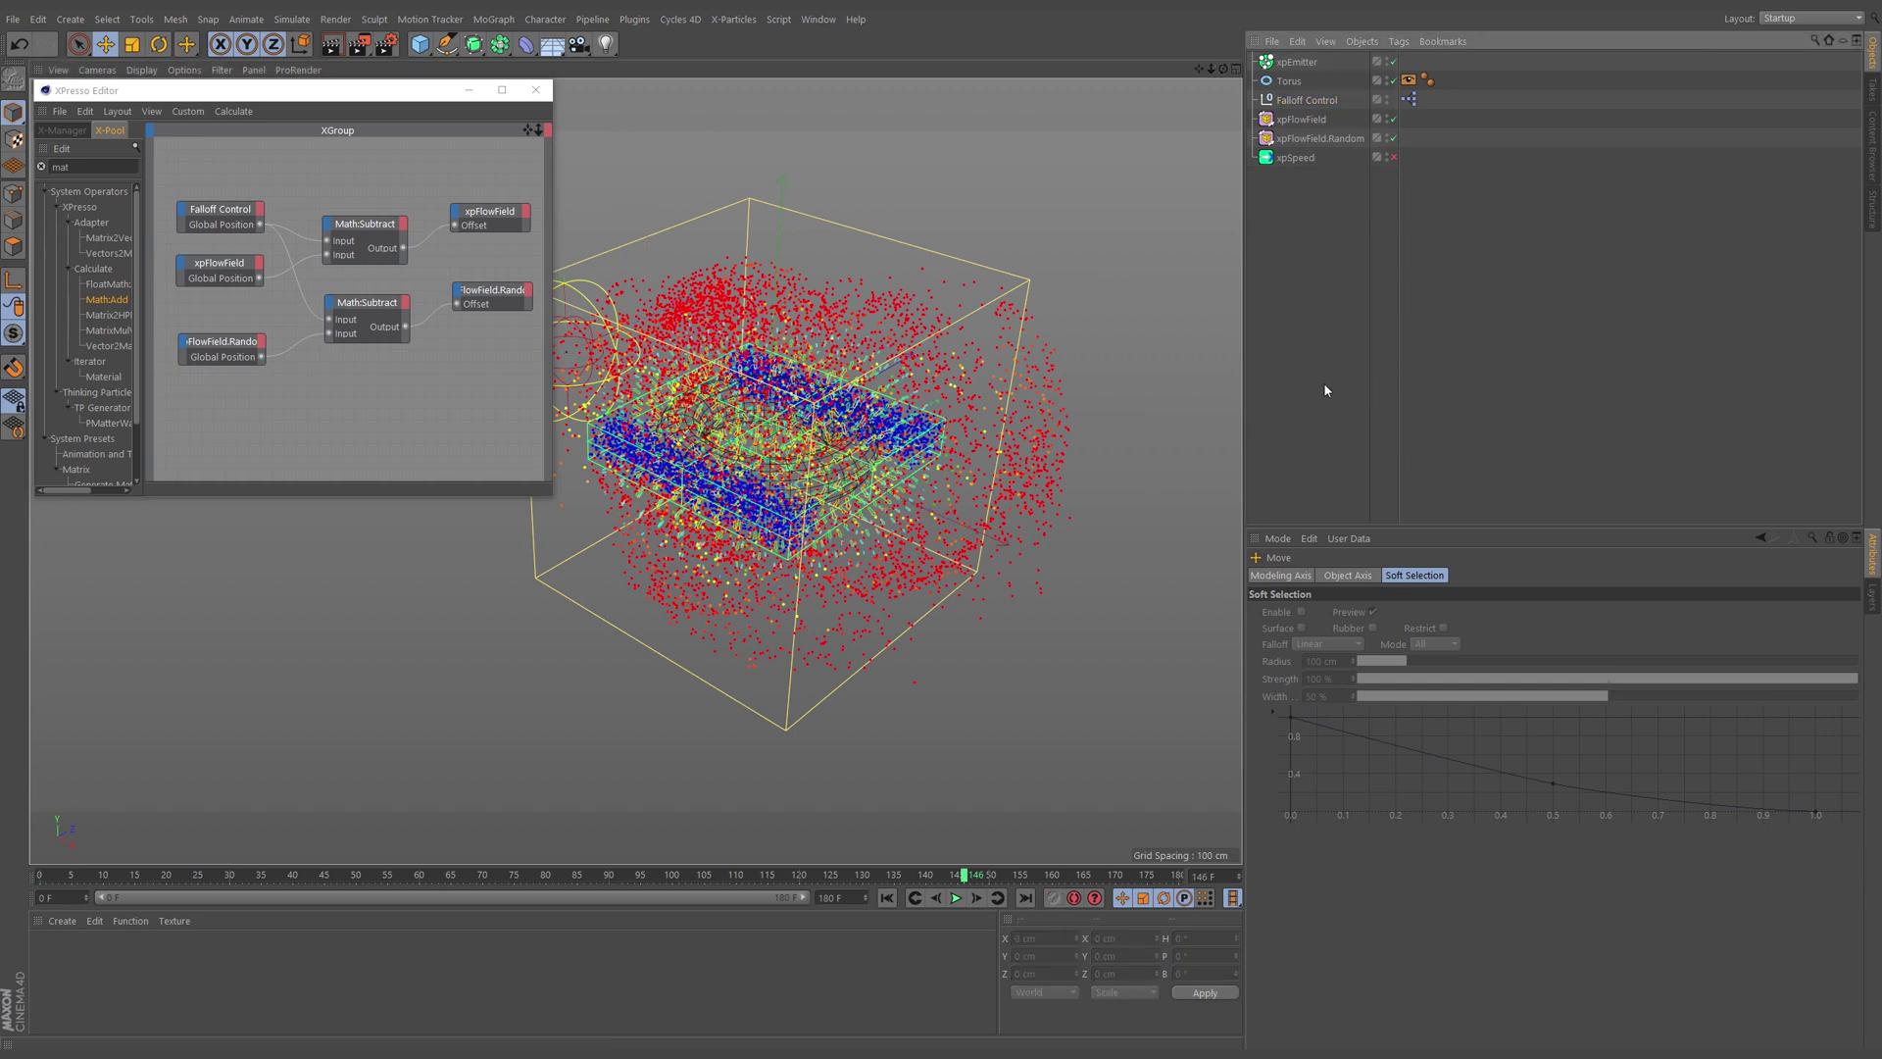
{"action": "left_click", "coordinate": [887, 899]}
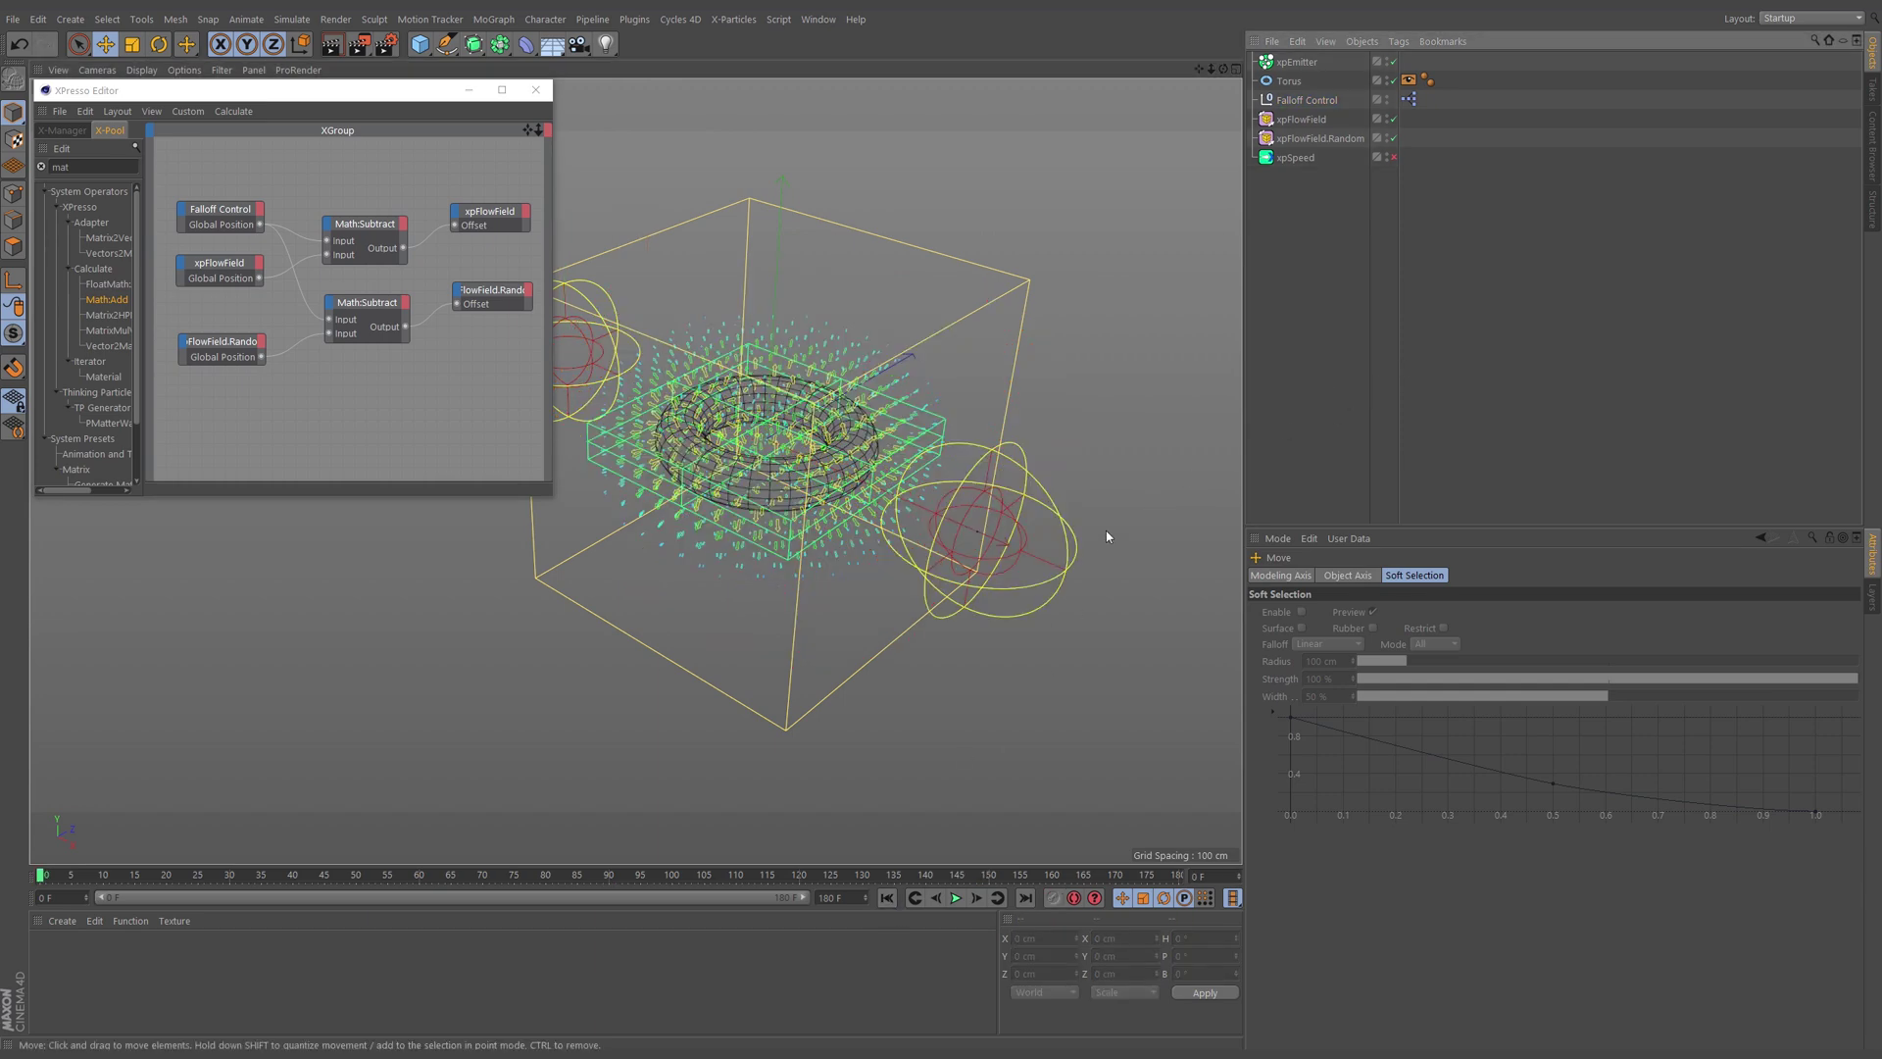